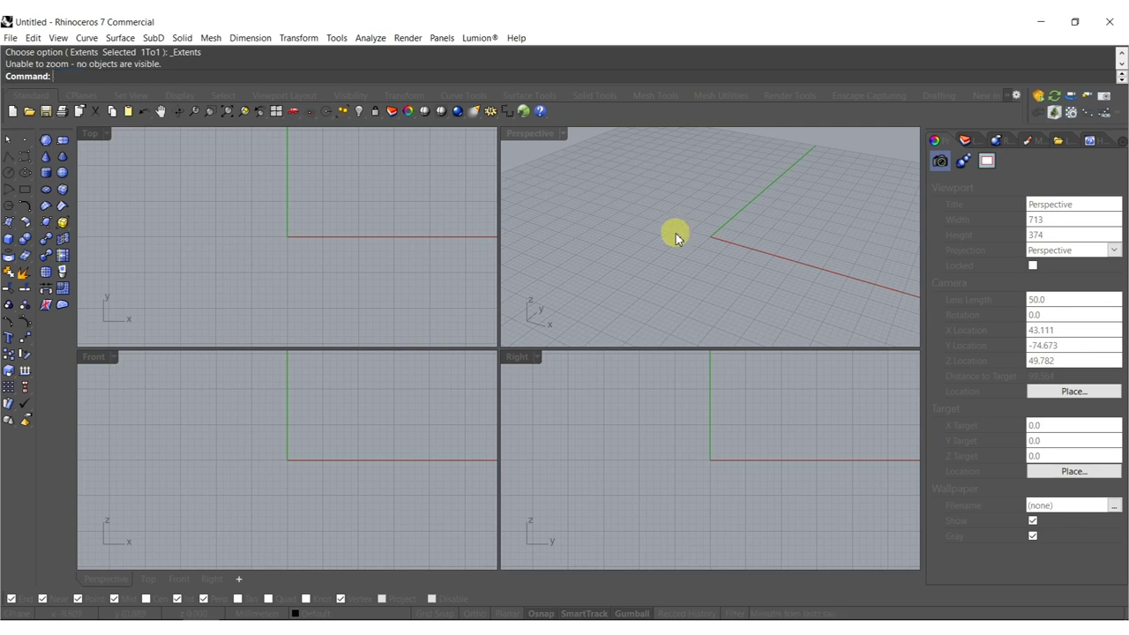
# Launch Grasshopper, narrow its window beside the model view, and maximize the Perspective viewport.
pyautogui.write('Grasshopper')
pyautogui.press('Return')
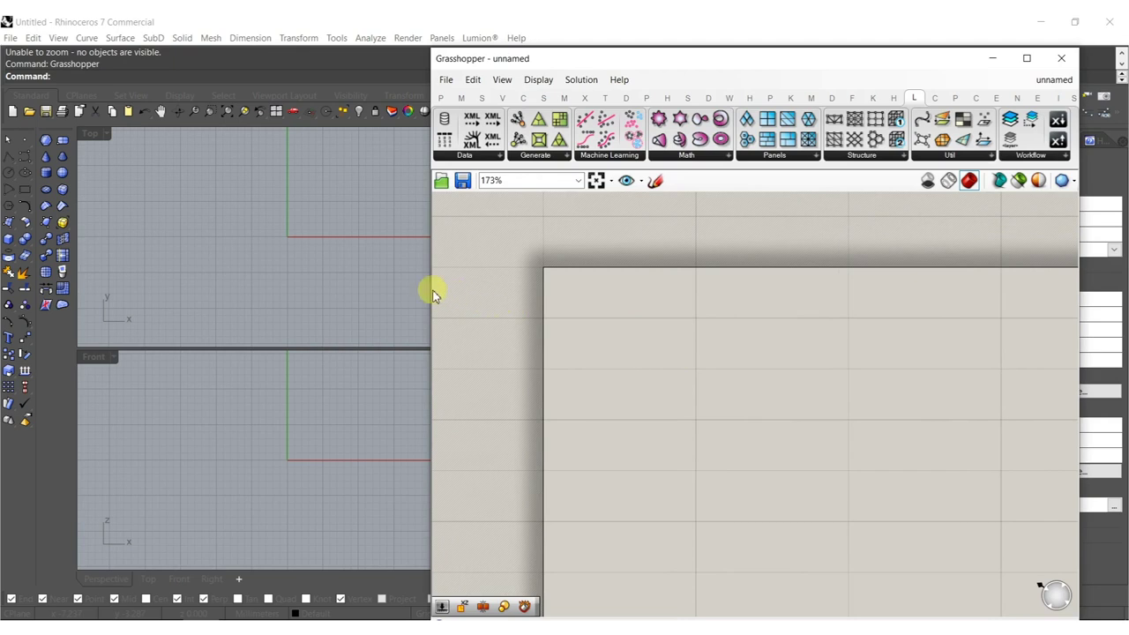
pyautogui.moveTo(429, 291); pyautogui.dragTo(541, 291)
pyautogui.doubleClick(512, 132)
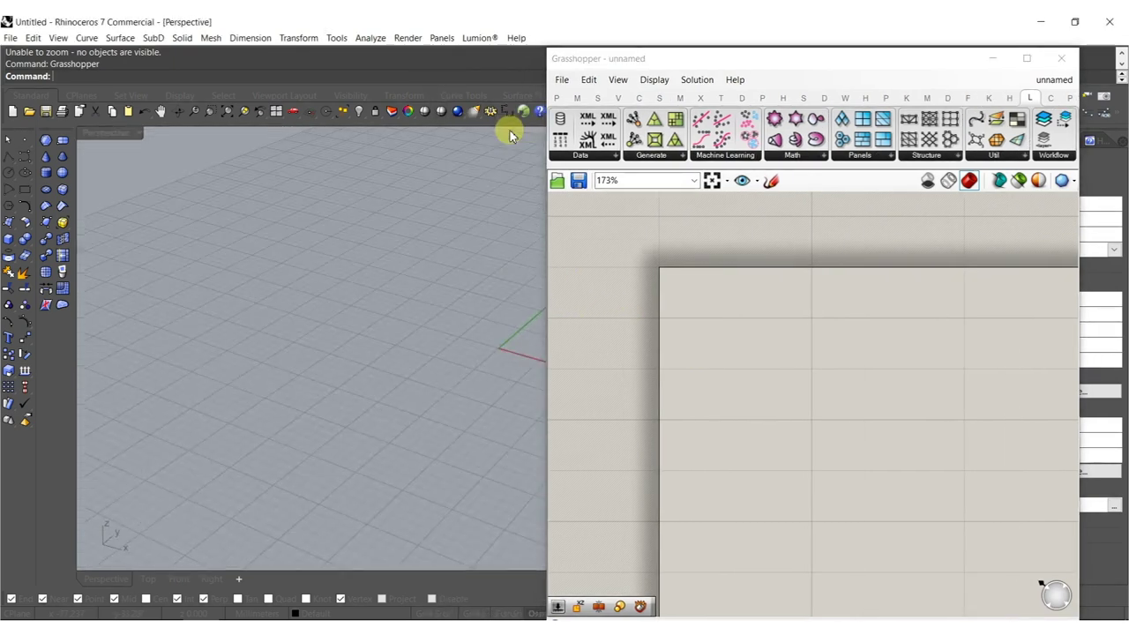
pyautogui.keyDown('shift'); pyautogui.moveTo(477, 326); pyautogui.dragTo(269, 303, button='right'); pyautogui.keyUp('shift')
pyautogui.moveTo(788, 382); pyautogui.dragTo(724, 342, button='right')
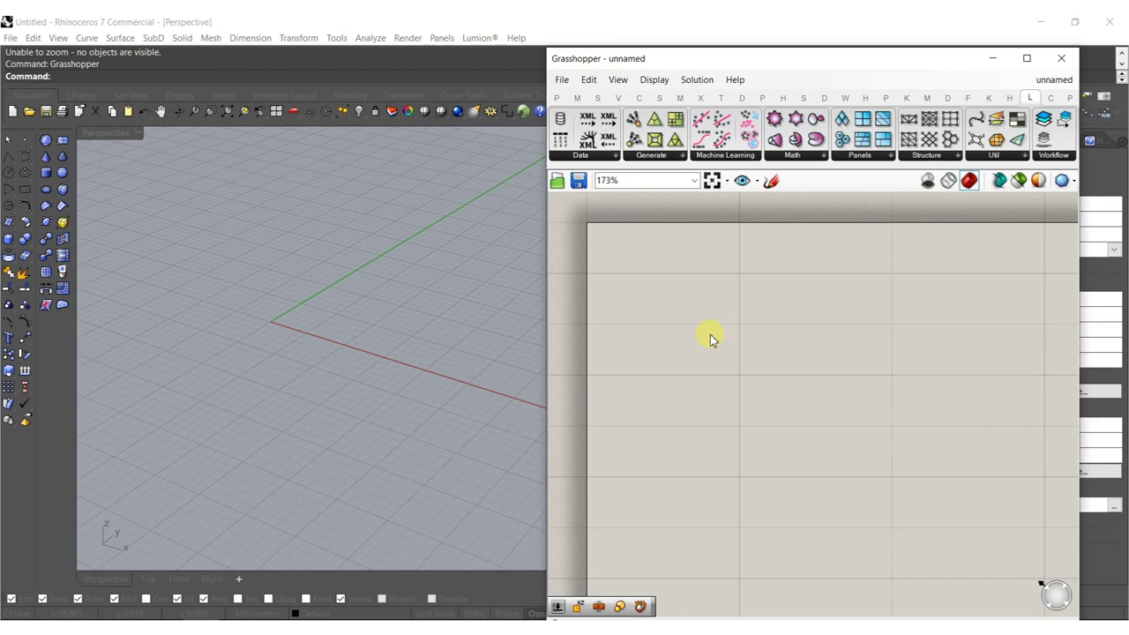
# Add a Sphere component to the Grasshopper canvas, leaving room for inputs ahead of it.
pyautogui.doubleClick(710, 334)
pyautogui.write('spher')
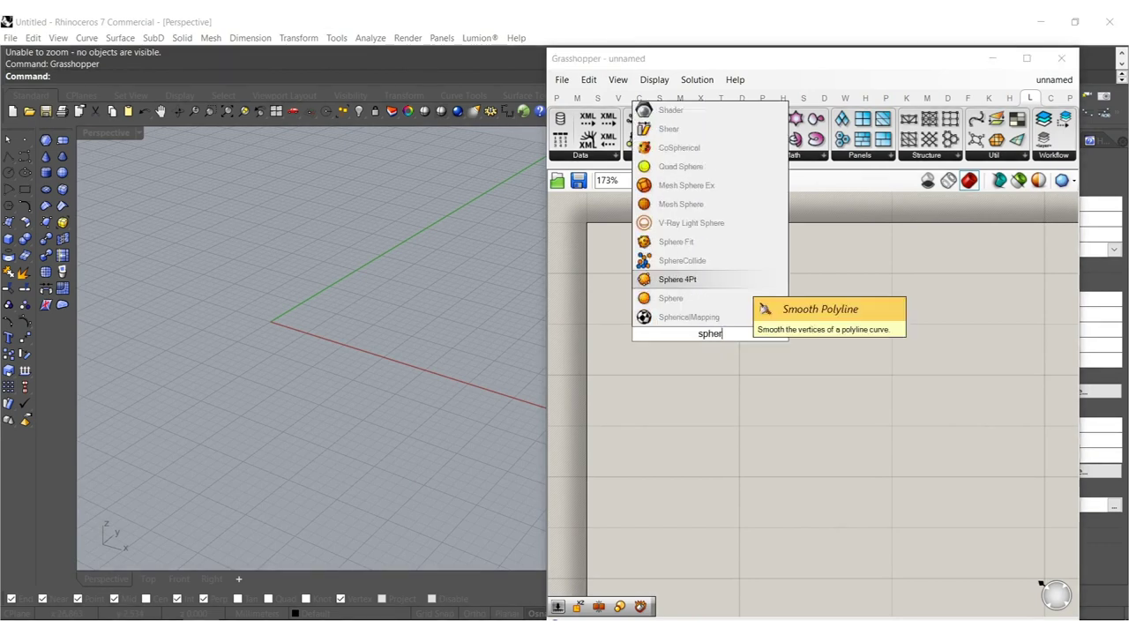
pyautogui.click(670, 299)
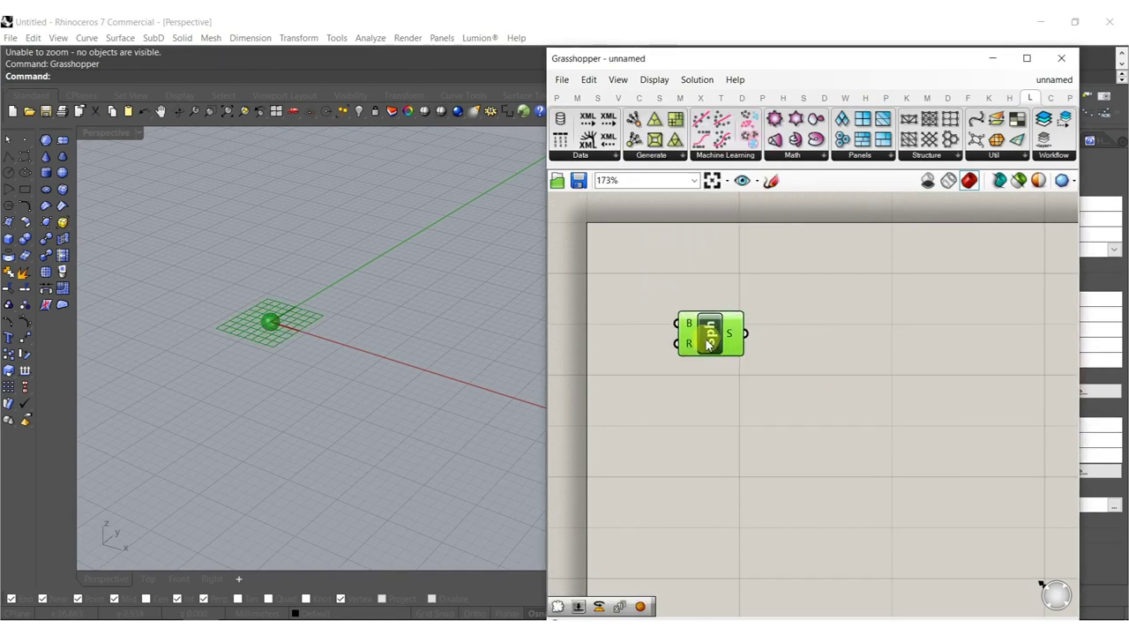
pyautogui.moveTo(708, 346); pyautogui.dragTo(770, 332)
# Add a number slider set to 15.000 and connect it to the Sphere's radius input.
pyautogui.doubleClick(661, 340)
pyautogui.write('15')
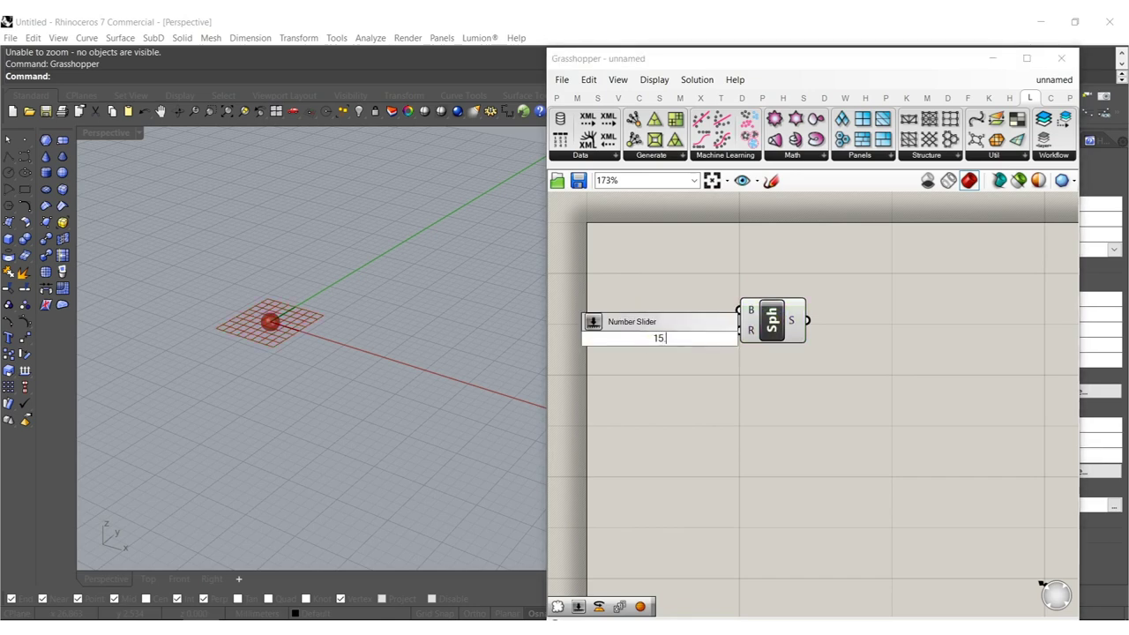
pyautogui.press('Return')
pyautogui.moveTo(709, 345); pyautogui.dragTo(687, 335)
pyautogui.moveTo(719, 330); pyautogui.dragTo(841, 365)
# Duplicate the radius slider and Sphere pair below the original and set the copy's radius to 4.229.
pyautogui.click(784, 374)
pyautogui.hotkey('ctrl', 'a')
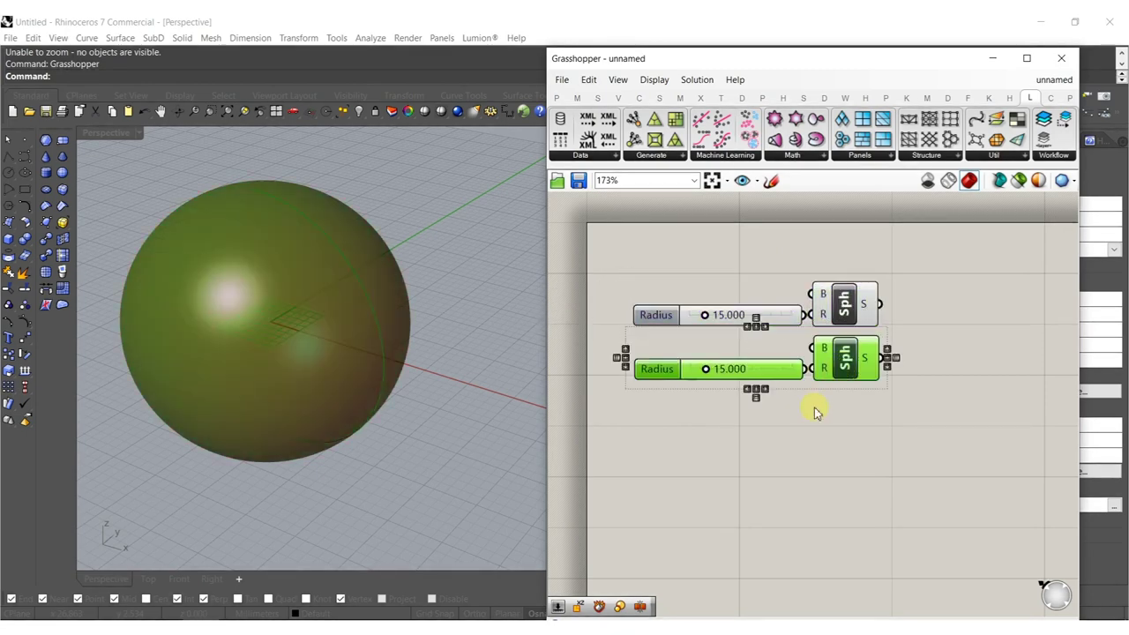
pyautogui.click(817, 403)
pyautogui.scroll(4, 710, 375)
pyautogui.moveTo(720, 374); pyautogui.dragTo(696, 369)
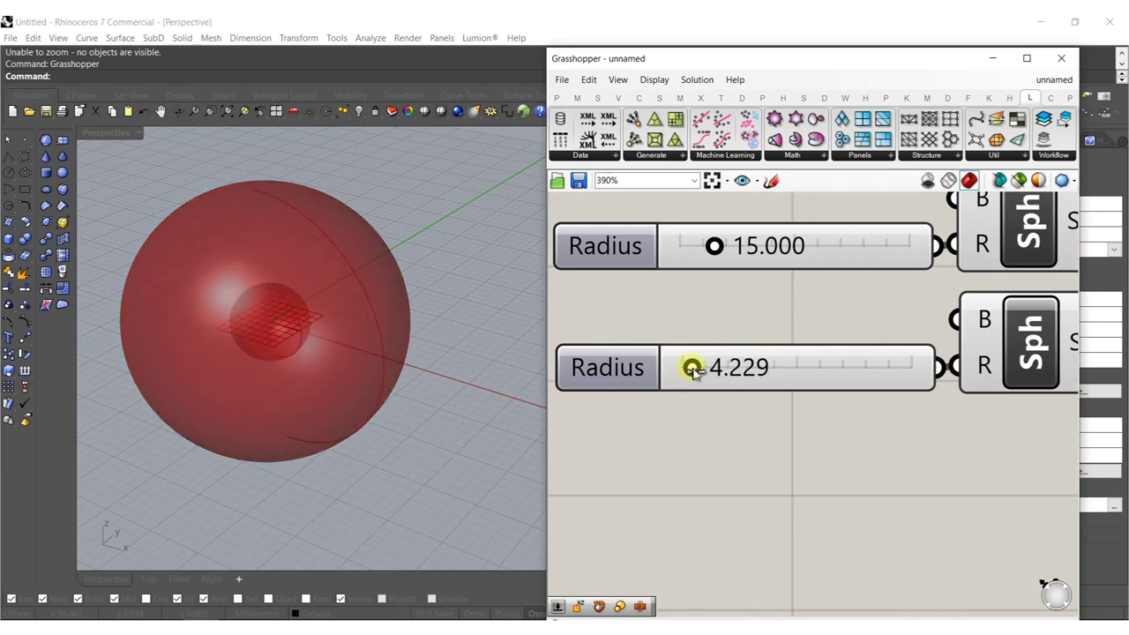
pyautogui.scroll(-5, 701, 357)
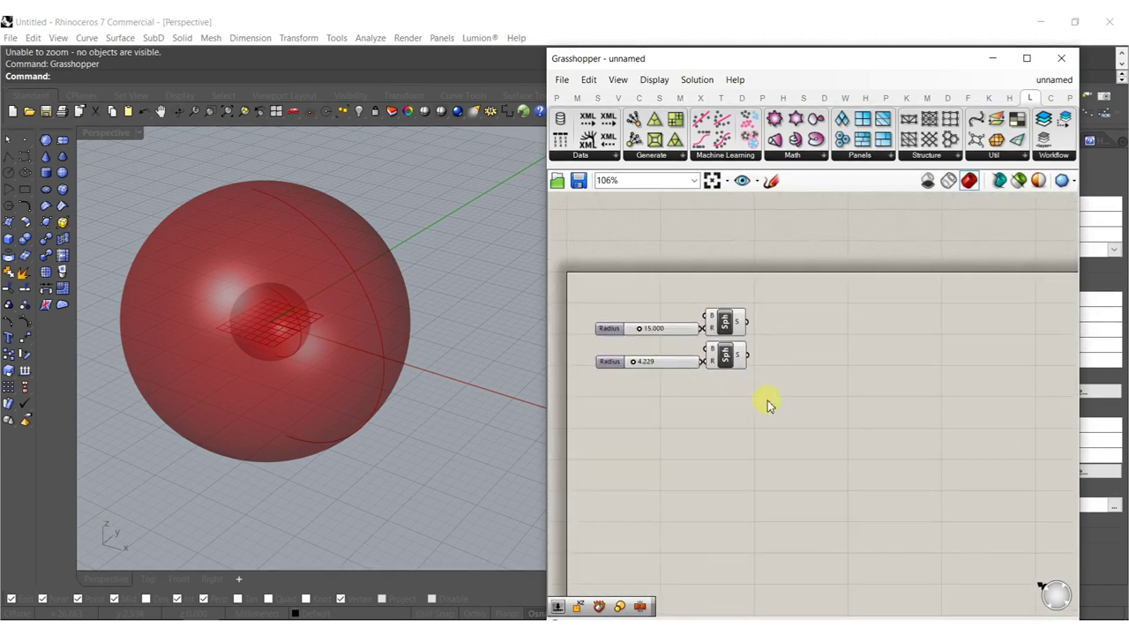
# Add a Rotate component, feed it the smaller sphere as geometry, and set its angle input to degrees.
pyautogui.doubleClick(798, 352)
pyautogui.write('rot')
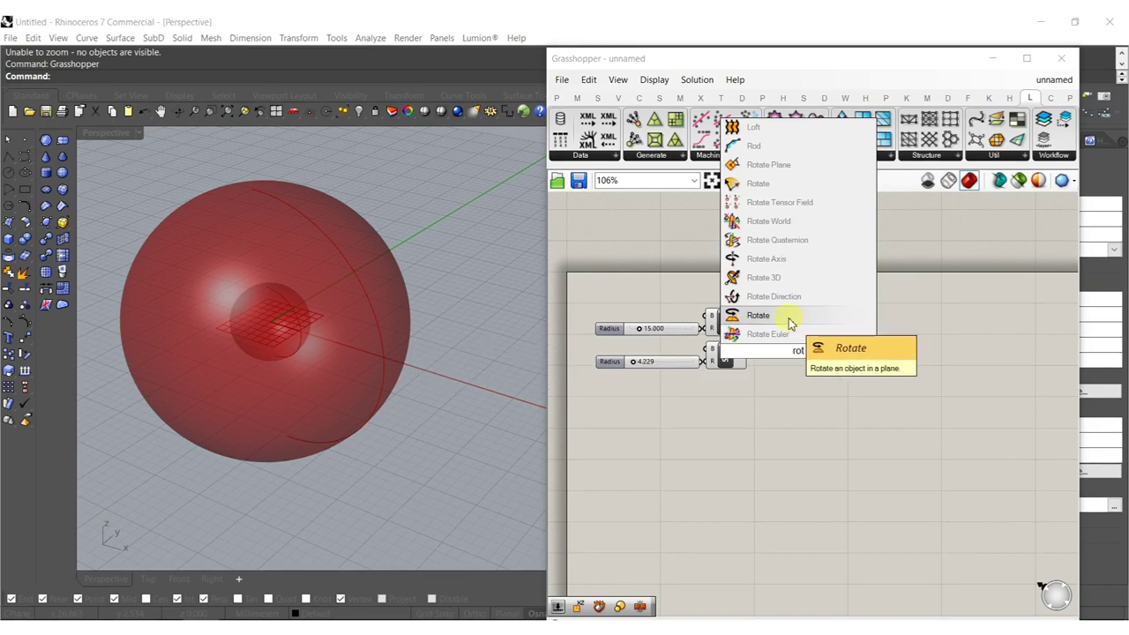
pyautogui.click(787, 317)
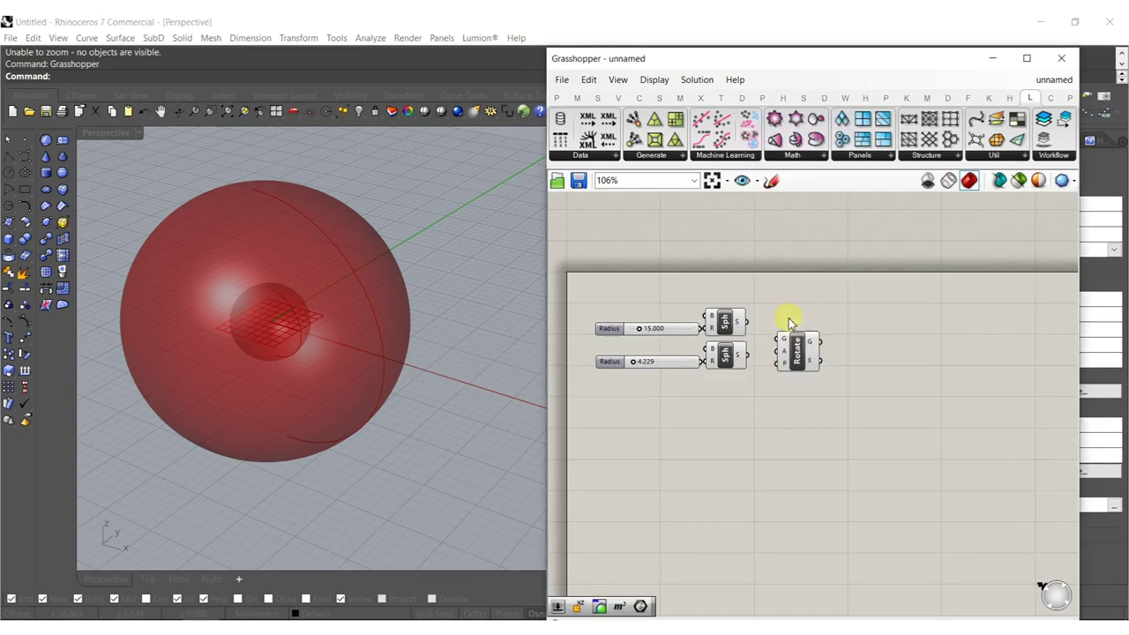
pyautogui.scroll(3, 778, 353)
pyautogui.moveTo(766, 310); pyautogui.dragTo(699, 347)
pyautogui.moveTo(786, 342); pyautogui.dragTo(867, 379)
pyautogui.rightClick(867, 379)
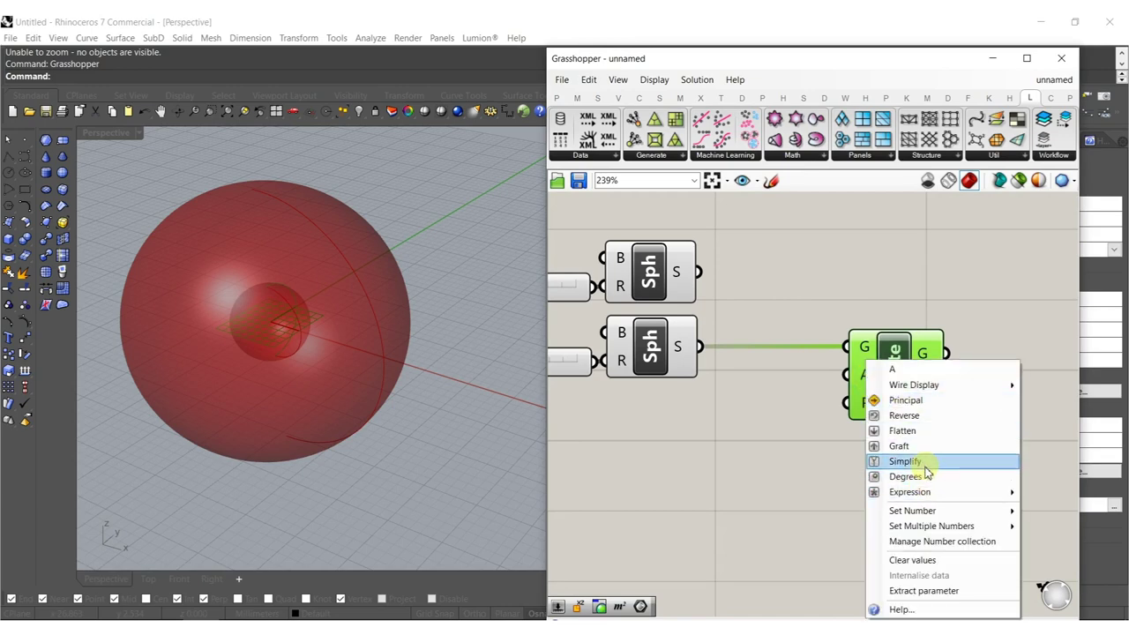
pyautogui.click(913, 473)
# Add a number slider set to 35.000 and connect it to the Rotate component's angle input.
pyautogui.click(757, 434)
pyautogui.doubleClick(757, 435)
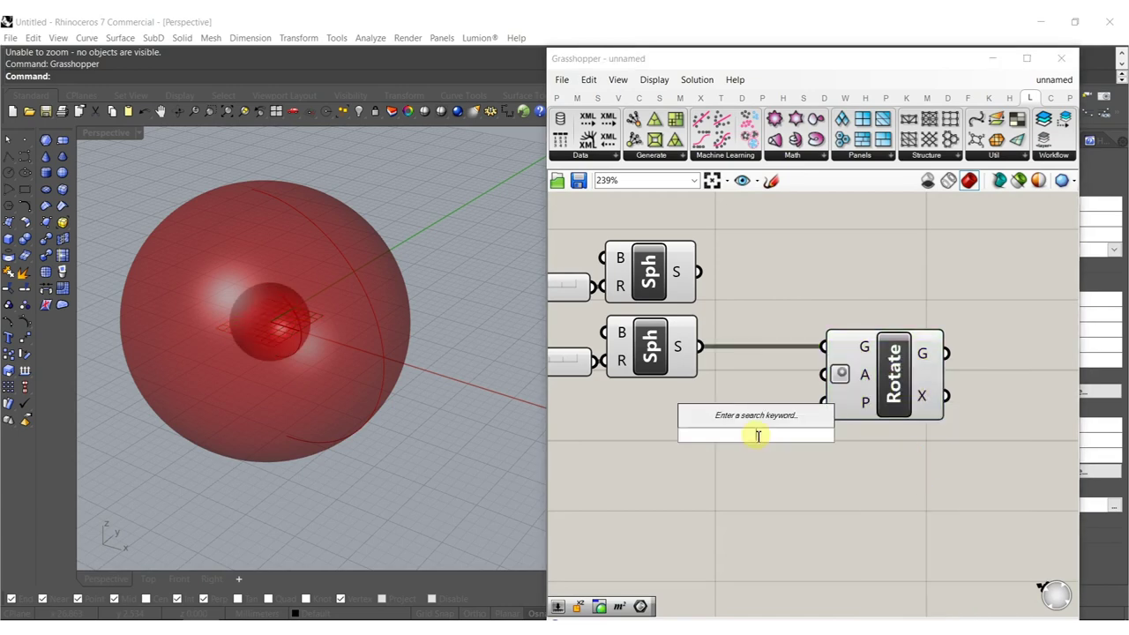
pyautogui.write('15')
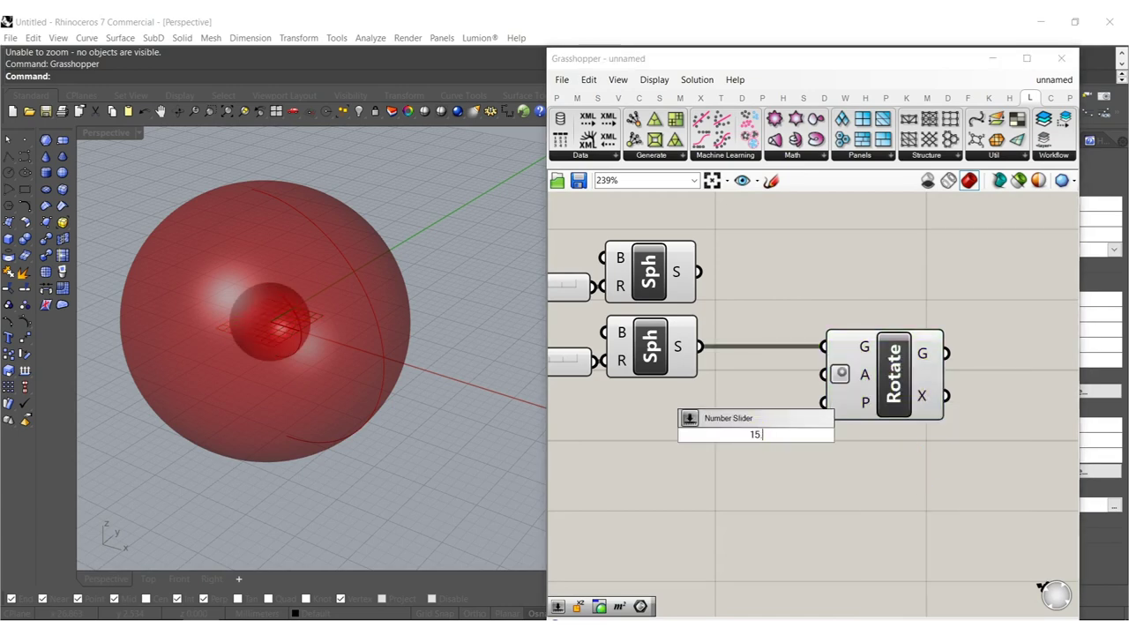
pyautogui.press('BackSpace')
pyautogui.press('BackSpace')
pyautogui.write('35')
pyautogui.press('Return')
pyautogui.moveTo(842, 441); pyautogui.dragTo(729, 431)
pyautogui.moveTo(824, 374); pyautogui.dragTo(762, 427)
# Duplicate the Rotate component and its angle slider twice, chaining three rotations in series.
pyautogui.moveTo(837, 461); pyautogui.dragTo(767, 463, button='right')
pyautogui.moveTo(853, 471); pyautogui.dragTo(664, 354)
pyautogui.scroll(-4, 760, 418)
pyautogui.moveTo(791, 411); pyautogui.dragTo(762, 374, button='right')
pyautogui.scroll(-1, 762, 372)
pyautogui.keyDown('alt'); pyautogui.moveTo(779, 363); pyautogui.dragTo(923, 353); pyautogui.keyUp('alt')
pyautogui.click(984, 300)
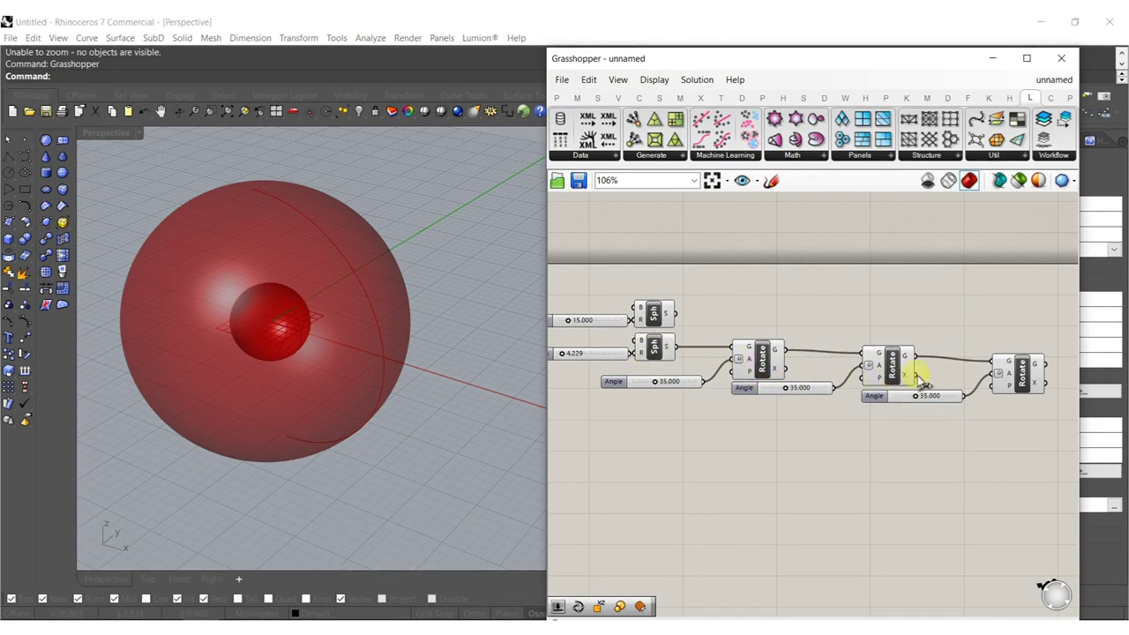
# Set the second rotation's angle to 52.918 and the third rotation's angle to 13.614.
pyautogui.scroll(3, 914, 398)
pyautogui.moveTo(920, 396); pyautogui.dragTo(899, 396)
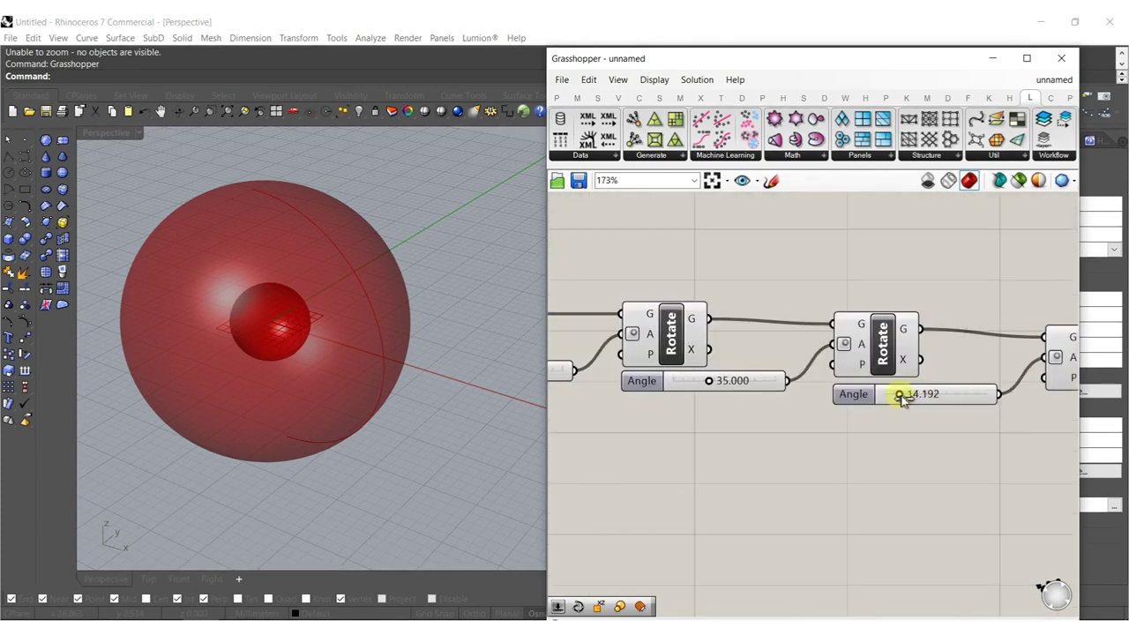
pyautogui.moveTo(708, 381); pyautogui.dragTo(735, 384)
pyautogui.scroll(-4, 759, 375)
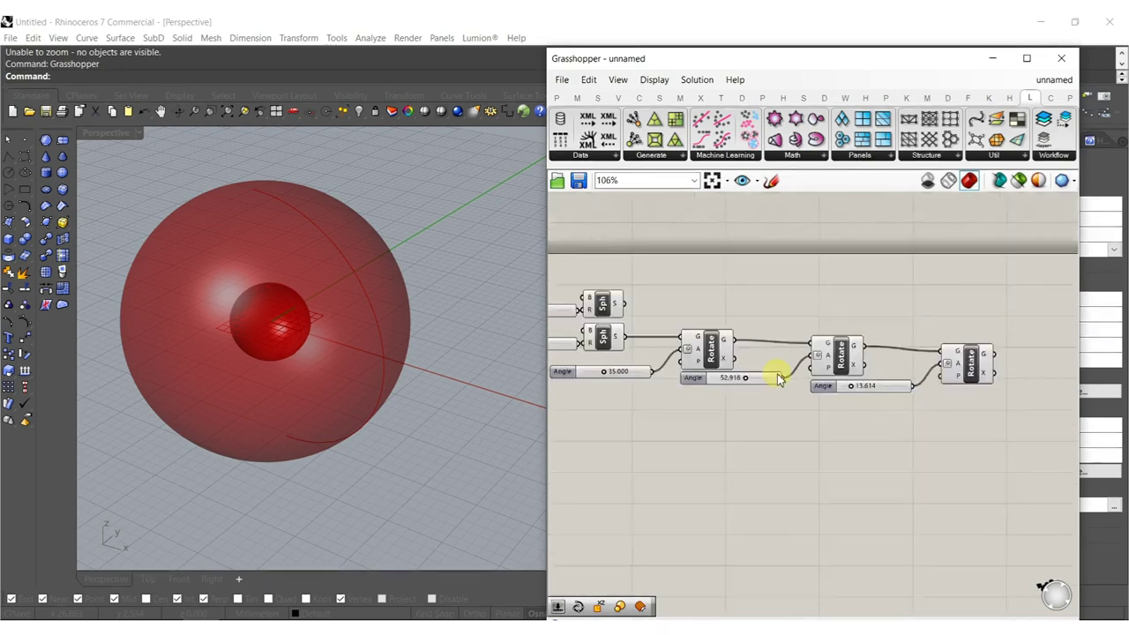
# Add an XZ Plane component and connect it to the second Rotate component's plane input.
pyautogui.scroll(2, 851, 406)
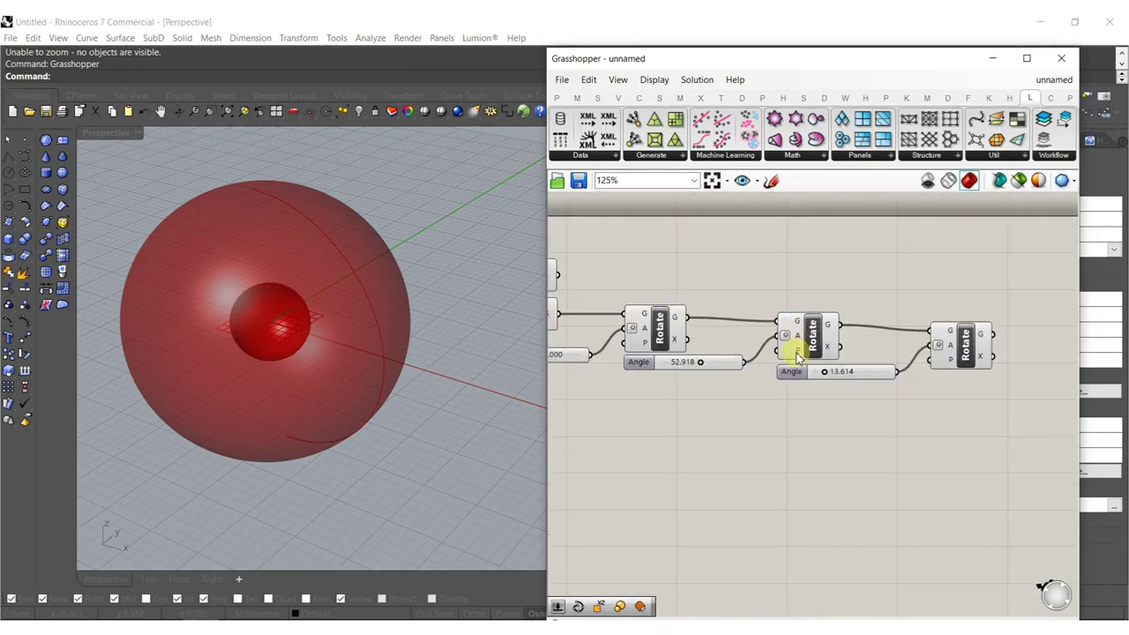
pyautogui.doubleClick(746, 398)
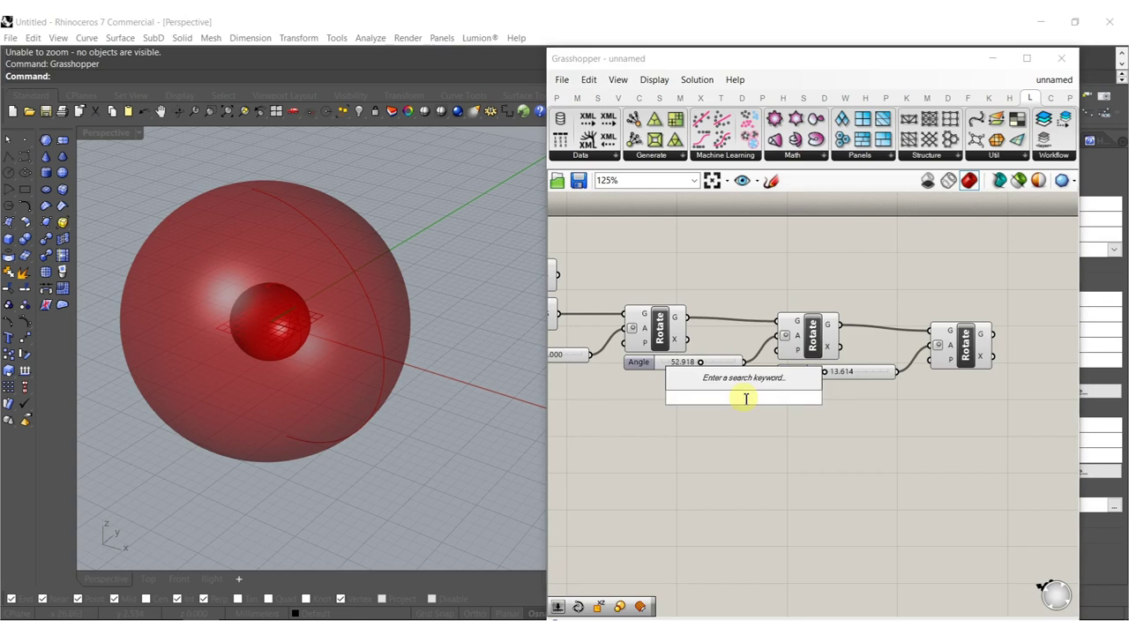
pyautogui.write('xz')
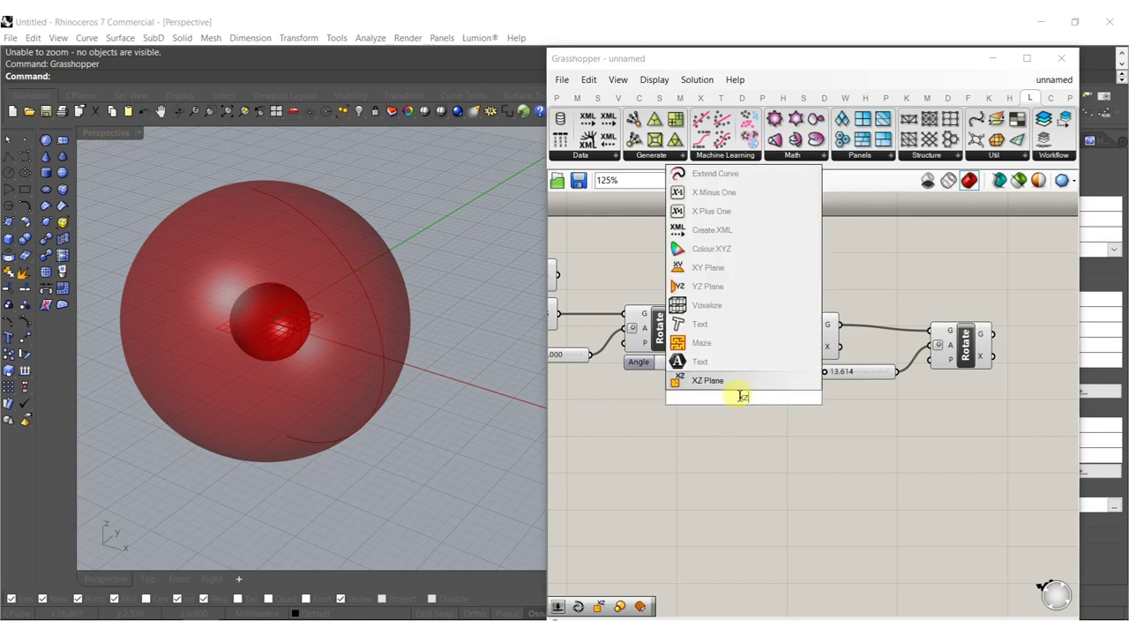
pyautogui.click(734, 384)
pyautogui.moveTo(768, 397); pyautogui.dragTo(779, 350)
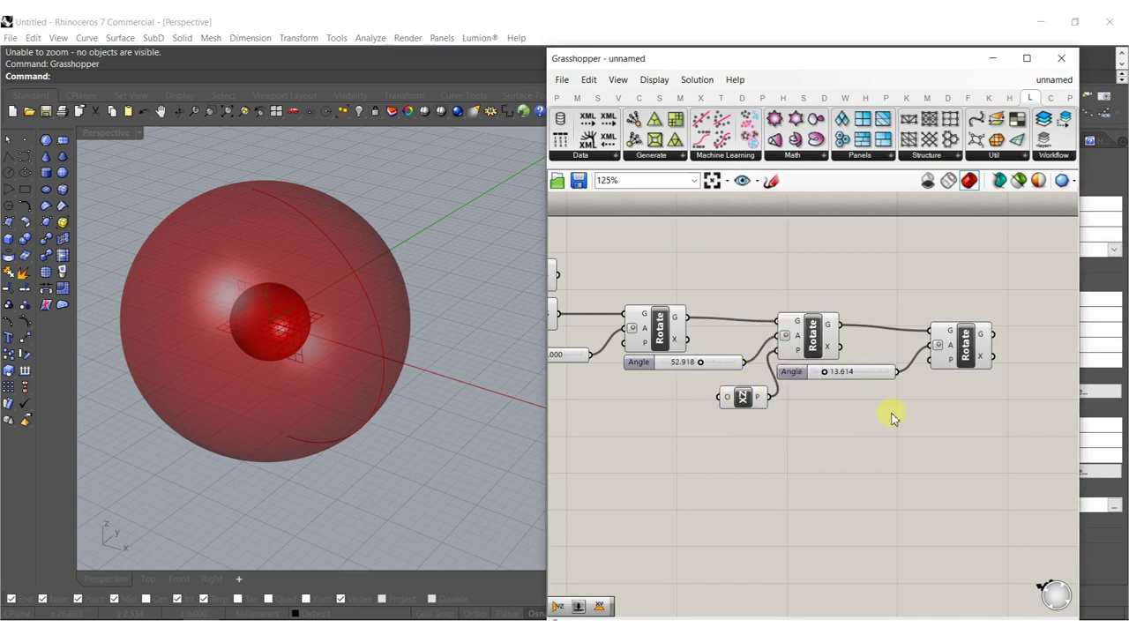
# Add a YZ Plane component and connect it to the third Rotate component's plane input.
pyautogui.doubleClick(891, 408)
pyautogui.write('yz')
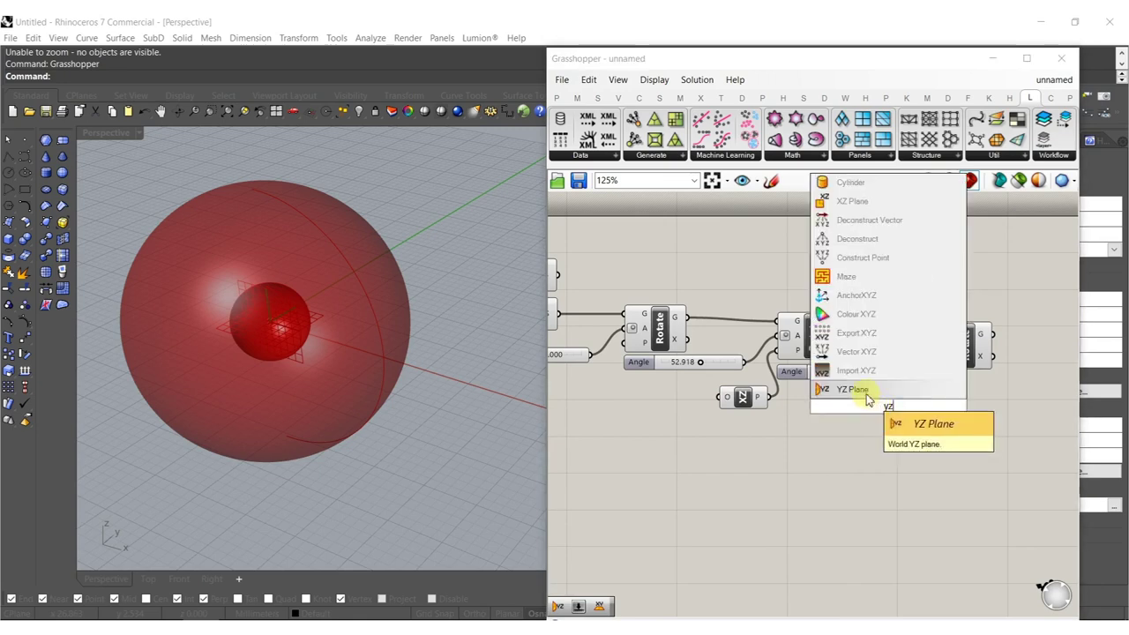
pyautogui.click(858, 389)
pyautogui.moveTo(903, 406); pyautogui.dragTo(940, 361)
# Hide the previews of both spheres, the two planes and the first two Rotate components.
pyautogui.scroll(-1, 941, 424)
pyautogui.moveTo(907, 456); pyautogui.dragTo(561, 326)
pyautogui.moveTo(612, 332); pyautogui.dragTo(710, 363, button='right')
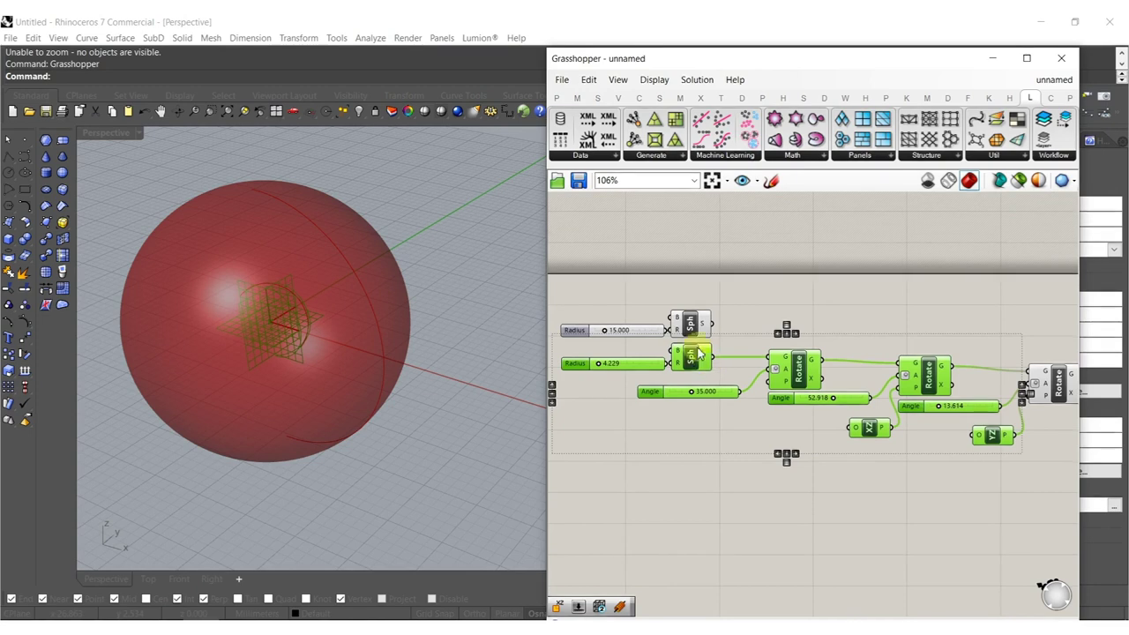
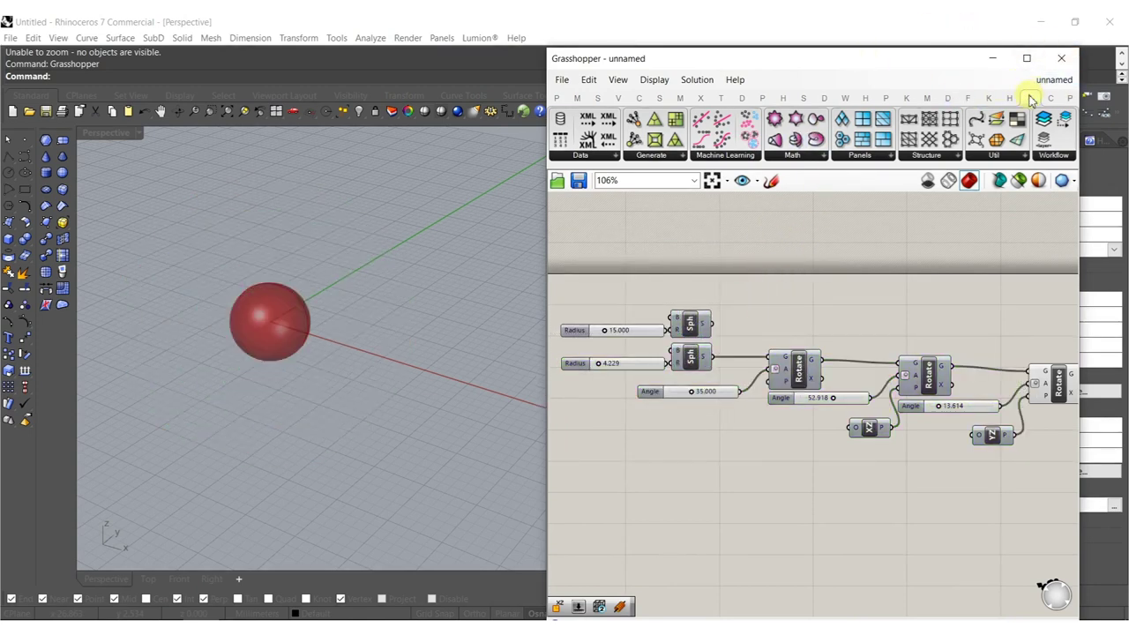
# Add a Space Truss Structure 2 component from LunchBox and place it after the last Rotate component.
pyautogui.click(923, 159)
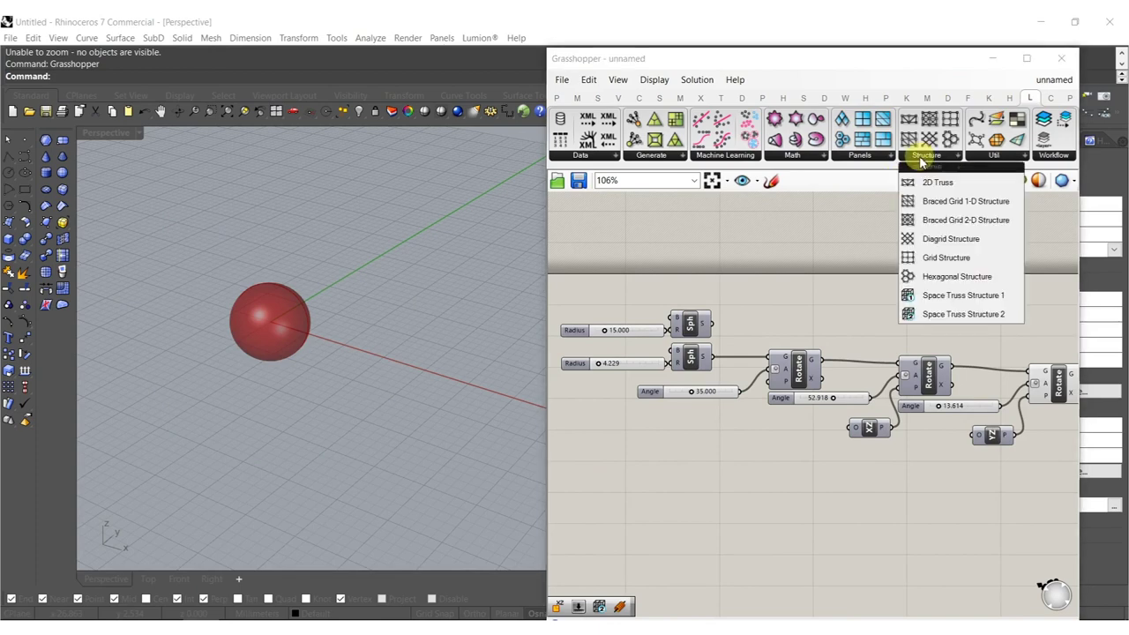
pyautogui.click(962, 317)
pyautogui.click(1021, 318)
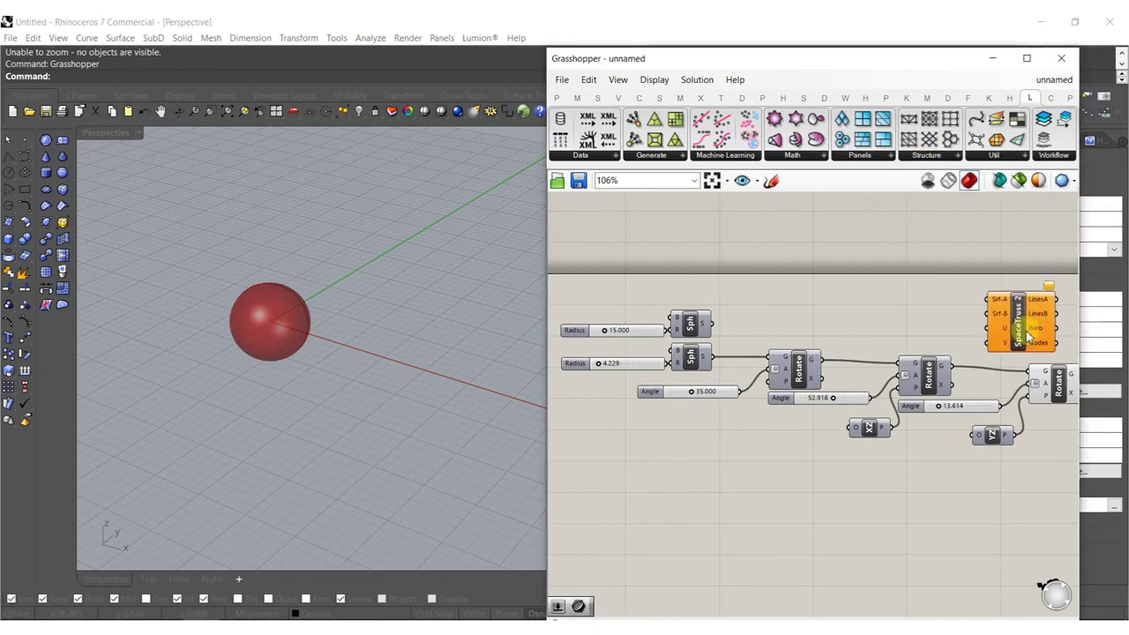
pyautogui.moveTo(1021, 318); pyautogui.dragTo(862, 312, button='right')
pyautogui.moveTo(862, 313); pyautogui.dragTo(987, 364)
pyautogui.click(942, 445)
# Connect the last Rotate's geometry to the space truss's Srf-B input and the larger sphere to its Srf-A input.
pyautogui.scroll(-3, 941, 445)
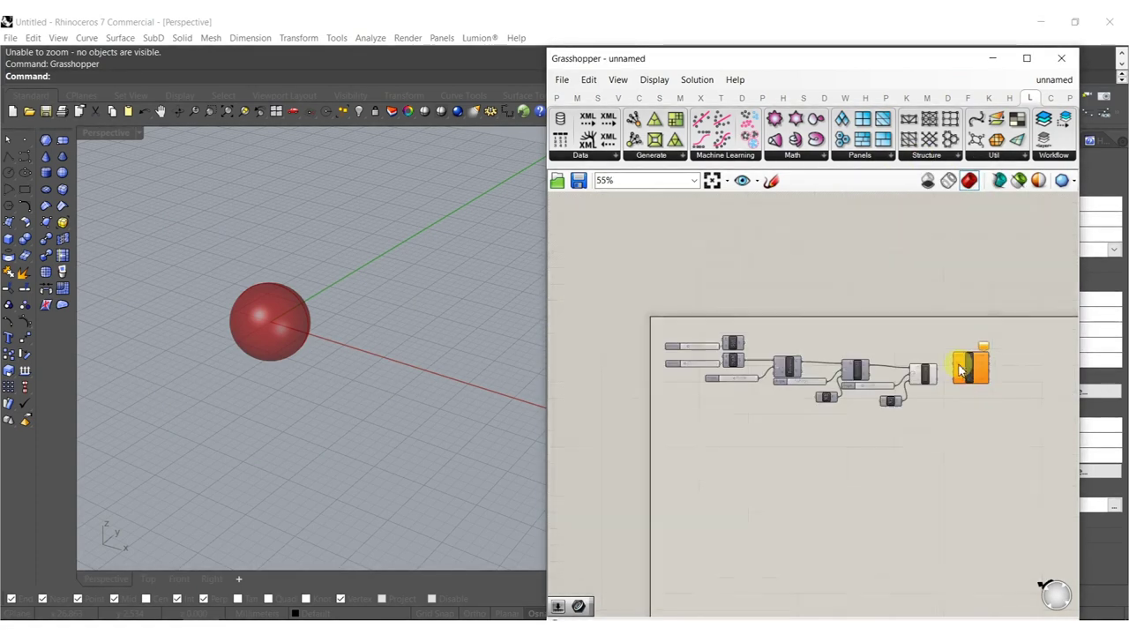
pyautogui.scroll(6, 956, 366)
pyautogui.scroll(-3, 902, 377)
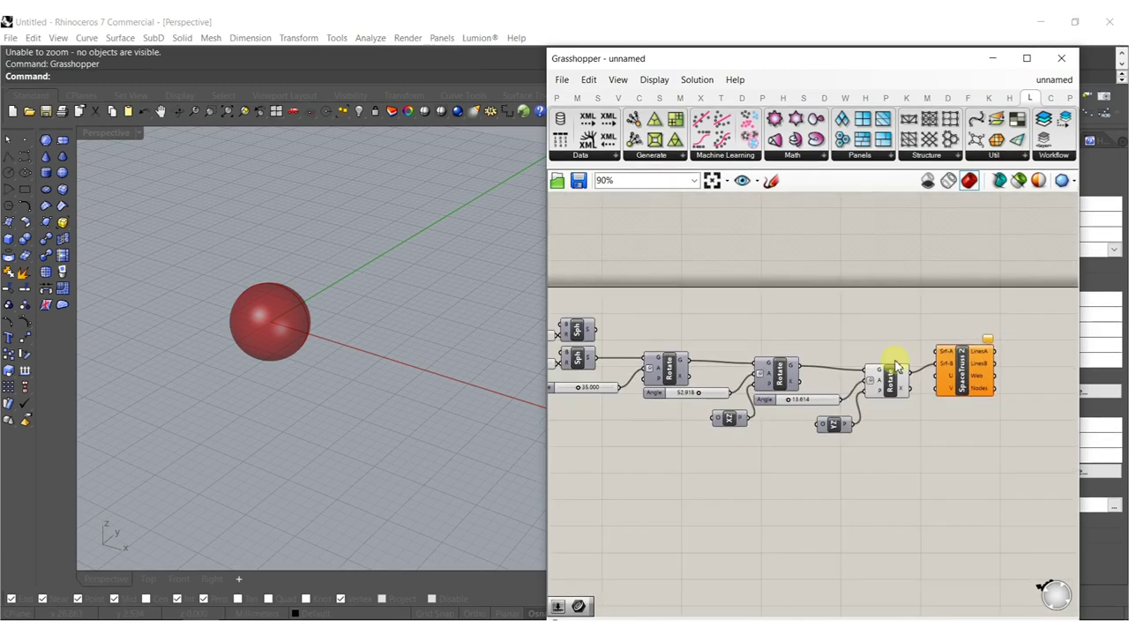
pyautogui.moveTo(840, 296); pyautogui.dragTo(668, 325)
pyautogui.scroll(2, 242, 333)
pyautogui.keyDown('shift'); pyautogui.moveTo(242, 332); pyautogui.dragTo(328, 312, button='right'); pyautogui.keyUp('shift')
pyautogui.scroll(6, 330, 312)
pyautogui.scroll(-6, 379, 286)
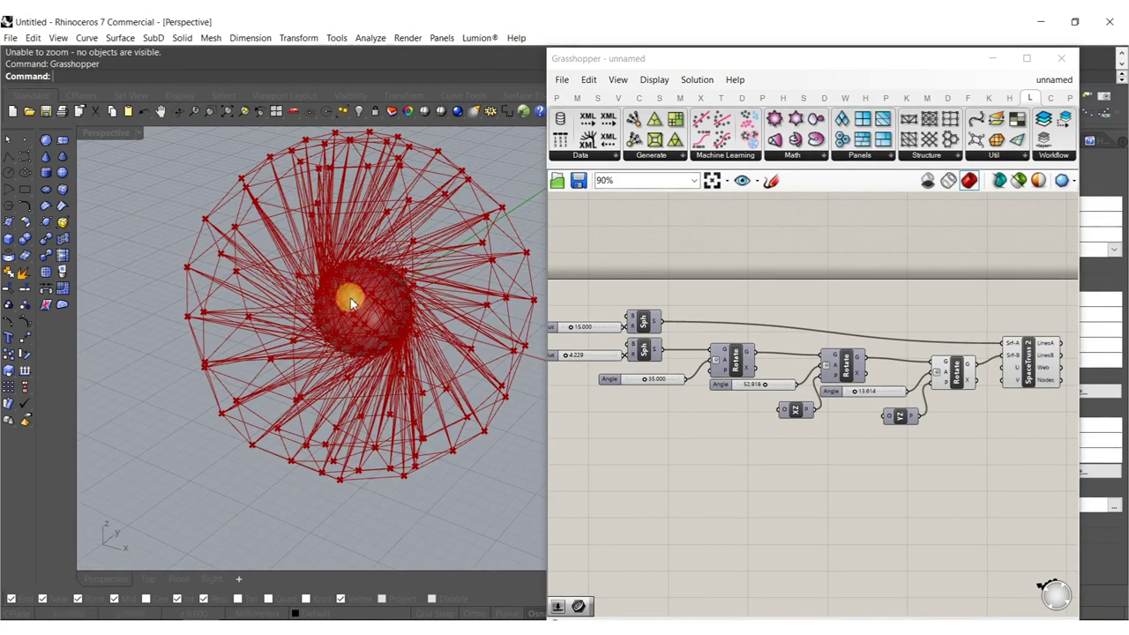
# Add a divisions slider set to 5 and connect it to both the U and V inputs of the space truss.
pyautogui.moveTo(970, 436); pyautogui.dragTo(887, 431, button='right')
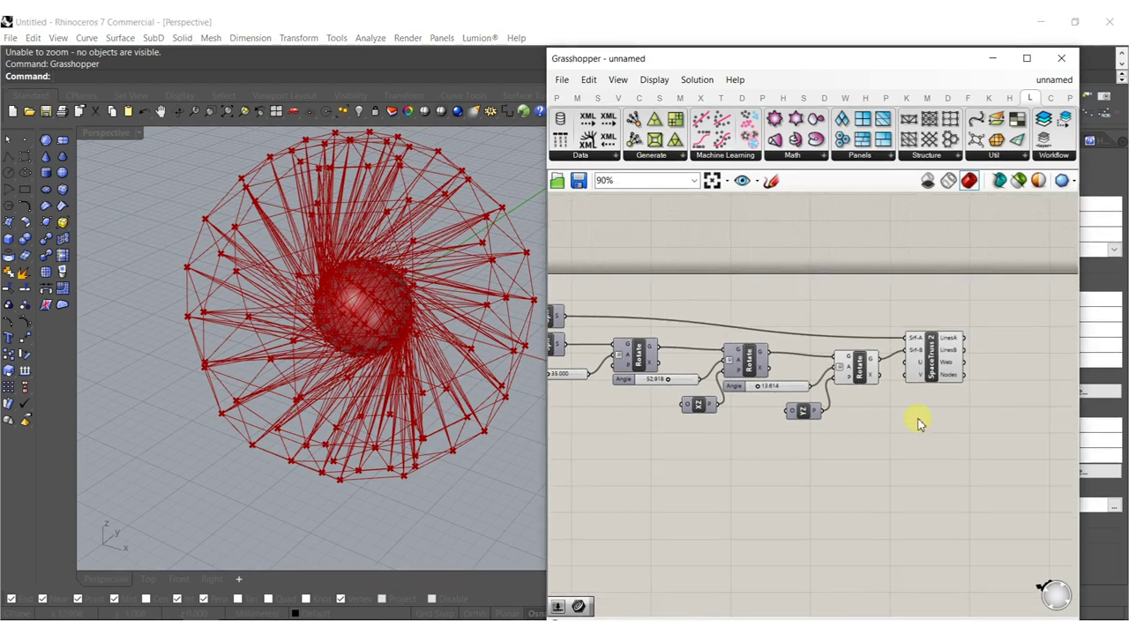
pyautogui.moveTo(944, 354); pyautogui.dragTo(1012, 364)
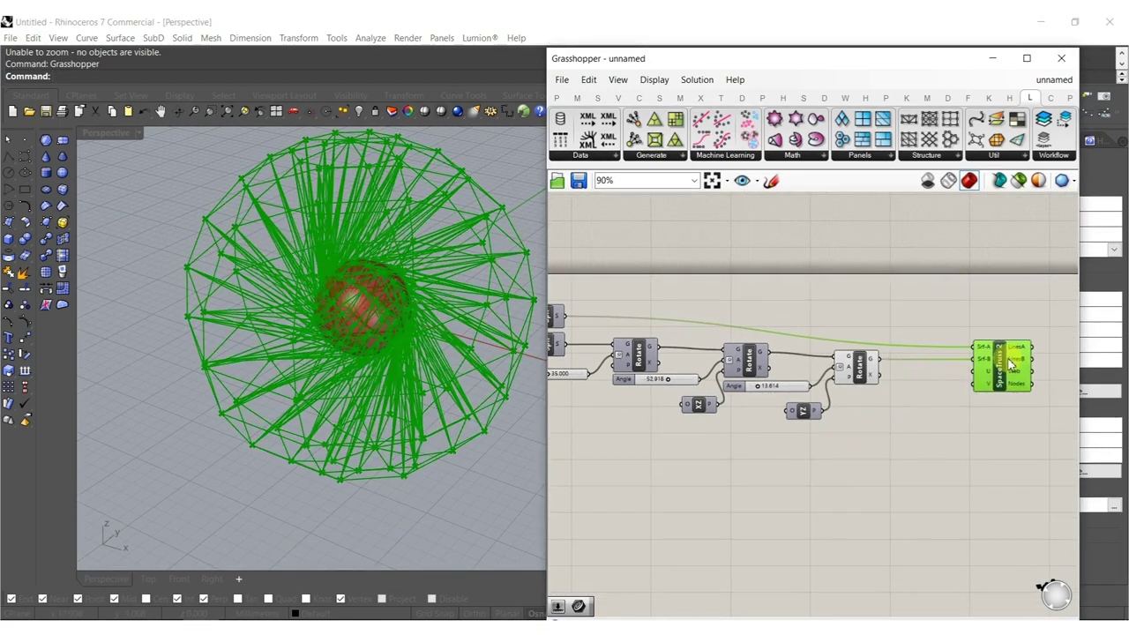
pyautogui.click(984, 402)
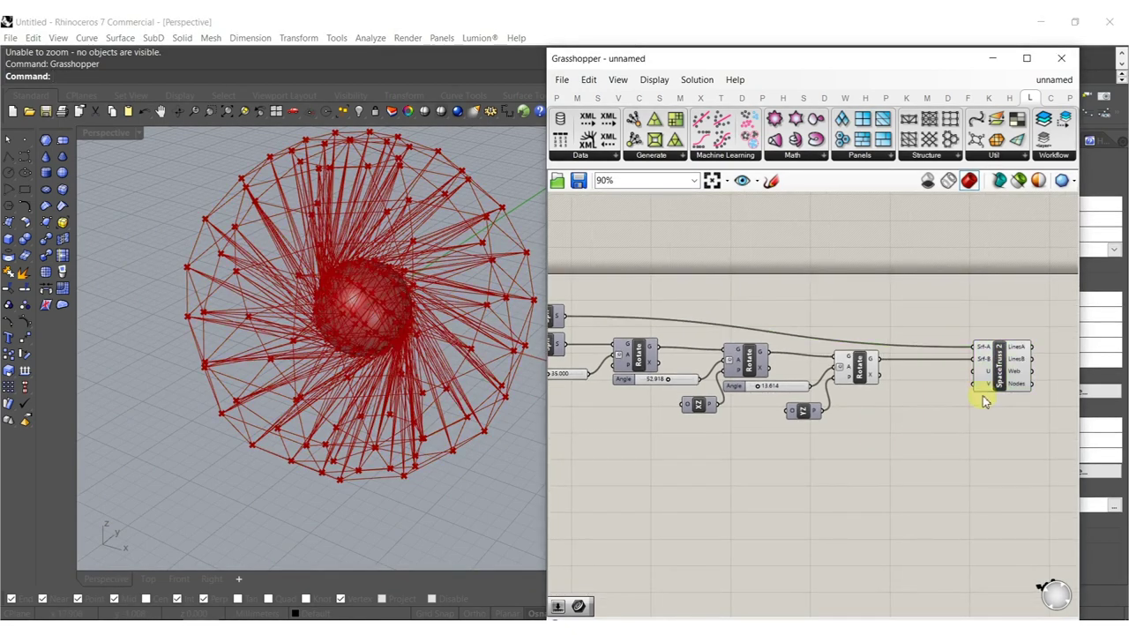
pyautogui.doubleClick(933, 414)
pyautogui.write('slider')
pyautogui.press('Return')
pyautogui.moveTo(976, 408); pyautogui.dragTo(937, 388)
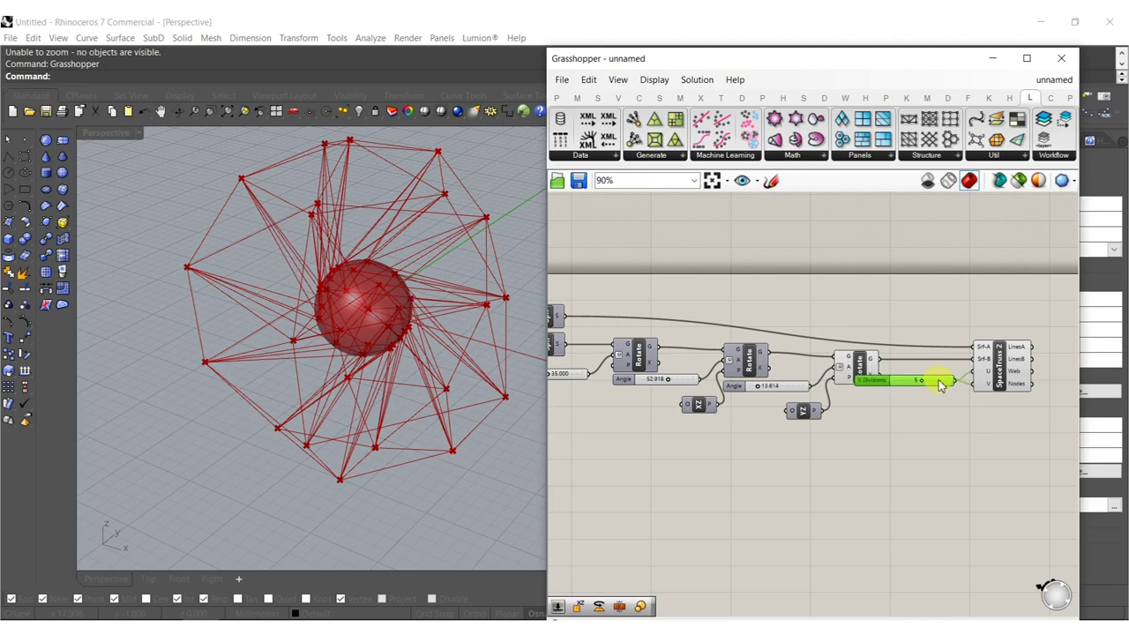
pyautogui.moveTo(1024, 427); pyautogui.dragTo(951, 432, button='right')
pyautogui.keyDown('shift'); pyautogui.click(924, 370); pyautogui.keyUp('shift')
pyautogui.moveTo(936, 374); pyautogui.dragTo(977, 374)
# Add a MultiPipe component from the SubD category and place it after the space truss component.
pyautogui.moveTo(963, 407); pyautogui.dragTo(893, 409, button='right')
pyautogui.click(822, 411)
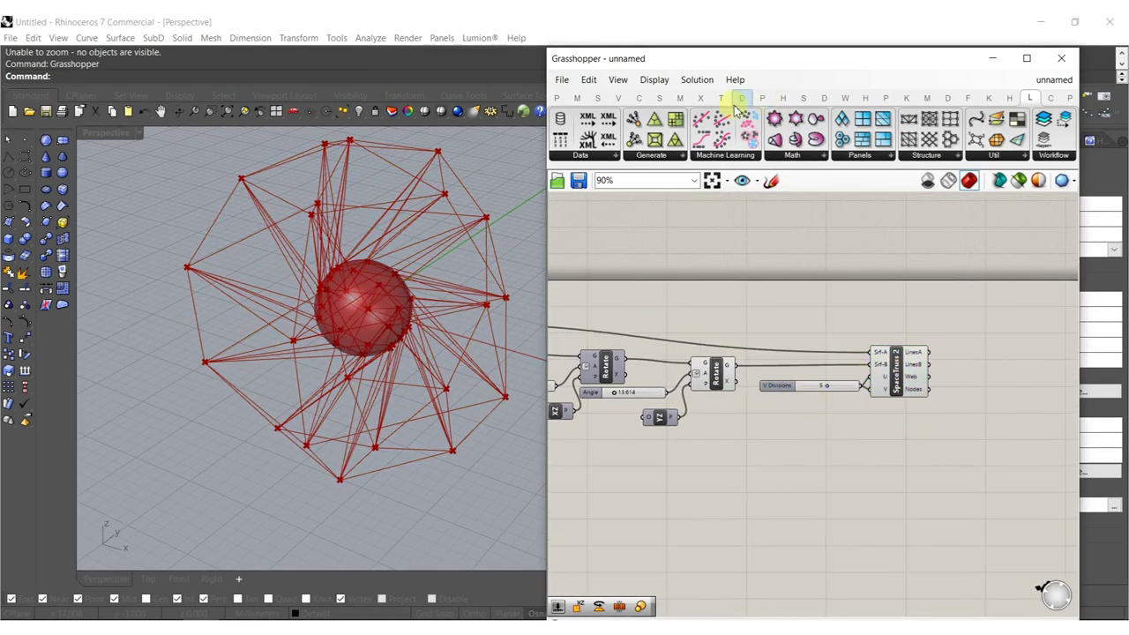
pyautogui.click(661, 98)
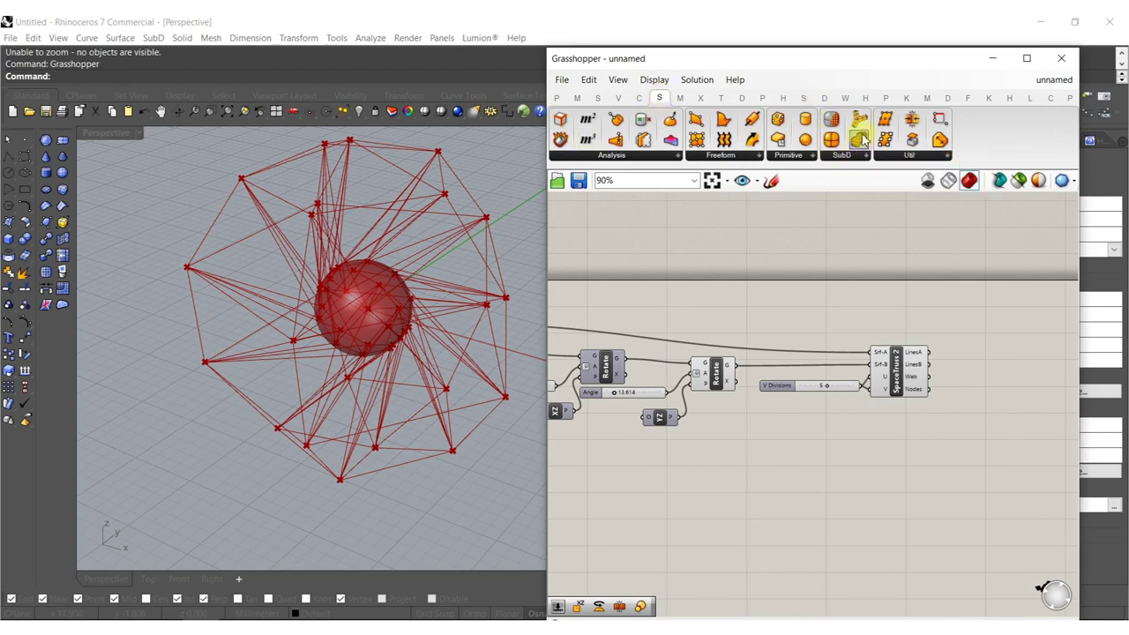
pyautogui.click(844, 156)
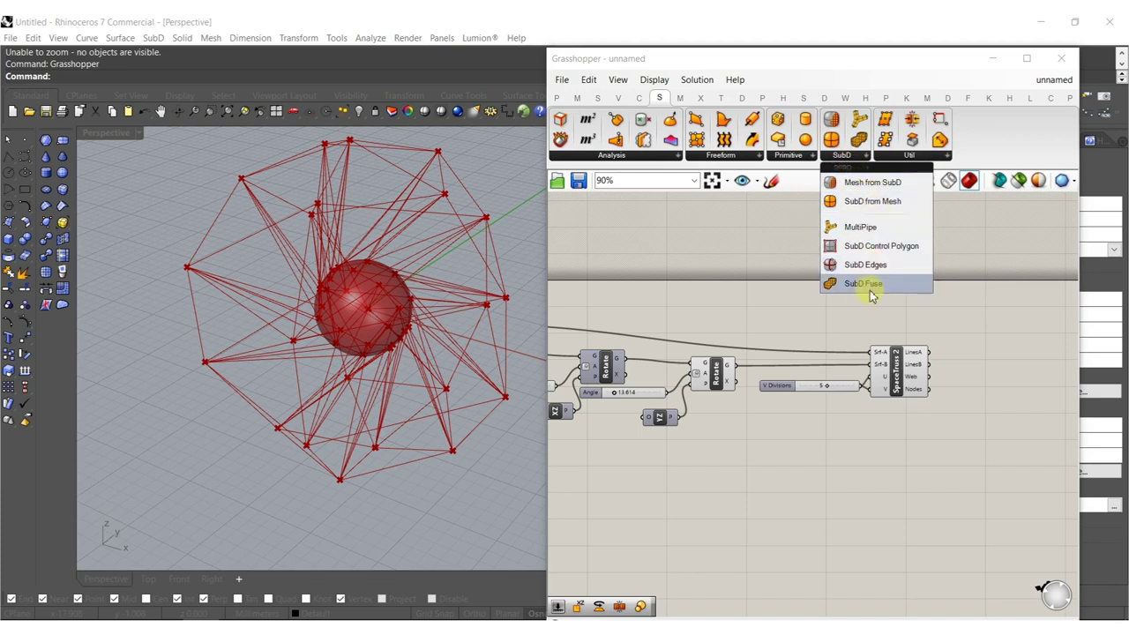
pyautogui.click(861, 232)
pyautogui.click(985, 376)
pyautogui.moveTo(994, 391); pyautogui.dragTo(1009, 401)
pyautogui.click(989, 323)
# Connect the space truss's LinesB output to MultiPipe's Curves input instead of its LinesA output.
pyautogui.scroll(5, 978, 342)
pyautogui.moveTo(980, 372); pyautogui.dragTo(828, 279, button='right')
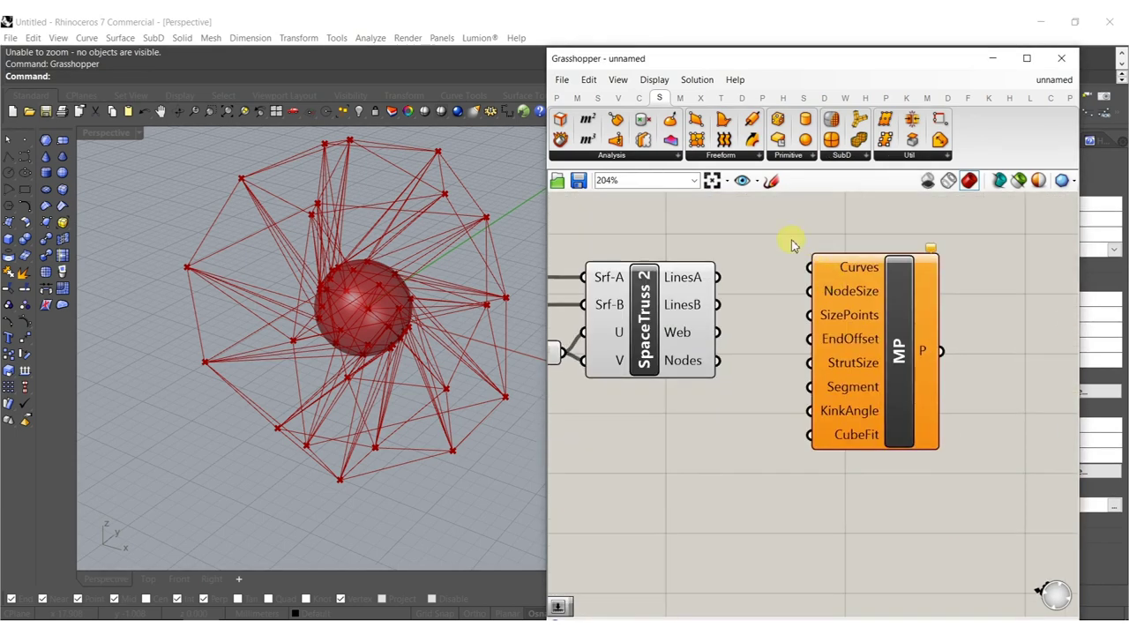
pyautogui.moveTo(820, 269); pyautogui.dragTo(703, 270)
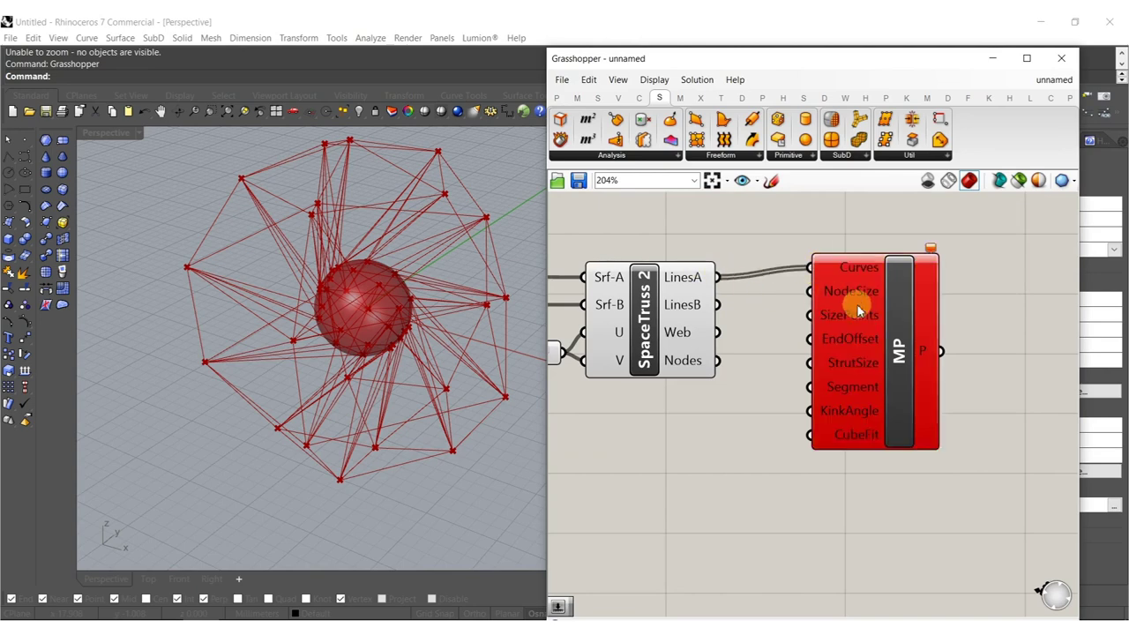
pyautogui.moveTo(852, 307); pyautogui.dragTo(874, 311)
pyautogui.keyDown('ctrl'); pyautogui.moveTo(839, 277); pyautogui.dragTo(719, 305); pyautogui.keyUp('ctrl')
pyautogui.moveTo(883, 308); pyautogui.dragTo(891, 335)
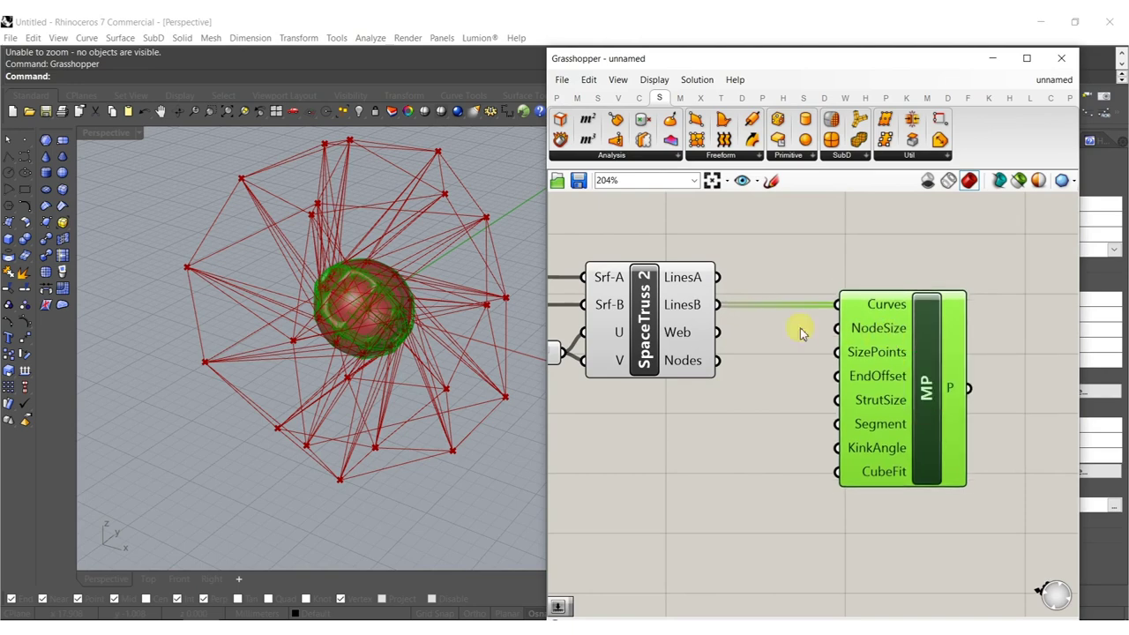
# Hide the previews of the last Rotate and the space truss so that only MultiPipe is previewed.
pyautogui.scroll(-5, 717, 367)
pyautogui.moveTo(846, 400); pyautogui.dragTo(555, 274)
pyautogui.moveTo(670, 337); pyautogui.dragTo(838, 327, button='right')
pyautogui.scroll(-3, 786, 292)
pyautogui.middleClick(864, 308)
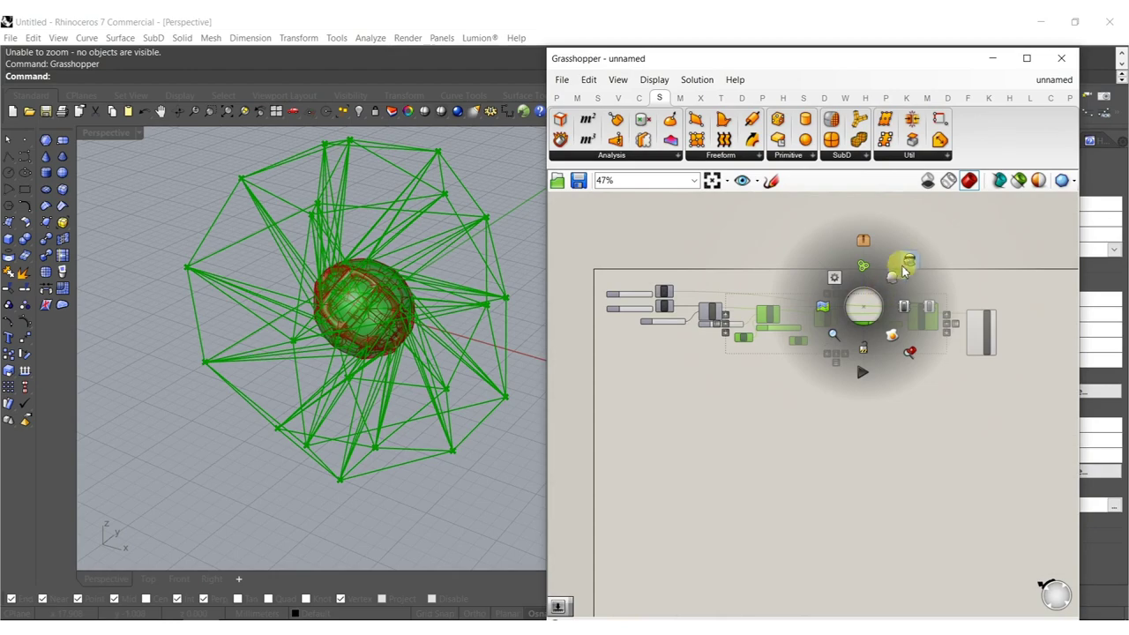
pyautogui.click(902, 265)
# Add the space truss's Web output to MultiPipe's Curves input while keeping the LinesB connection.
pyautogui.scroll(3, 925, 330)
pyautogui.scroll(8, 390, 322)
pyautogui.moveTo(391, 322); pyautogui.dragTo(691, 264, button='right')
pyautogui.scroll(5, 998, 329)
pyautogui.moveTo(998, 330); pyautogui.dragTo(912, 333, button='right')
pyautogui.keyDown('shift'); pyautogui.moveTo(937, 287); pyautogui.dragTo(837, 312); pyautogui.keyUp('shift')
pyautogui.scroll(-6, 413, 387)
# Set the space truss's divisions slider to 4.
pyautogui.moveTo(412, 388); pyautogui.dragTo(401, 319, button='right')
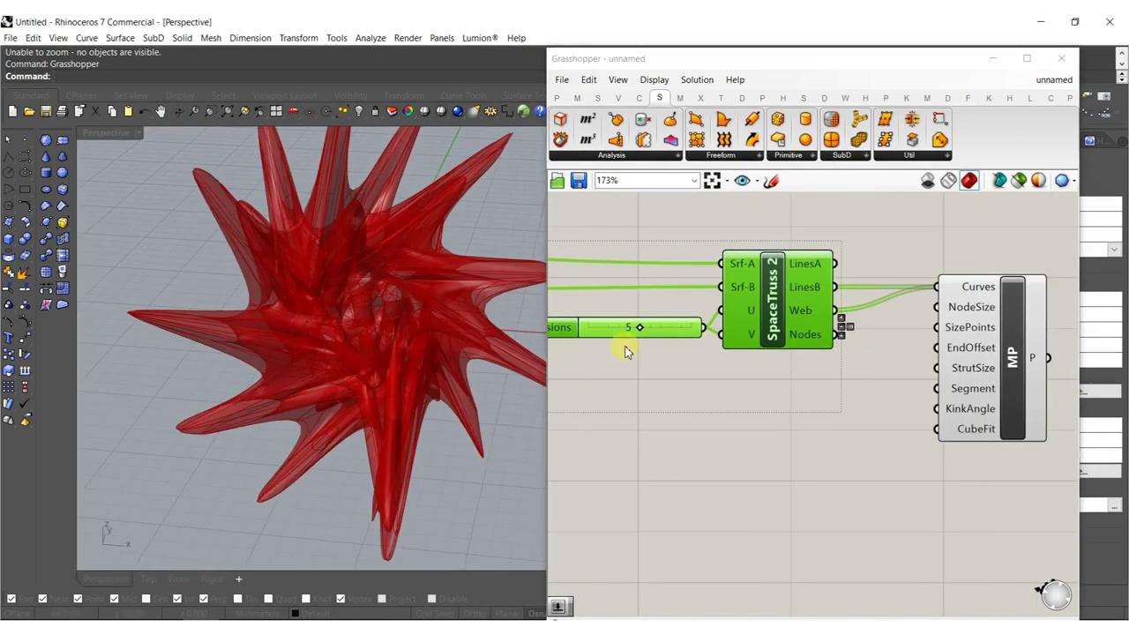
pyautogui.scroll(4, 615, 351)
pyautogui.moveTo(653, 312); pyautogui.dragTo(639, 315)
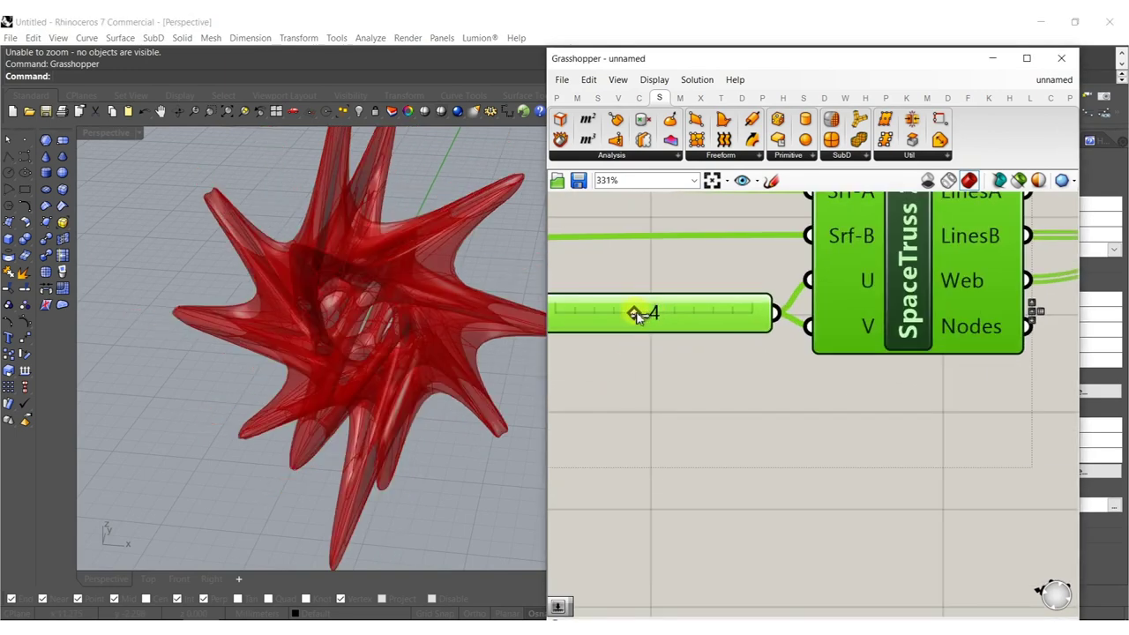
# Bake the MultiPipe geometry, then inspect it in Shaded display mode with the Grasshopper window closed.
pyautogui.scroll(-5, 650, 311)
pyautogui.click(850, 340)
pyautogui.middleClick(849, 339)
pyautogui.moveTo(394, 354); pyautogui.dragTo(377, 269, button='right')
pyautogui.click(377, 266)
pyautogui.middleClick(376, 257)
pyautogui.click(407, 251)
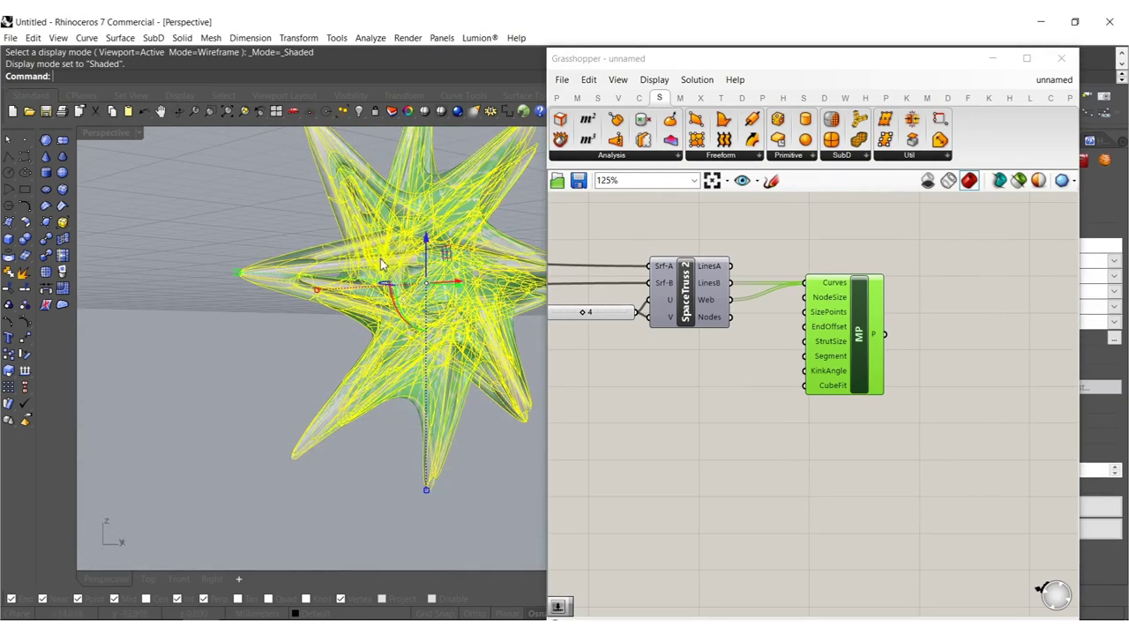
pyautogui.click(270, 219)
pyautogui.click(1063, 59)
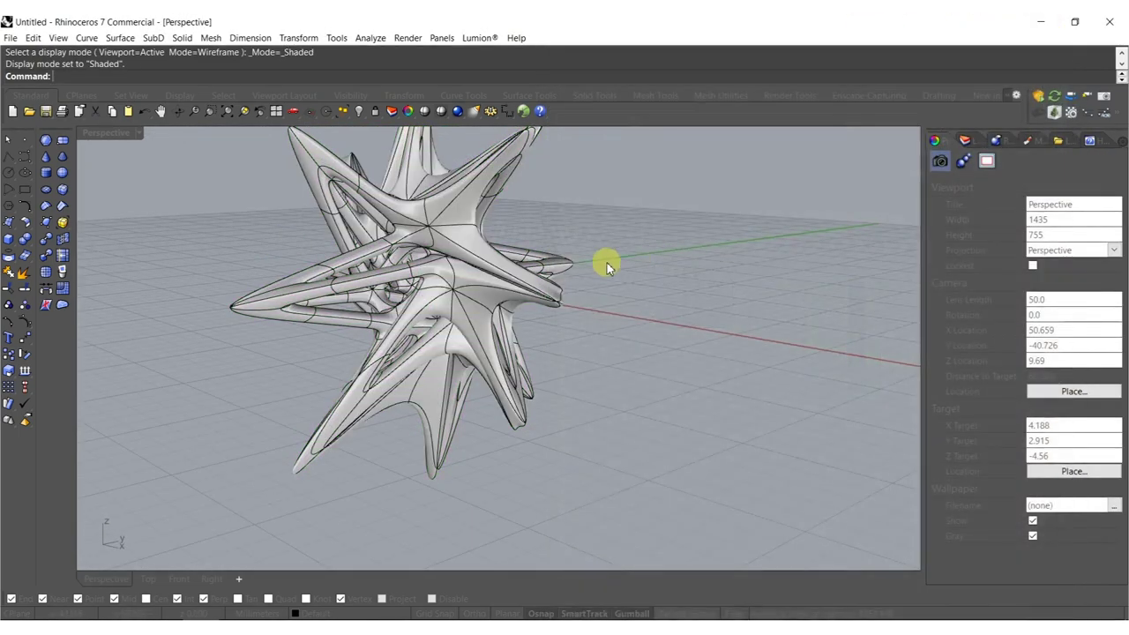
pyautogui.scroll(5, 411, 306)
pyautogui.moveTo(411, 305); pyautogui.dragTo(441, 276, button='right')
# Undo the bake of the MultiPipe geometry and reopen Grasshopper.
pyautogui.hotkey('ctrl', 'z')
pyautogui.press('Return')
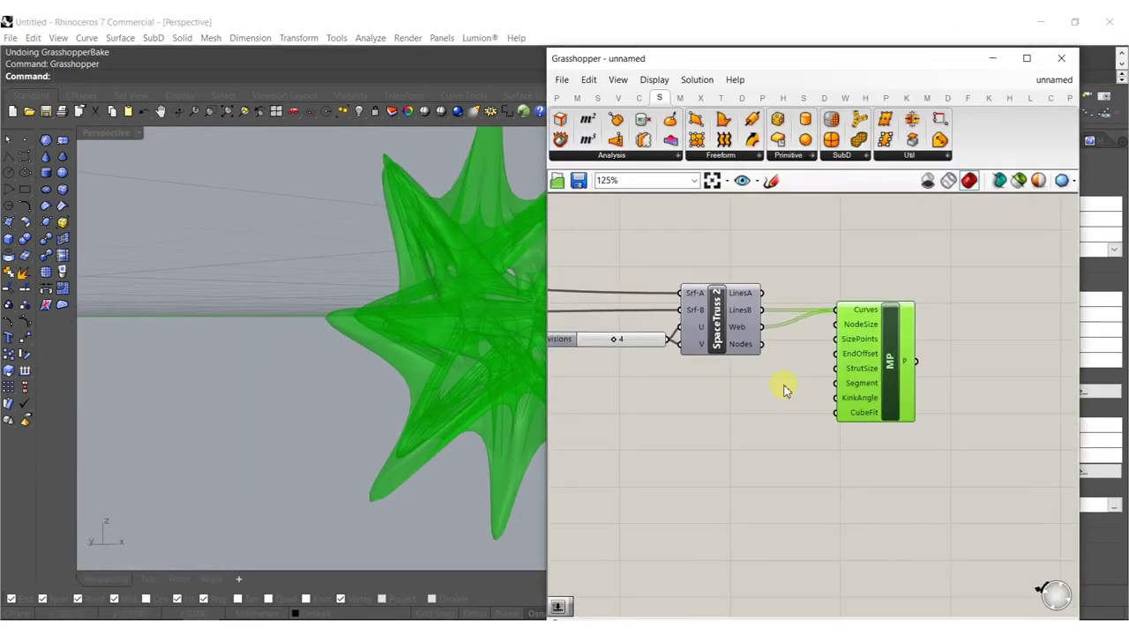
# Set the divisions slider to 3 and move the MultiPipe component farther away from the space truss.
pyautogui.scroll(2, 767, 362)
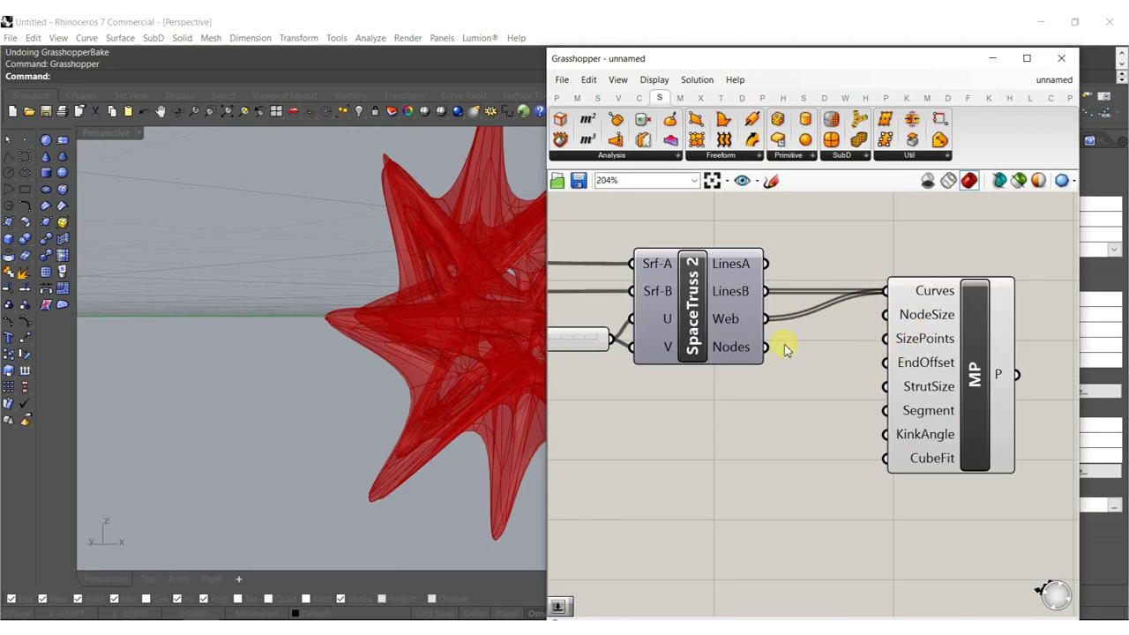
pyautogui.scroll(4, 731, 396)
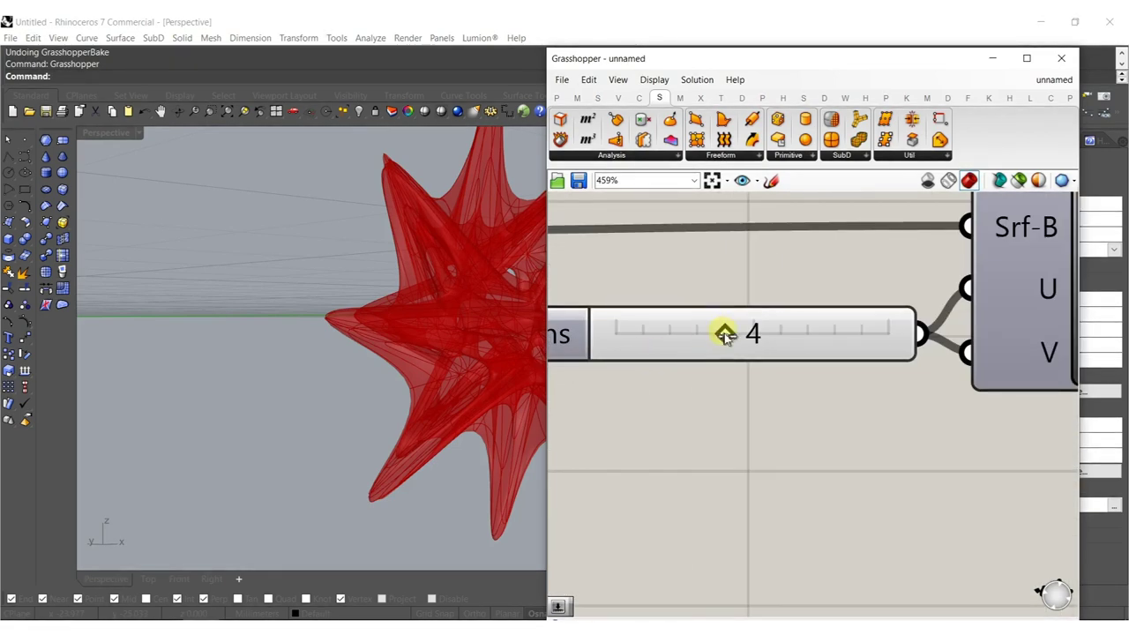
pyautogui.moveTo(725, 337); pyautogui.dragTo(712, 340)
pyautogui.moveTo(406, 421); pyautogui.dragTo(530, 388, button='right')
pyautogui.scroll(-5, 832, 365)
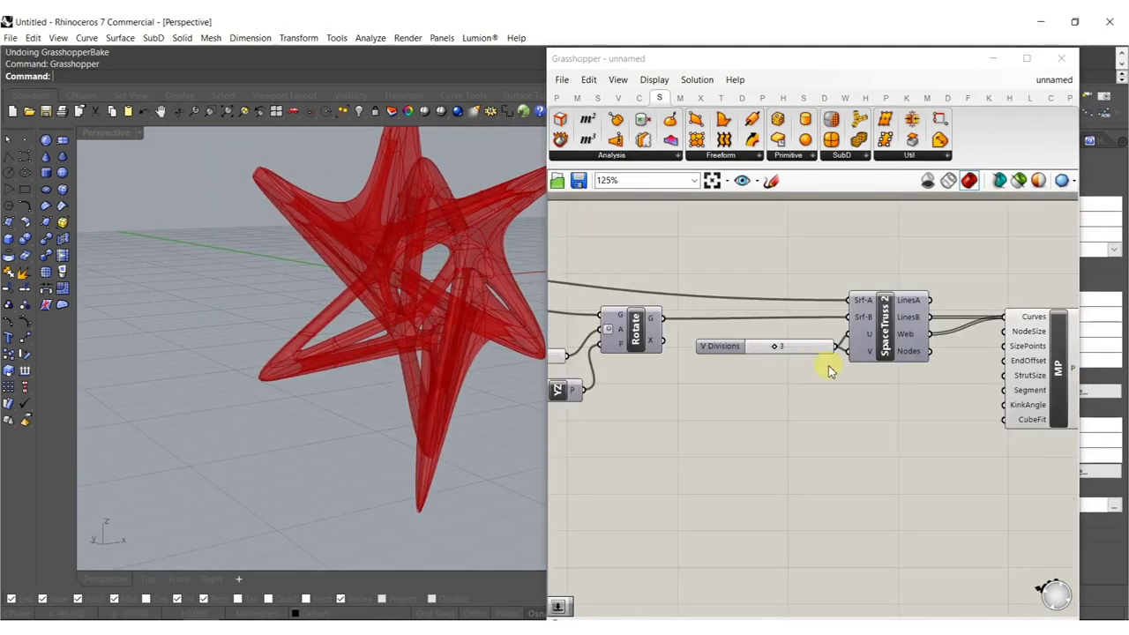
pyautogui.scroll(3, 847, 363)
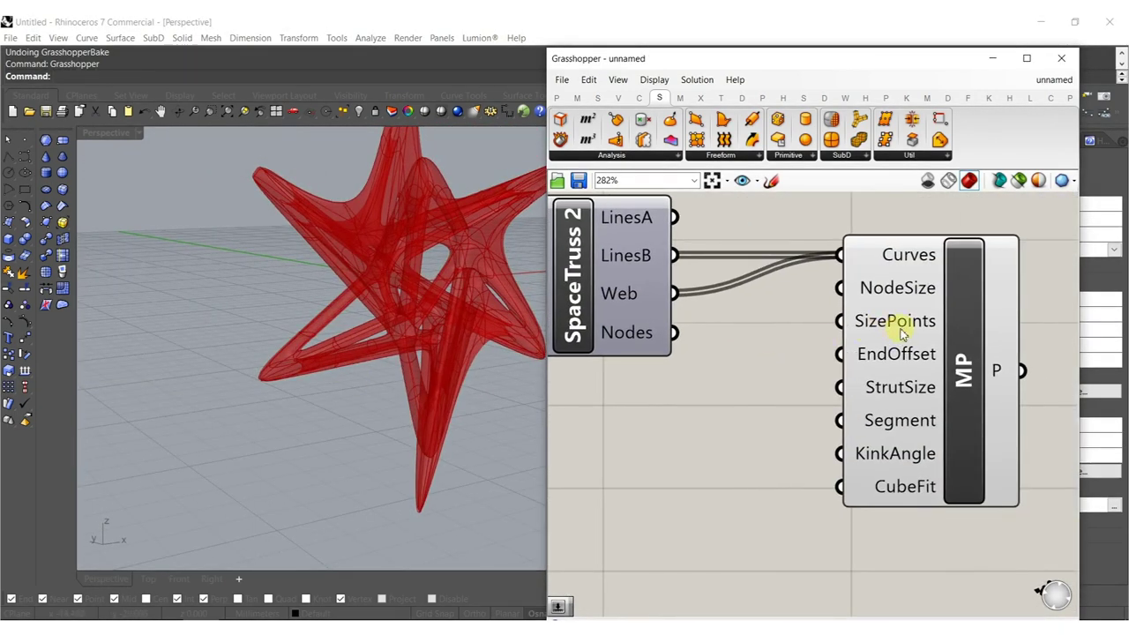
pyautogui.moveTo(914, 340); pyautogui.dragTo(1036, 340)
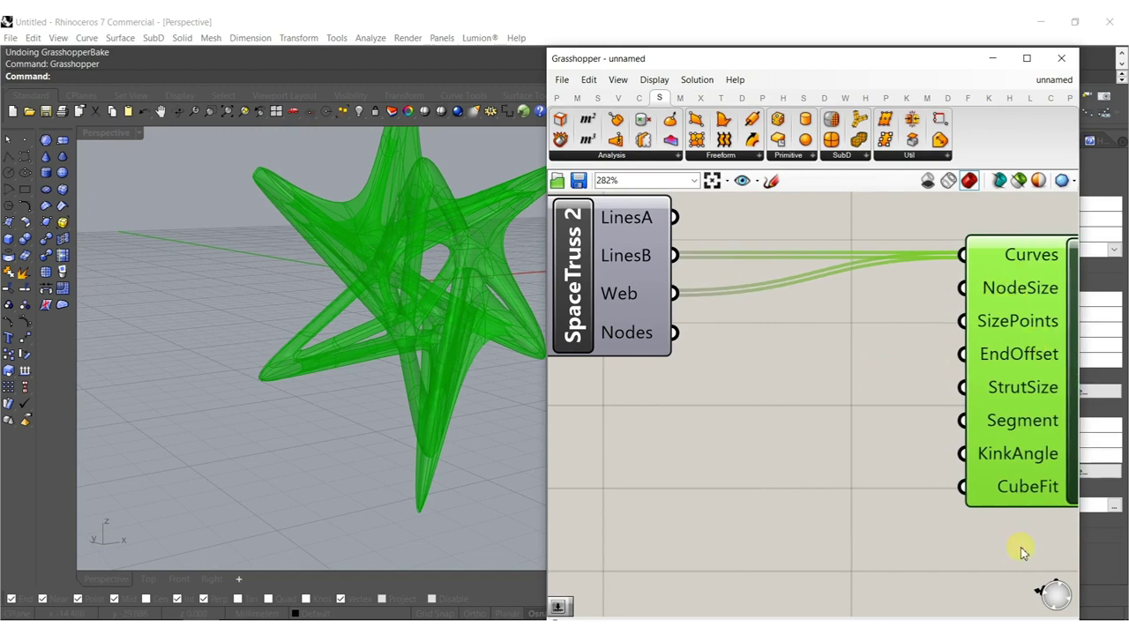
pyautogui.doubleClick(793, 375)
pyautogui.write('1.')
pyautogui.press('Return')
pyautogui.click(807, 354)
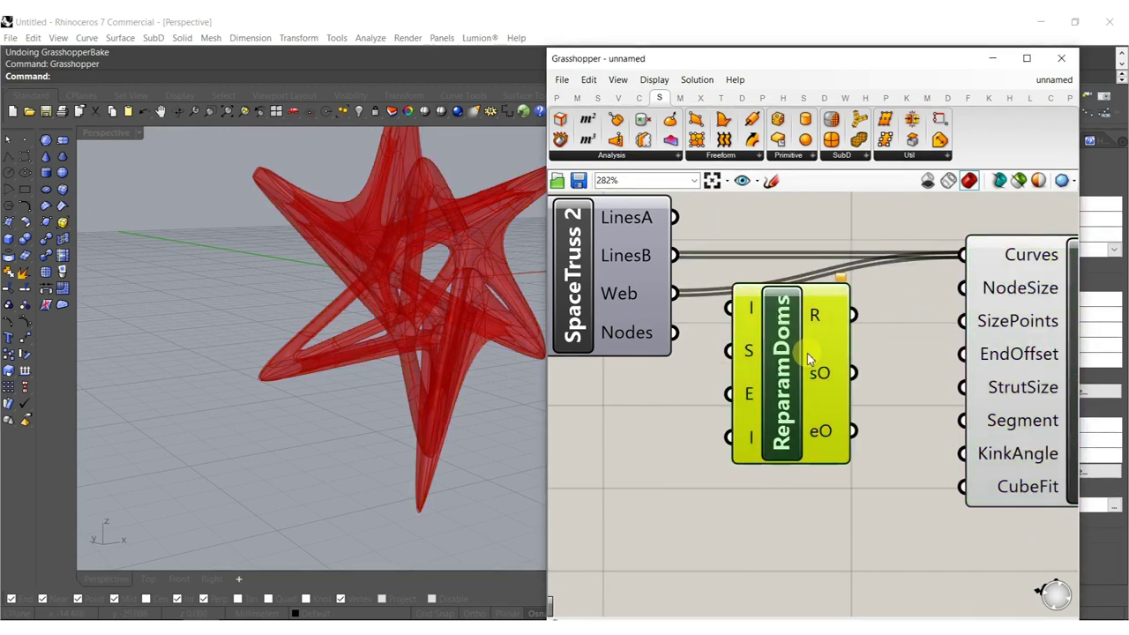
pyautogui.press('Delete')
# Add a number slider for MultiPipe's NodeSize input, set it to 0.862 and place it beside that input.
pyautogui.doubleClick(785, 364)
pyautogui.write('1')
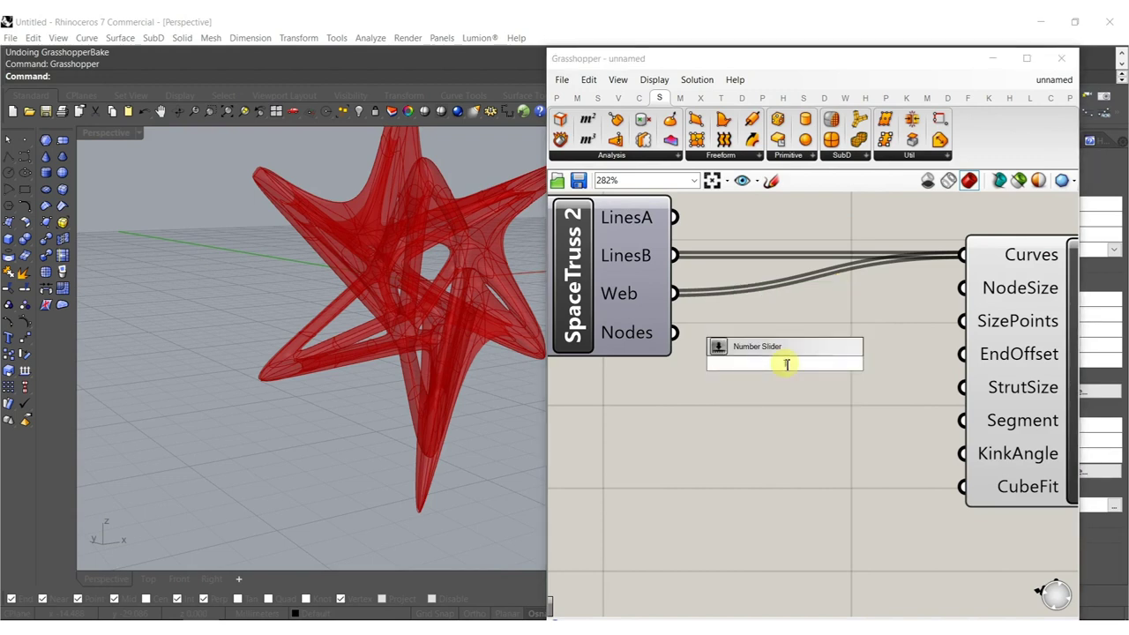
pyautogui.press('Return')
pyautogui.moveTo(942, 356); pyautogui.dragTo(913, 365)
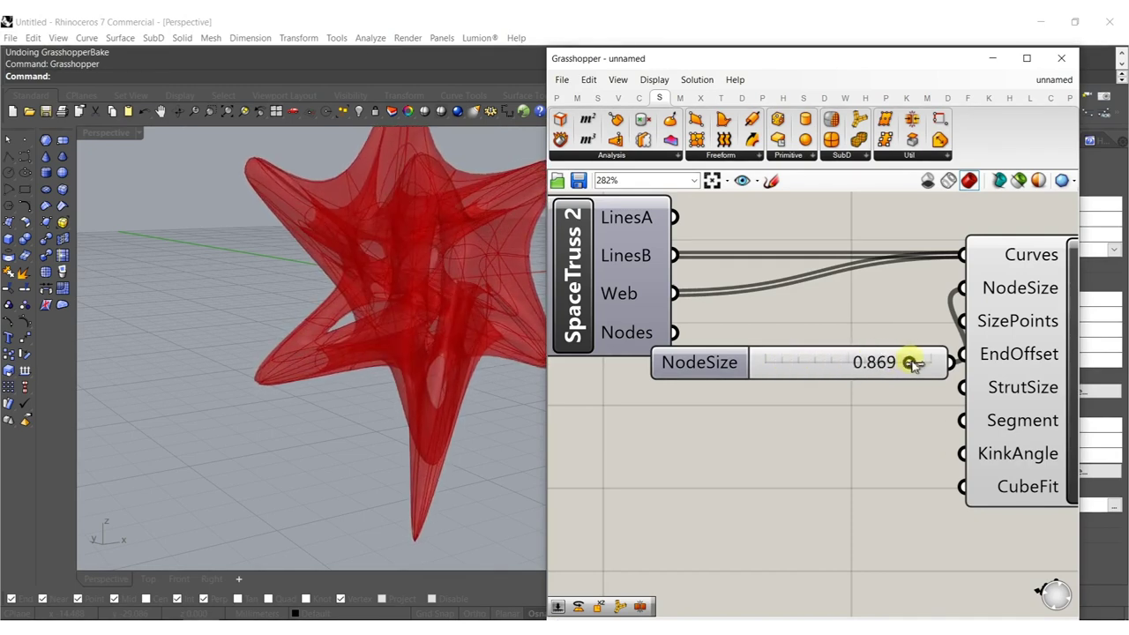
pyautogui.moveTo(398, 325); pyautogui.dragTo(521, 344, button='right')
pyautogui.moveTo(812, 362); pyautogui.dragTo(801, 288)
pyautogui.moveTo(925, 334); pyautogui.dragTo(759, 348, button='right')
pyautogui.moveTo(854, 227); pyautogui.dragTo(763, 314)
pyautogui.moveTo(852, 376); pyautogui.dragTo(991, 379)
pyautogui.click(711, 418)
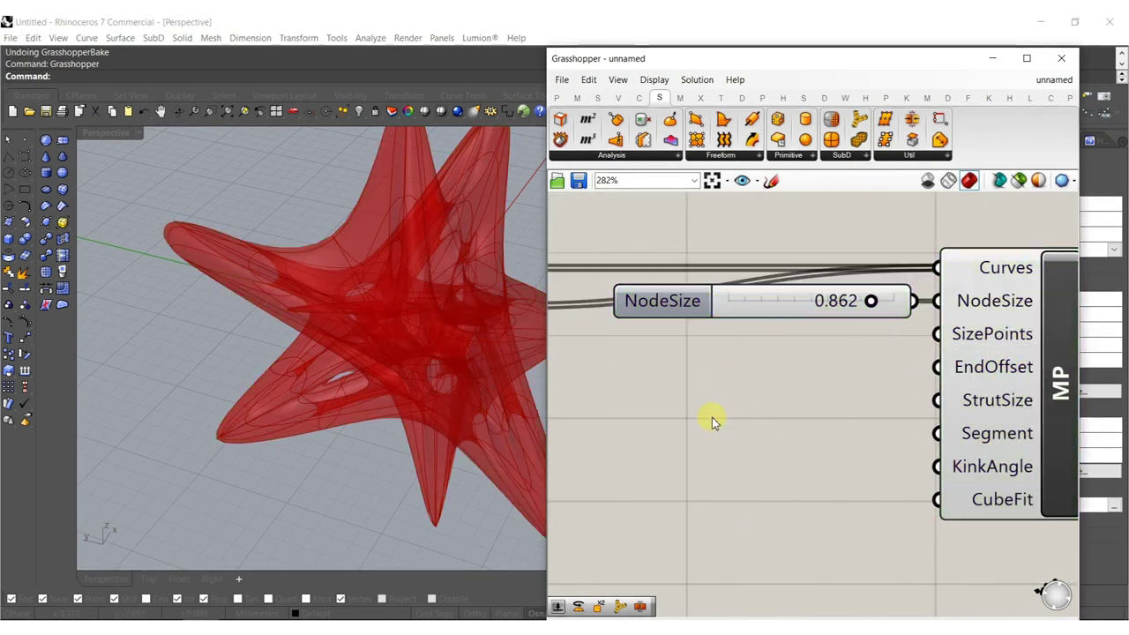
# Add a whole-number slider up to 10, connect it to MultiPipe's EndOffset input and set it to 1.
pyautogui.doubleClick(712, 417)
pyautogui.write('10')
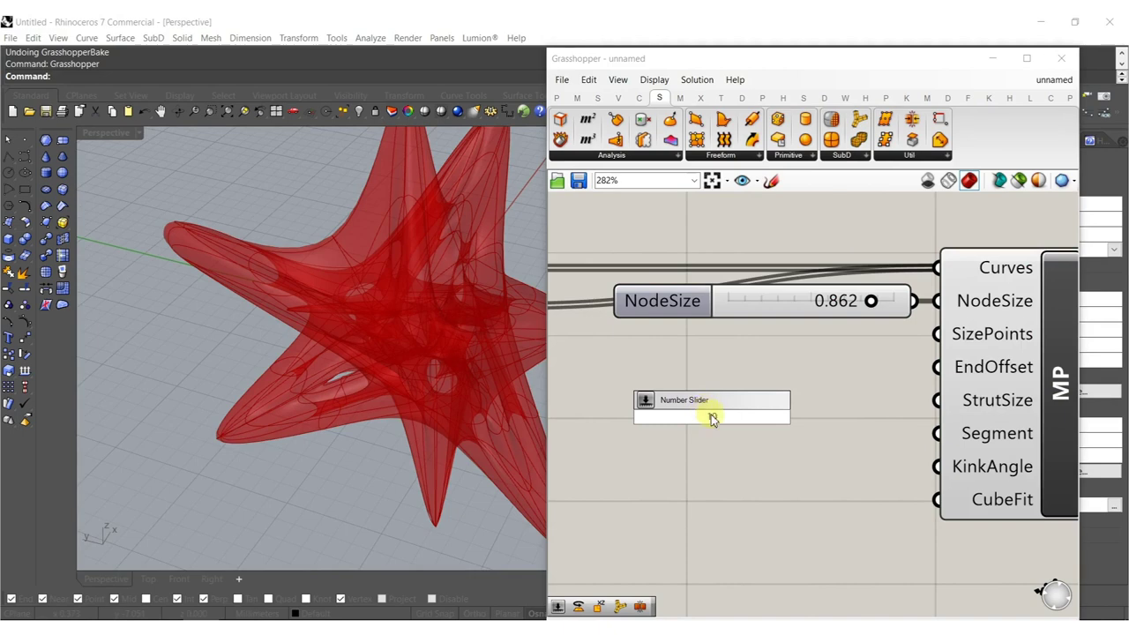
pyautogui.press('Return')
pyautogui.moveTo(934, 364); pyautogui.dragTo(935, 365)
pyautogui.moveTo(787, 422); pyautogui.dragTo(754, 373)
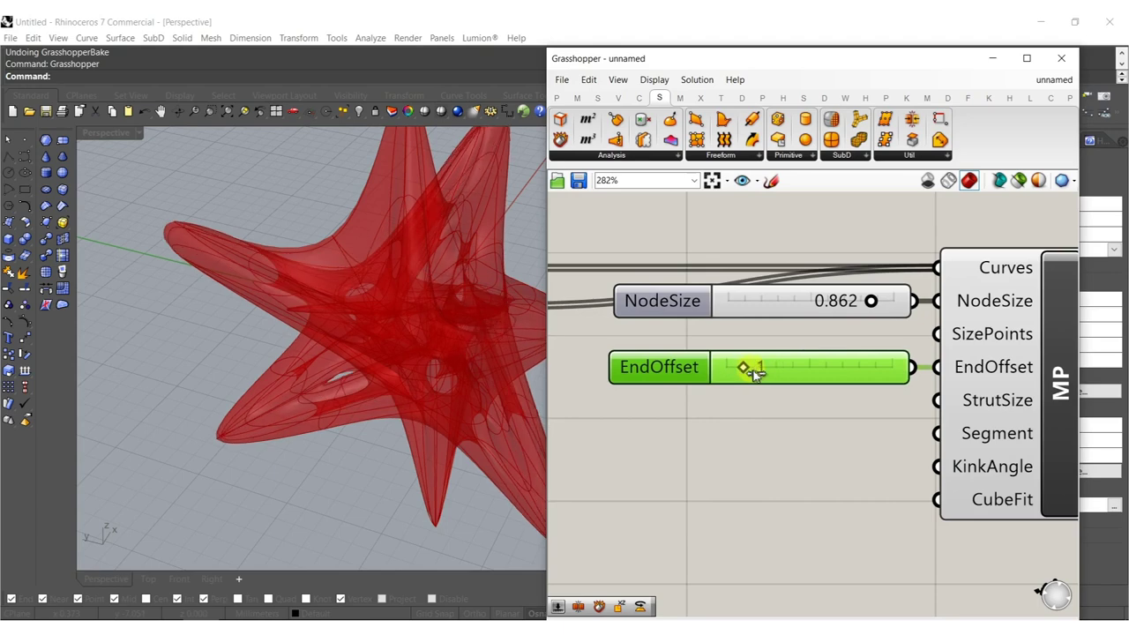
# Try thin pipes with NodeSize at 0.170 and EndOffset at 10, and inspect the joints.
pyautogui.moveTo(871, 301); pyautogui.dragTo(757, 304)
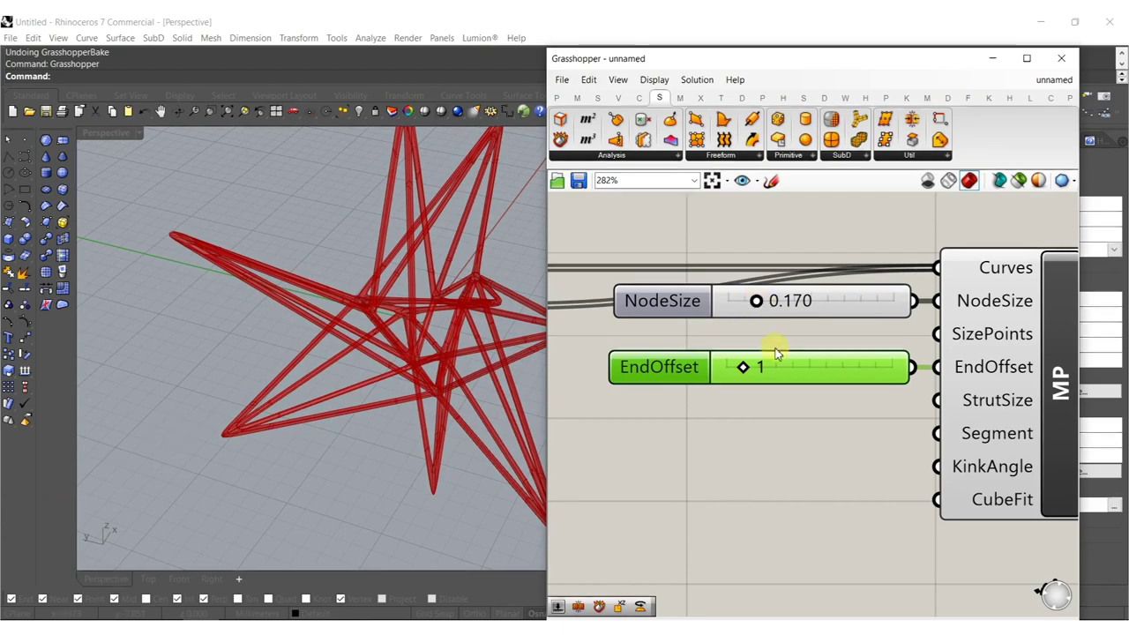
pyautogui.scroll(5, 212, 437)
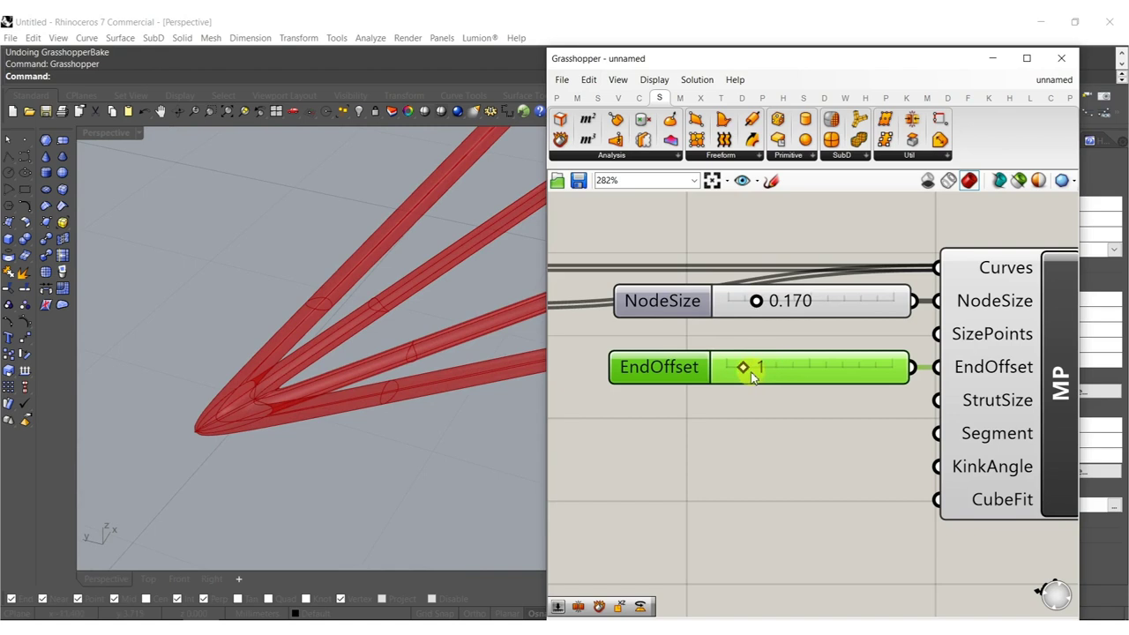
pyautogui.moveTo(744, 370); pyautogui.dragTo(1034, 340)
pyautogui.scroll(-3, 847, 364)
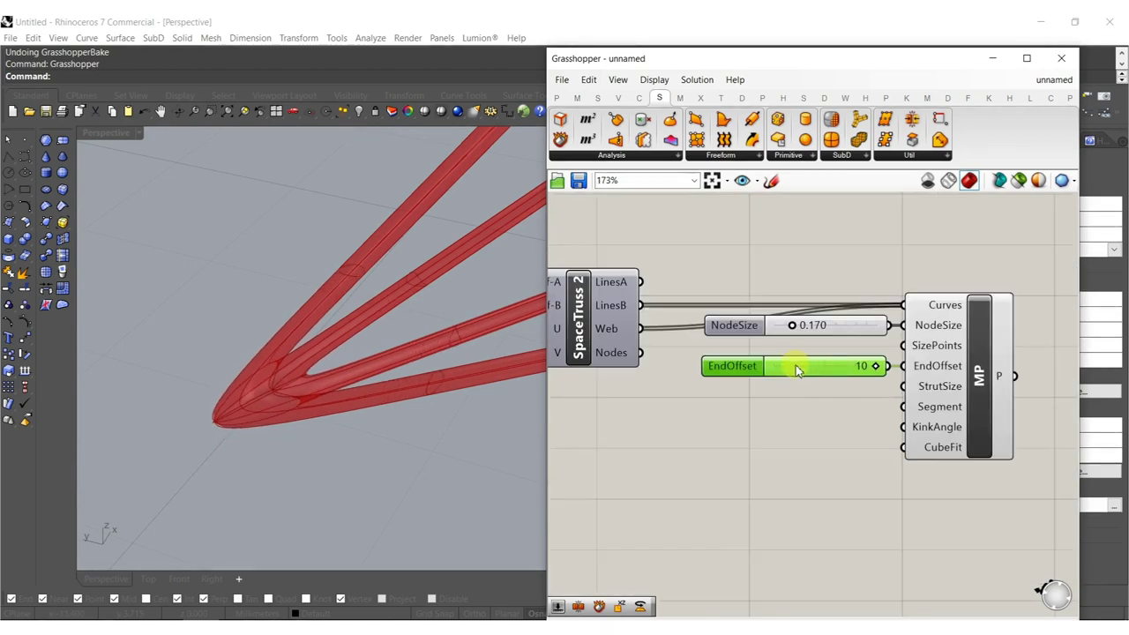
pyautogui.scroll(-5, 353, 405)
pyautogui.scroll(5, 370, 397)
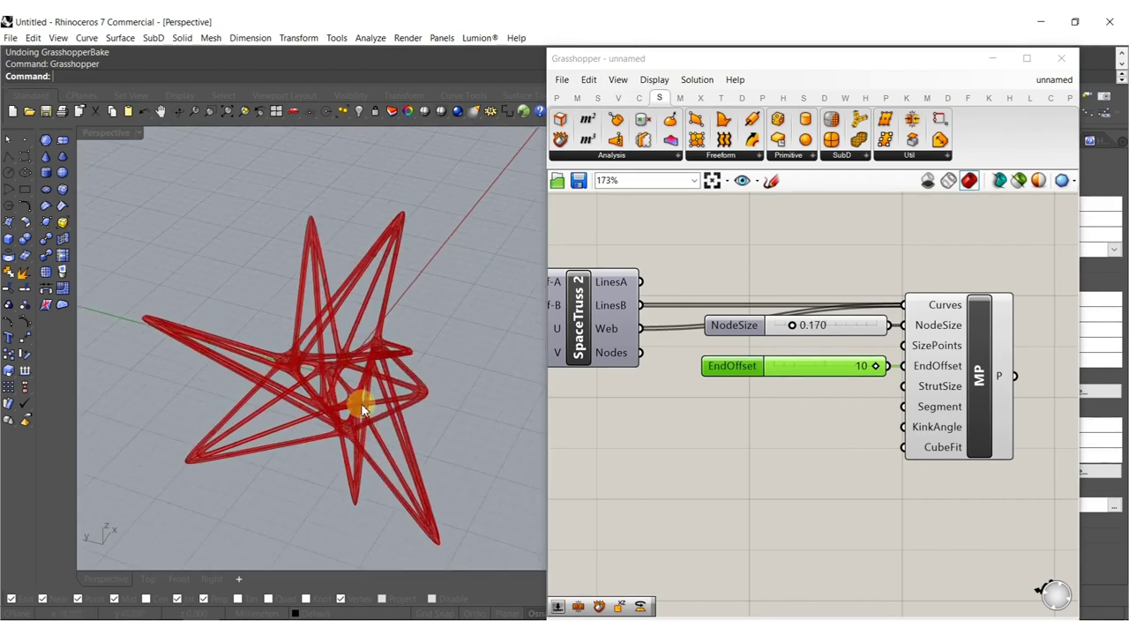
# Set the EndOffset slider to 8 and the NodeSize slider to 0.835.
pyautogui.moveTo(877, 374); pyautogui.dragTo(854, 361)
pyautogui.moveTo(793, 326); pyautogui.dragTo(862, 335)
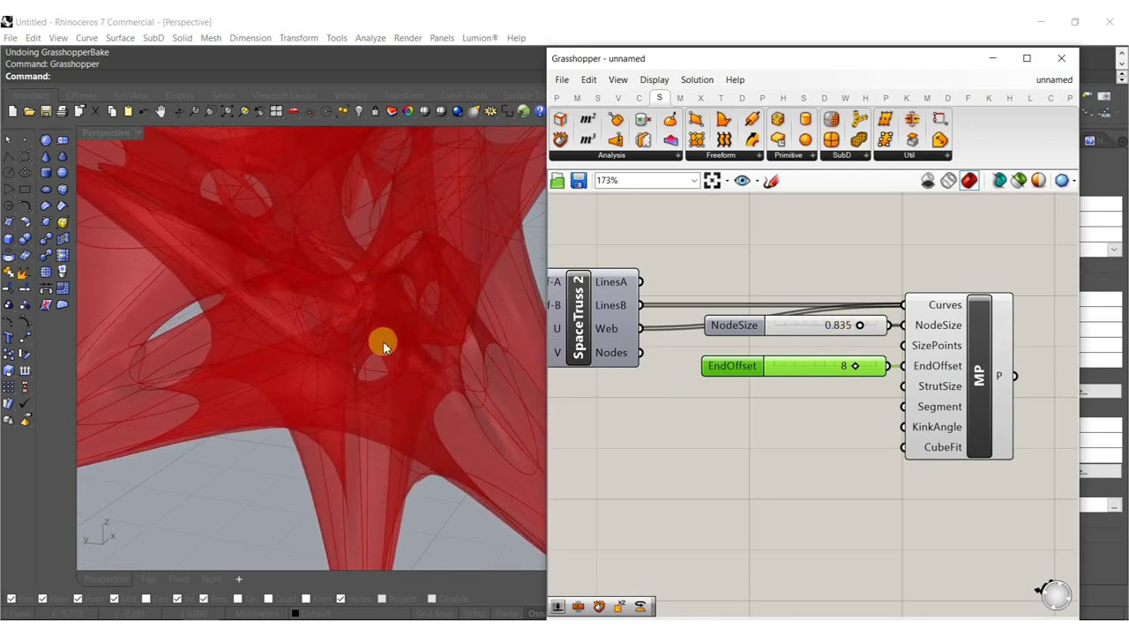
pyautogui.scroll(-5, 382, 340)
pyautogui.moveTo(386, 352)
pyautogui.mouseDown(button='right')
pyautogui.moveTo(355, 393)
pyautogui.moveTo(383, 409)
pyautogui.moveTo(344, 308)
pyautogui.moveTo(297, 303)
pyautogui.moveTo(386, 335)
pyautogui.moveTo(423, 335)
pyautogui.moveTo(472, 363)
pyautogui.moveTo(353, 358)
pyautogui.moveTo(418, 321)
pyautogui.moveTo(446, 327)
pyautogui.mouseUp(button='right')
pyautogui.scroll(3, 344, 309)
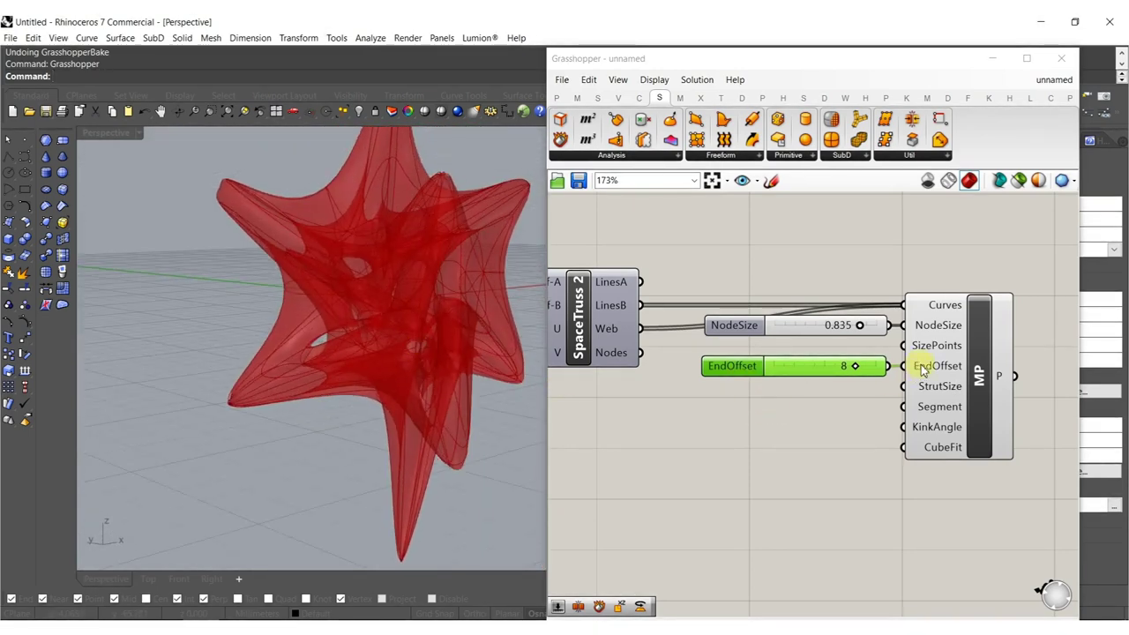
# Bake the MultiPipe geometry, switch the viewport to Rendered display mode and close the Grasshopper window.
pyautogui.click(982, 372)
pyautogui.middleClick(976, 372)
pyautogui.click(1006, 402)
pyautogui.keyDown('shift'); pyautogui.moveTo(357, 335); pyautogui.dragTo(366, 303, button='right'); pyautogui.keyUp('shift')
pyautogui.click(414, 419)
pyautogui.scroll(-9, 399, 392)
pyautogui.click(1061, 57)
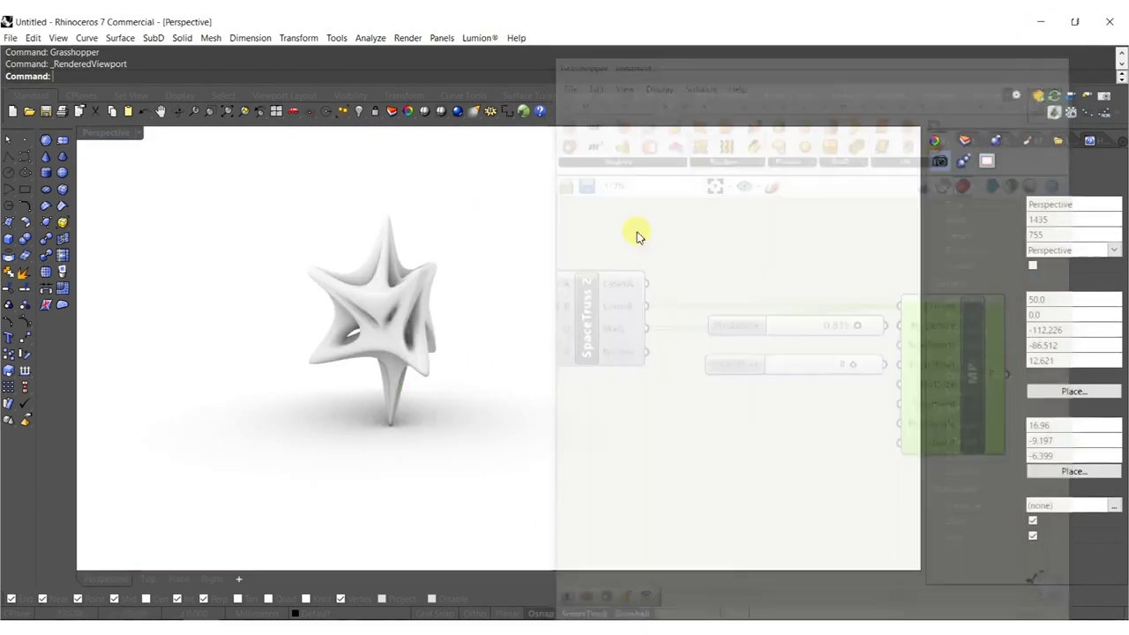
# Examine the baked SubD form in the rendered viewport from several angles and distances.
pyautogui.scroll(3, 244, 361)
pyautogui.moveTo(244, 361); pyautogui.dragTo(488, 408, button='right')
pyautogui.scroll(2, 581, 368)
pyautogui.scroll(5, 496, 315)
pyautogui.click(582, 319)
pyautogui.press('Escape')
pyautogui.scroll(-6, 534, 326)
pyautogui.scroll(4, 489, 353)
# Delete the baked SubD from the Rhino model and reopen Grasshopper.
pyautogui.click(590, 391)
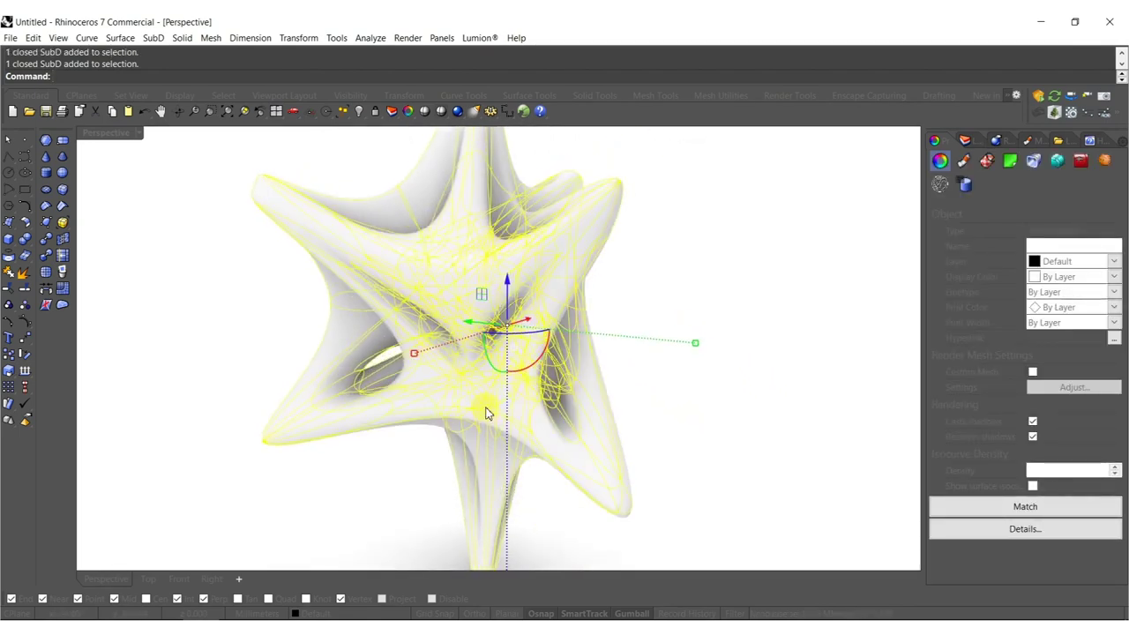
pyautogui.press('Delete')
pyautogui.write('Gras')
pyautogui.press('Return')
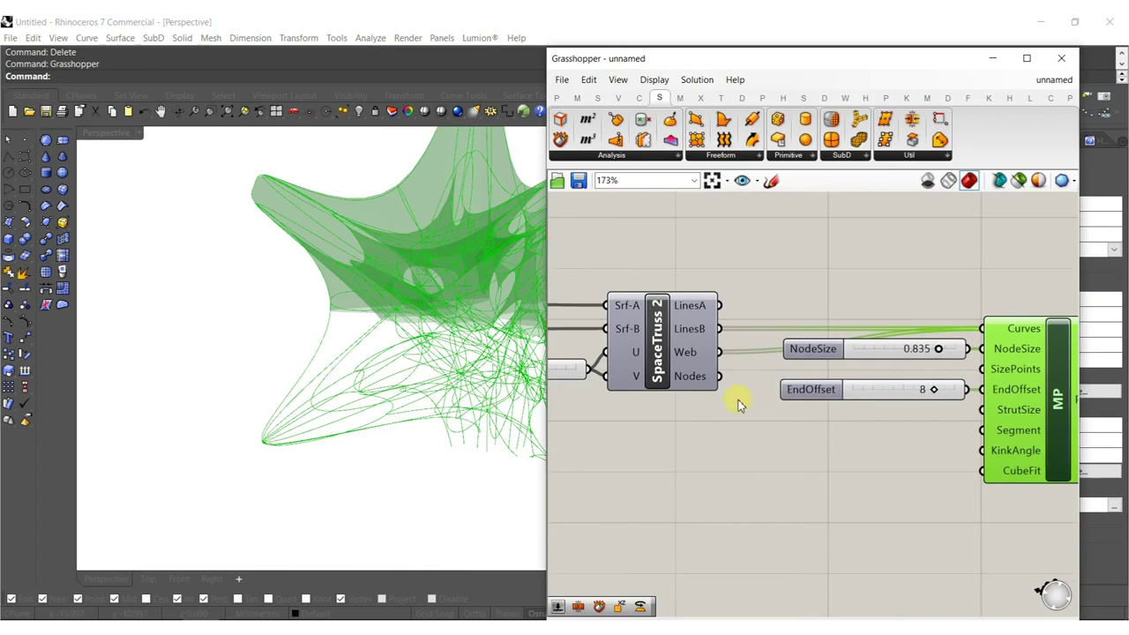
# Deselect the MultiPipe component and switch the Perspective viewport to Shaded display mode.
pyautogui.click(747, 440)
pyautogui.middleClick(473, 453)
pyautogui.click(510, 445)
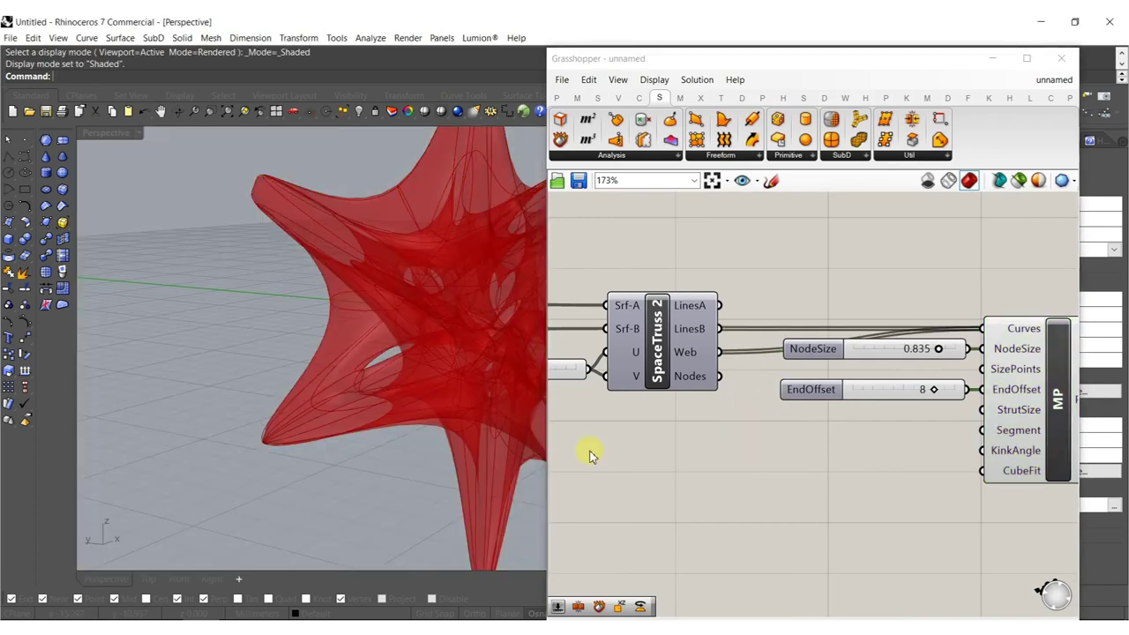
# Lower the angle slider that drives the second Rotate component to vary the structure's shape.
pyautogui.scroll(-4, 589, 454)
pyautogui.moveTo(589, 454); pyautogui.dragTo(764, 432, button='right')
pyautogui.scroll(4, 764, 433)
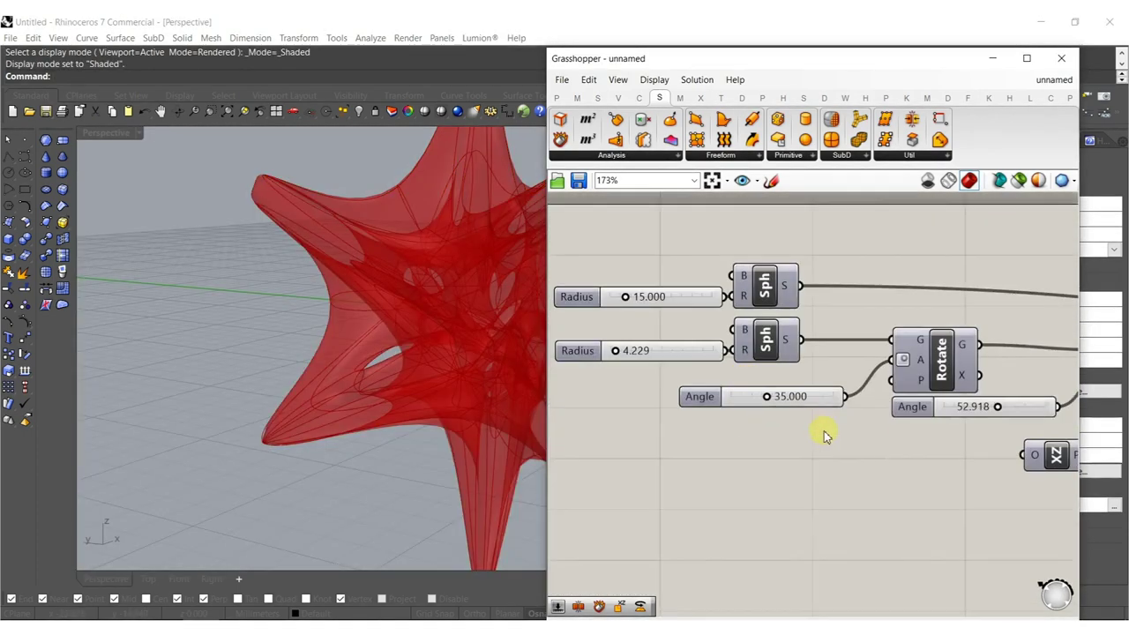
pyautogui.moveTo(418, 403); pyautogui.dragTo(388, 309, button='right')
pyautogui.scroll(2, 829, 364)
pyautogui.moveTo(827, 370); pyautogui.dragTo(790, 366)
pyautogui.moveTo(658, 388); pyautogui.dragTo(977, 408, button='right')
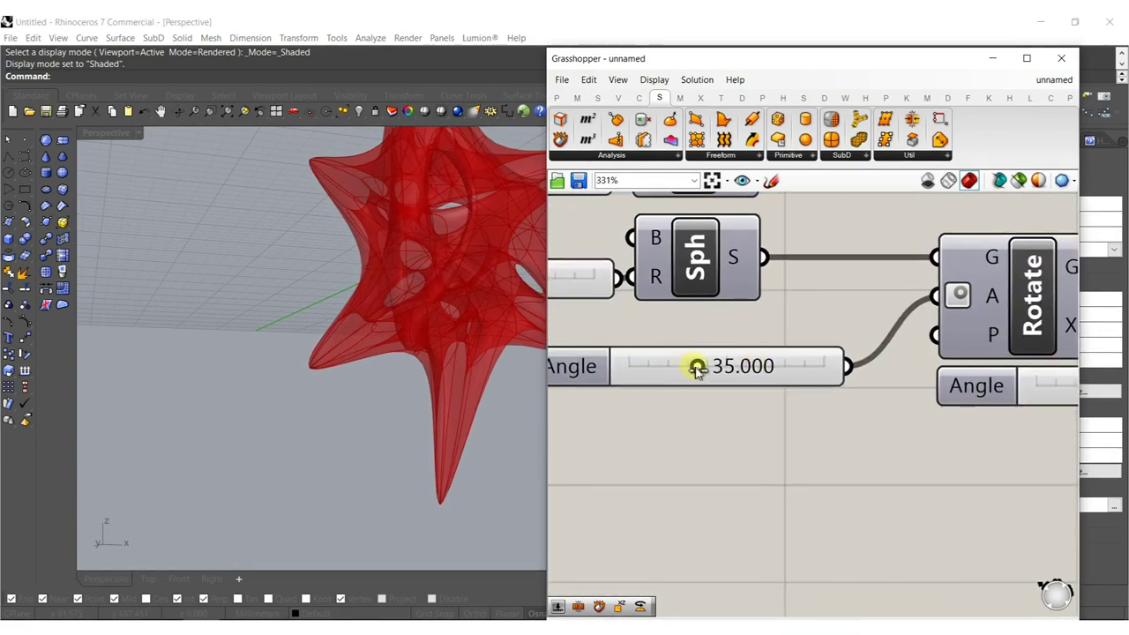
# Raise the angle of the Rotate fed by the sphere, and set the XZ-plane Rotate angle to 24.858 and the YZ-plane one to 33.362.
pyautogui.moveTo(696, 368); pyautogui.dragTo(743, 369)
pyautogui.moveTo(855, 397); pyautogui.dragTo(660, 392, button='right')
pyautogui.moveTo(907, 382); pyautogui.dragTo(893, 382)
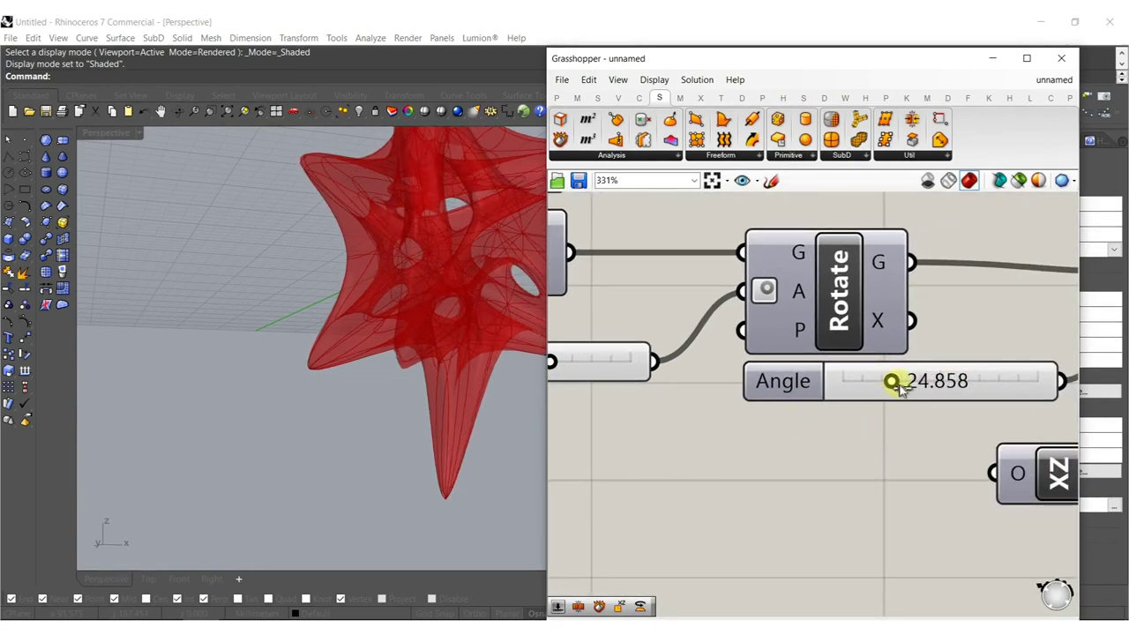
pyautogui.scroll(-4, 874, 428)
pyautogui.scroll(2, 827, 416)
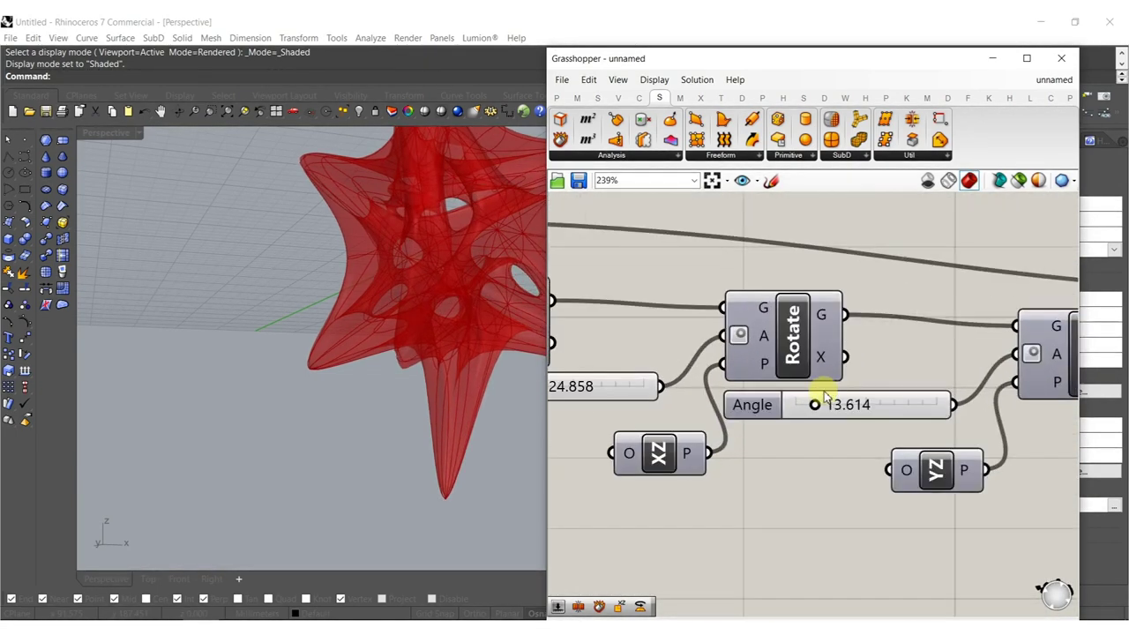
pyautogui.scroll(2, 801, 413)
pyautogui.moveTo(835, 405); pyautogui.dragTo(872, 404)
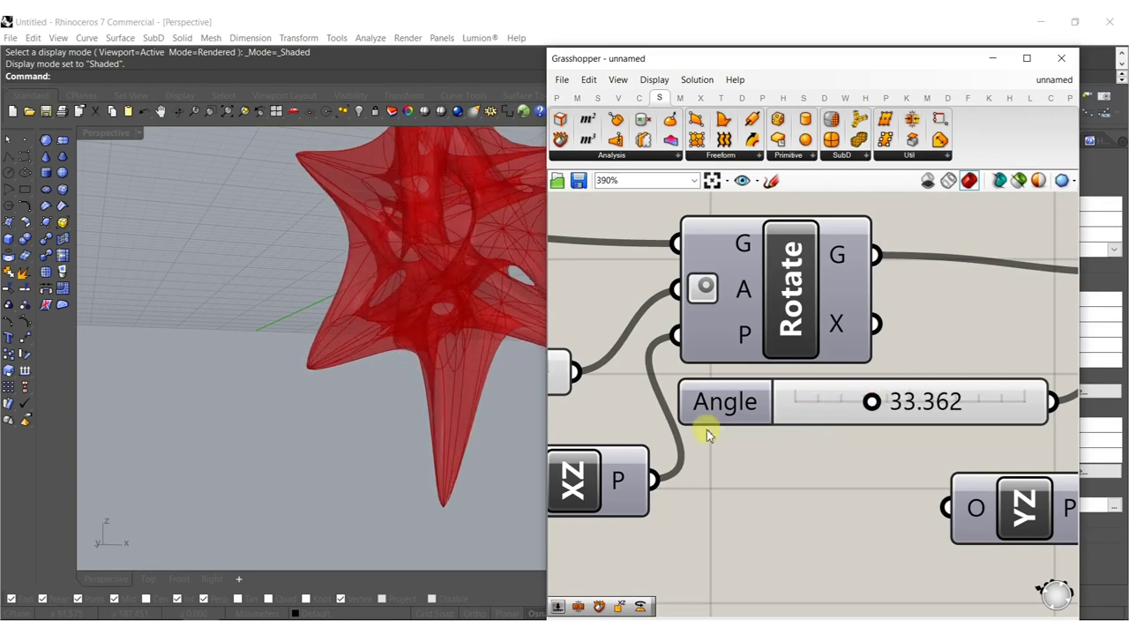
# Bake the MultiPipe result into the Rhino model, close Grasshopper and inspect the baked SubD from several angles.
pyautogui.moveTo(395, 272); pyautogui.dragTo(471, 314, button='right')
pyautogui.scroll(-6, 471, 316)
pyautogui.scroll(-2, 751, 311)
pyautogui.scroll(-12, 820, 335)
pyautogui.moveTo(1072, 378); pyautogui.dragTo(900, 398, button='right')
pyautogui.scroll(6, 913, 397)
pyautogui.click(861, 386)
pyautogui.middleClick(861, 385)
pyautogui.scroll(5, 475, 298)
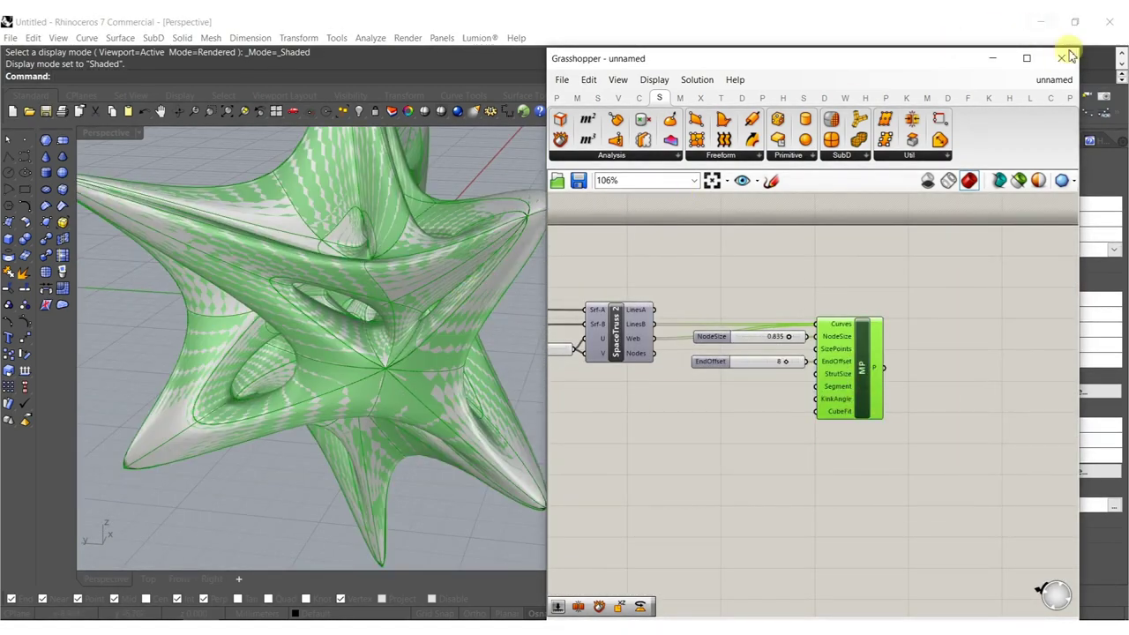
pyautogui.click(1044, 36)
pyautogui.moveTo(644, 295); pyautogui.dragTo(477, 350, button='right')
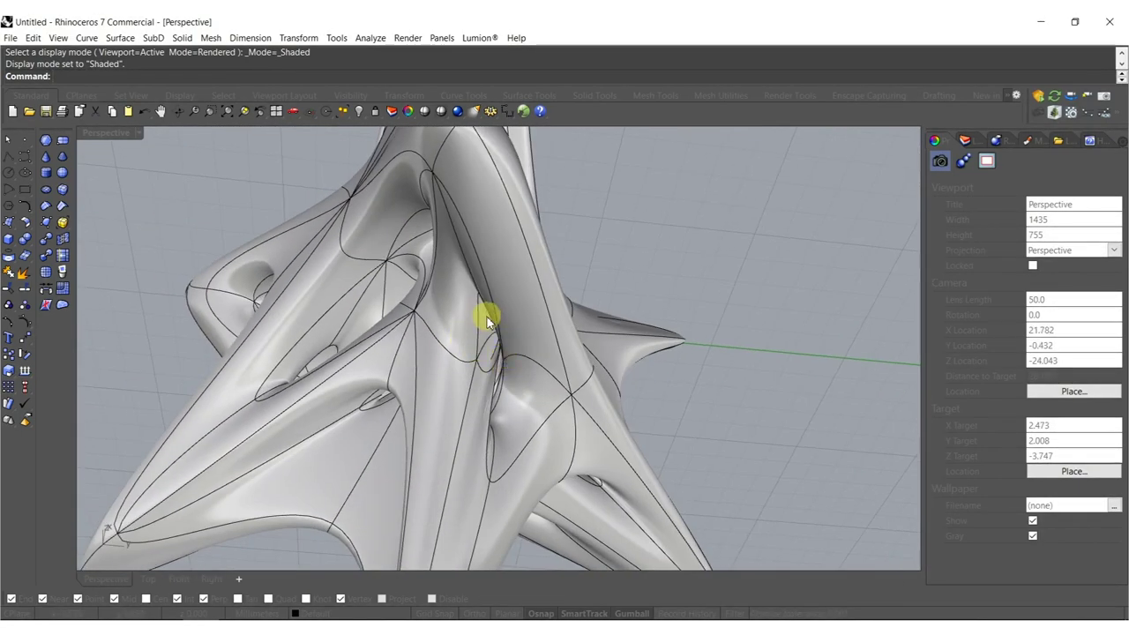
pyautogui.moveTo(518, 252); pyautogui.dragTo(382, 307, button='right')
pyautogui.moveTo(384, 263); pyautogui.dragTo(423, 334, button='right')
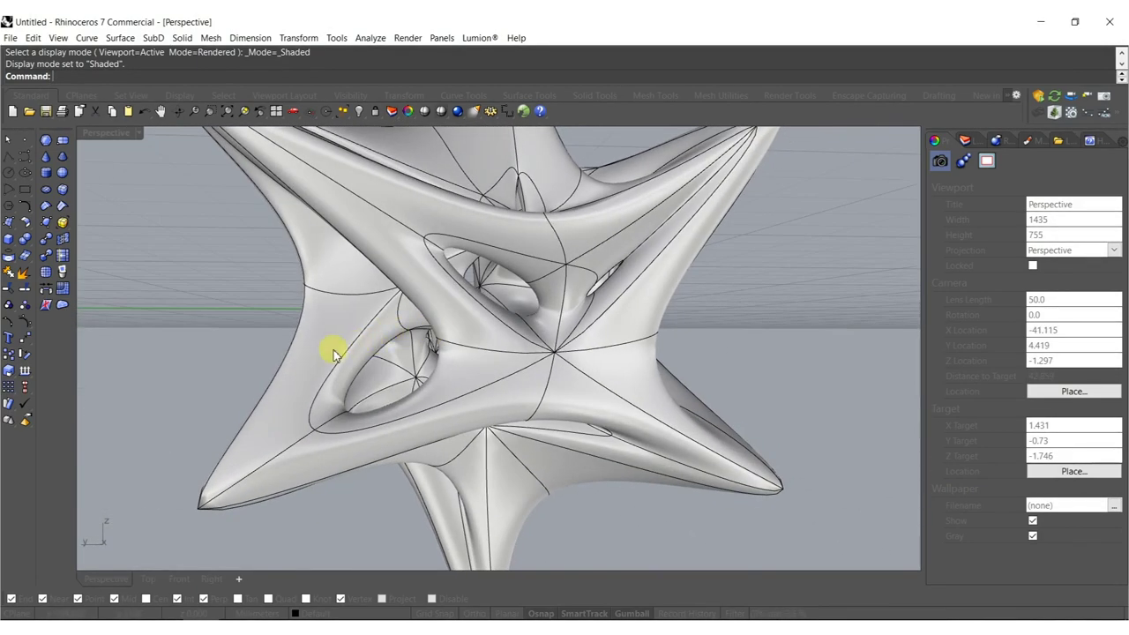
pyautogui.keyDown('ctrl'); pyautogui.keyDown('shift'); pyautogui.click(330, 353); pyautogui.keyUp('shift'); pyautogui.keyUp('ctrl')
pyautogui.keyDown('ctrl'); pyautogui.keyDown('shift'); pyautogui.click(400, 278); pyautogui.keyUp('shift'); pyautogui.keyUp('ctrl')
pyautogui.click(50, 284)
pyautogui.hotkey('ctrl', 'z')
# Delete the baked SubD from the Rhino model and reopen Grasshopper.
pyautogui.moveTo(300, 386); pyautogui.dragTo(756, 385, button='right')
pyautogui.scroll(-8, 461, 329)
pyautogui.click(460, 328)
pyautogui.press('Delete')
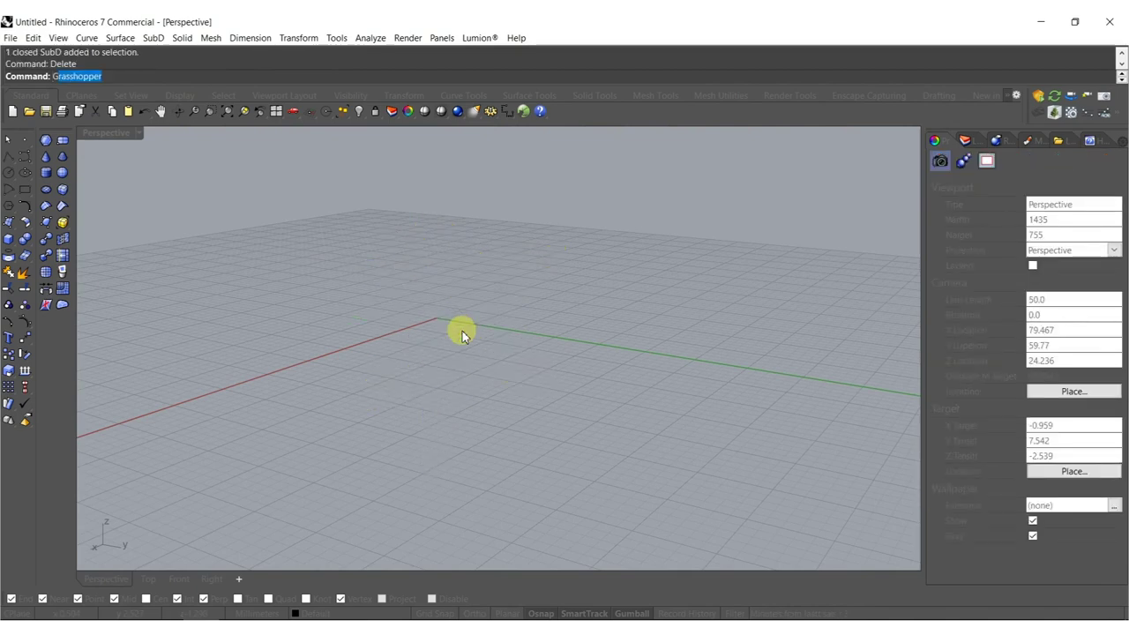
pyautogui.press('Return')
pyautogui.click(736, 399)
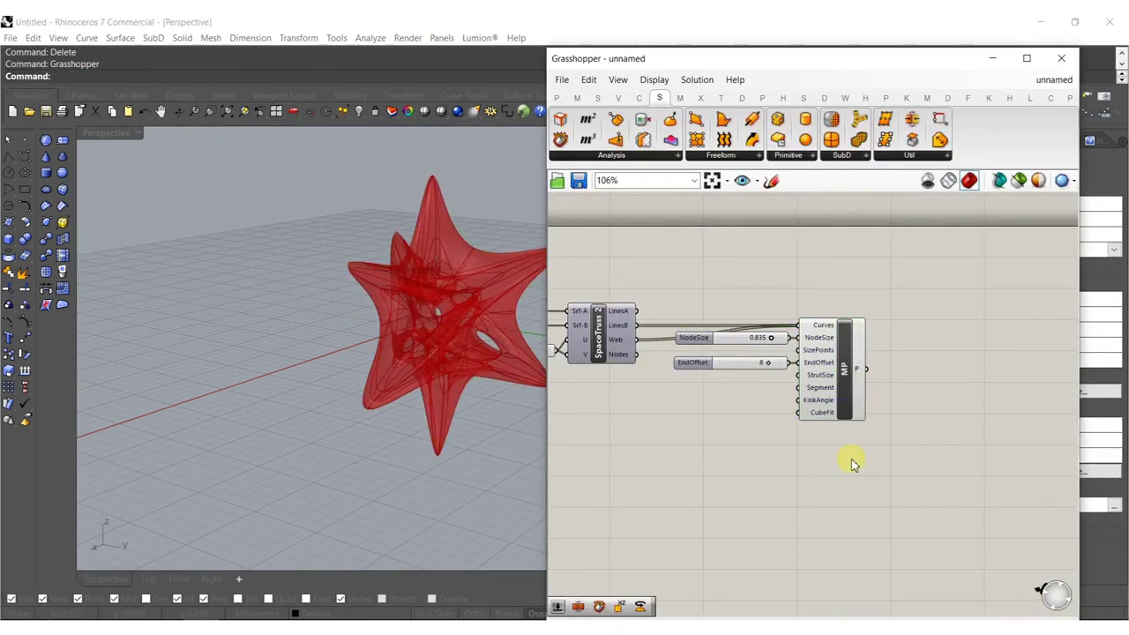
# Select the MultiPipe component with its NodeSize and EndOffset sliders and turn off their preview.
pyautogui.moveTo(854, 465); pyautogui.dragTo(751, 329)
pyautogui.middleClick(830, 354)
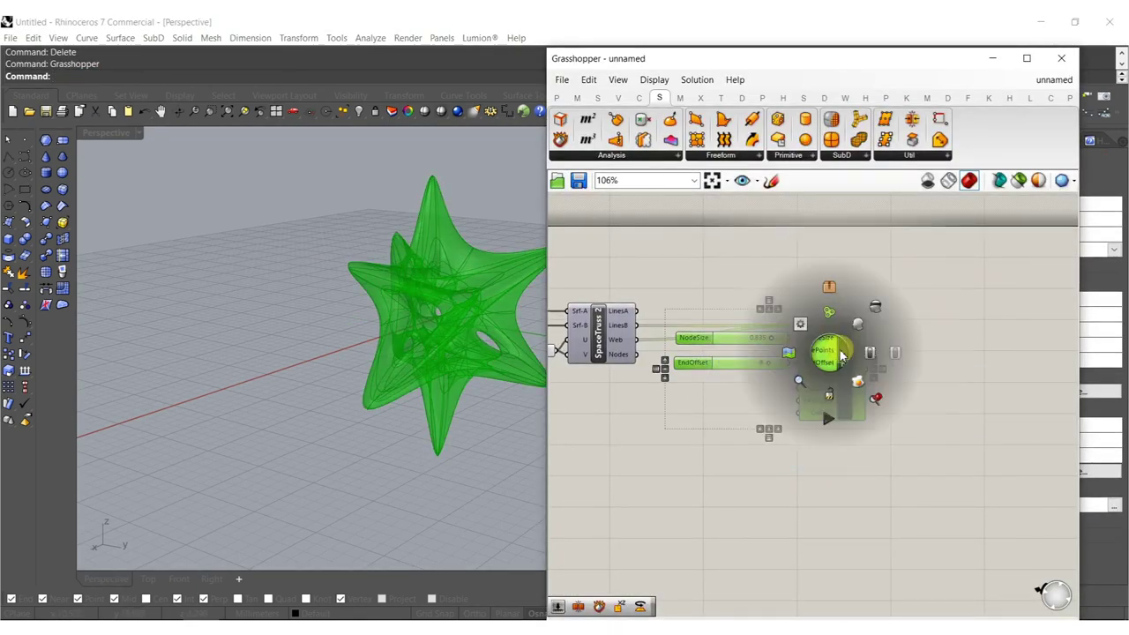
pyautogui.click(874, 309)
pyautogui.moveTo(949, 363); pyautogui.dragTo(856, 364, button='right')
pyautogui.click(855, 368)
# Add a Deconstruct Brep component after MultiPipe and connect the P output to its B input.
pyautogui.doubleClick(819, 384)
pyautogui.write('deconstr')
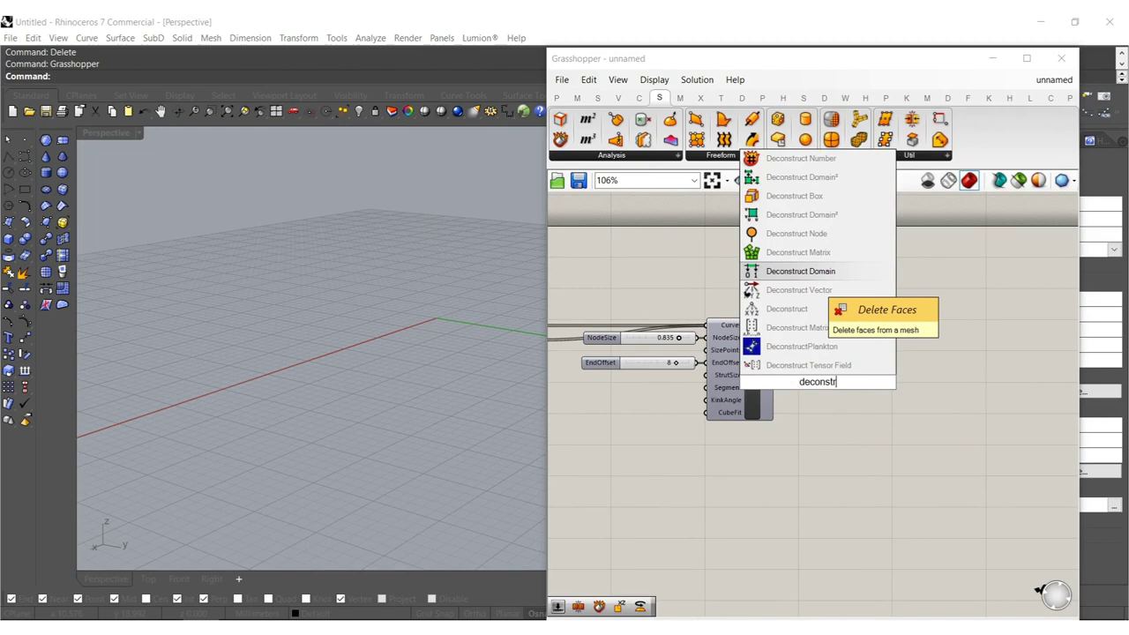
pyautogui.write('uct')
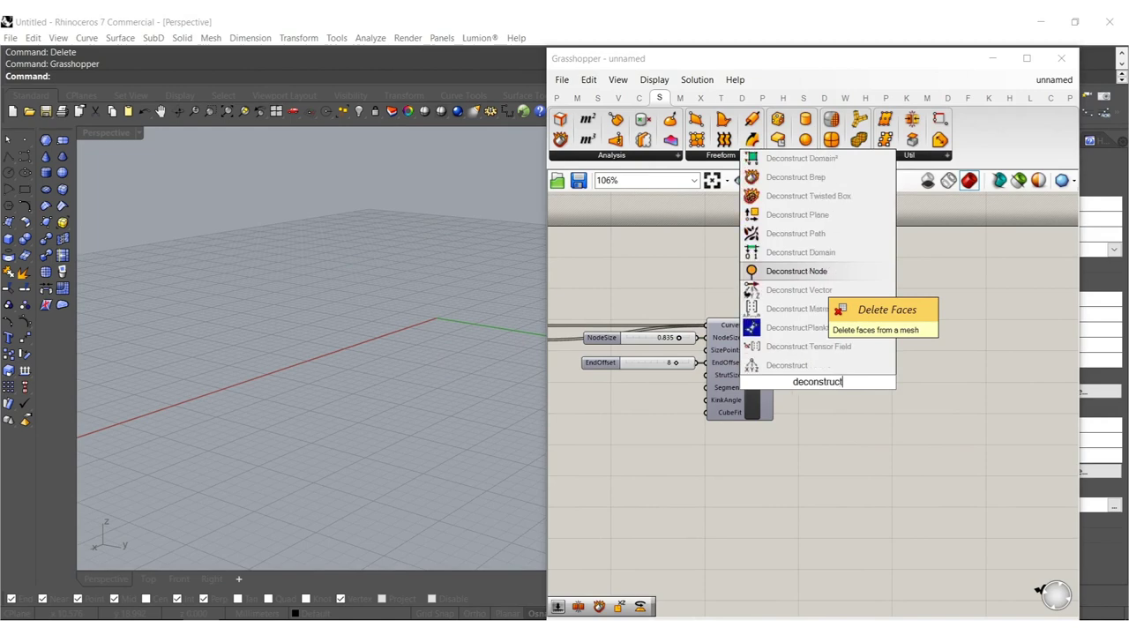
pyautogui.click(795, 178)
pyautogui.scroll(3, 805, 383)
pyautogui.moveTo(743, 357); pyautogui.dragTo(806, 362)
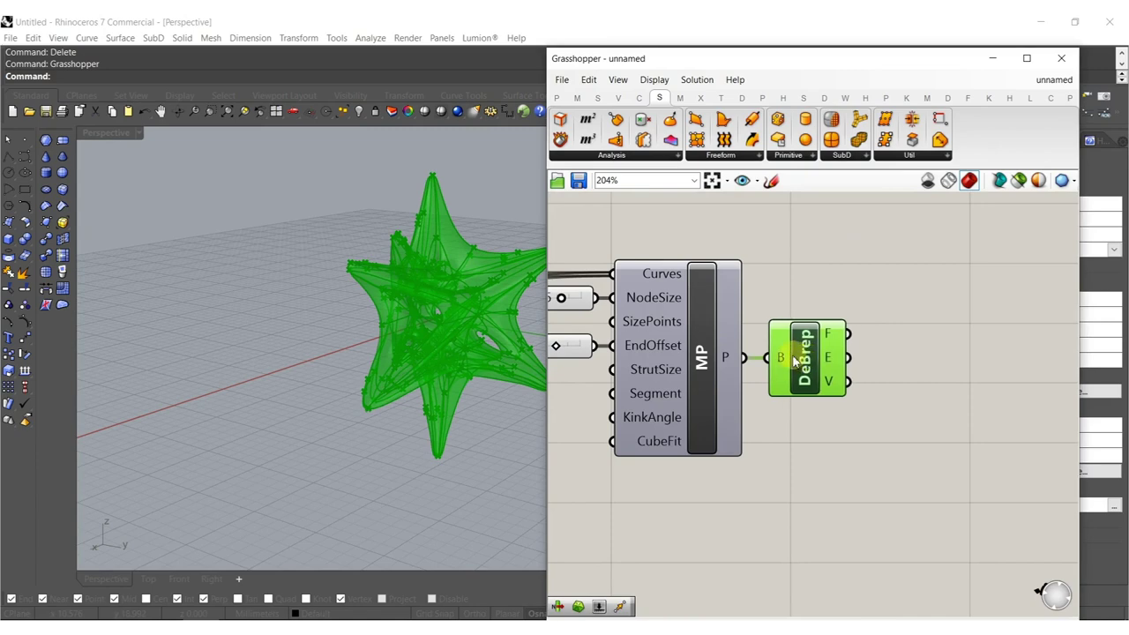
# Add an Area component and connect the faces output of Deconstruct Brep to its G input.
pyautogui.scroll(-5, 687, 388)
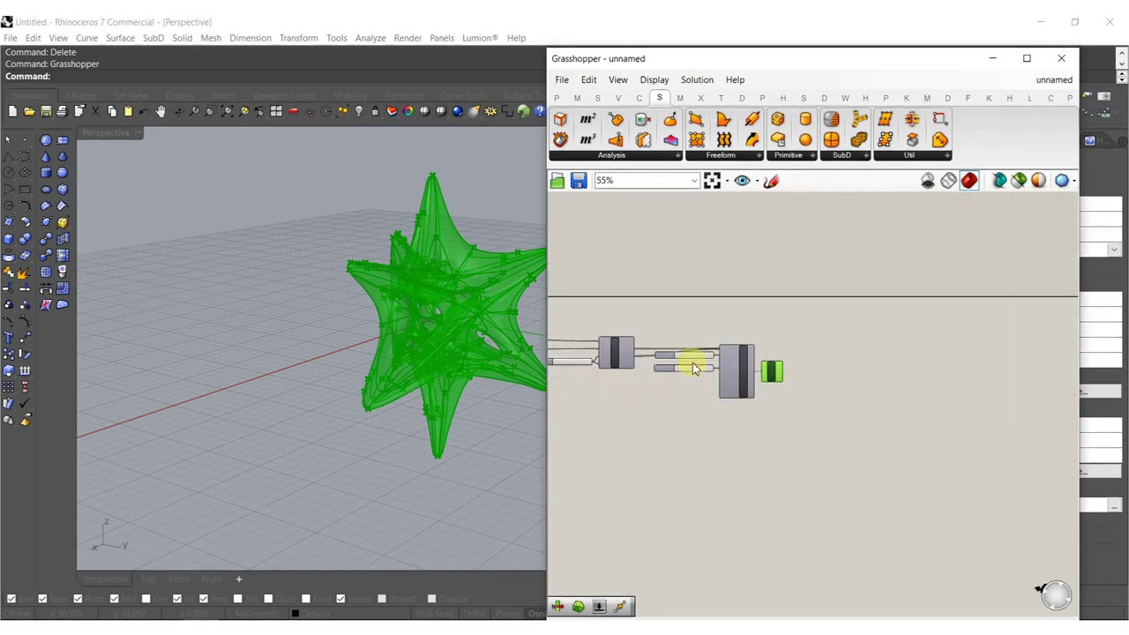
pyautogui.scroll(5, 803, 381)
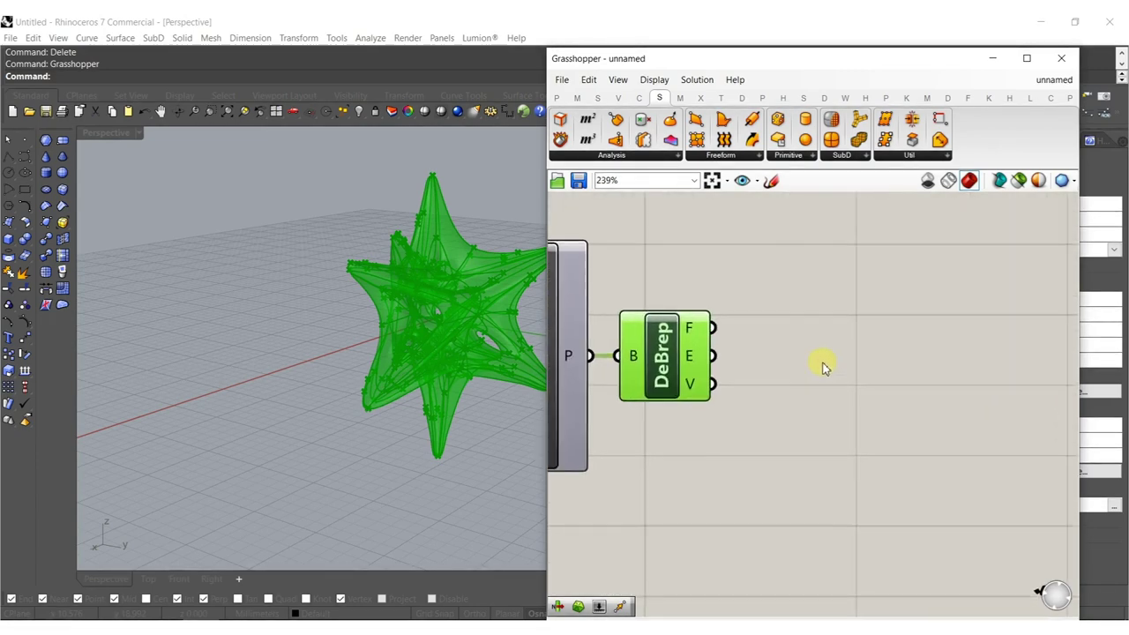
pyautogui.moveTo(708, 360); pyautogui.dragTo(752, 330, button='right')
pyautogui.moveTo(1038, 364); pyautogui.dragTo(902, 347, button='right')
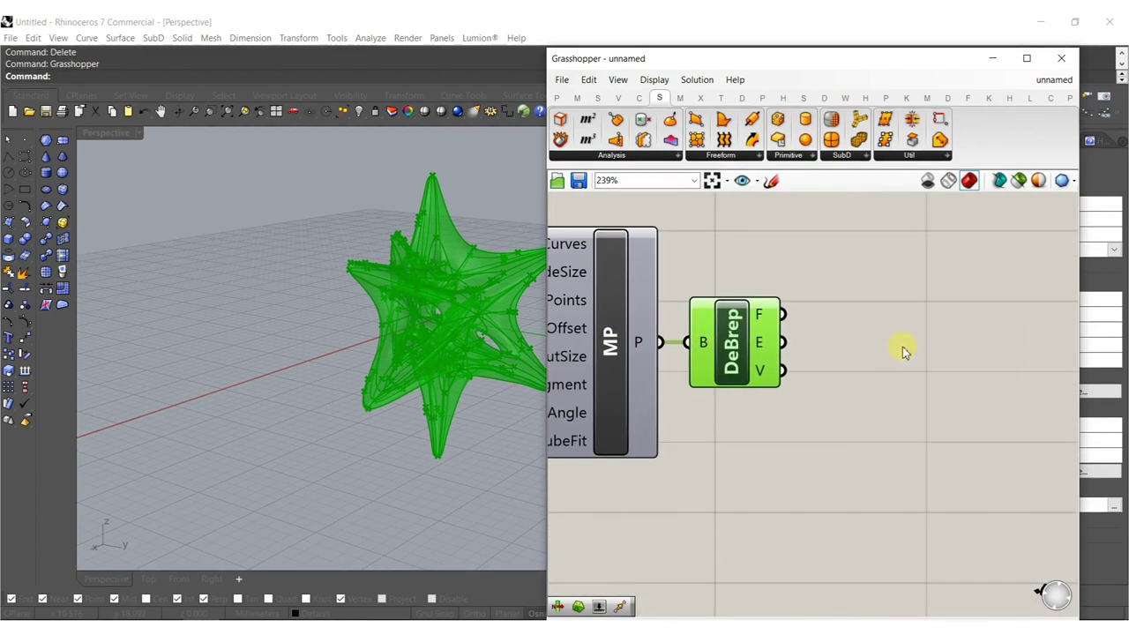
pyautogui.doubleClick(902, 347)
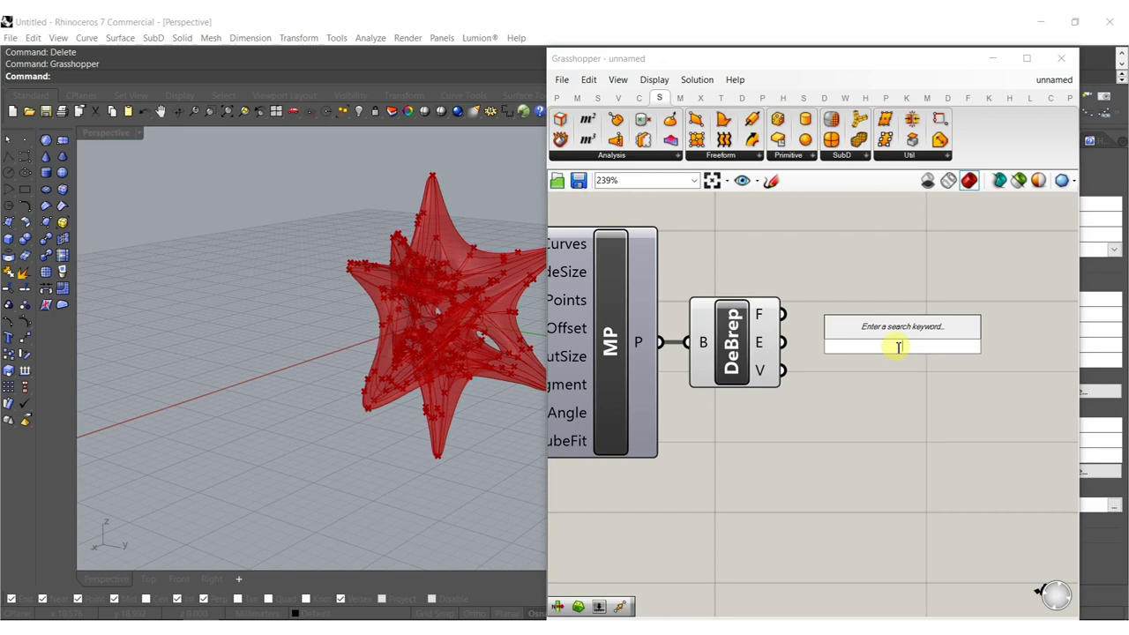
pyautogui.write('area')
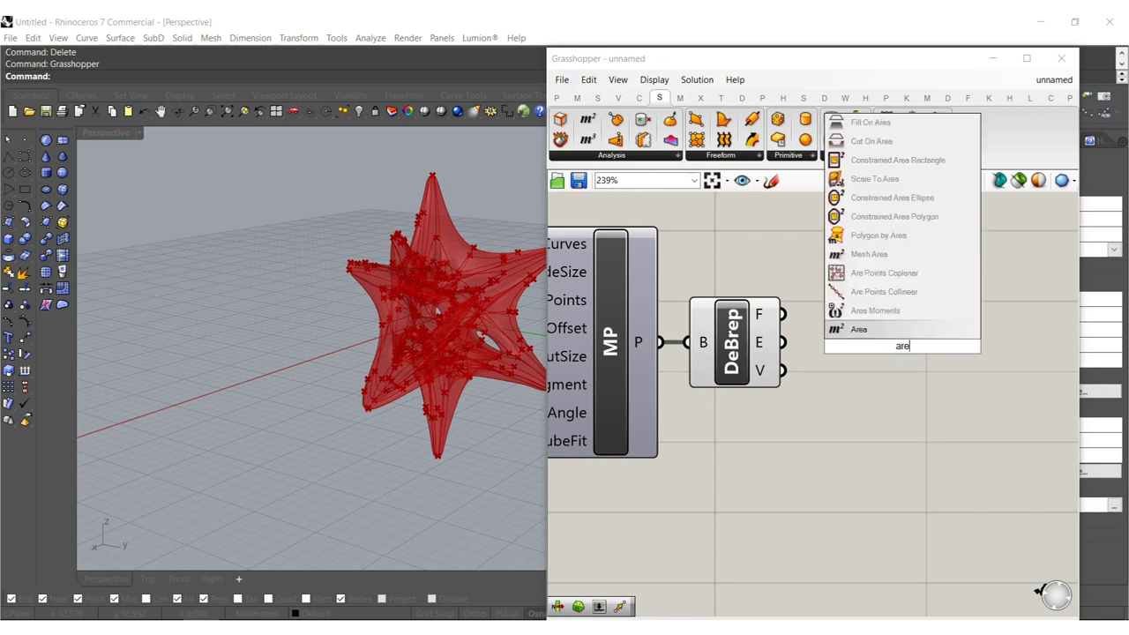
pyautogui.click(882, 329)
pyautogui.scroll(3, 872, 348)
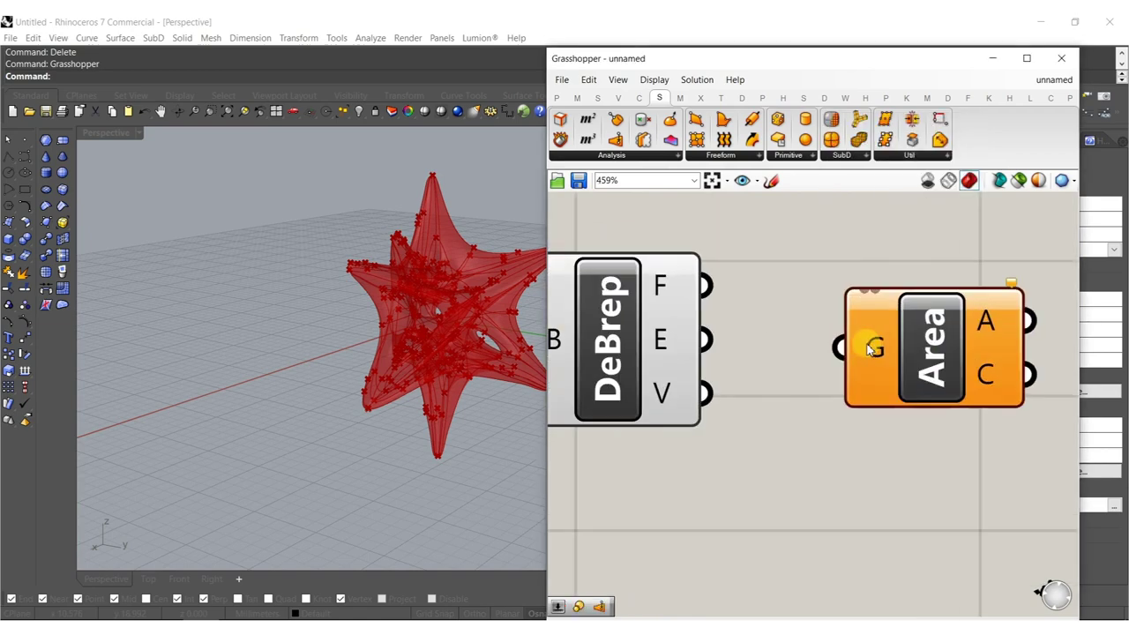
pyautogui.moveTo(901, 346); pyautogui.dragTo(820, 285)
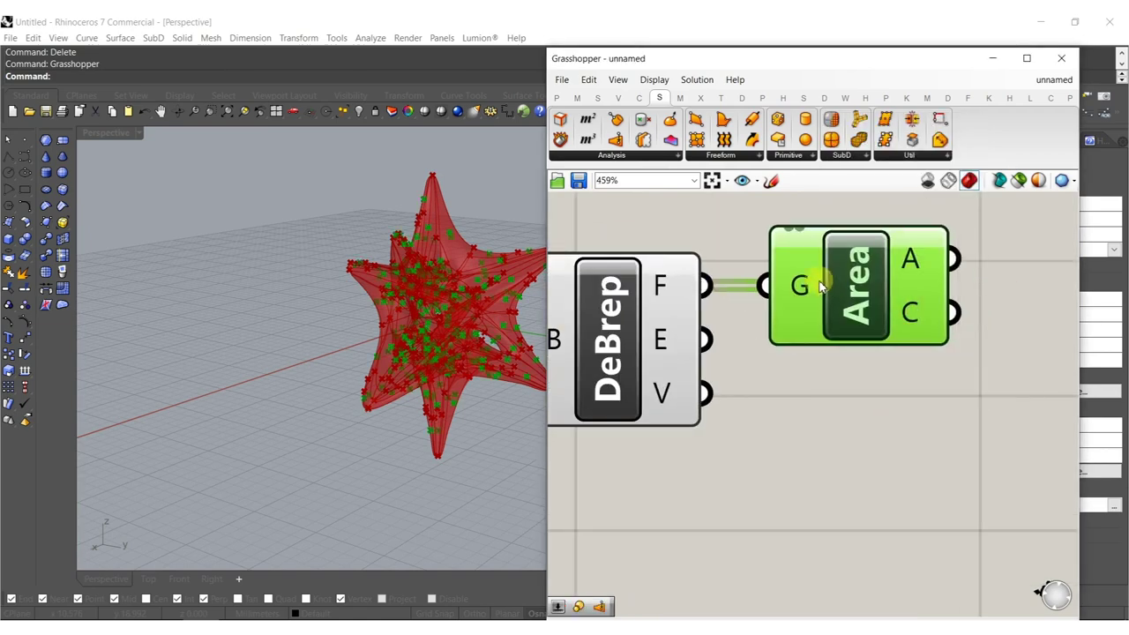
# Add a Surface Closest Point component, feeding the Area centroids to P and the Deconstruct Brep faces to S.
pyautogui.keyDown('shift'); pyautogui.moveTo(486, 269); pyautogui.dragTo(440, 271, button='right'); pyautogui.keyUp('shift')
pyautogui.moveTo(904, 324); pyautogui.dragTo(721, 326, button='right')
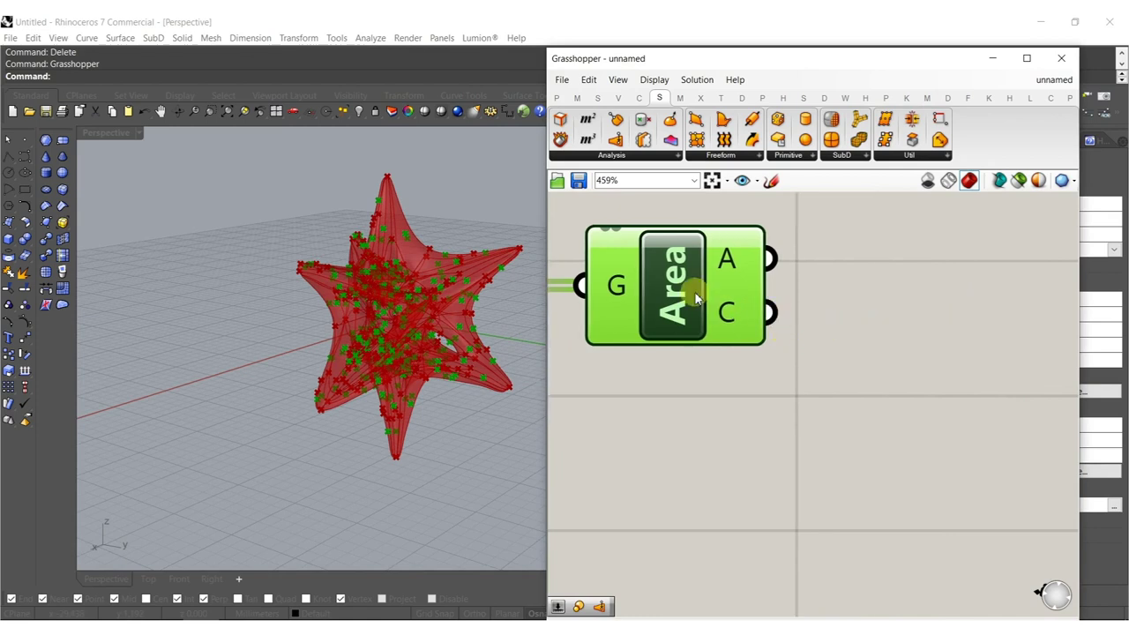
pyautogui.scroll(-1, 710, 310)
pyautogui.doubleClick(861, 362)
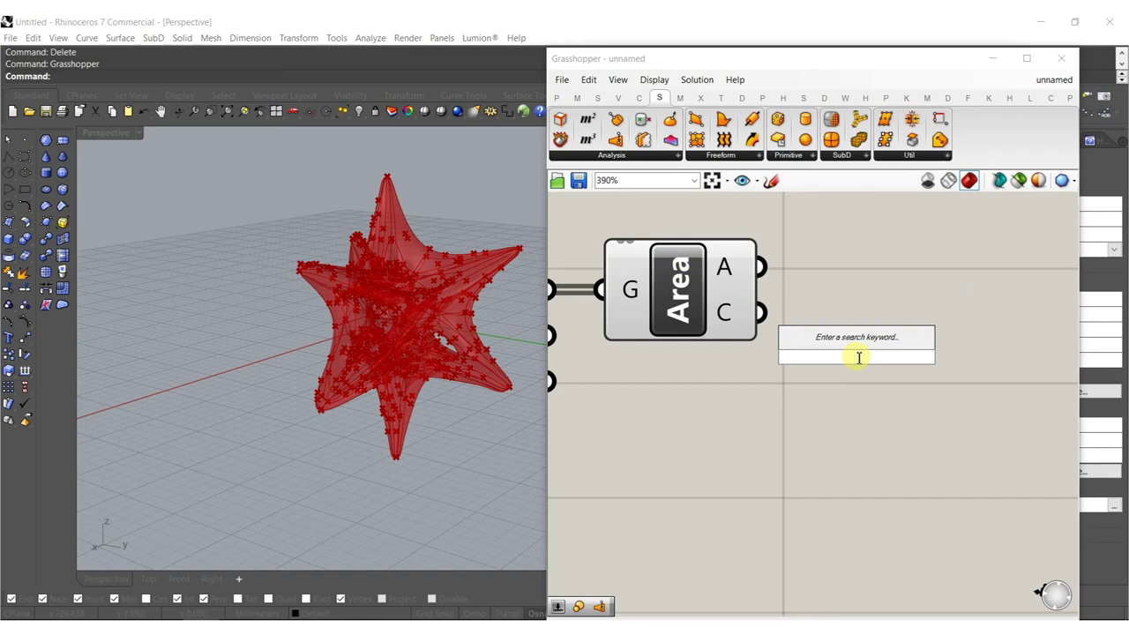
pyautogui.write('cp')
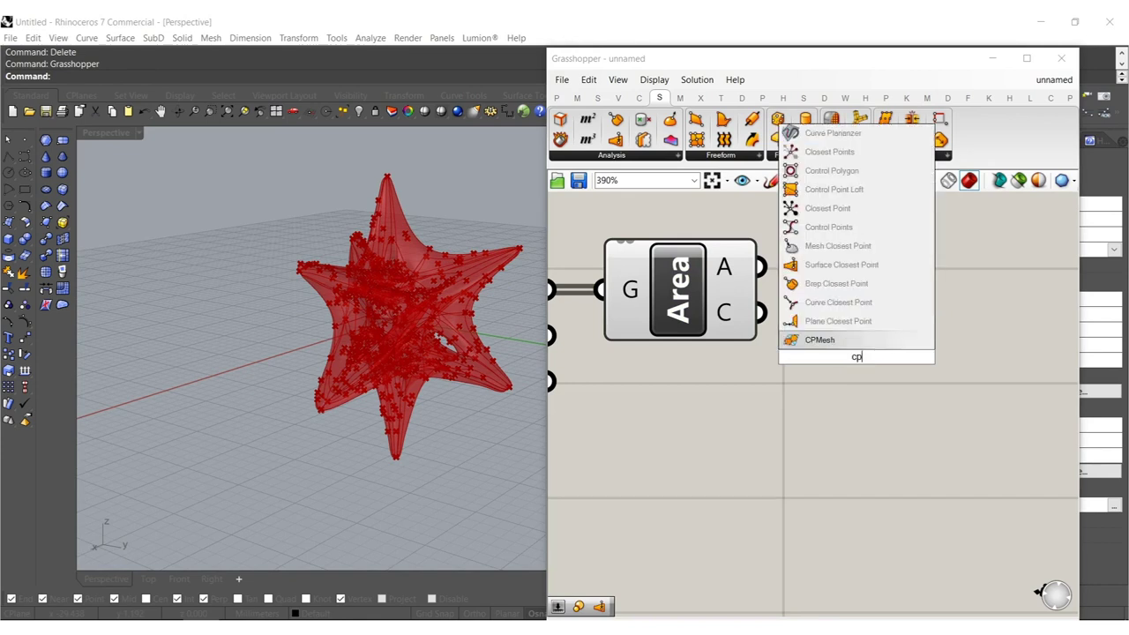
pyautogui.click(849, 270)
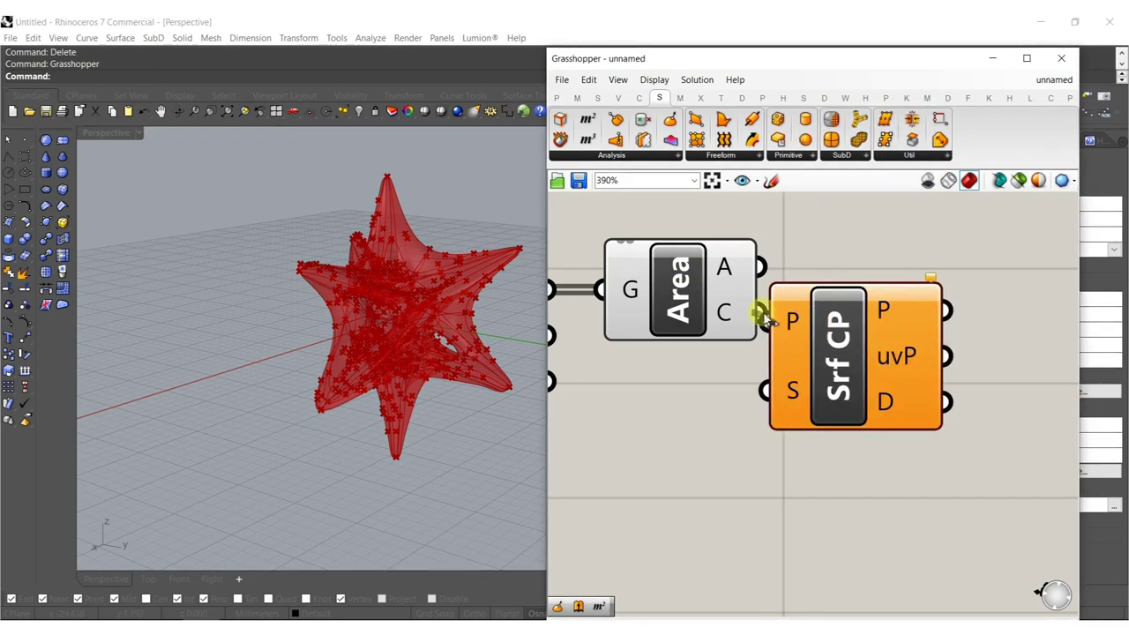
pyautogui.moveTo(847, 347); pyautogui.dragTo(886, 338)
pyautogui.scroll(-2, 887, 338)
pyautogui.moveTo(638, 301); pyautogui.dragTo(831, 368)
# Add an Evaluate Surface component, connecting the Deconstruct Brep faces to S and the closest-point uvP output to uv.
pyautogui.moveTo(873, 380); pyautogui.dragTo(751, 373, button='right')
pyautogui.doubleClick(900, 361)
pyautogui.write('eva')
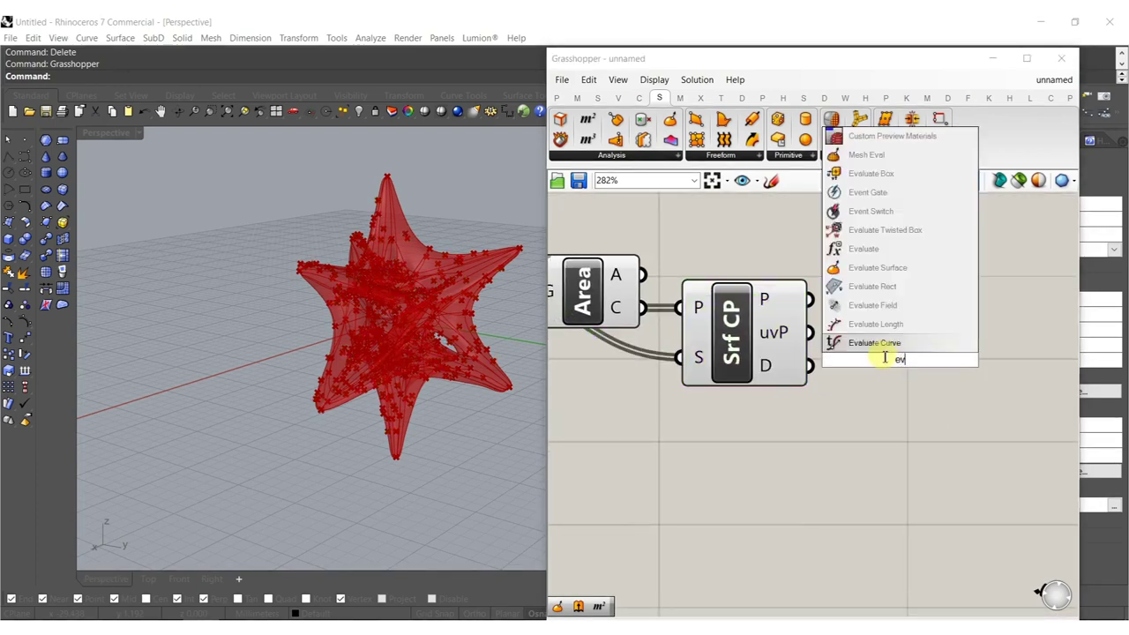
pyautogui.click(874, 286)
pyautogui.moveTo(855, 322); pyautogui.dragTo(693, 322)
pyautogui.scroll(-3, 856, 314)
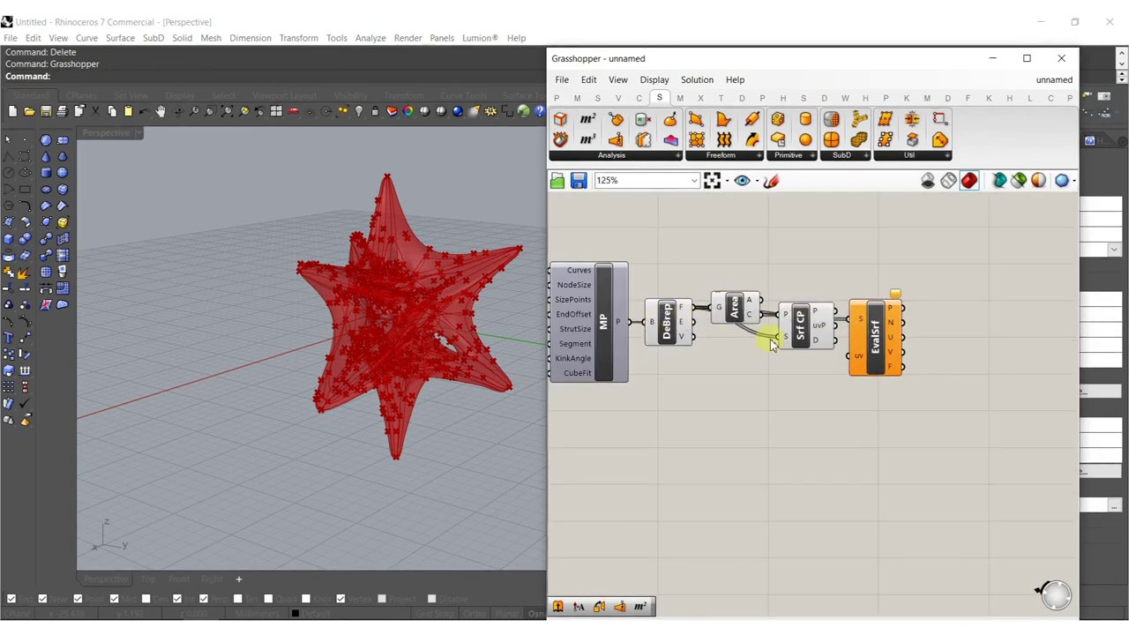
pyautogui.scroll(2, 845, 349)
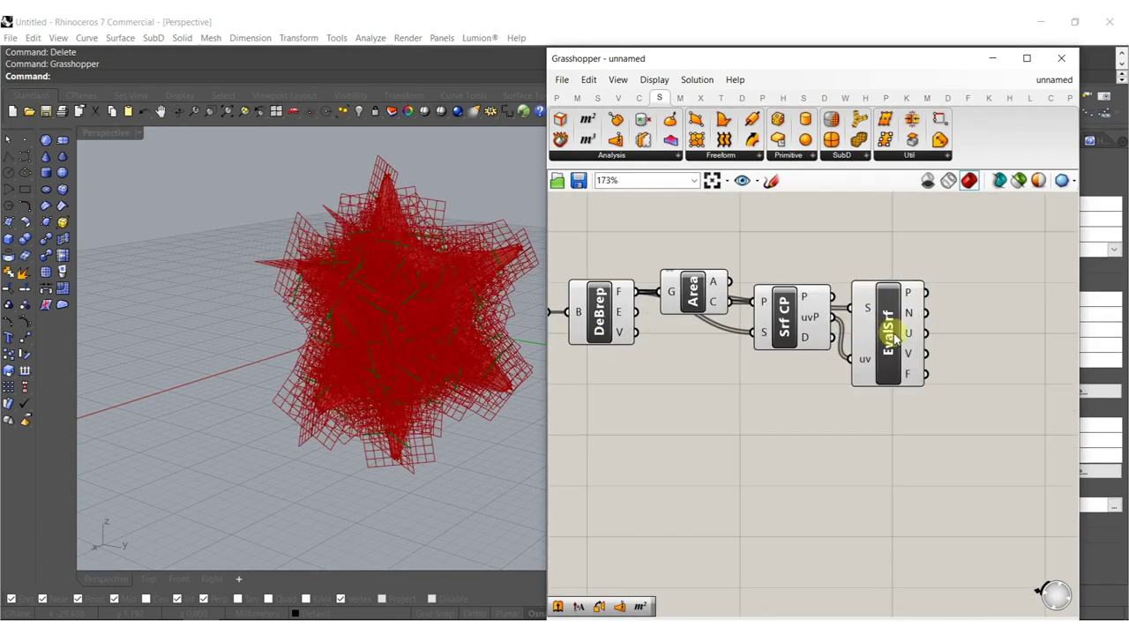
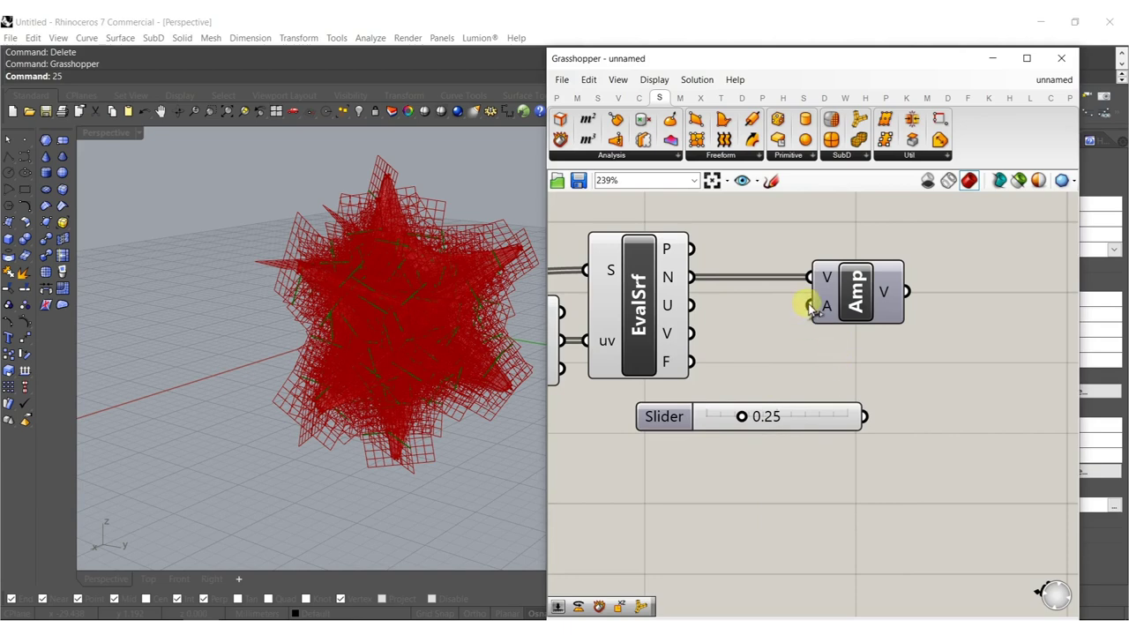
# Add a Move component after Amplitude, connecting the Deconstruct Brep faces to G and the amplified vector to T.
pyautogui.moveTo(999, 324); pyautogui.dragTo(915, 374, button='right')
pyautogui.doubleClick(914, 371)
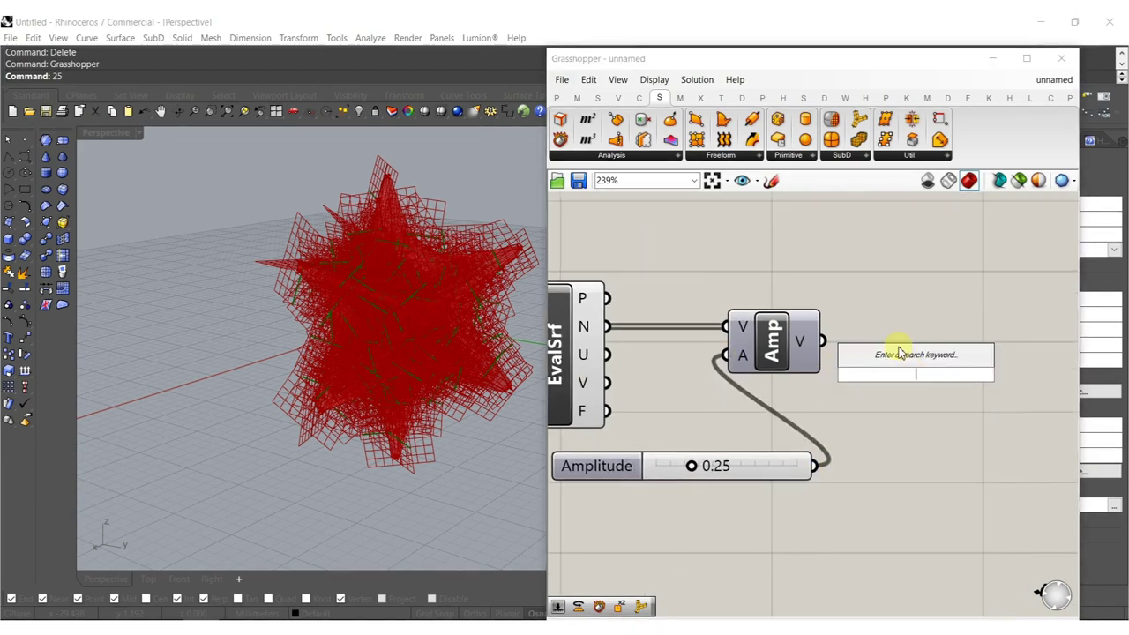
pyautogui.write('move')
pyautogui.click(909, 356)
pyautogui.scroll(-2, 917, 371)
pyautogui.scroll(-1, 918, 368)
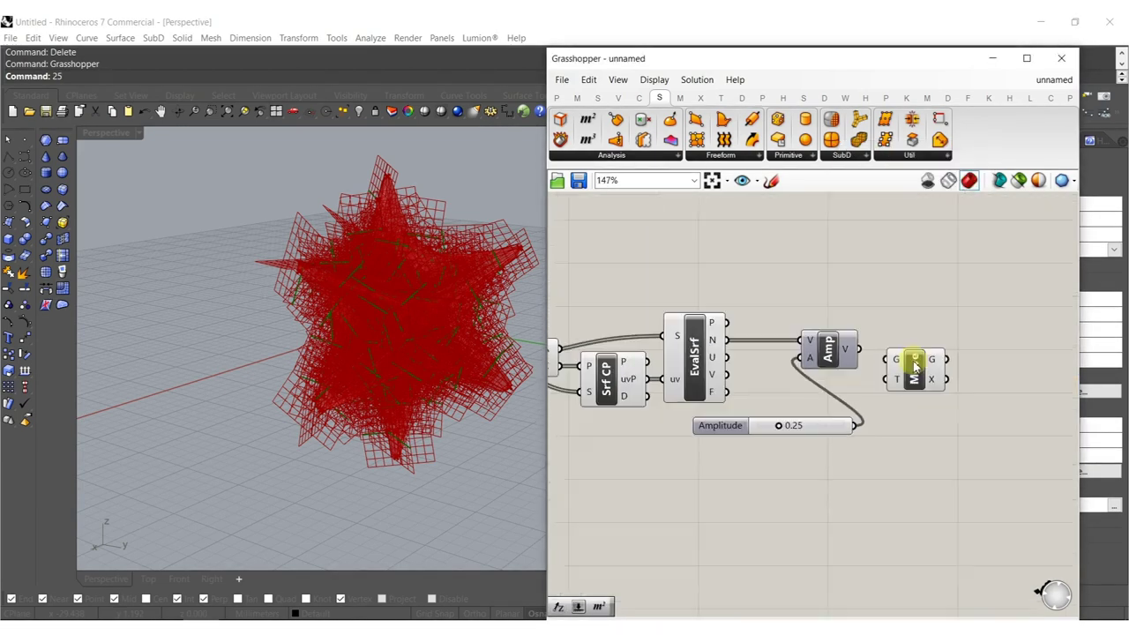
pyautogui.moveTo(885, 358); pyautogui.dragTo(615, 359)
pyautogui.scroll(3, 935, 374)
pyautogui.moveTo(988, 401); pyautogui.dragTo(925, 333)
pyautogui.moveTo(1014, 318); pyautogui.dragTo(1002, 346)
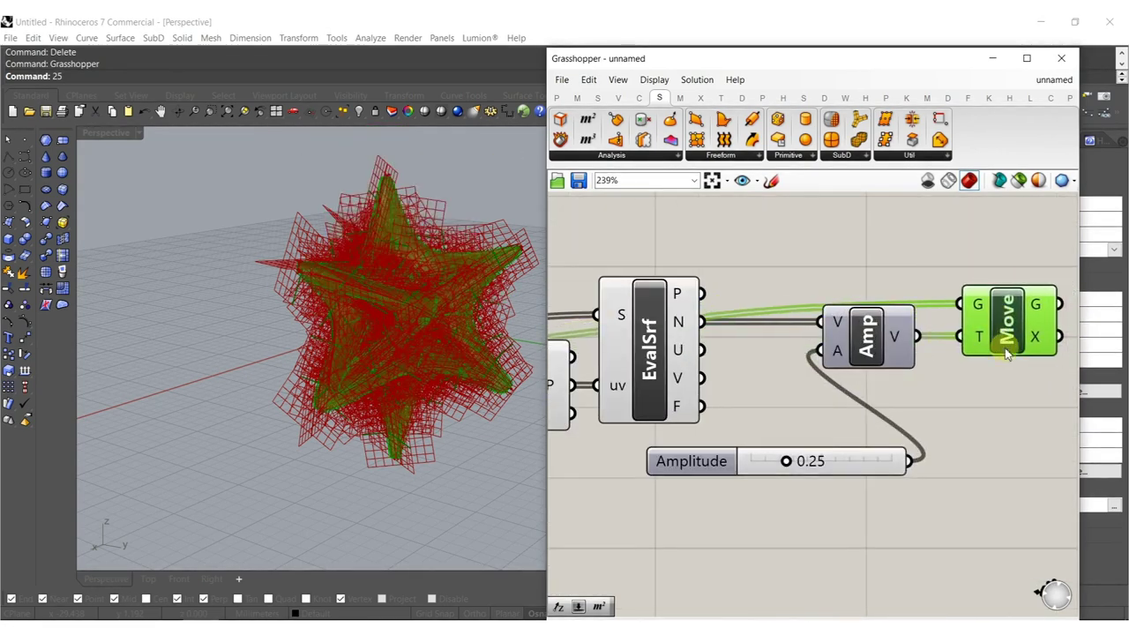
# Bake the moved faces into the Rhino model and close the Grasshopper window.
pyautogui.middleClick(1002, 337)
pyautogui.click(1025, 359)
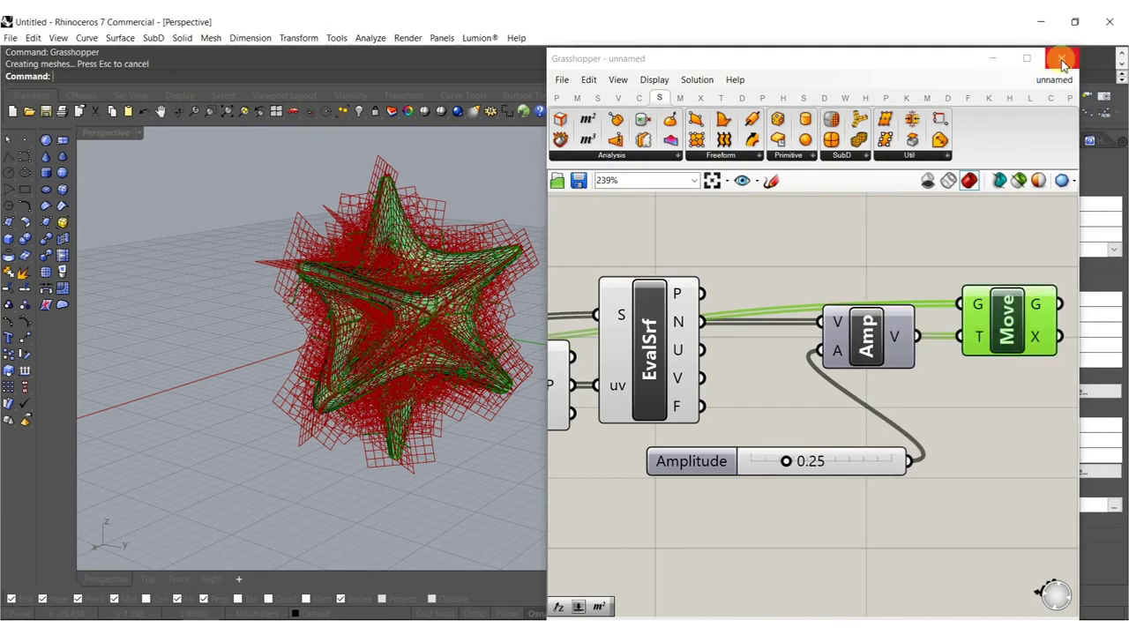
pyautogui.click(1062, 59)
# Switch the Perspective viewport to Rendered display and examine the baked faces from several angles.
pyautogui.middleClick(596, 284)
pyautogui.click(565, 281)
pyautogui.scroll(6, 466, 313)
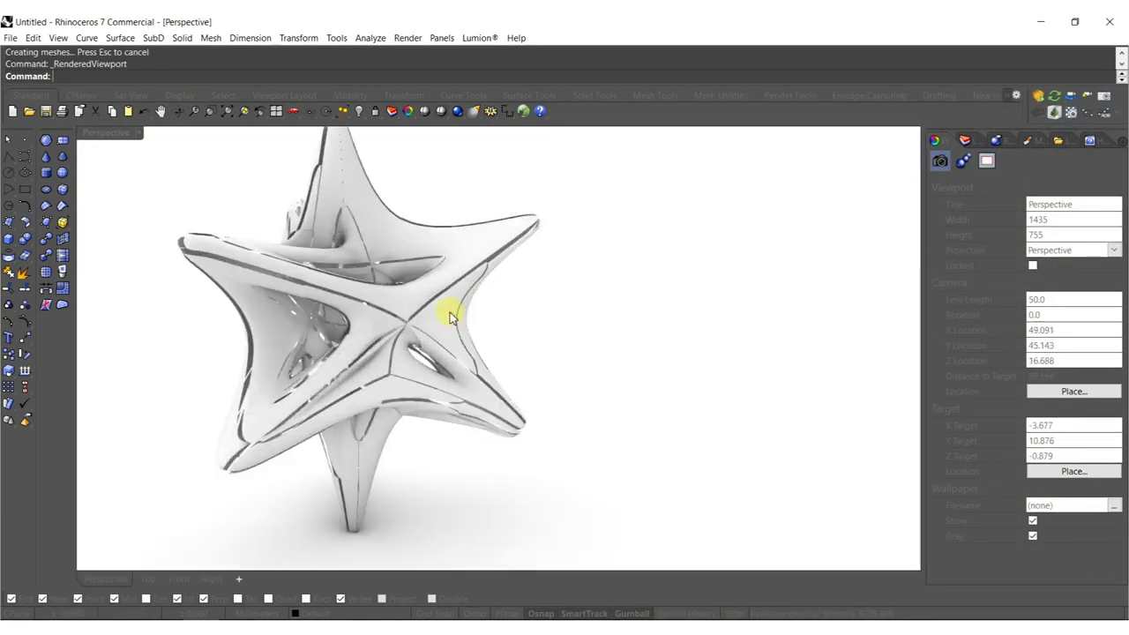
pyautogui.moveTo(527, 369); pyautogui.dragTo(647, 340, button='right')
pyautogui.moveTo(462, 363); pyautogui.dragTo(633, 268, button='right')
# Undo the bake, reopen Grasshopper and set the Amplitude slider to 0.35.
pyautogui.hotkey('ctrl', 'z')
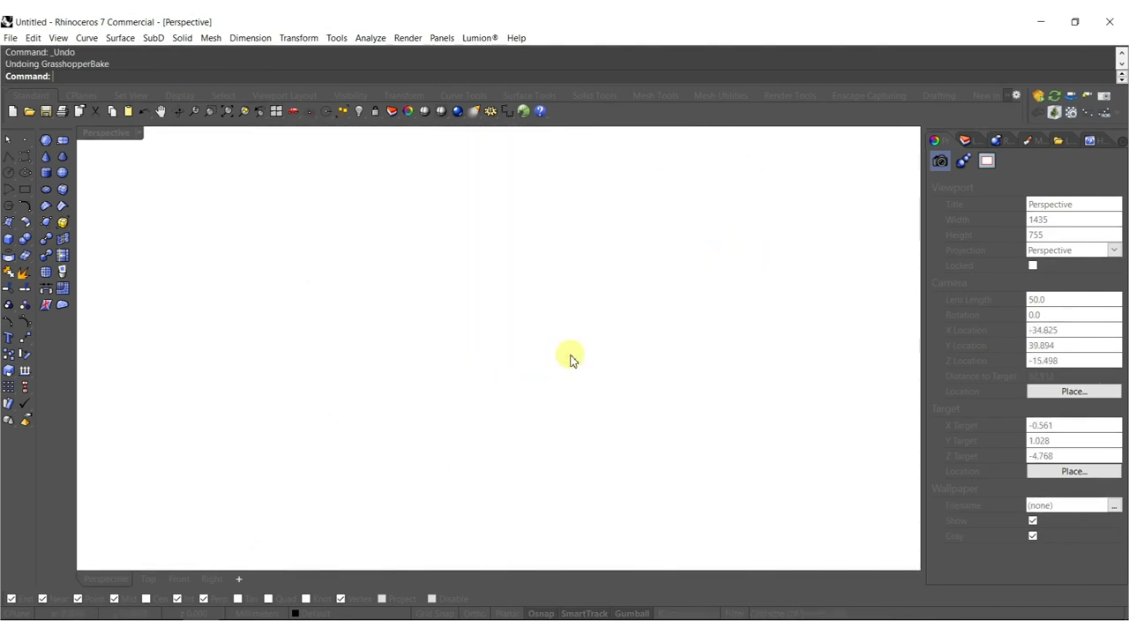
pyautogui.press('Return')
pyautogui.moveTo(788, 467)
pyautogui.mouseDown()
pyautogui.moveTo(859, 466)
pyautogui.moveTo(783, 465)
pyautogui.moveTo(801, 466)
pyautogui.mouseUp()
# Turn off the preview of the components from MultiPipe through Amplitude, leaving only Move displayed.
pyautogui.scroll(-7, 914, 375)
pyautogui.moveTo(903, 447); pyautogui.dragTo(697, 334)
pyautogui.middleClick(728, 388)
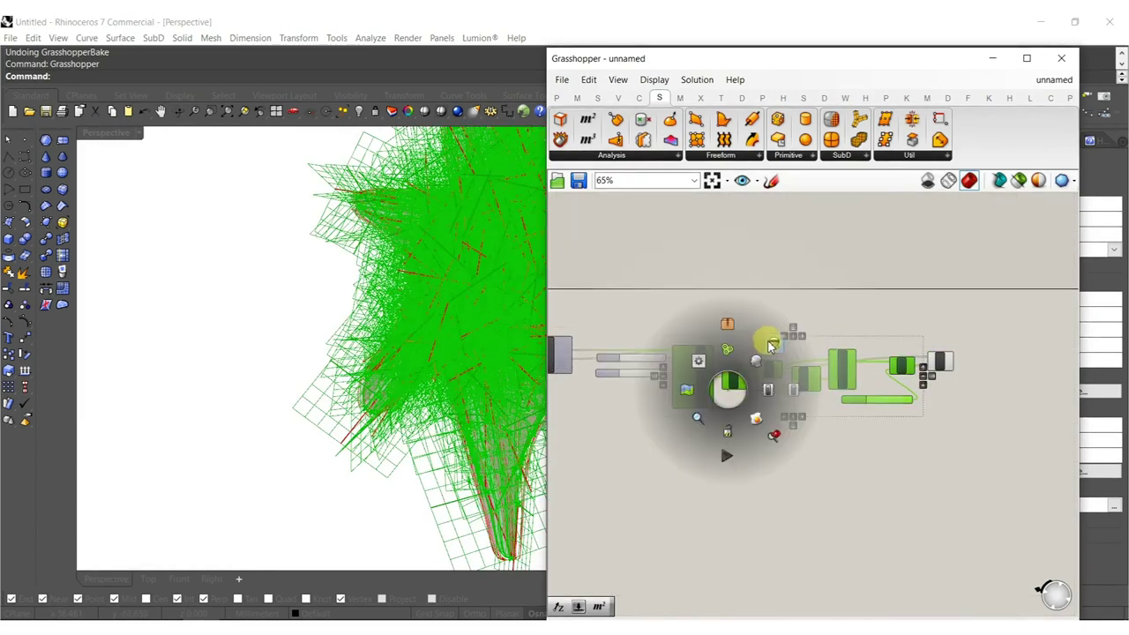
pyautogui.click(773, 343)
pyautogui.click(762, 342)
pyautogui.scroll(4, 751, 354)
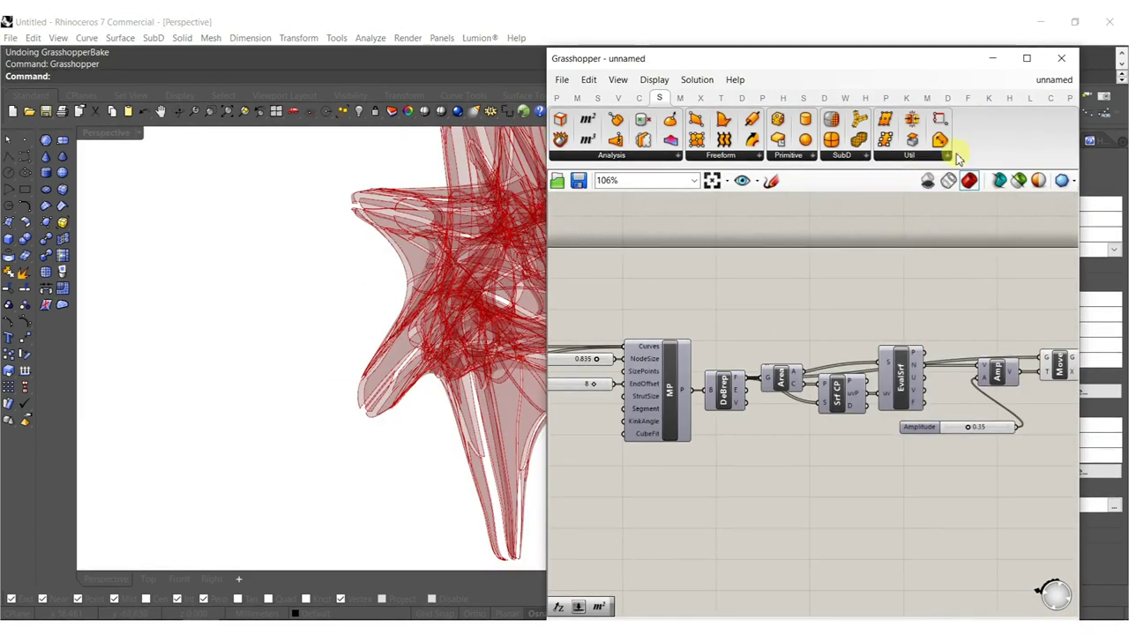
# Add a Space Truss Structure 2 component with the Deconstruct Brep faces as Srf-A and the moved faces as Srf-B.
pyautogui.click(1030, 99)
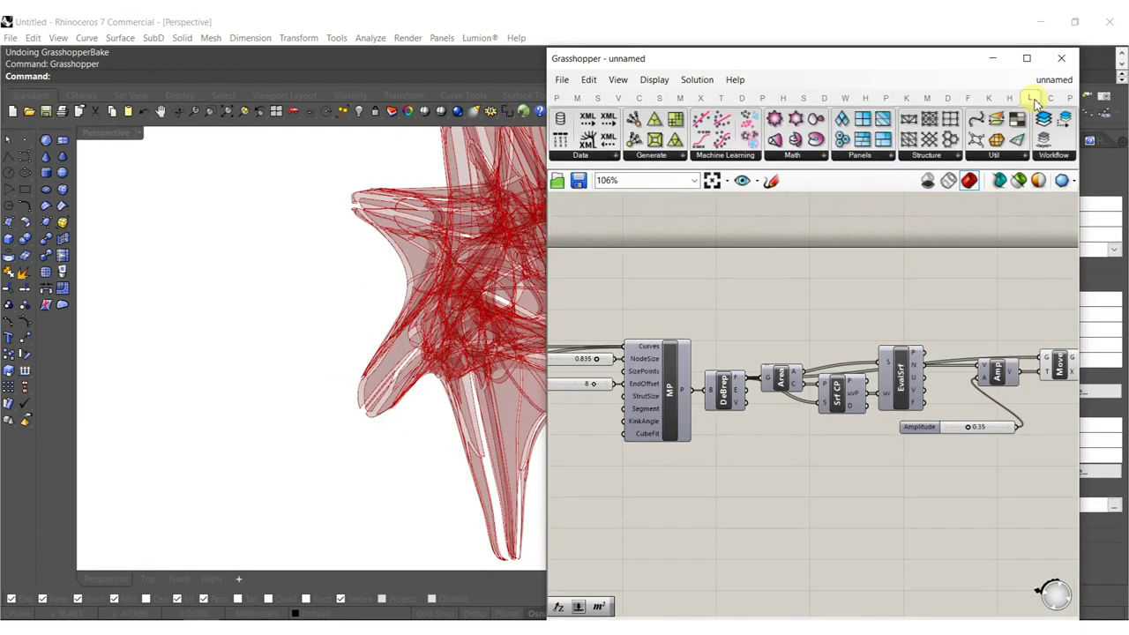
pyautogui.click(927, 157)
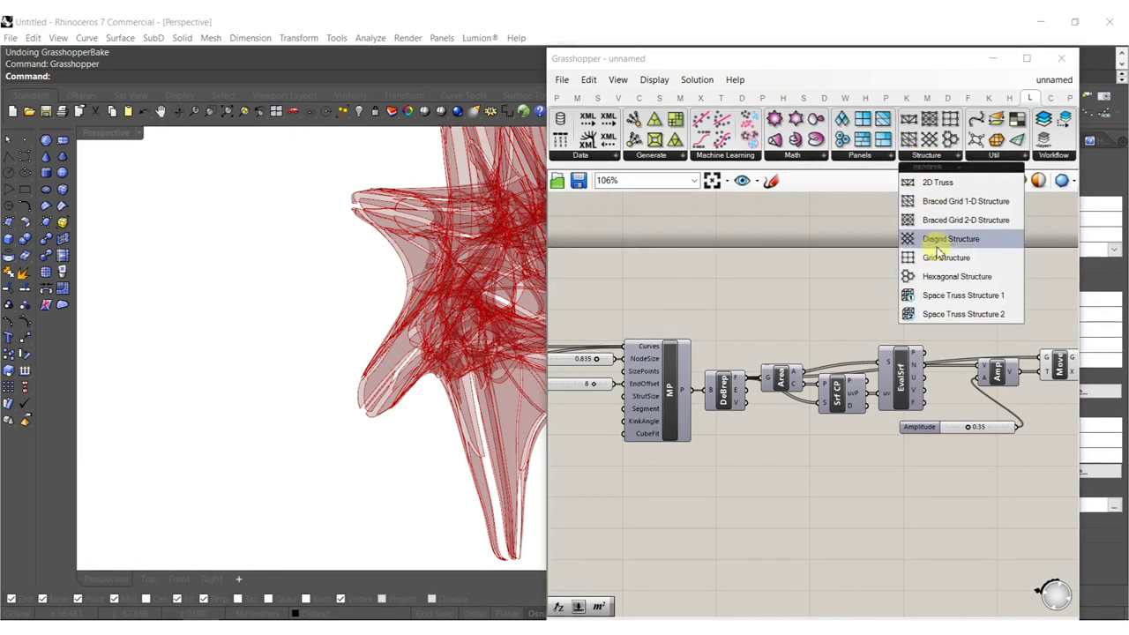
pyautogui.moveTo(959, 297); pyautogui.dragTo(706, 392)
pyautogui.scroll(2, 986, 318)
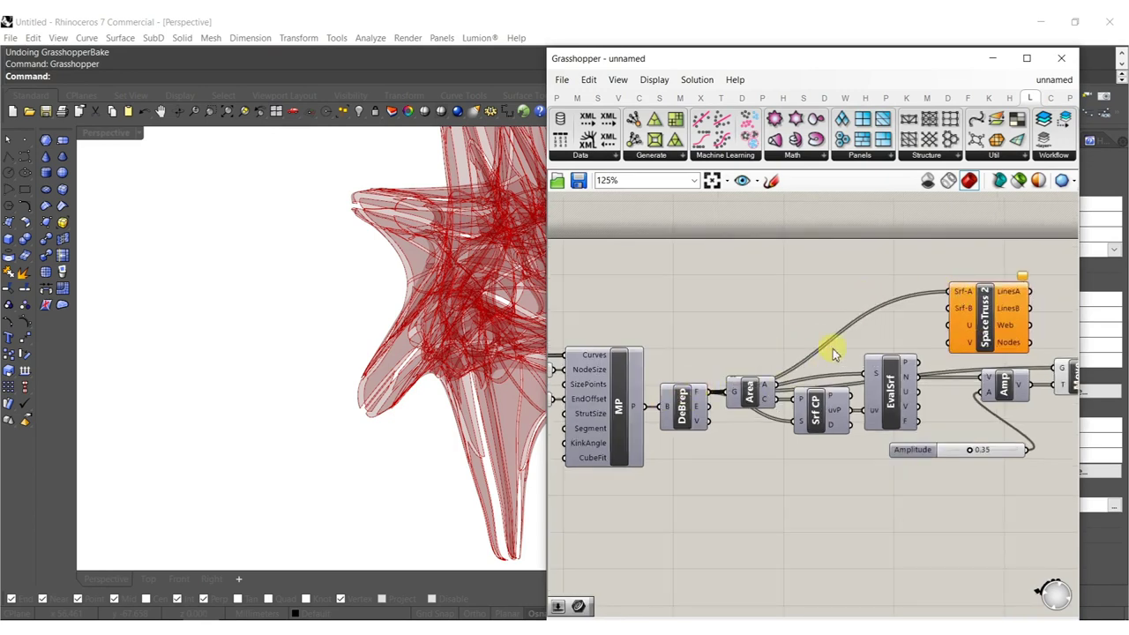
pyautogui.moveTo(950, 309); pyautogui.dragTo(1017, 371)
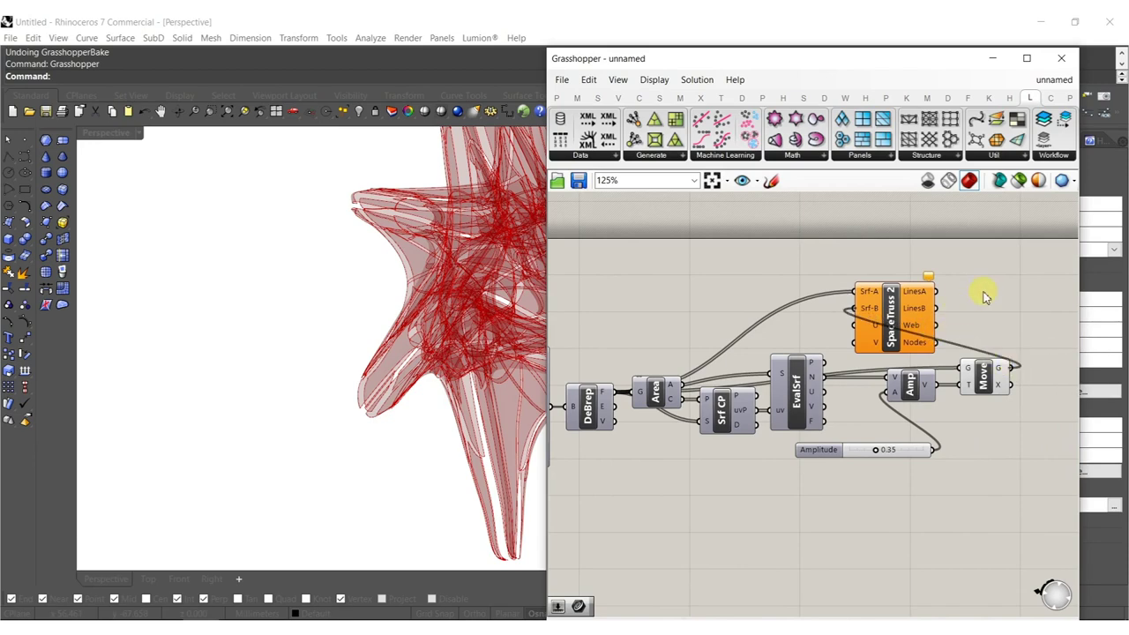
# Check the truss up close in the Perspective viewport and reposition the SpaceTruss 2 component beyond Move on the canvas.
pyautogui.keyDown('shift'); pyautogui.moveTo(495, 346); pyautogui.dragTo(441, 315, button='right'); pyautogui.keyUp('shift')
pyautogui.scroll(4, 402, 348)
pyautogui.scroll(-4, 296, 291)
pyautogui.moveTo(974, 355); pyautogui.dragTo(742, 363, button='right')
pyautogui.moveTo(673, 320); pyautogui.dragTo(921, 377)
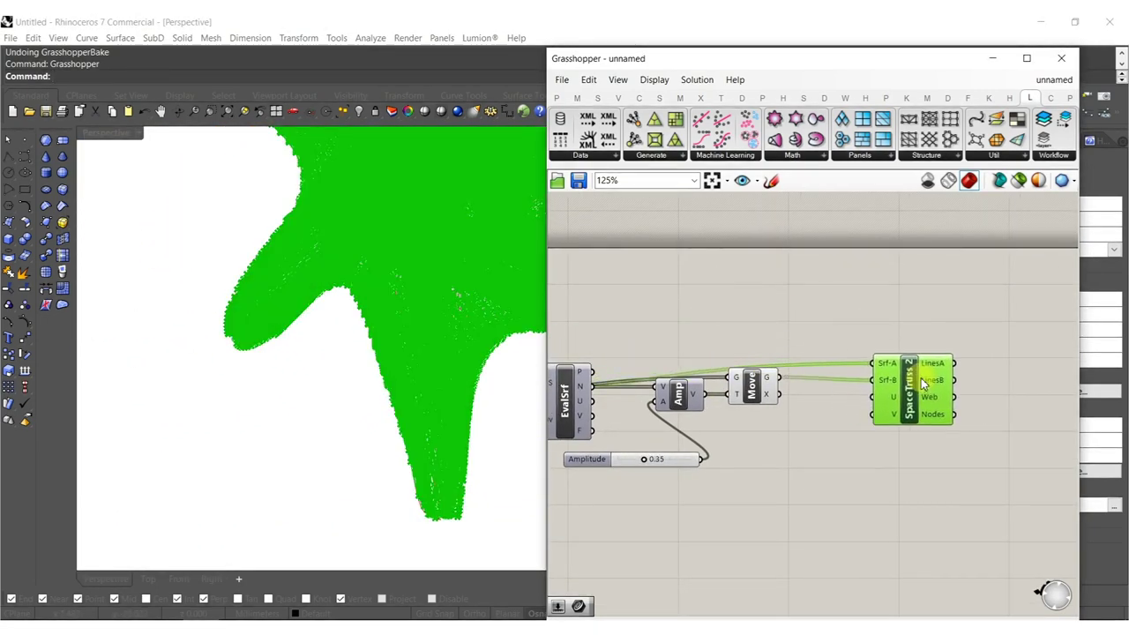
pyautogui.click(812, 445)
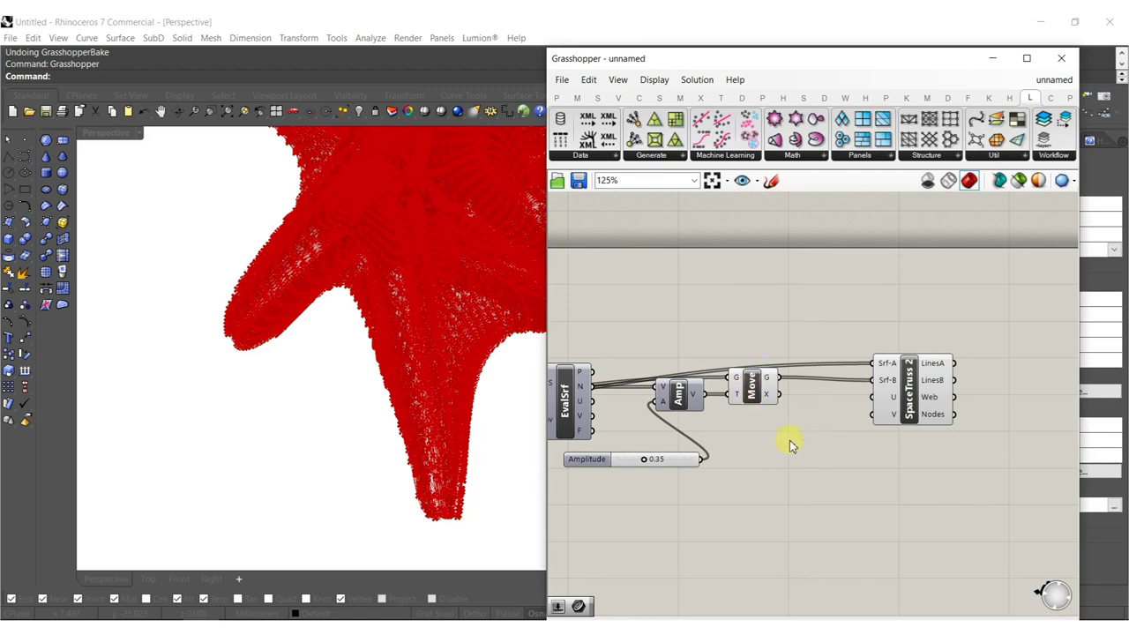
# Add an Area component after Move, feed it the moved geometry, and shift SpaceTruss 2 away to make room.
pyautogui.click(755, 387)
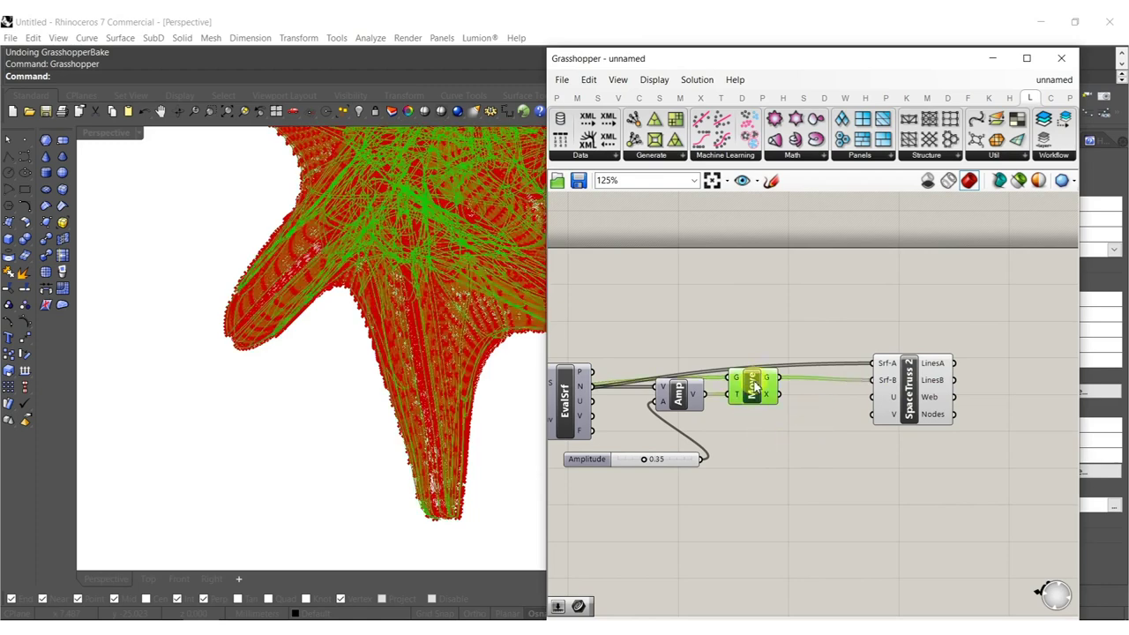
pyautogui.doubleClick(789, 417)
pyautogui.write('area')
pyautogui.press('Return')
pyautogui.moveTo(771, 411); pyautogui.dragTo(779, 377)
pyautogui.moveTo(774, 425); pyautogui.dragTo(819, 382)
pyautogui.moveTo(839, 397); pyautogui.dragTo(750, 394, button='right')
pyautogui.moveTo(821, 391); pyautogui.dragTo(906, 391)
pyautogui.click(787, 422)
# Add a Scale component using the moved faces as geometry and their area centroids as centre, and place it beside Area.
pyautogui.doubleClick(788, 419)
pyautogui.write('scale')
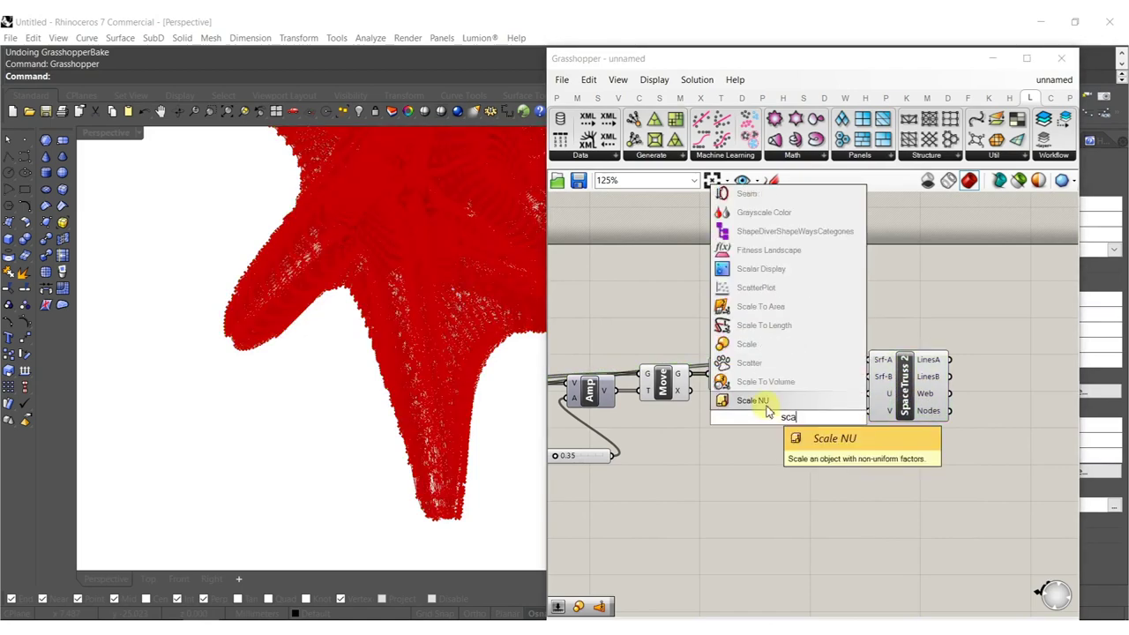
pyautogui.press('Return')
pyautogui.scroll(3, 768, 401)
pyautogui.moveTo(764, 402); pyautogui.dragTo(615, 377)
pyautogui.moveTo(777, 430); pyautogui.dragTo(755, 366)
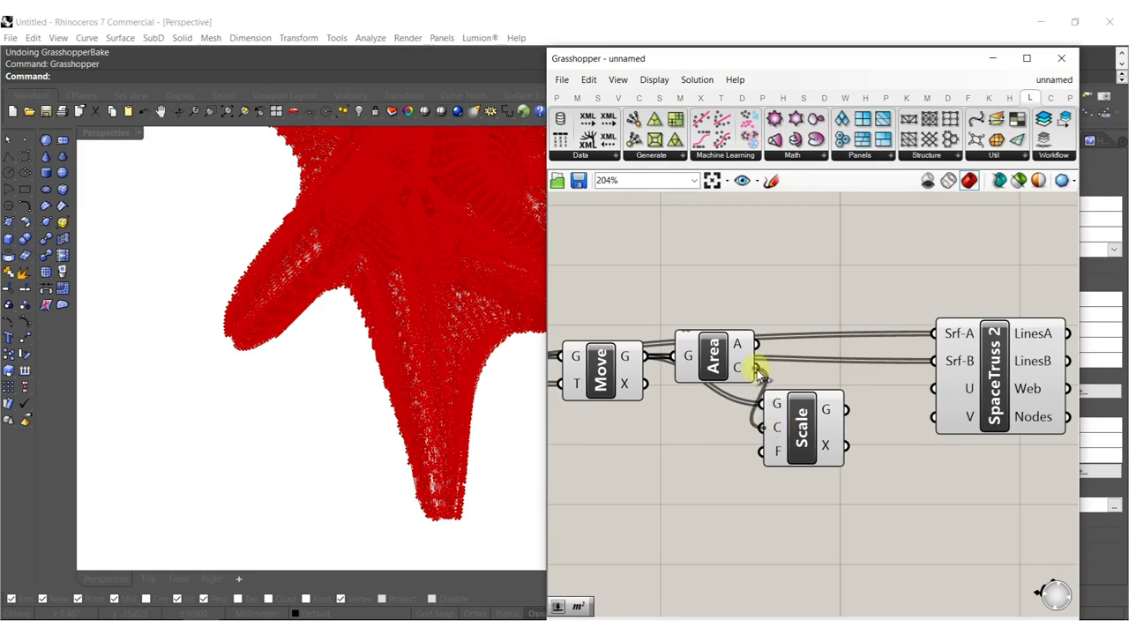
pyautogui.moveTo(801, 407); pyautogui.dragTo(818, 346)
# Drive the Scale factor with a slider at 0.811 and connect the scaled geometry to Srf-B of SpaceTruss 2.
pyautogui.click(764, 429)
pyautogui.doubleClick(764, 430)
pyautogui.write('.98')
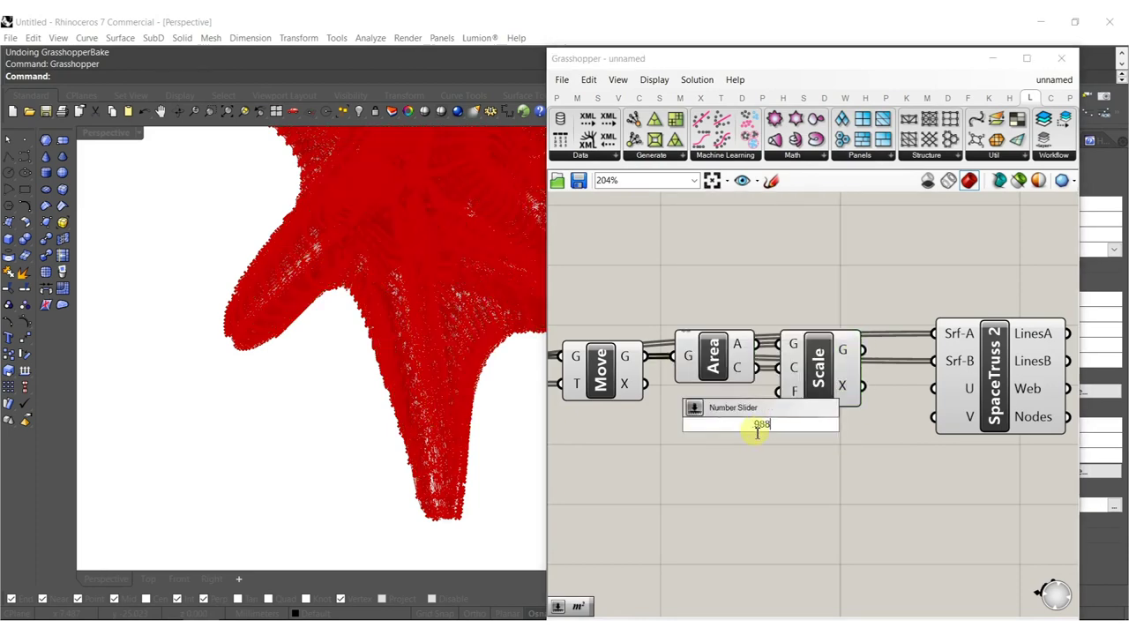
pyautogui.press('Return')
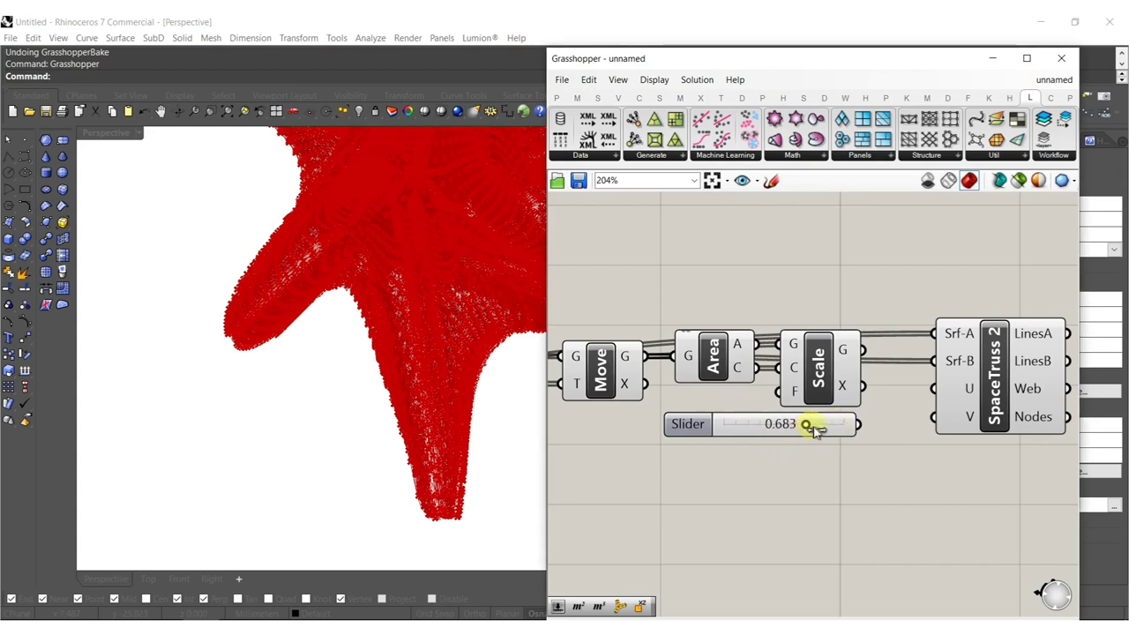
pyautogui.moveTo(792, 399); pyautogui.dragTo(860, 425)
pyautogui.moveTo(862, 350); pyautogui.dragTo(927, 374)
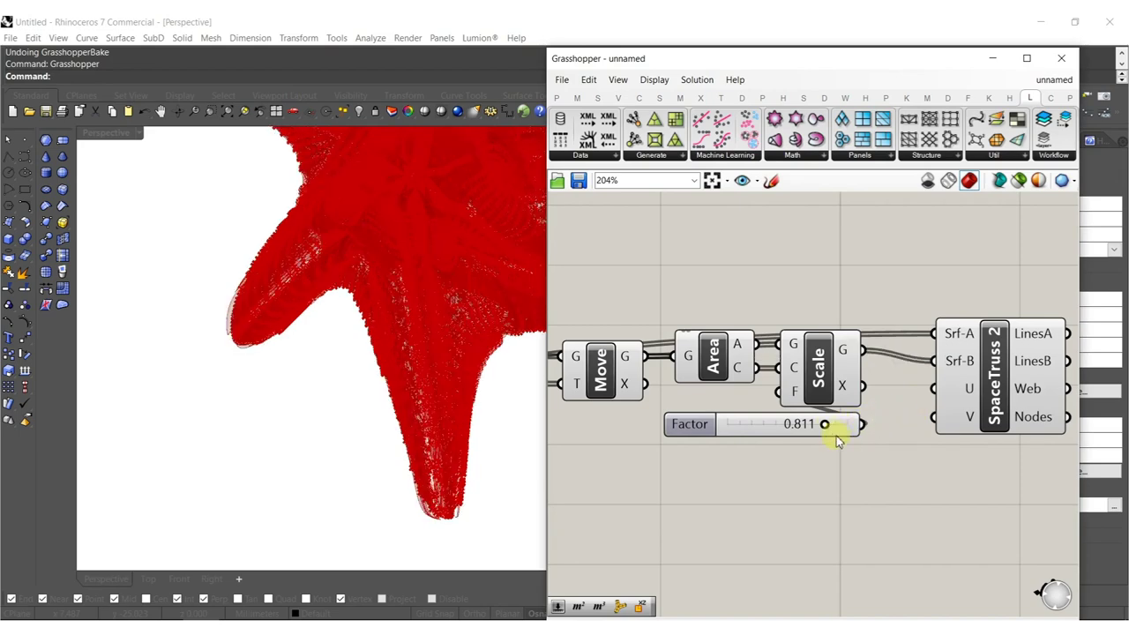
# Turn off the preview of the components from Amplitude through Scale, leaving only SpaceTruss 2 displayed.
pyautogui.scroll(-3, 828, 434)
pyautogui.moveTo(825, 464); pyautogui.dragTo(631, 344)
pyautogui.middleClick(701, 403)
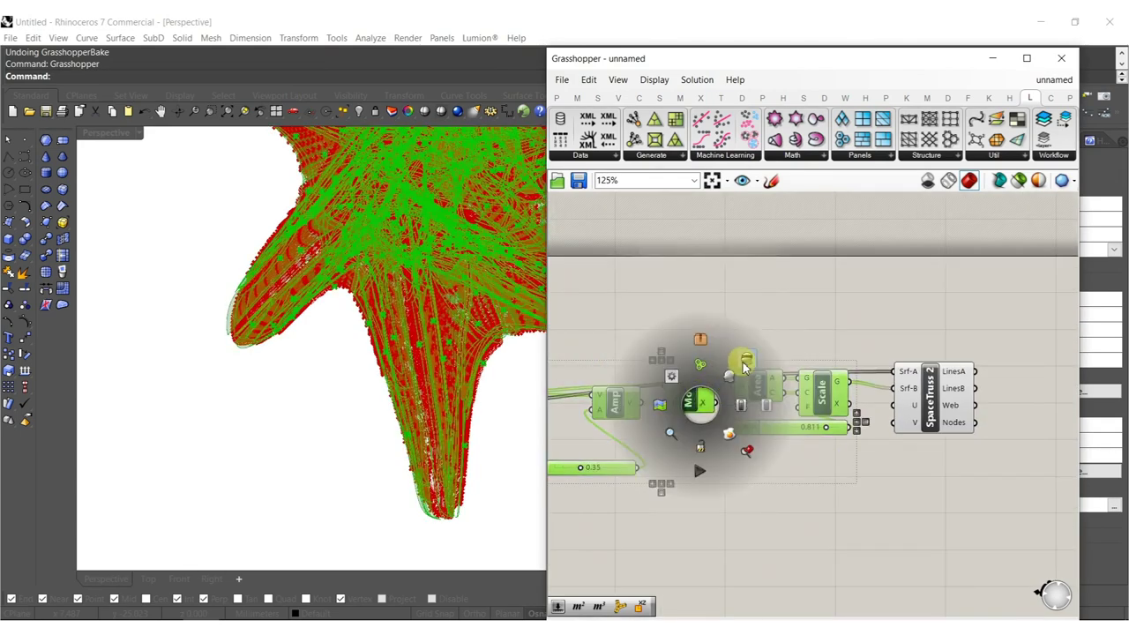
pyautogui.click(744, 363)
pyautogui.click(773, 314)
pyautogui.moveTo(996, 446); pyautogui.dragTo(881, 425, button='right')
pyautogui.moveTo(834, 383)
pyautogui.mouseDown()
pyautogui.moveTo(835, 371)
pyautogui.moveTo(804, 390)
pyautogui.moveTo(821, 379)
pyautogui.mouseUp()
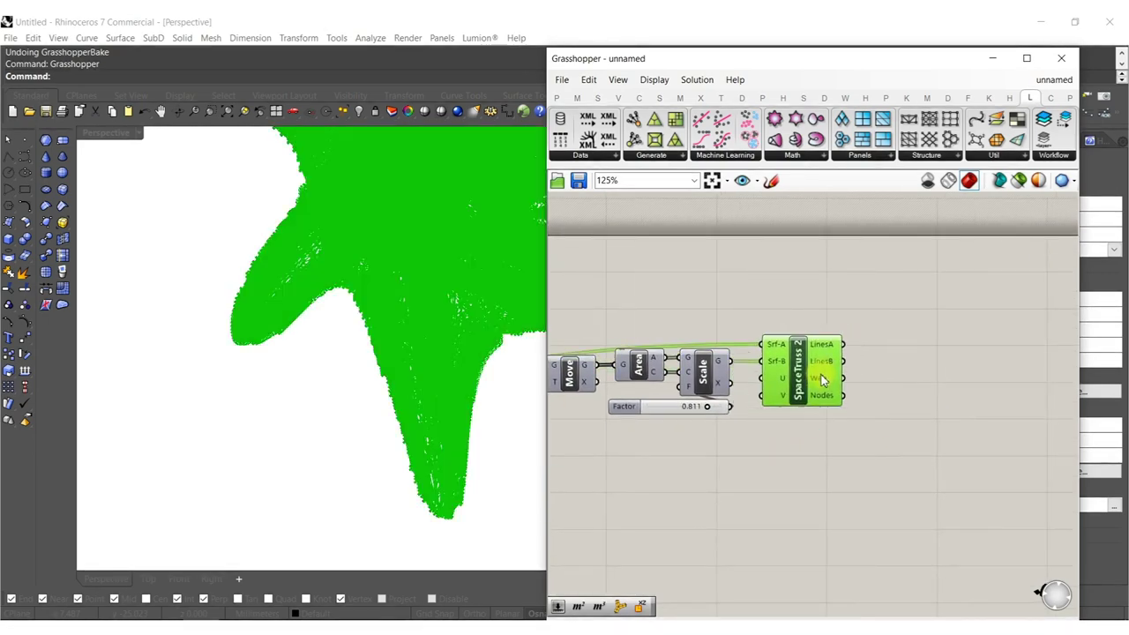
# Add a Mesh Pipe component after SpaceTruss 2.
pyautogui.moveTo(943, 393); pyautogui.dragTo(895, 396, button='right')
pyautogui.doubleClick(894, 396)
pyautogui.write('pipe')
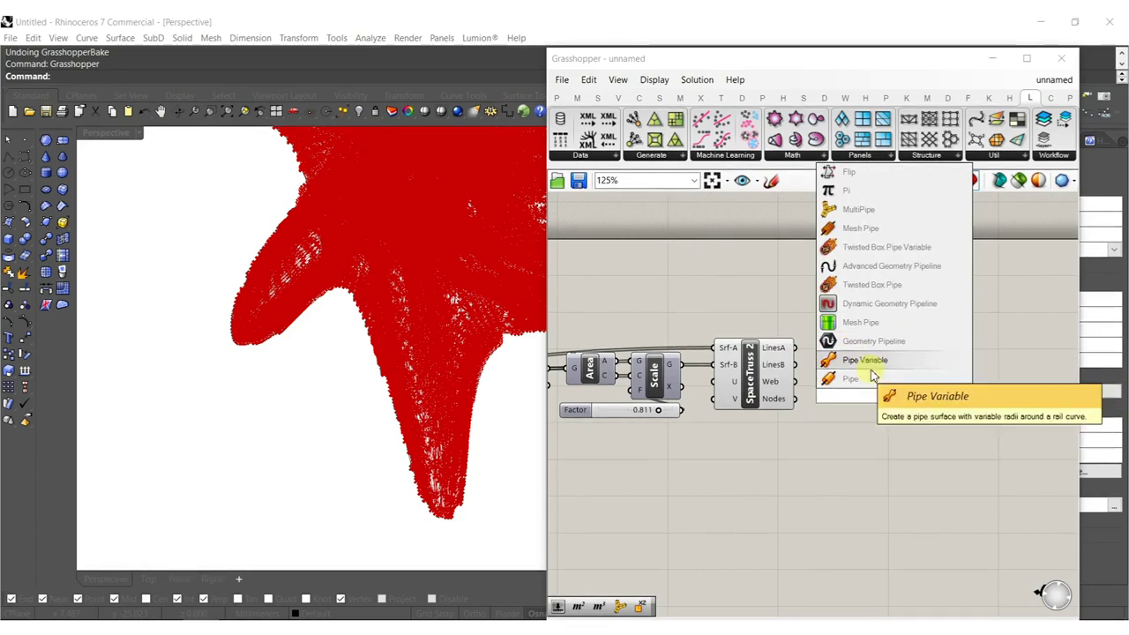
pyautogui.click(862, 229)
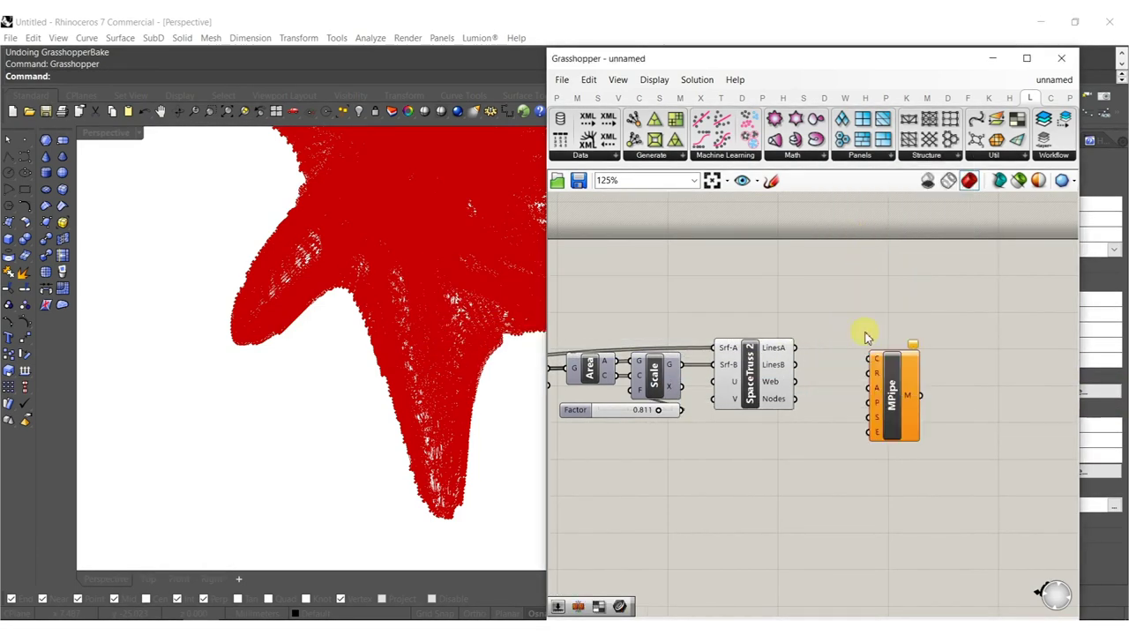
pyautogui.scroll(3, 854, 413)
pyautogui.moveTo(854, 431); pyautogui.dragTo(583, 402, button='right')
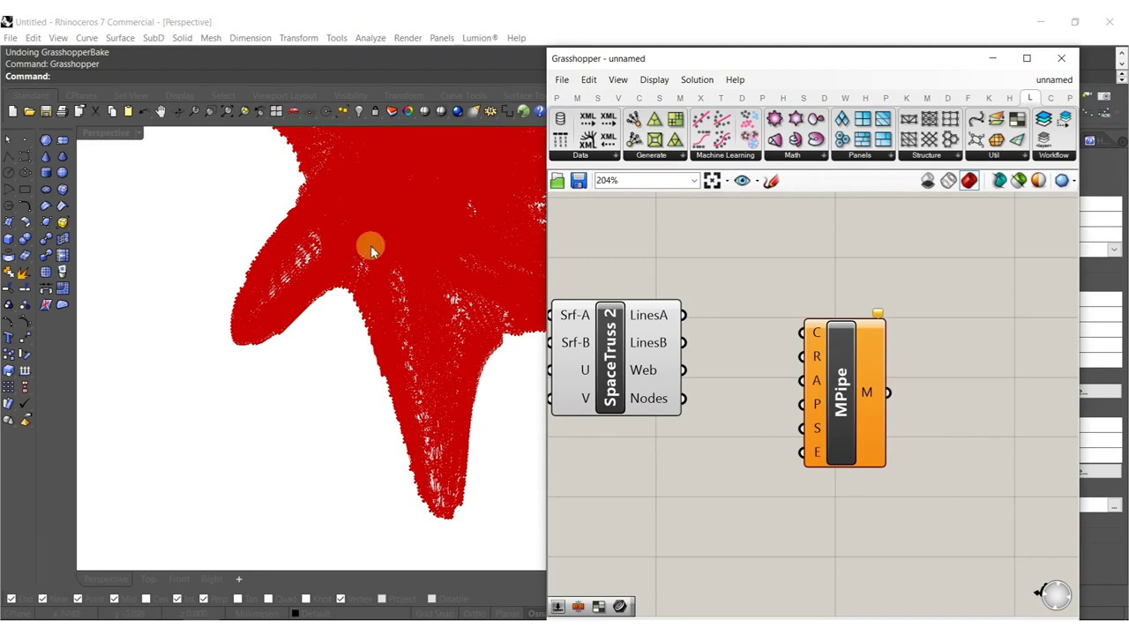
# Make room beside Mesh Pipe and connect a Caps slider set to 0.
pyautogui.moveTo(662, 320)
pyautogui.moveTo(831, 437); pyautogui.dragTo(889, 435)
pyautogui.click(828, 438)
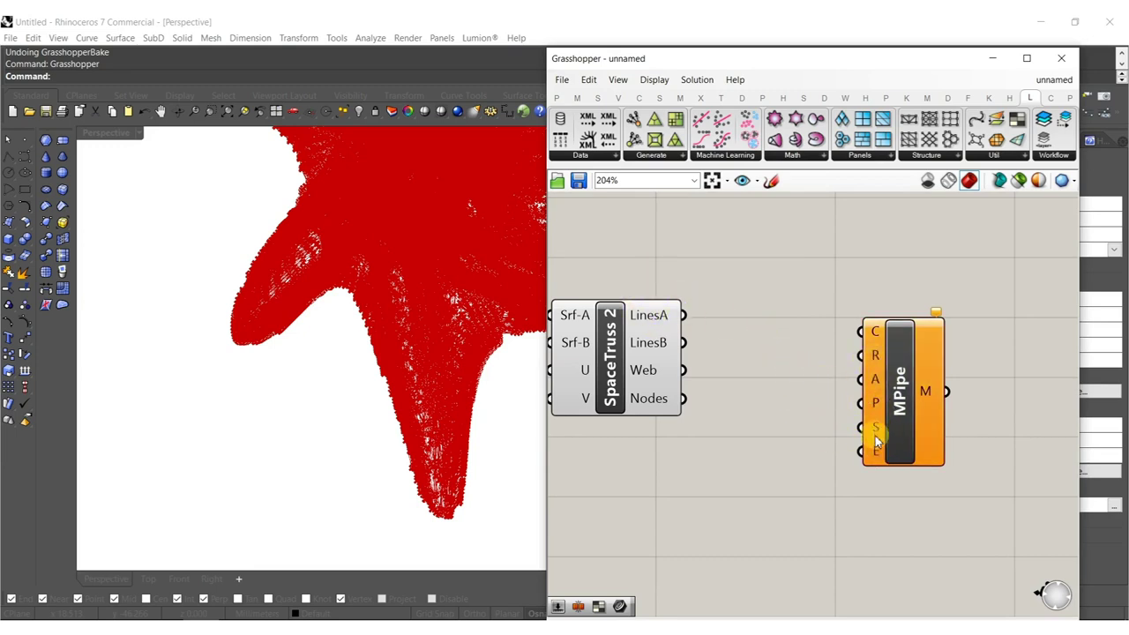
pyautogui.doubleClick(798, 456)
pyautogui.write('0')
pyautogui.press('Return')
pyautogui.moveTo(850, 457)
pyautogui.mouseDown()
pyautogui.moveTo(782, 444)
pyautogui.moveTo(807, 456)
pyautogui.moveTo(863, 452)
pyautogui.mouseUp()
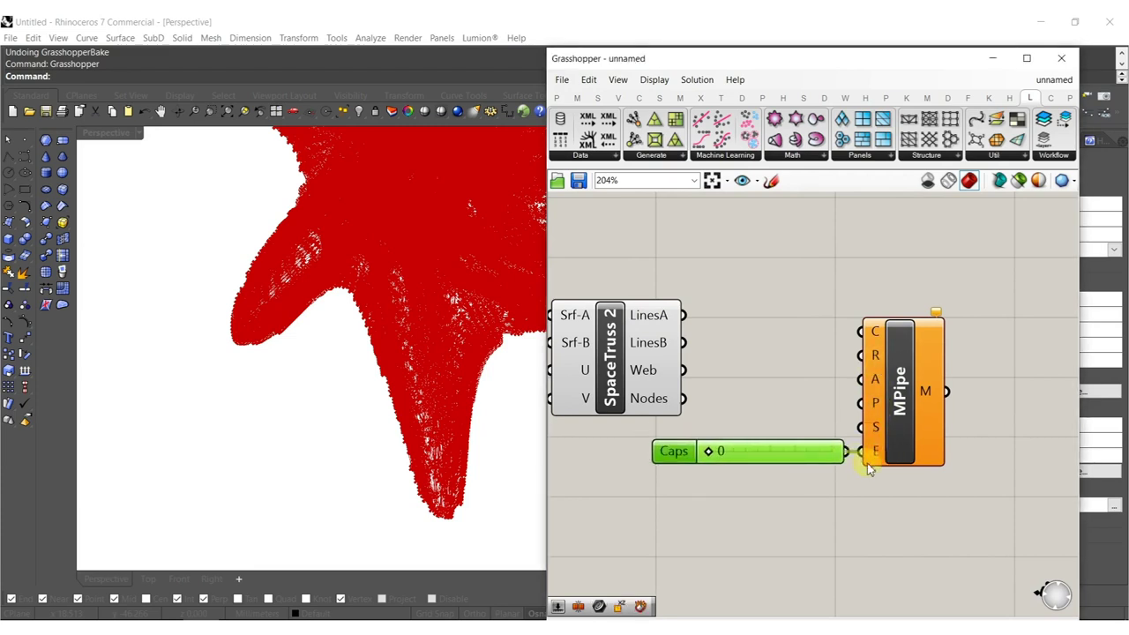
# Add a slider set to 3, connect it to Mesh Pipe's Segments input and shift Mesh Pipe further along.
pyautogui.doubleClick(816, 426)
pyautogui.write('3')
pyautogui.press('Return')
pyautogui.moveTo(816, 423); pyautogui.dragTo(787, 426)
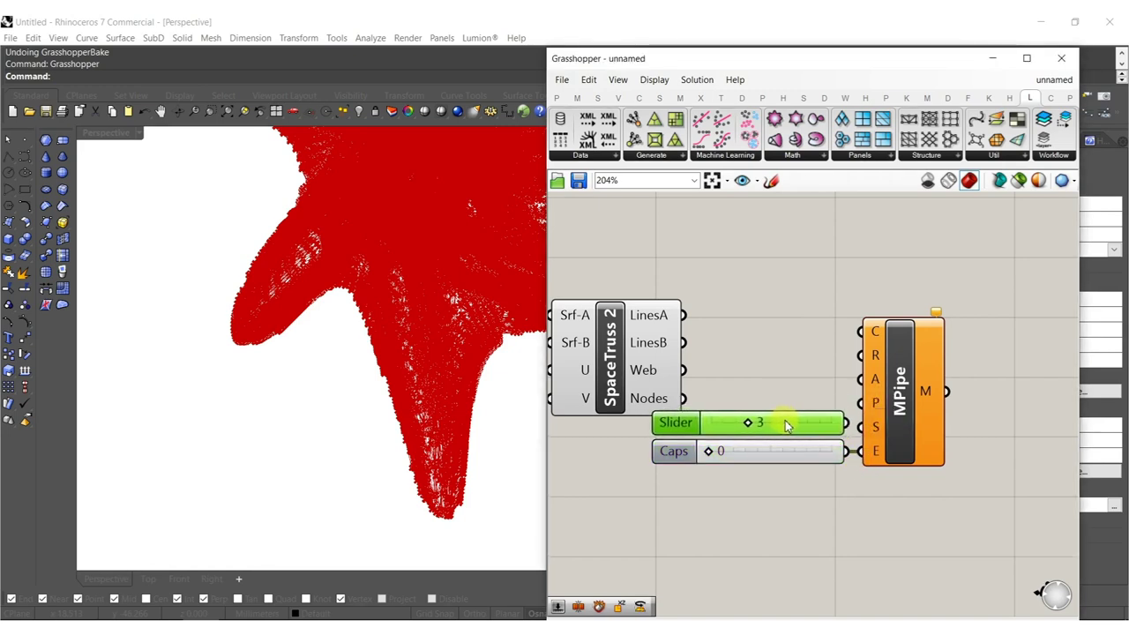
pyautogui.moveTo(865, 437); pyautogui.dragTo(942, 432)
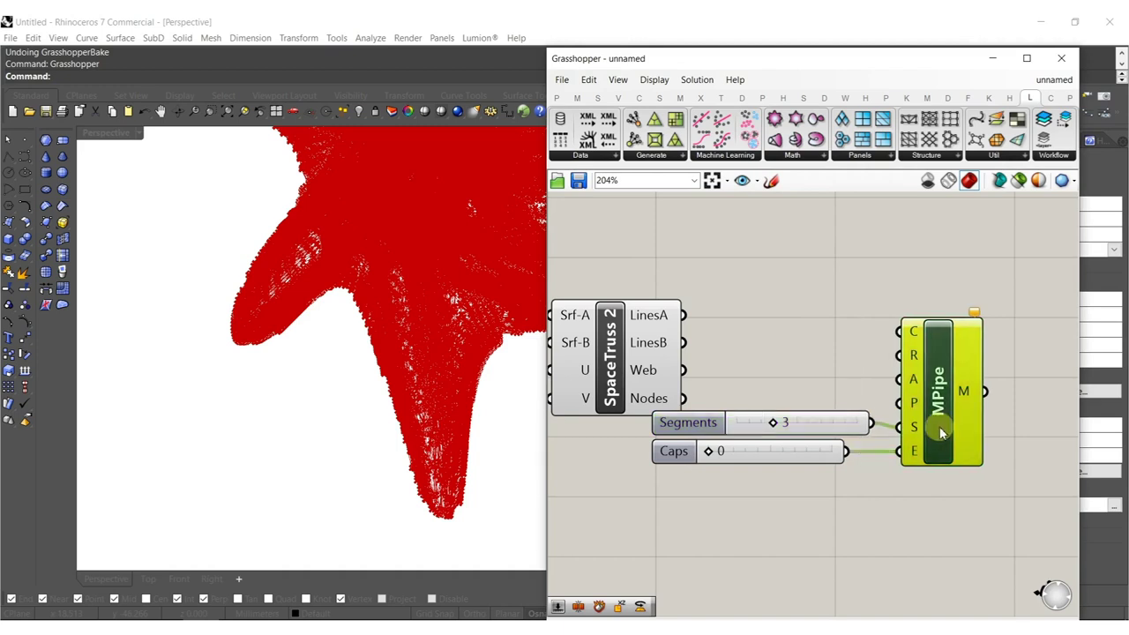
# Set Mesh Pipe's Radius with a slider of 0.125 and feed the LinesA output into its curve input.
pyautogui.doubleClick(829, 361)
pyautogui.write('.125')
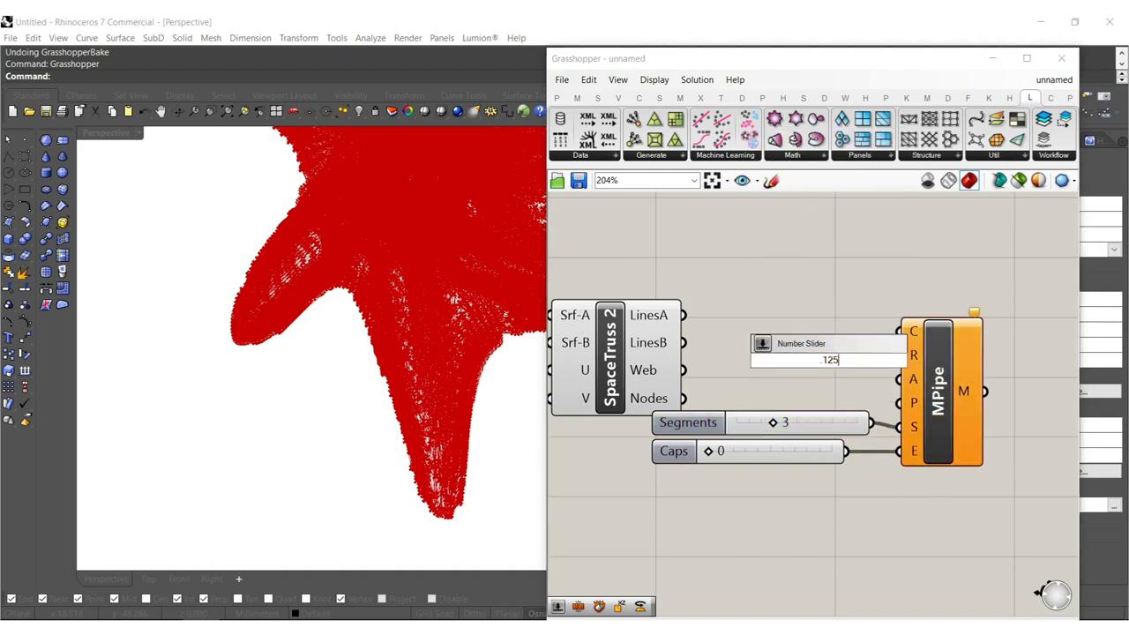
pyautogui.press('Return')
pyautogui.moveTo(875, 368); pyautogui.dragTo(823, 365)
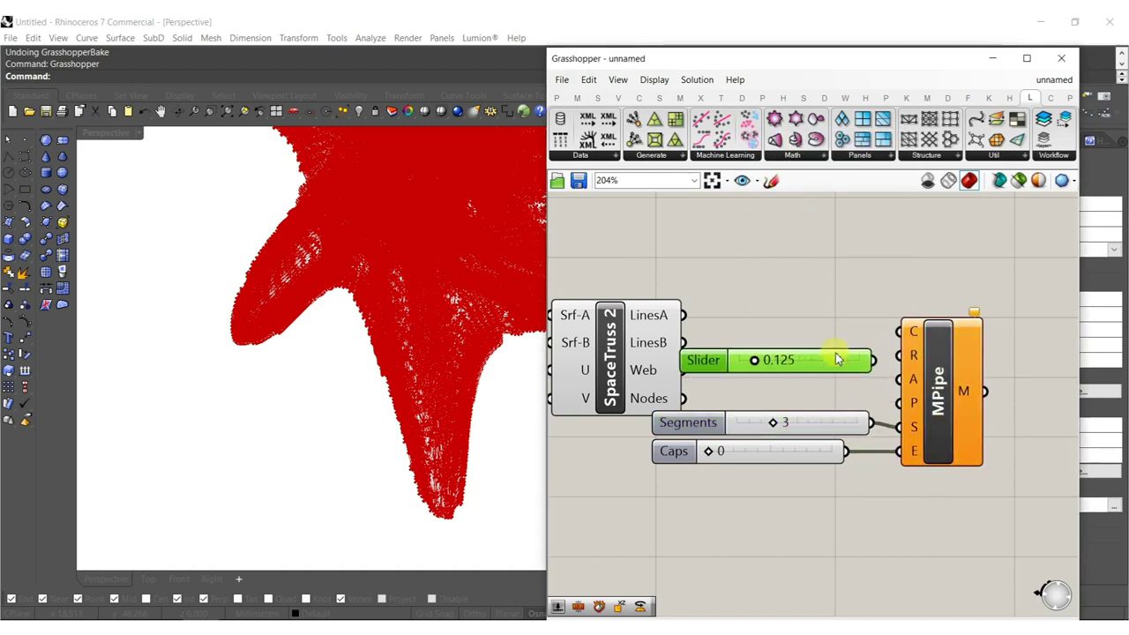
pyautogui.moveTo(902, 331); pyautogui.dragTo(683, 315)
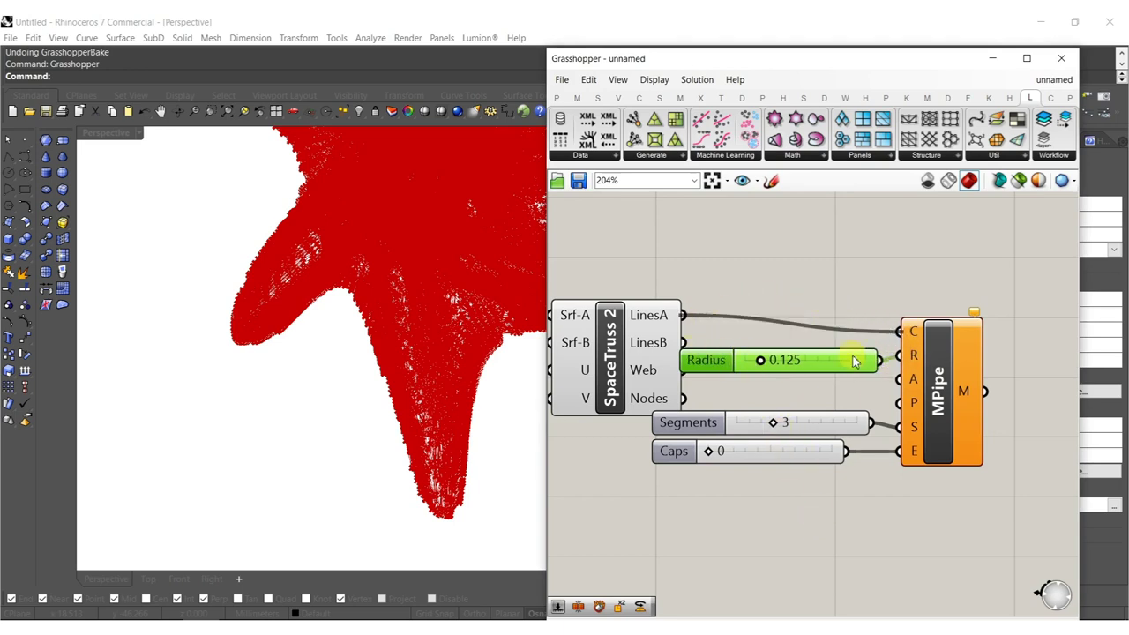
# Move Mesh Pipe and its sliders further from SpaceTruss 2 and add LinesB and Web to its curve input.
pyautogui.moveTo(965, 517); pyautogui.dragTo(743, 247)
pyautogui.moveTo(950, 392); pyautogui.dragTo(1036, 376)
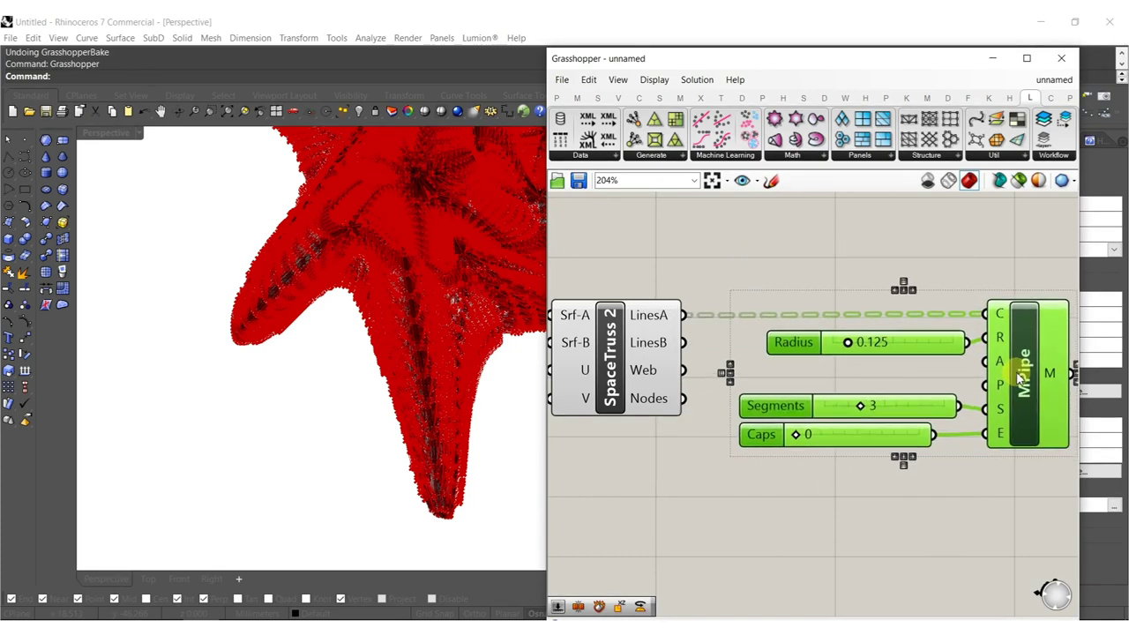
pyautogui.moveTo(982, 318); pyautogui.dragTo(675, 345)
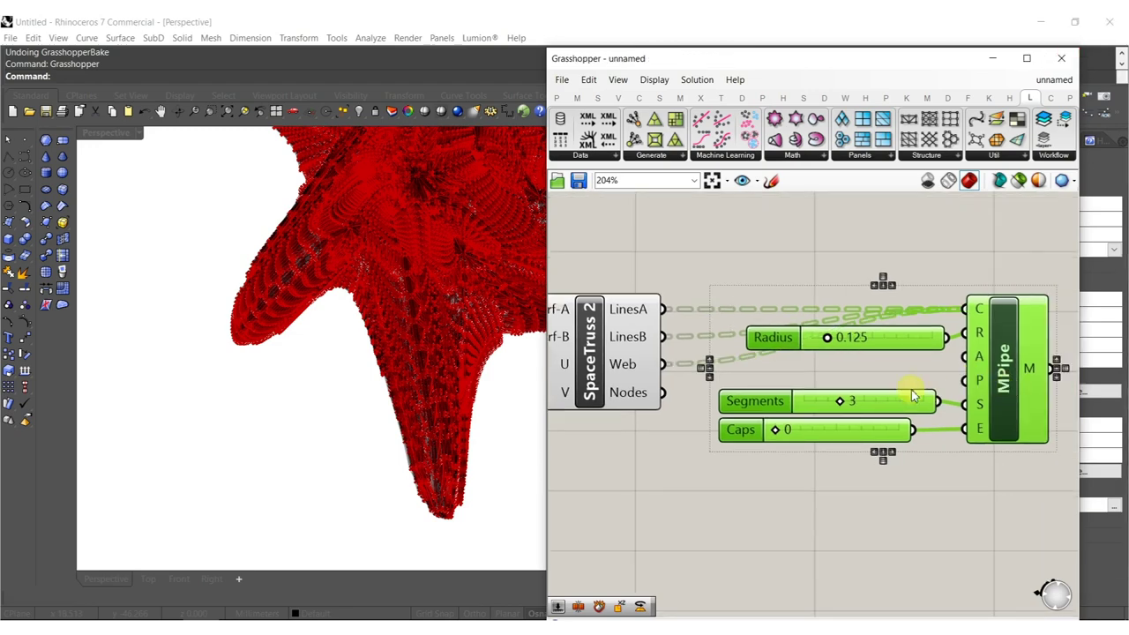
pyautogui.click(983, 479)
# Turn off the preview of Scale, SpaceTruss 2 and Mesh Pipe.
pyautogui.scroll(-6, 905, 448)
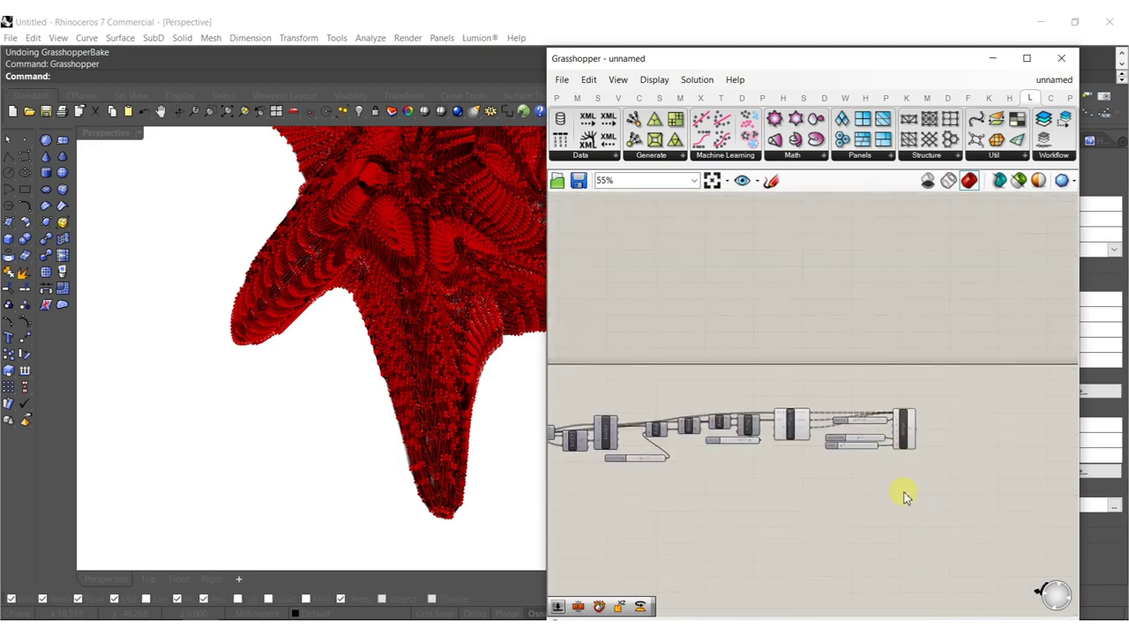
pyautogui.moveTo(903, 492); pyautogui.dragTo(736, 361)
pyautogui.middleClick(819, 443)
pyautogui.click(870, 395)
pyautogui.click(869, 399)
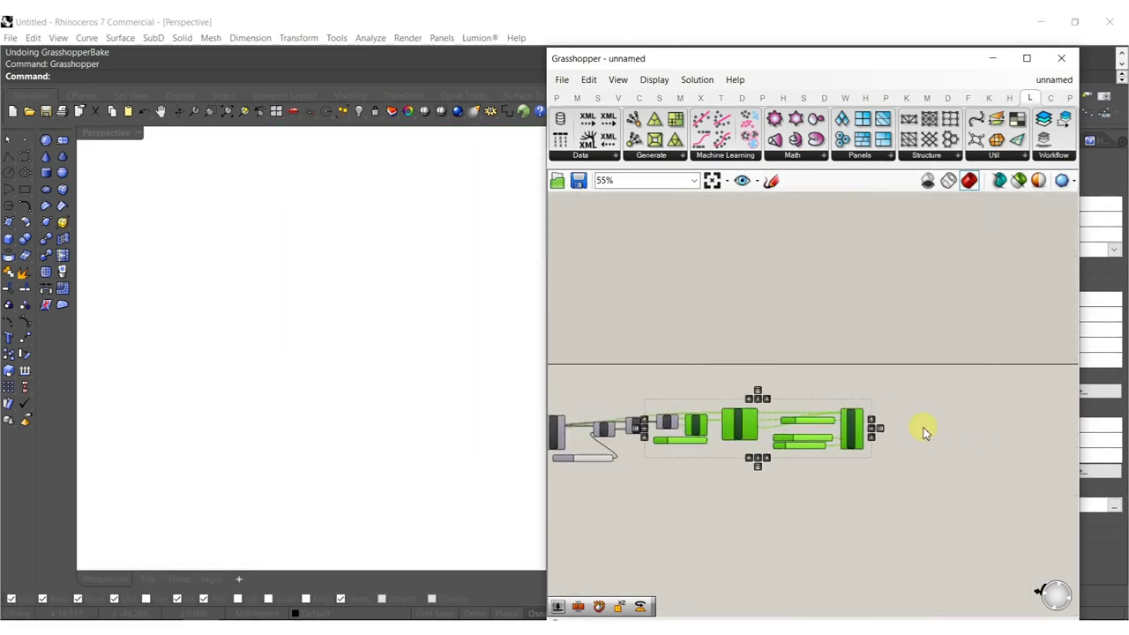
pyautogui.doubleClick(914, 432)
pyautogui.write('join')
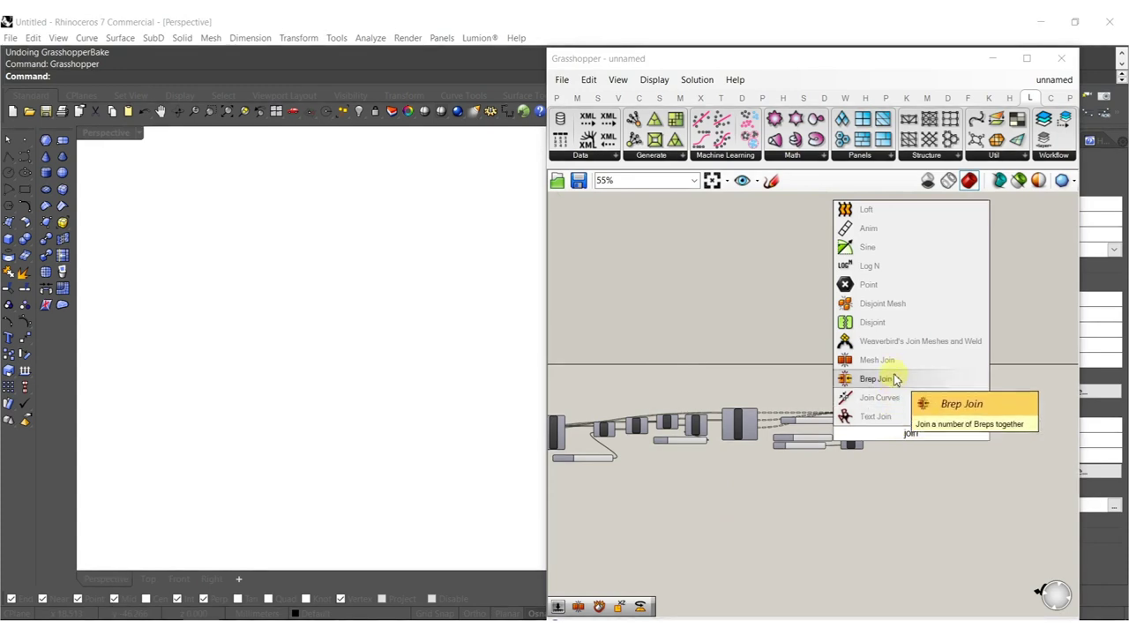
pyautogui.click(895, 379)
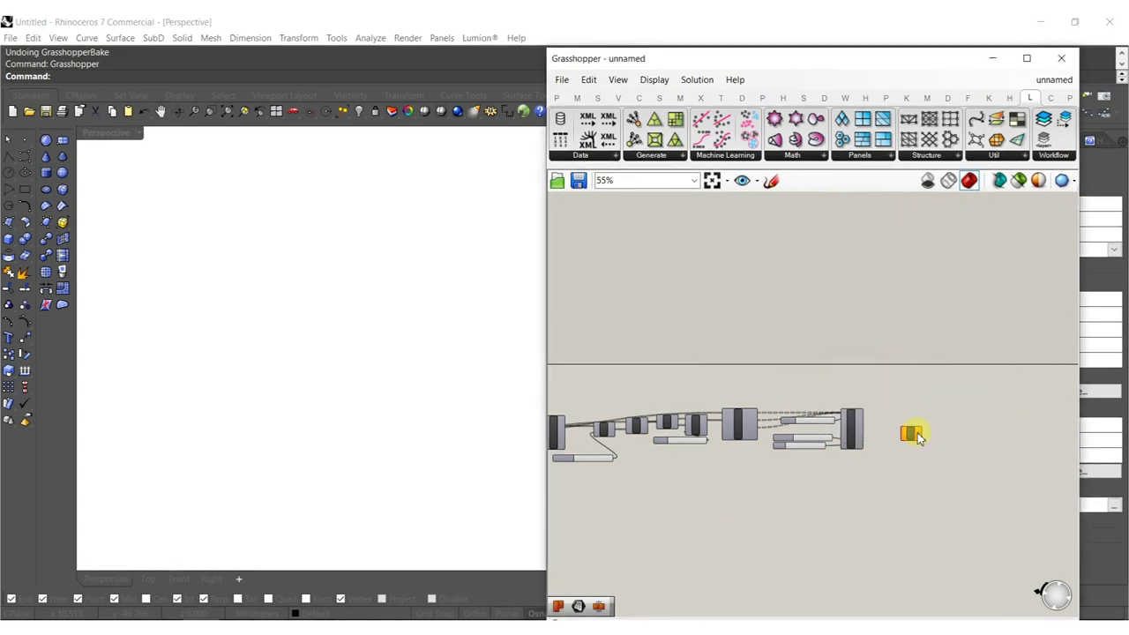
# Add a Mesh Join component after Mesh Pipe.
pyautogui.doubleClick(913, 436)
pyautogui.write('m')
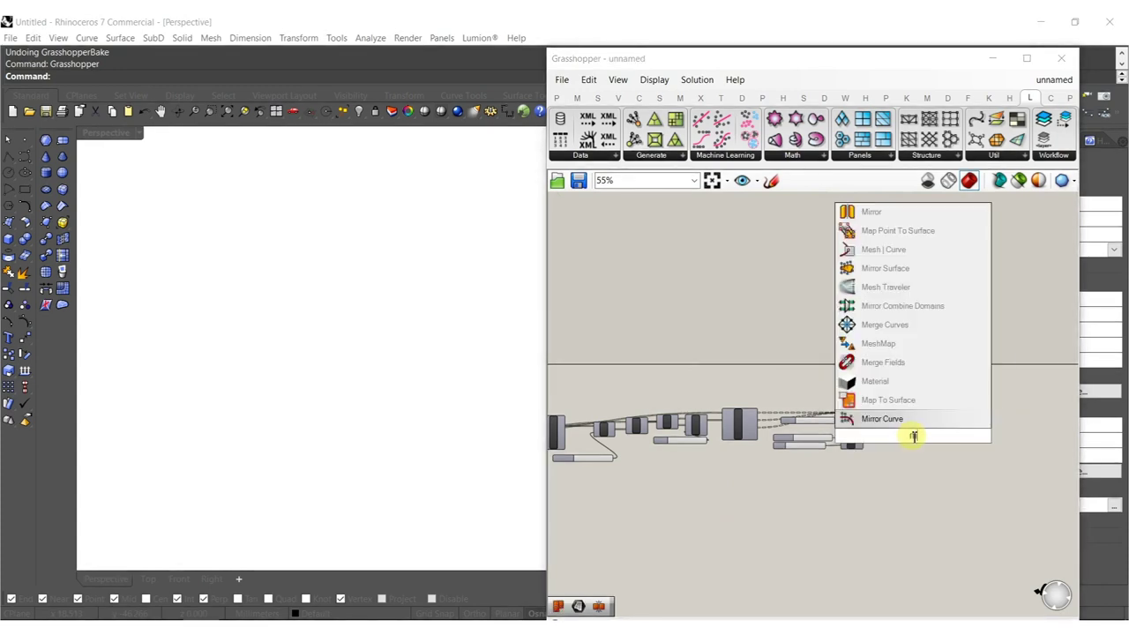
pyautogui.press('BackSpace')
pyautogui.write('joi')
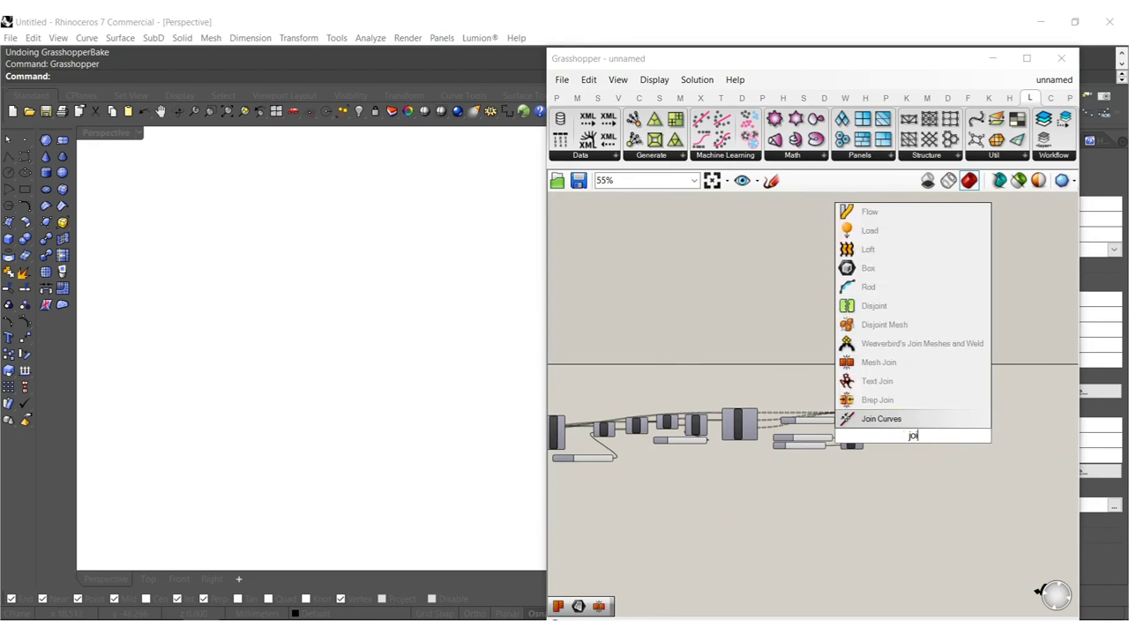
pyautogui.click(881, 363)
# Flatten the Mesh Join input and connect Mesh Pipe's mesh output to it.
pyautogui.scroll(6, 926, 441)
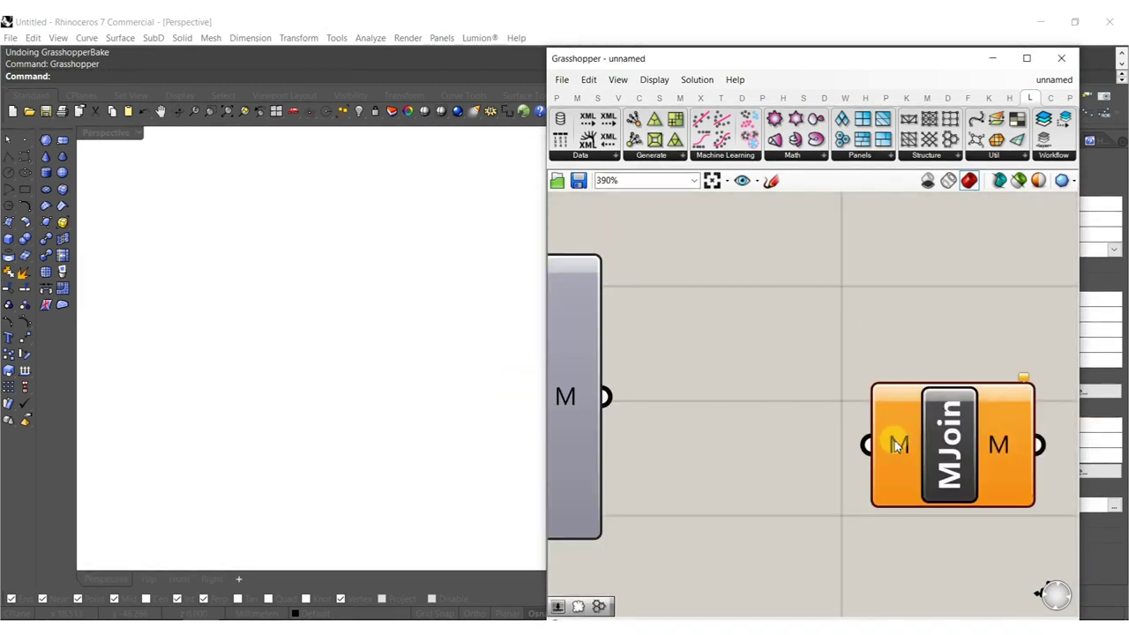
pyautogui.rightClick(896, 446)
pyautogui.click(932, 461)
pyautogui.scroll(-3, 885, 448)
pyautogui.moveTo(873, 446); pyautogui.dragTo(839, 448)
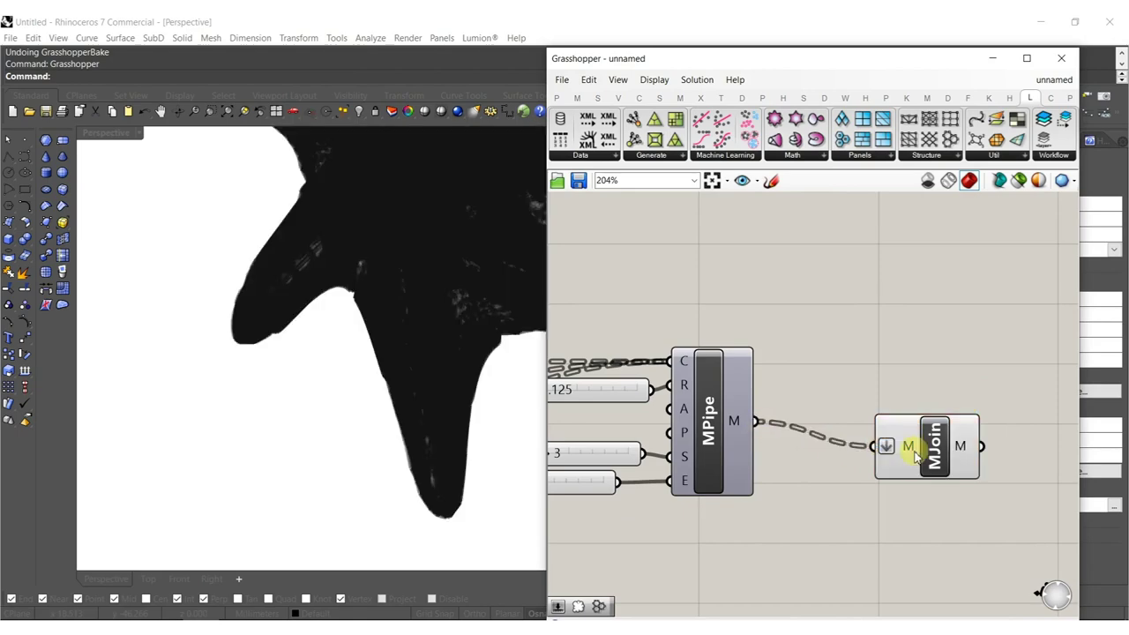
# Move Mesh Join closer to Mesh Pipe and bake its joined mesh into Rhino.
pyautogui.moveTo(917, 447); pyautogui.dragTo(829, 423)
pyautogui.middleClick(827, 418)
pyautogui.click(862, 444)
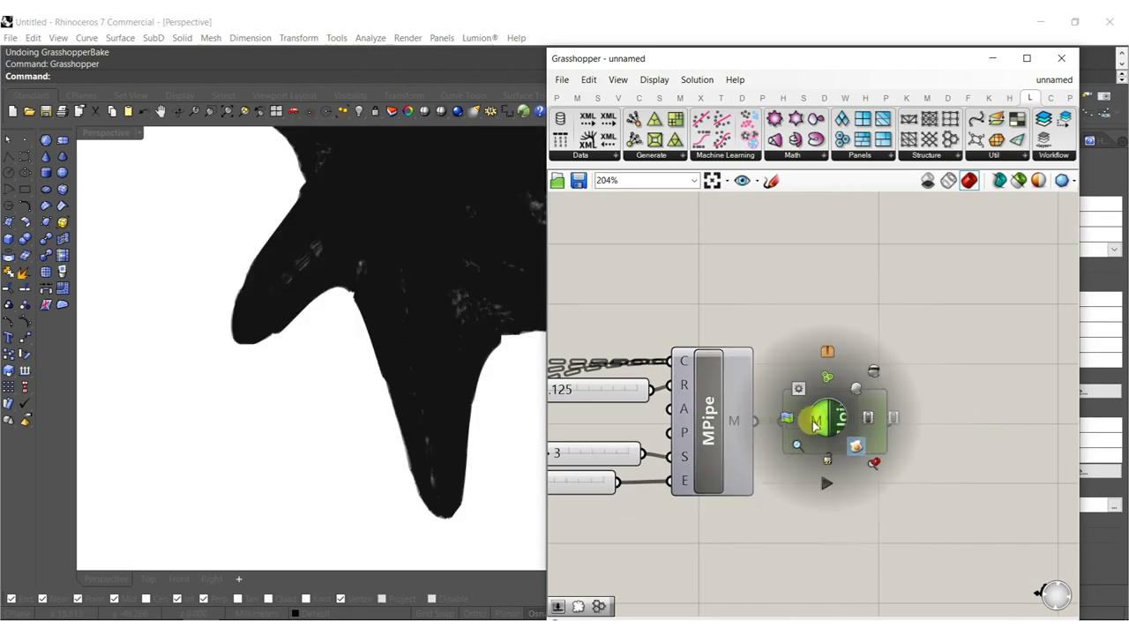
pyautogui.click(1064, 59)
pyautogui.moveTo(424, 277); pyautogui.dragTo(513, 294, button='right')
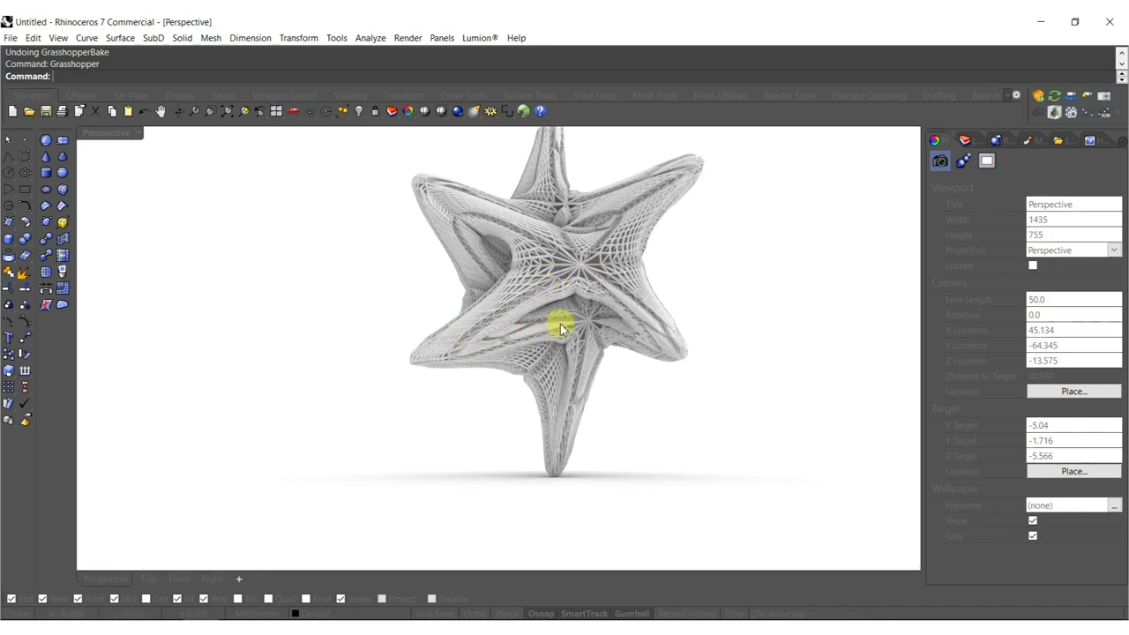
pyautogui.scroll(4, 536, 291)
pyautogui.moveTo(537, 291); pyautogui.dragTo(611, 236, button='right')
# Delete the baked mesh from Rhino and reopen Grasshopper.
pyautogui.click(558, 280)
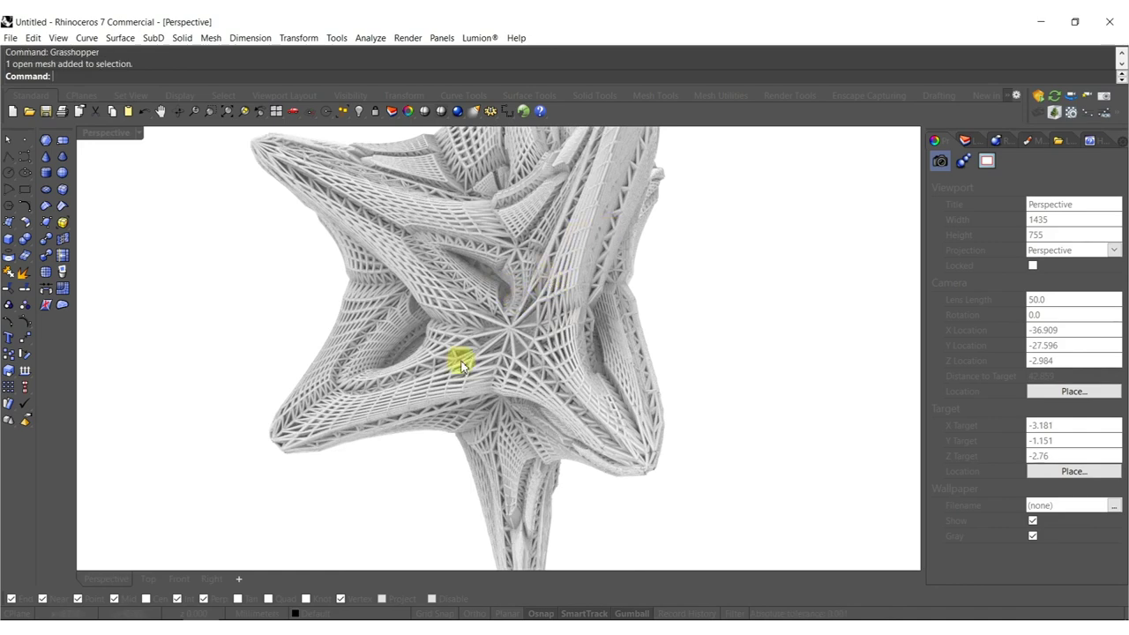
pyautogui.press('Delete')
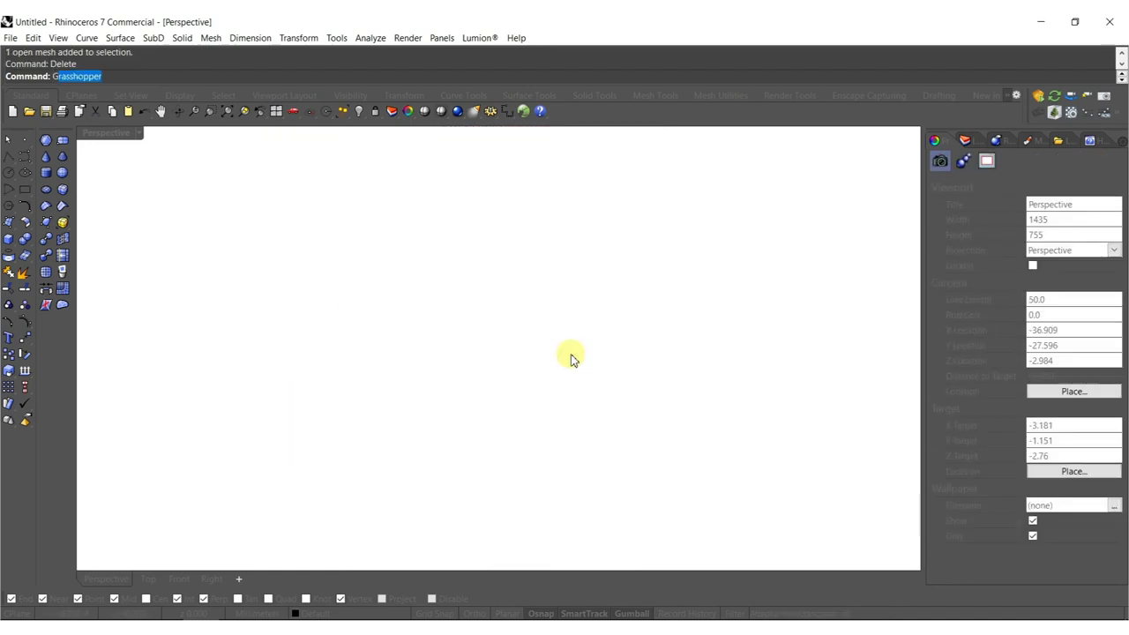
pyautogui.press('Return')
# Set the MultiPipe NodeSize slider to 0.7.
pyautogui.moveTo(710, 398); pyautogui.dragTo(829, 357, button='right')
pyautogui.scroll(-6, 829, 357)
pyautogui.moveTo(665, 421); pyautogui.dragTo(723, 408, button='right')
pyautogui.scroll(6, 721, 407)
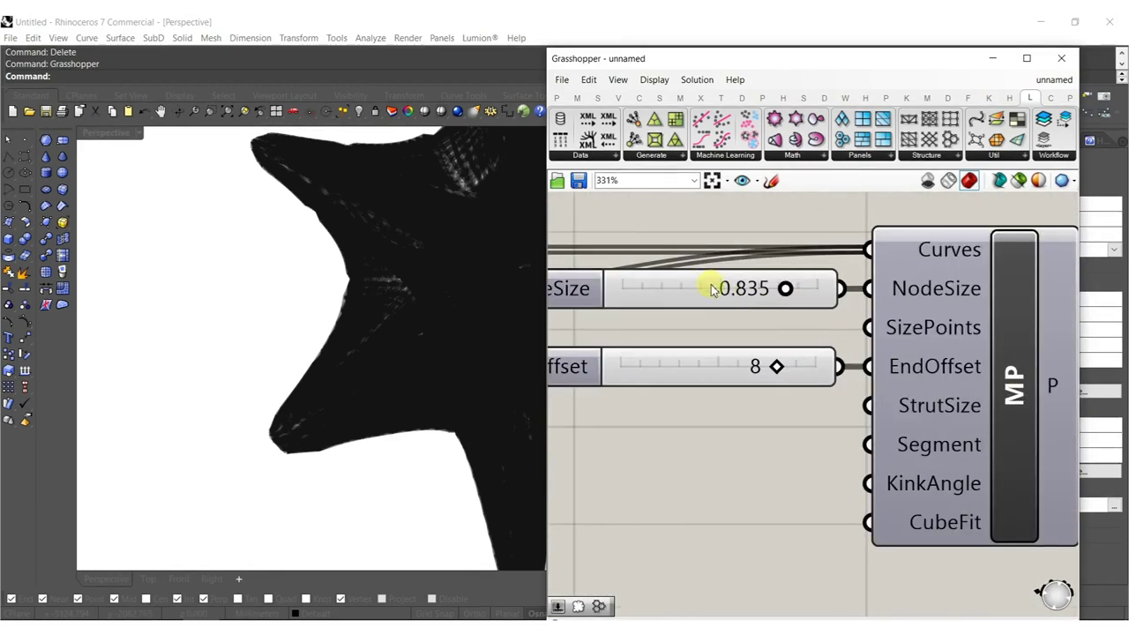
pyautogui.doubleClick(713, 289)
pyautogui.write('.')
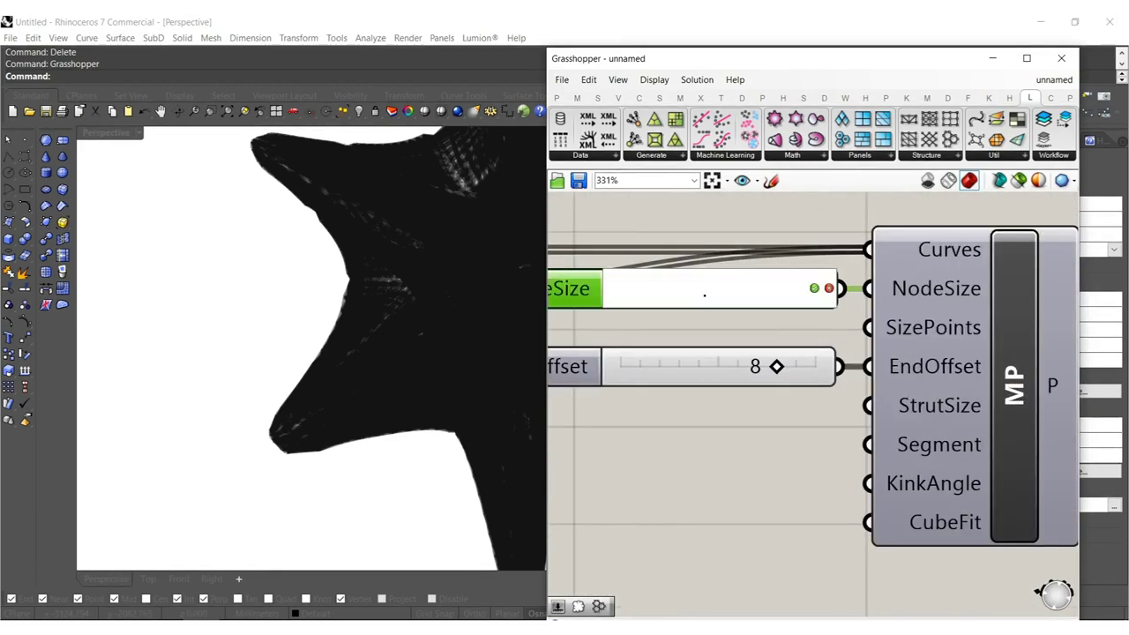
pyautogui.write('7')
pyautogui.press('Return')
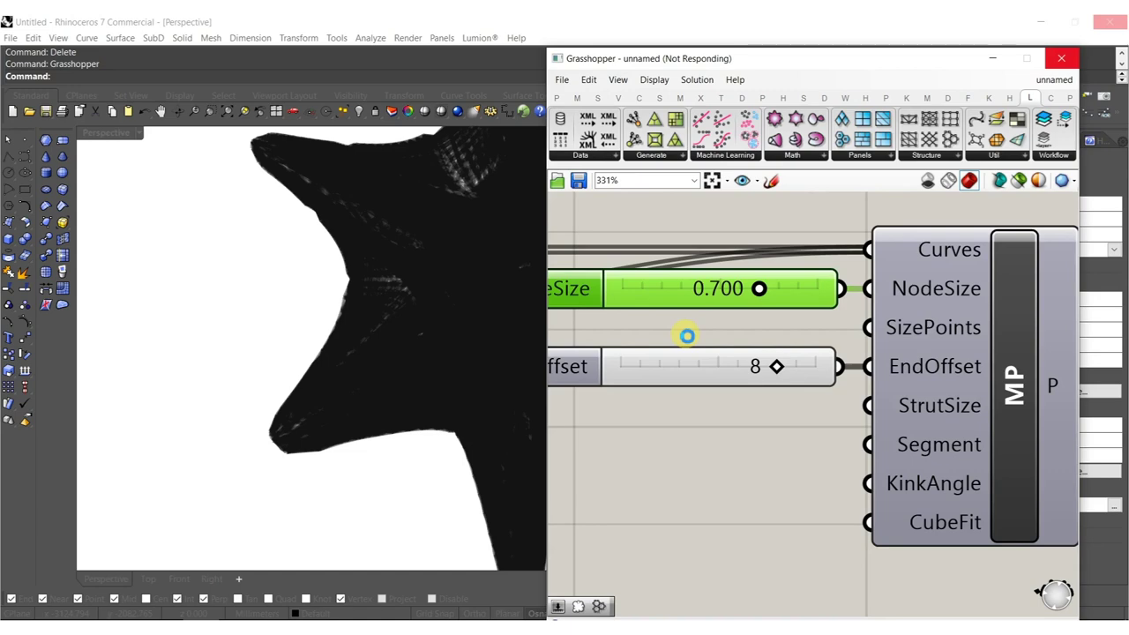
# Bake the Mesh Join result into Rhino and inspect the form with the thinner nodes.
pyautogui.scroll(-8, 683, 333)
pyautogui.scroll(3, 873, 346)
pyautogui.scroll(5, 890, 350)
pyautogui.click(923, 336)
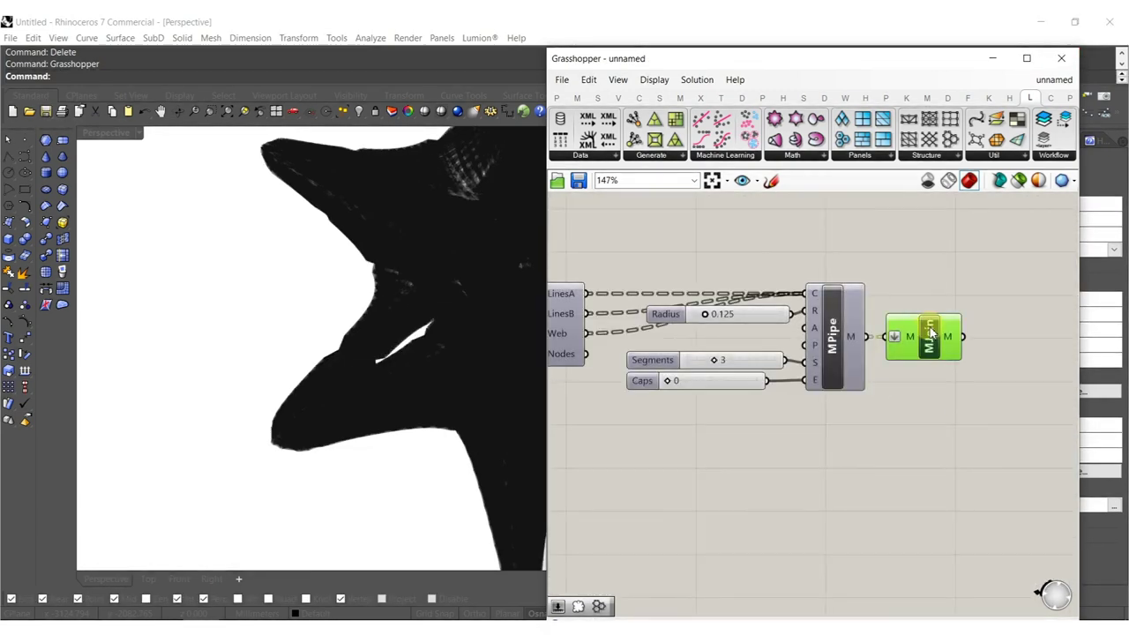
pyautogui.press('space')
pyautogui.click(955, 359)
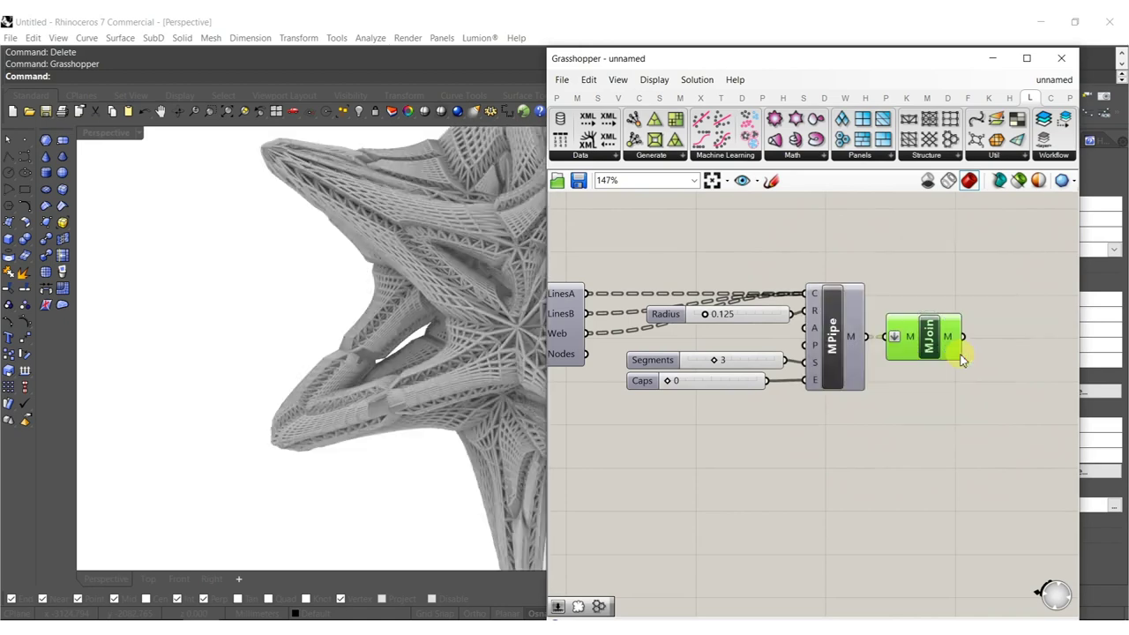
pyautogui.click(1061, 58)
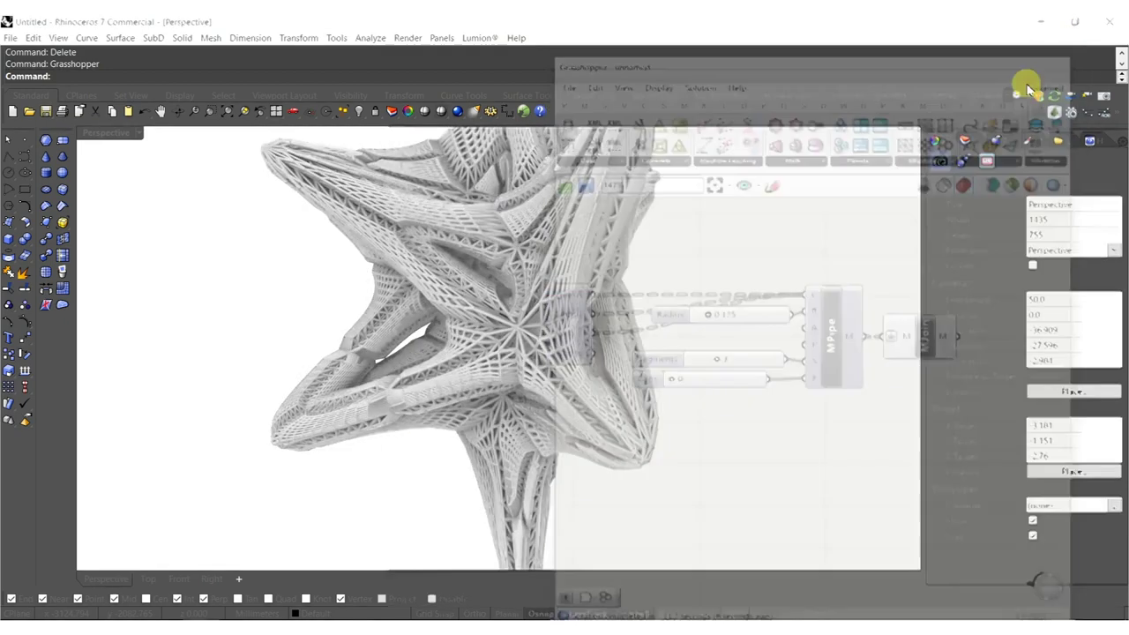
pyautogui.moveTo(643, 305); pyautogui.dragTo(539, 345, button='right')
pyautogui.scroll(-8, 507, 370)
pyautogui.scroll(5, 639, 375)
pyautogui.scroll(3, 617, 358)
pyautogui.moveTo(617, 358); pyautogui.dragTo(484, 329, button='right')
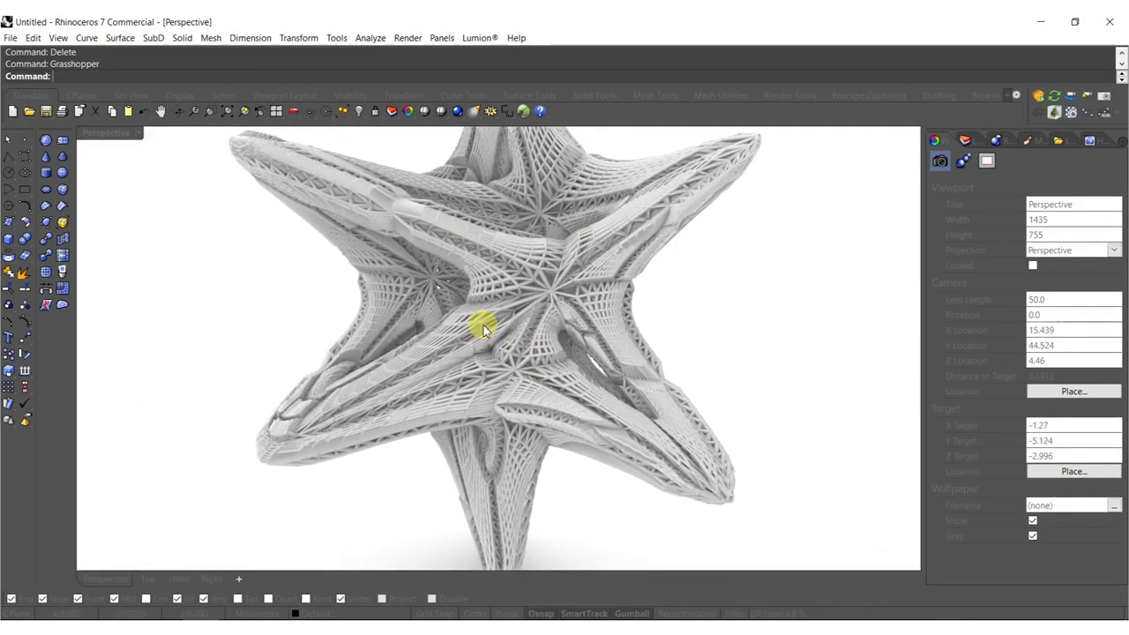
# Delete the baked thinner-node mesh and reopen Grasshopper.
pyautogui.click(572, 399)
pyautogui.press('Delete')
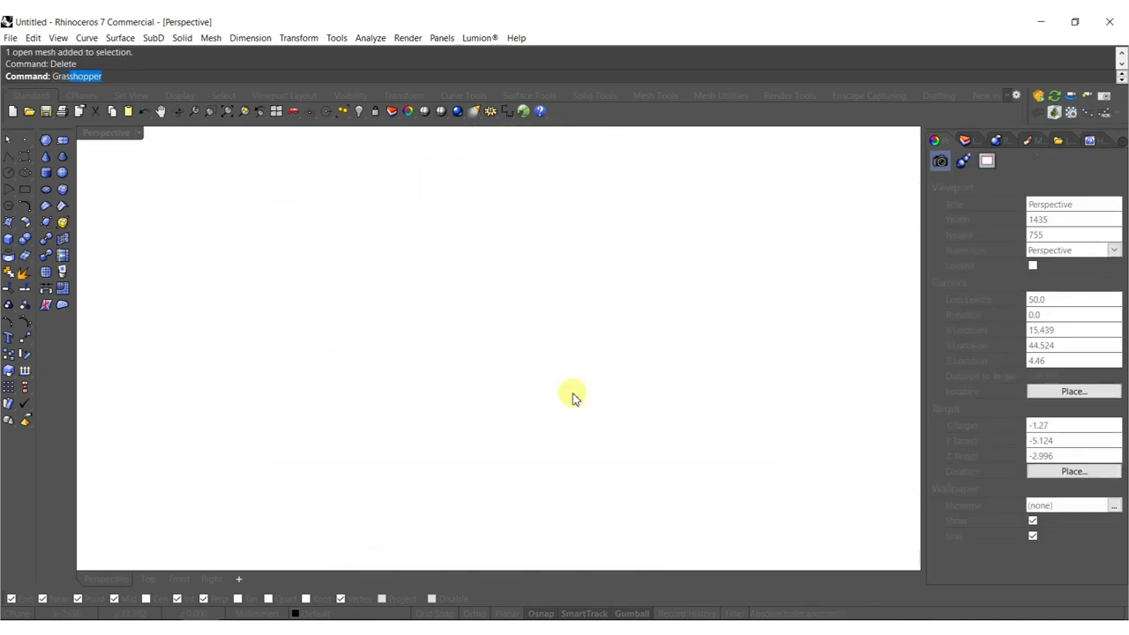
pyautogui.press('Return')
# Set the Radius slider of the first Sphere component to 20.
pyautogui.moveTo(648, 411); pyautogui.dragTo(900, 411, button='right')
pyautogui.scroll(-6, 900, 413)
pyautogui.moveTo(630, 432); pyautogui.dragTo(914, 411, button='right')
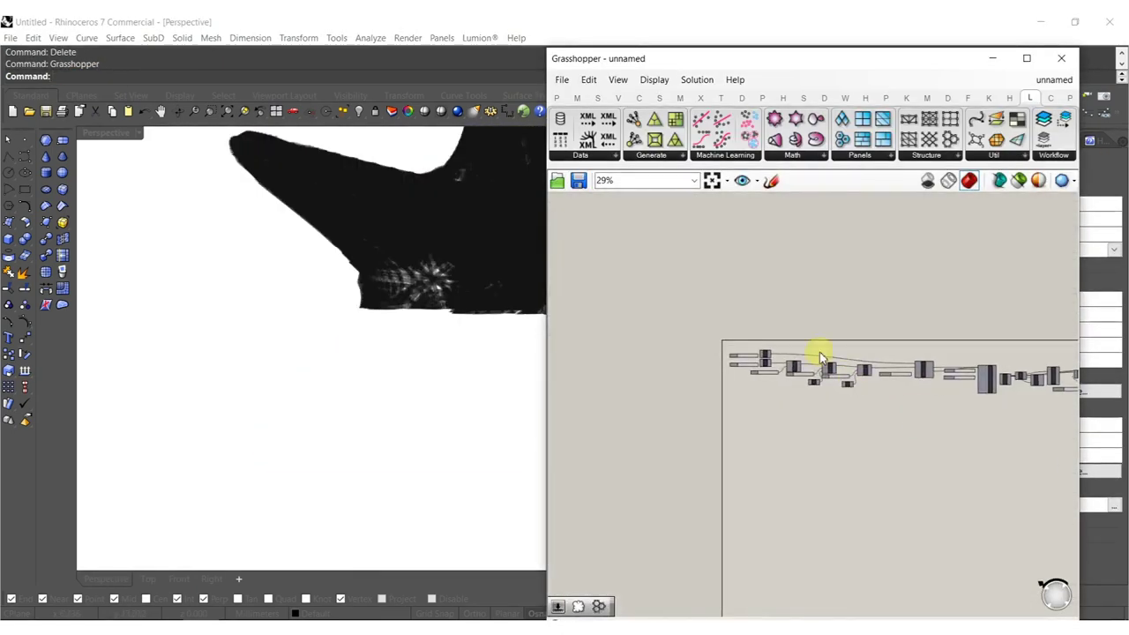
pyautogui.scroll(5, 819, 352)
pyautogui.doubleClick(777, 412)
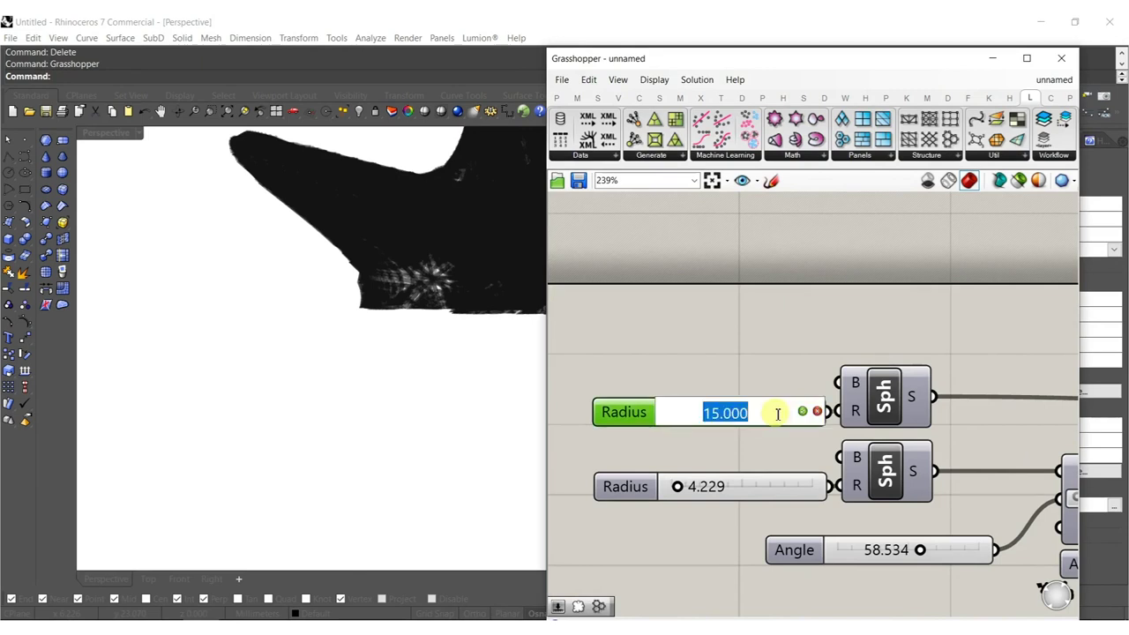
pyautogui.press('Return')
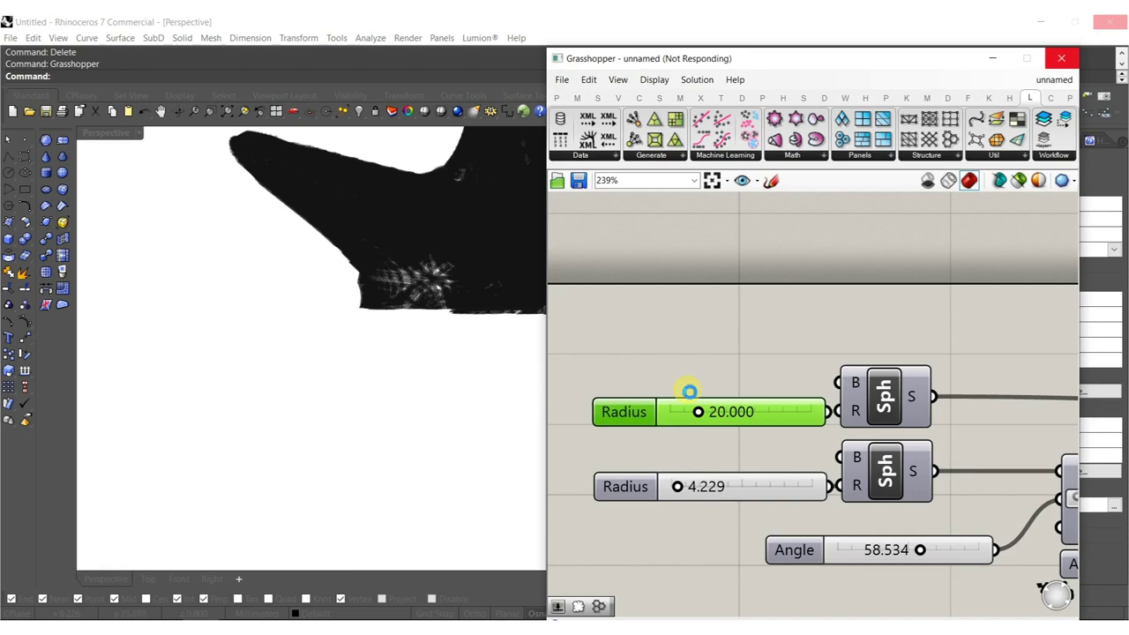
# Bake the Mesh Join output into Rhino and inspect the enlarged form.
pyautogui.scroll(-10, 728, 350)
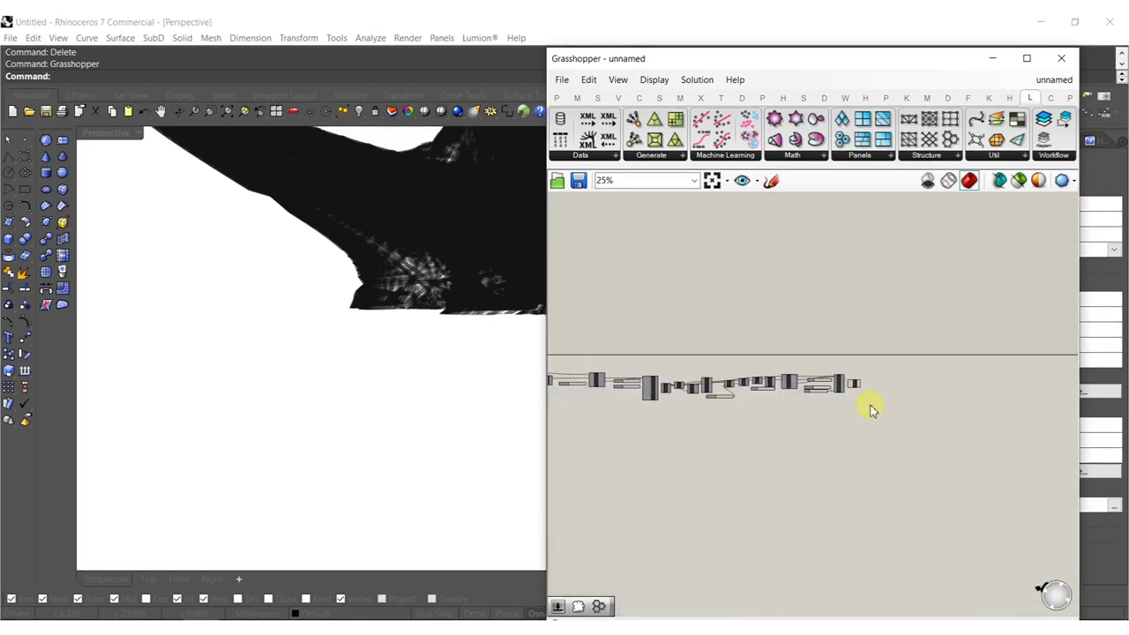
pyautogui.scroll(10, 870, 410)
pyautogui.click(852, 360)
pyautogui.middleClick(850, 357)
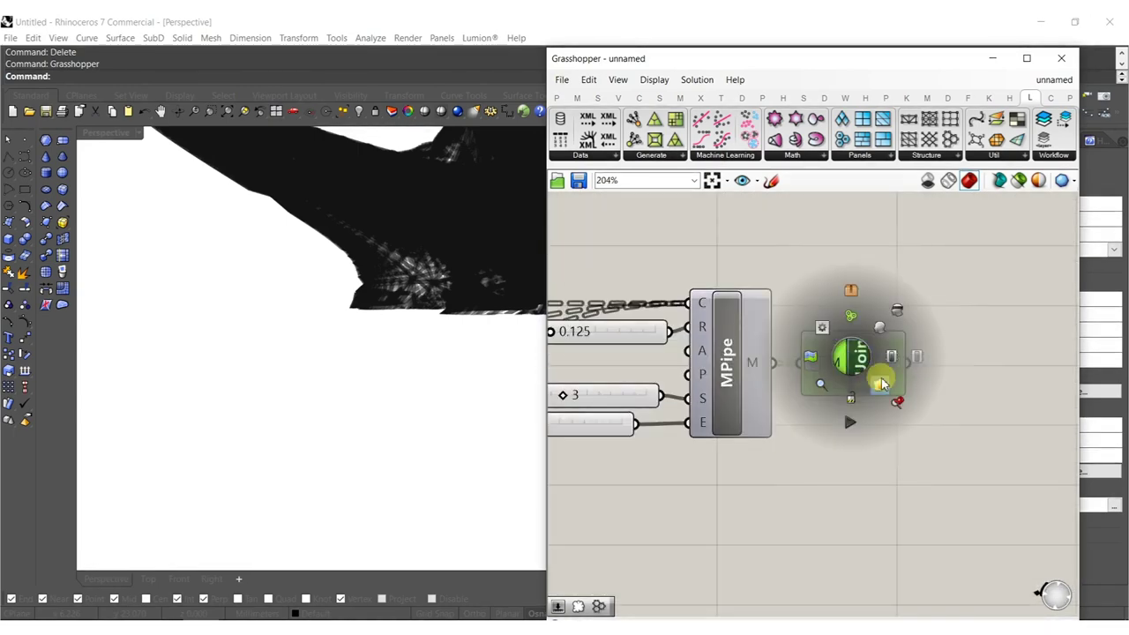
pyautogui.click(1060, 58)
pyautogui.scroll(-5, 688, 335)
pyautogui.moveTo(555, 378); pyautogui.dragTo(597, 362, button='right')
pyautogui.scroll(5, 492, 416)
pyautogui.moveTo(492, 416); pyautogui.dragTo(517, 222, button='right')
pyautogui.moveTo(512, 294); pyautogui.dragTo(511, 344, button='right')
pyautogui.scroll(-5, 512, 343)
pyautogui.moveTo(547, 379); pyautogui.dragTo(594, 372, button='right')
# Select the baked mesh and rotate it with the gumball so it stands on its lower arms.
pyautogui.click(479, 319)
pyautogui.keyDown('shift'); pyautogui.moveTo(399, 319); pyautogui.dragTo(418, 349, button='right'); pyautogui.keyUp('shift')
pyautogui.moveTo(438, 312); pyautogui.dragTo(360, 266)
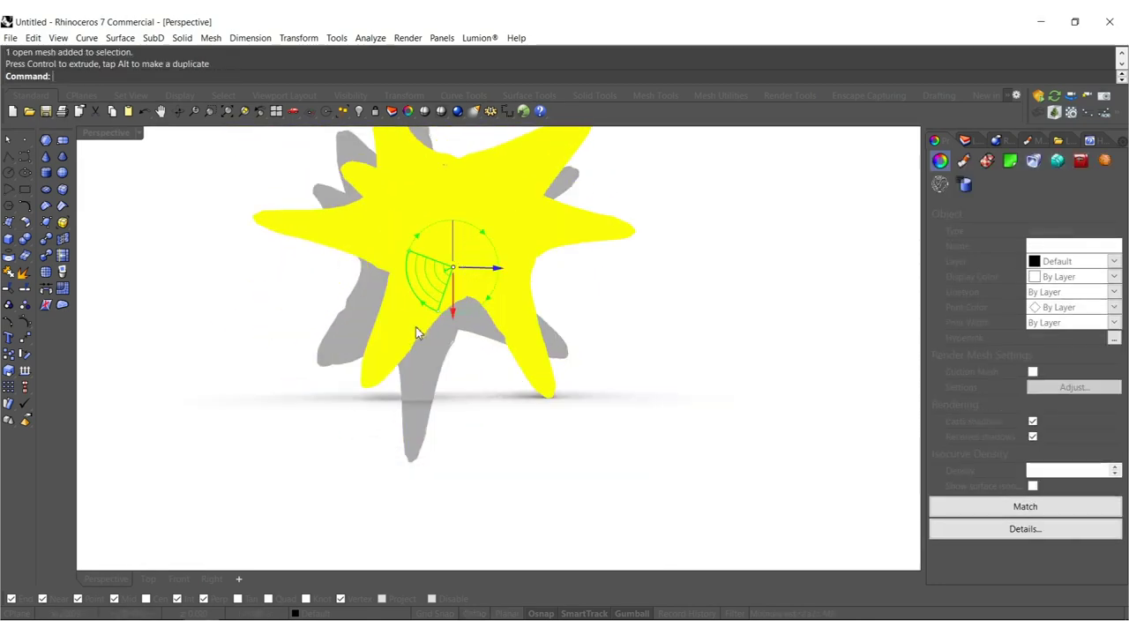
pyautogui.press('Escape')
pyautogui.scroll(2, 415, 330)
pyautogui.keyDown('shift'); pyautogui.moveTo(444, 322); pyautogui.dragTo(589, 389, button='right'); pyautogui.keyUp('shift')
# Reduce the rotated mesh's height by scaling it along the vertical axis only.
pyautogui.moveTo(693, 400); pyautogui.dragTo(381, 144)
pyautogui.keyDown('shift'); pyautogui.moveTo(508, 410); pyautogui.dragTo(474, 386, button='right'); pyautogui.keyUp('shift')
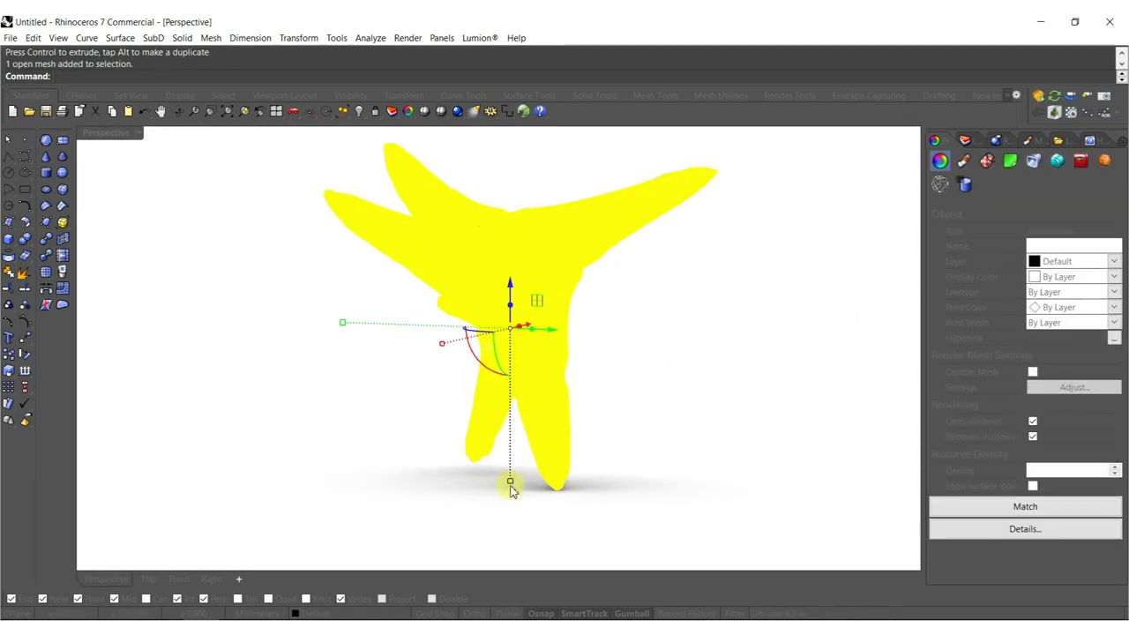
pyautogui.moveTo(511, 481); pyautogui.dragTo(511, 432)
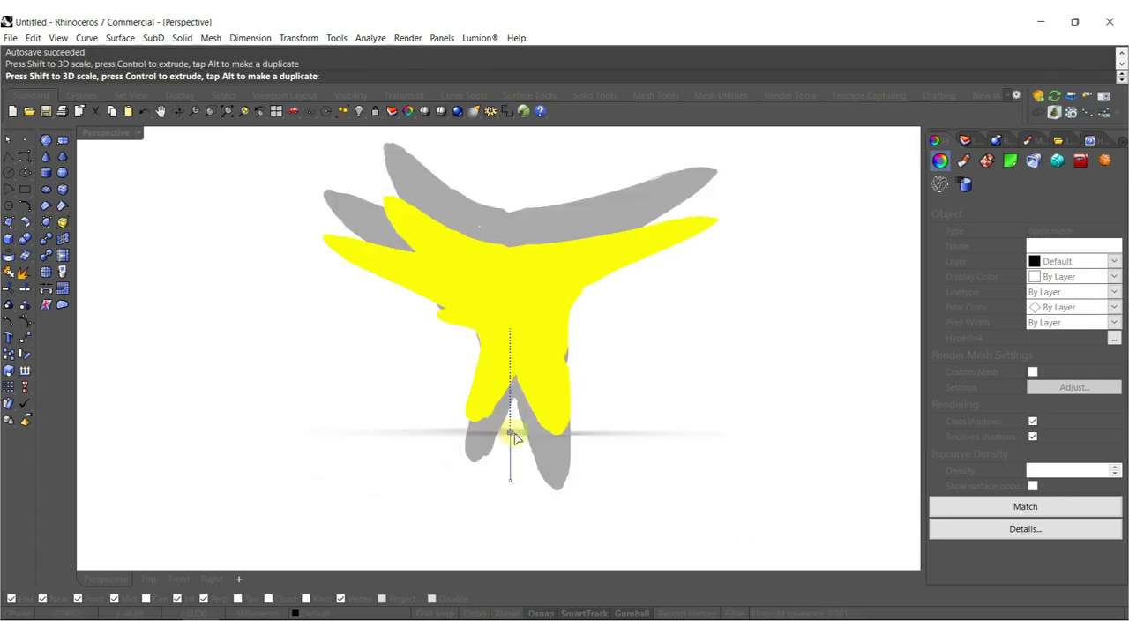
pyautogui.moveTo(661, 351); pyautogui.dragTo(693, 359)
pyautogui.press('Escape')
pyautogui.moveTo(528, 362); pyautogui.dragTo(595, 446, button='right')
# Delete the scaled mesh from Rhino and reopen Grasshopper.
pyautogui.click(595, 446)
pyautogui.press('Delete')
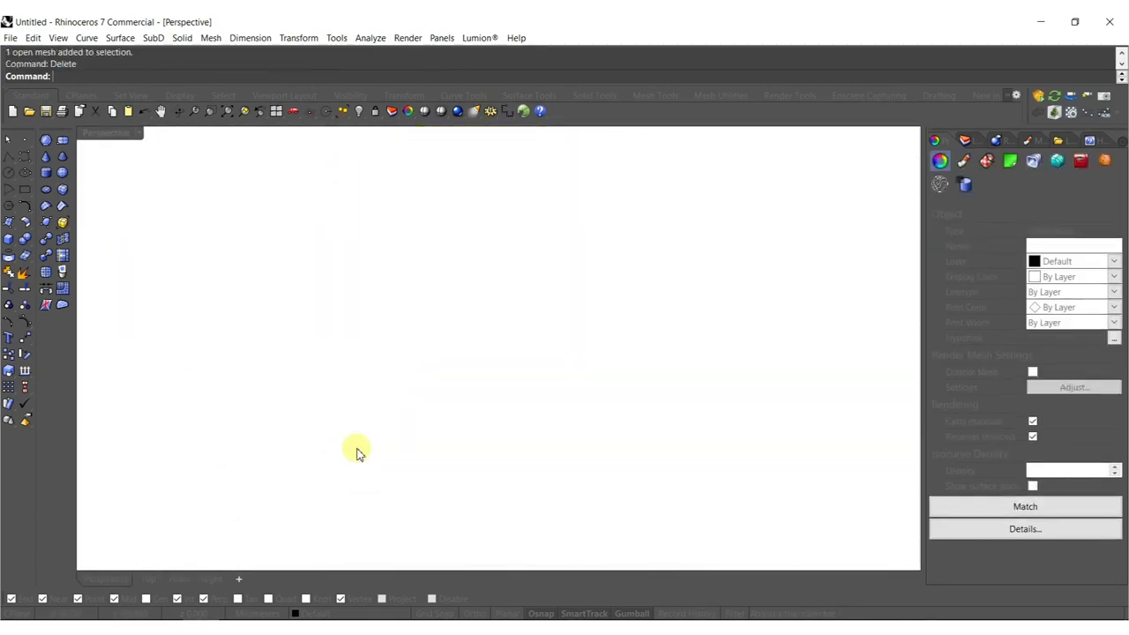
pyautogui.press('Return')
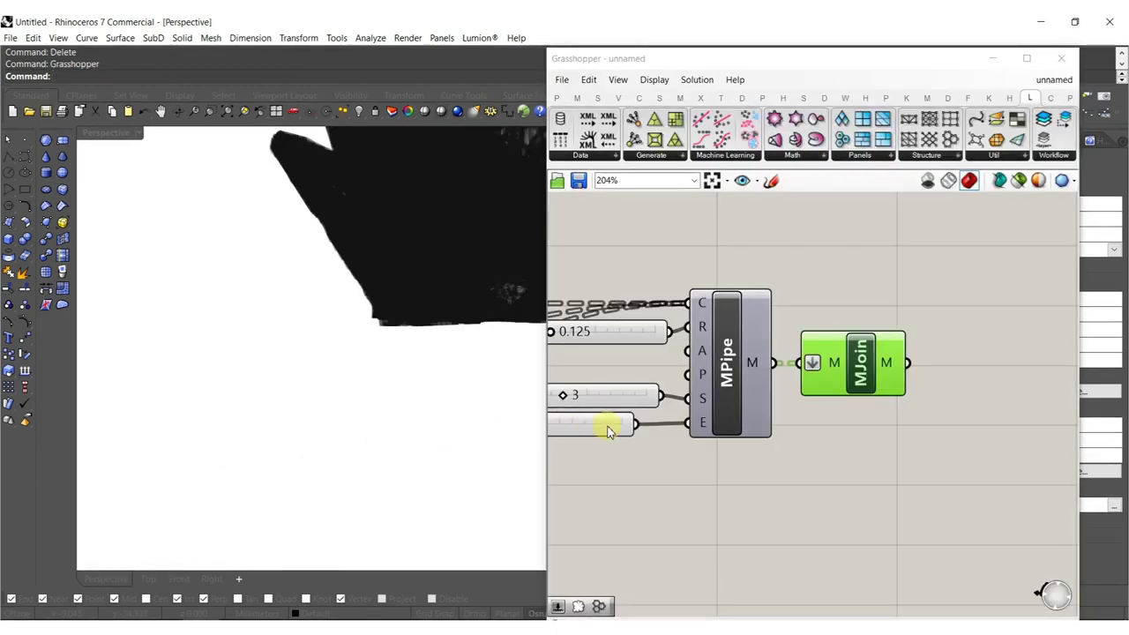
# Set the Angle slider of the Rotate component that uses the YZ plane to 40.
pyautogui.moveTo(699, 438); pyautogui.dragTo(963, 428, button='right')
pyautogui.scroll(-7, 964, 427)
pyautogui.moveTo(663, 457); pyautogui.dragTo(814, 450, button='right')
pyautogui.moveTo(623, 404); pyautogui.dragTo(622, 433, button='right')
pyautogui.scroll(5, 738, 453)
pyautogui.scroll(4, 738, 454)
pyautogui.moveTo(812, 439); pyautogui.dragTo(609, 428, button='right')
pyautogui.moveTo(909, 457); pyautogui.dragTo(791, 462, button='right')
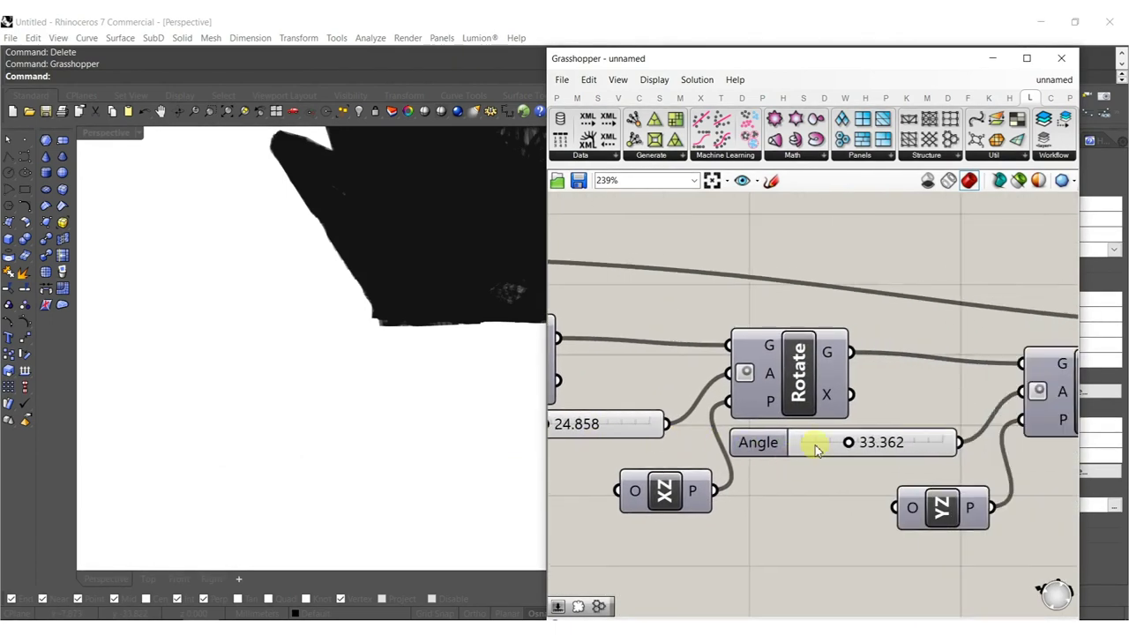
pyautogui.doubleClick(816, 449)
pyautogui.write('40')
pyautogui.press('Return')
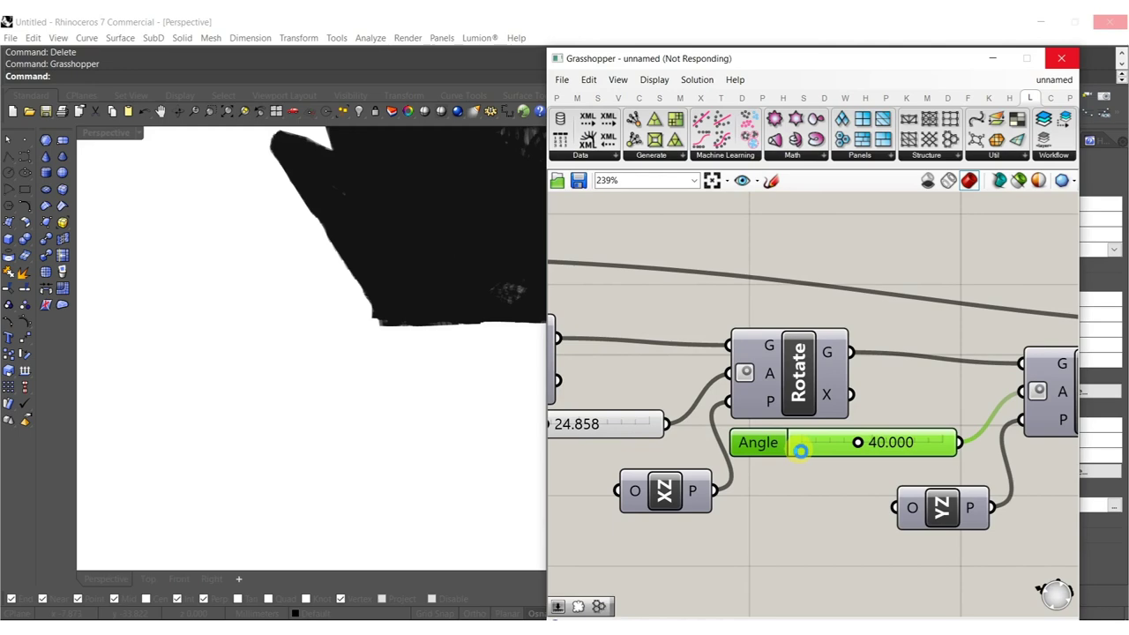
# Set the Radius slider of the first Sphere component to 10.
pyautogui.scroll(-3, 800, 450)
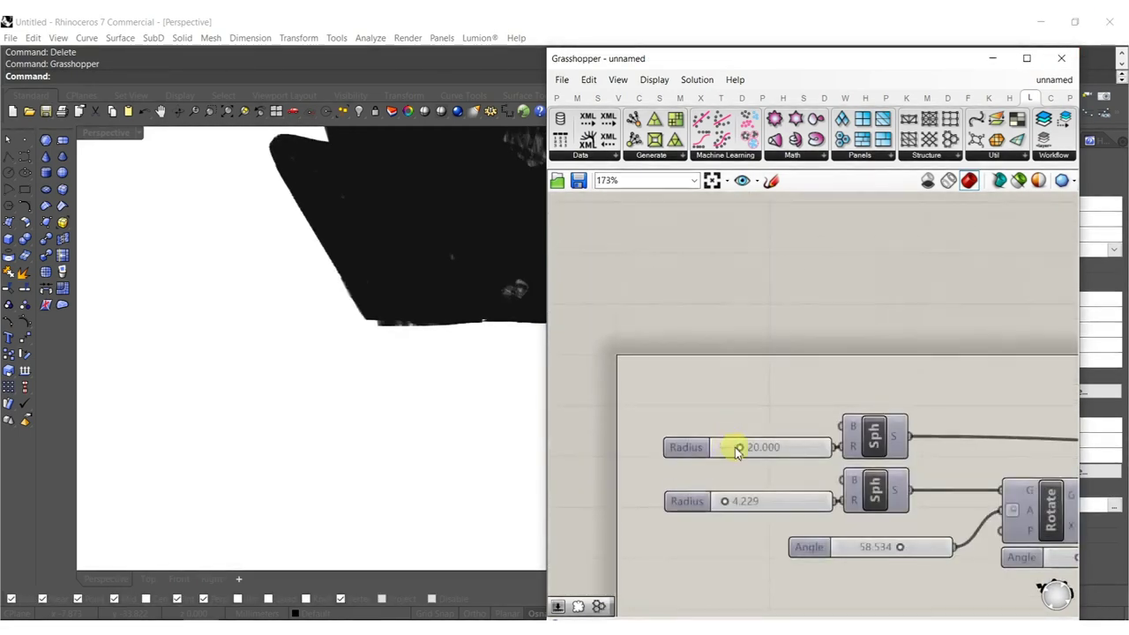
pyautogui.scroll(3, 747, 456)
pyautogui.click(817, 446)
pyautogui.doubleClick(817, 447)
pyautogui.write('1')
pyautogui.press('Return')
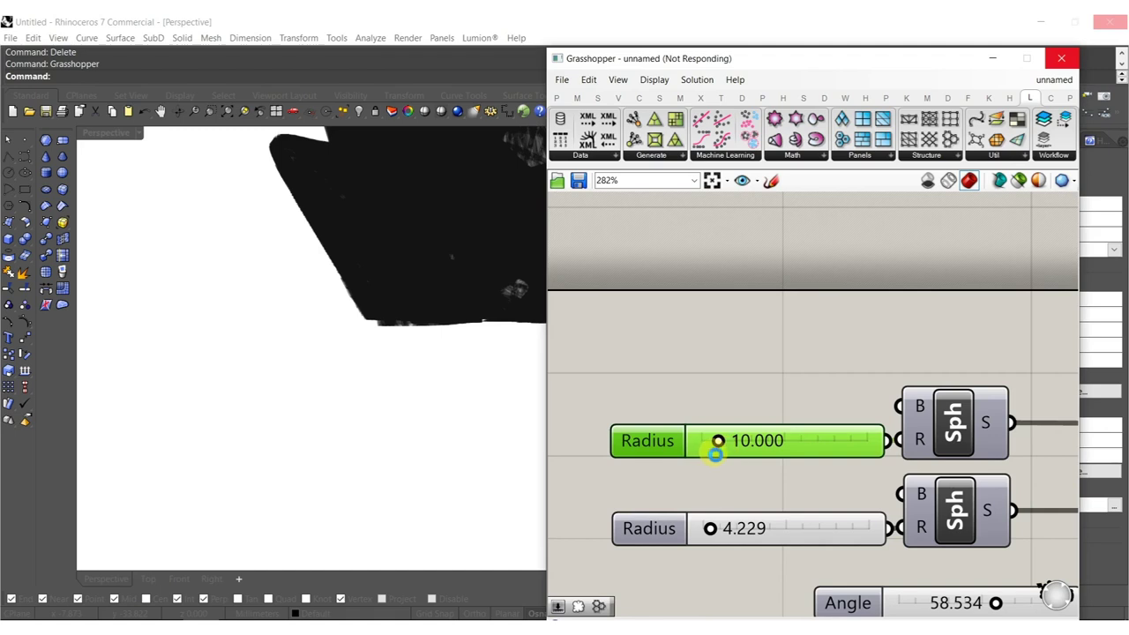
# Set the Angle slider of the YZ-plane Rotate component to 30.
pyautogui.scroll(-10, 716, 448)
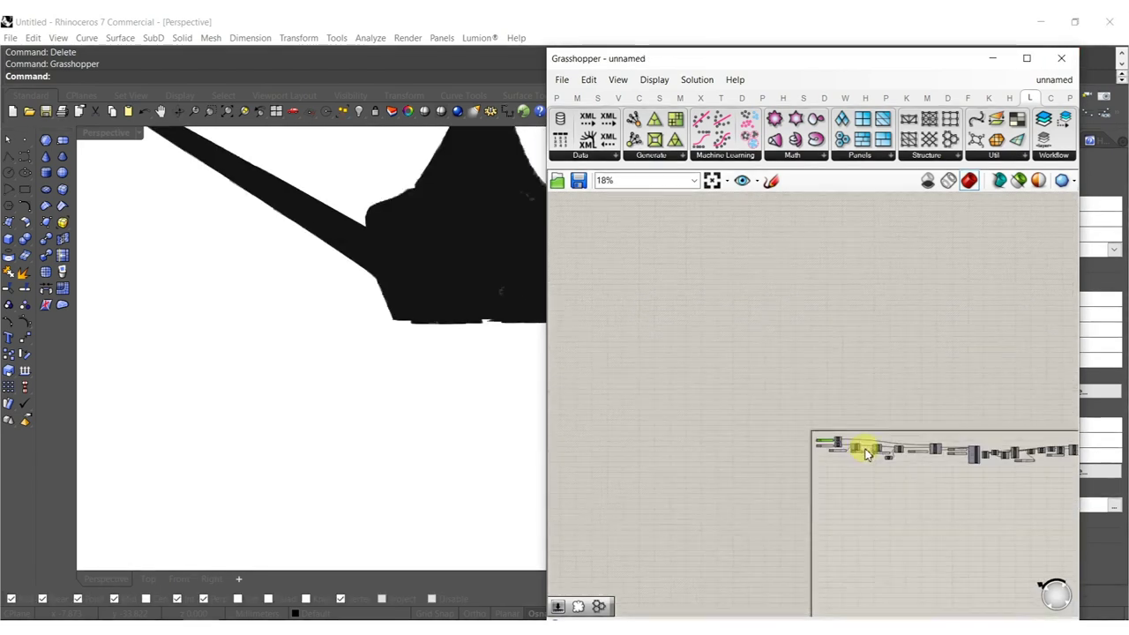
pyautogui.moveTo(247, 236); pyautogui.dragTo(148, 244, button='right')
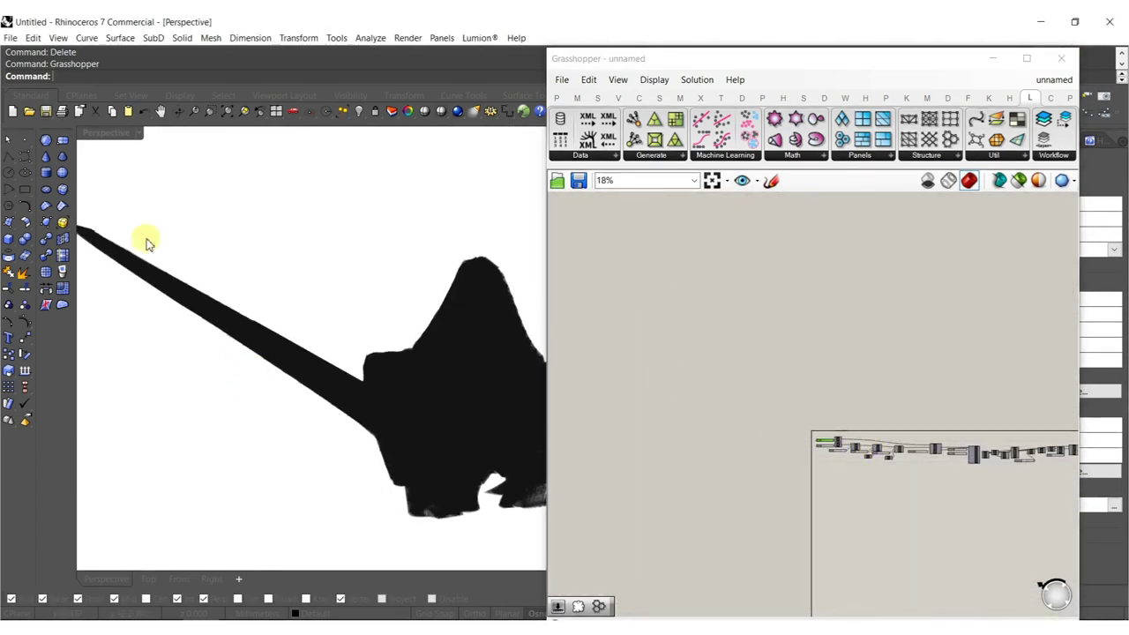
pyautogui.click(845, 444)
pyautogui.scroll(11, 844, 444)
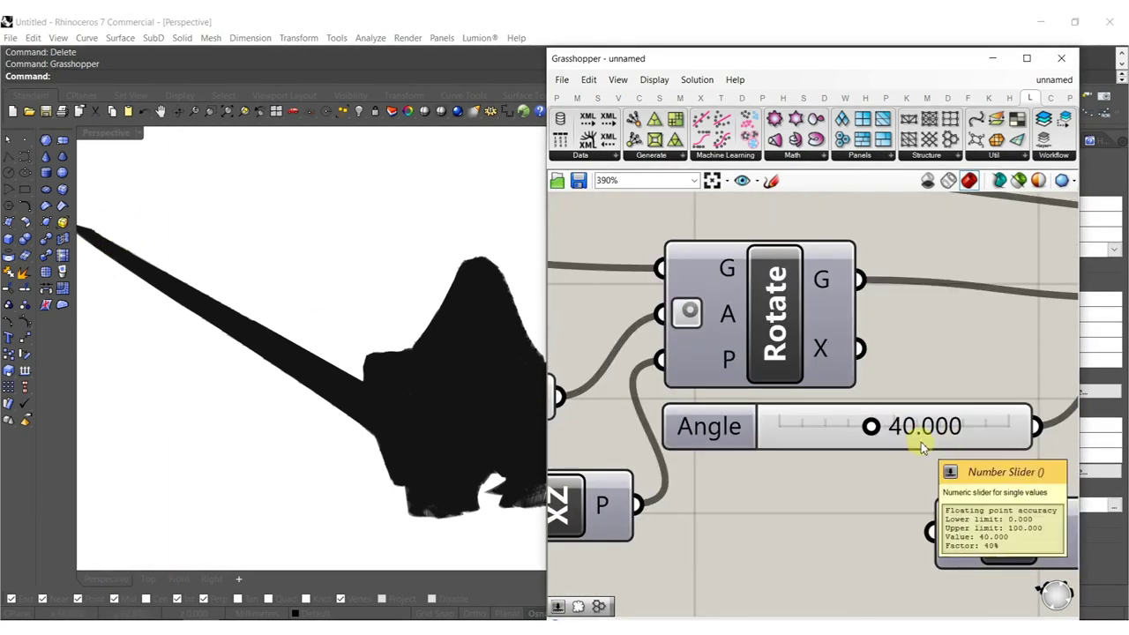
pyautogui.doubleClick(921, 442)
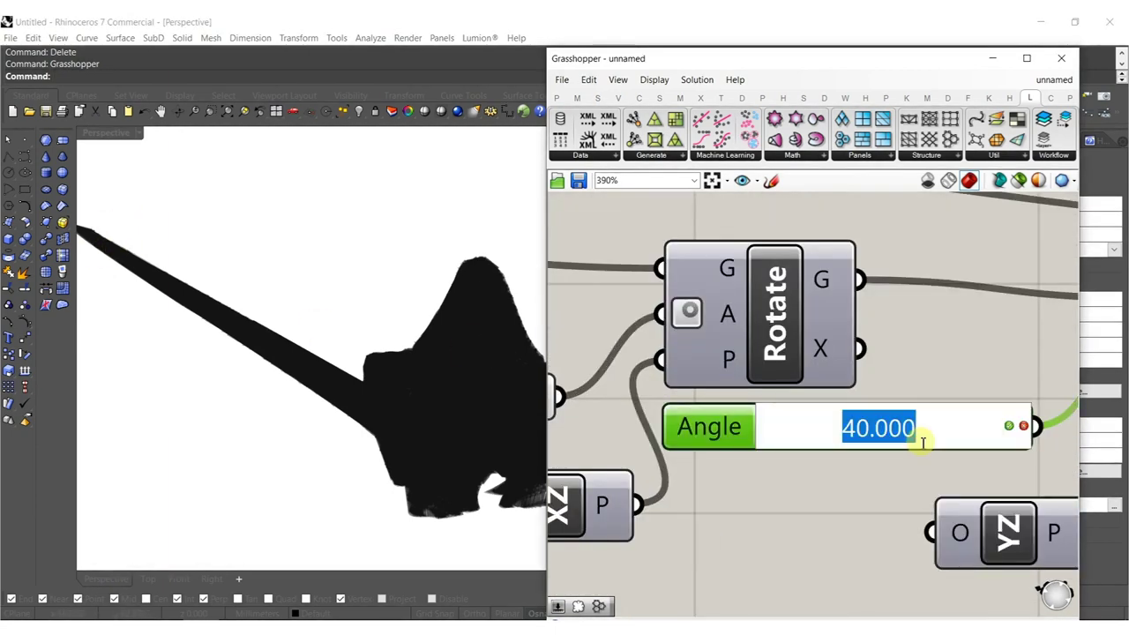
pyautogui.write('30')
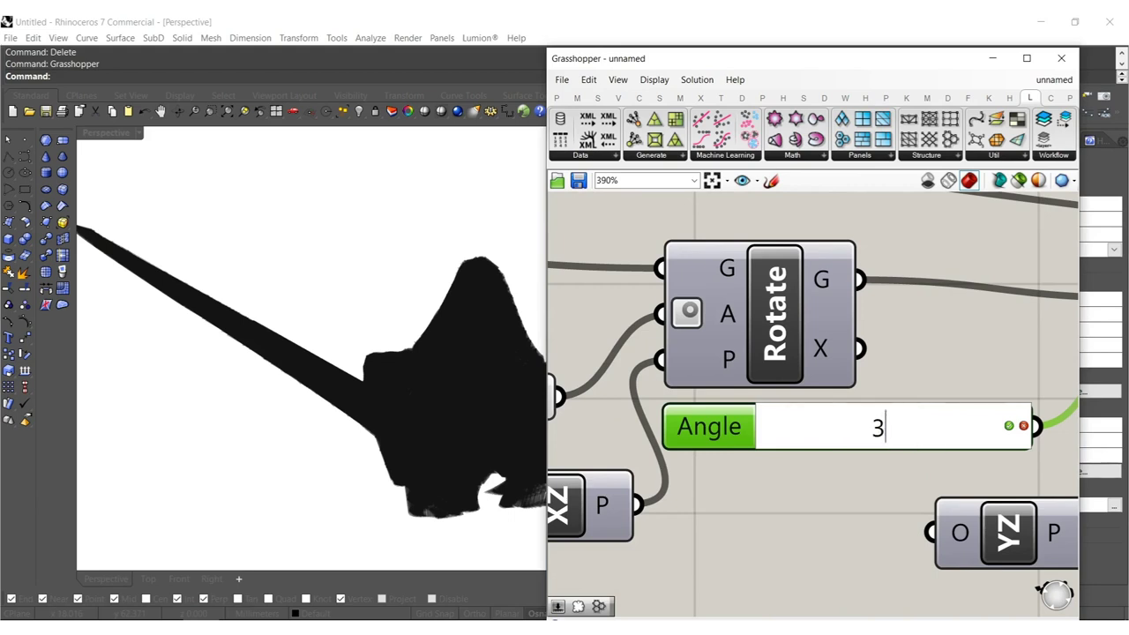
pyautogui.press('Return')
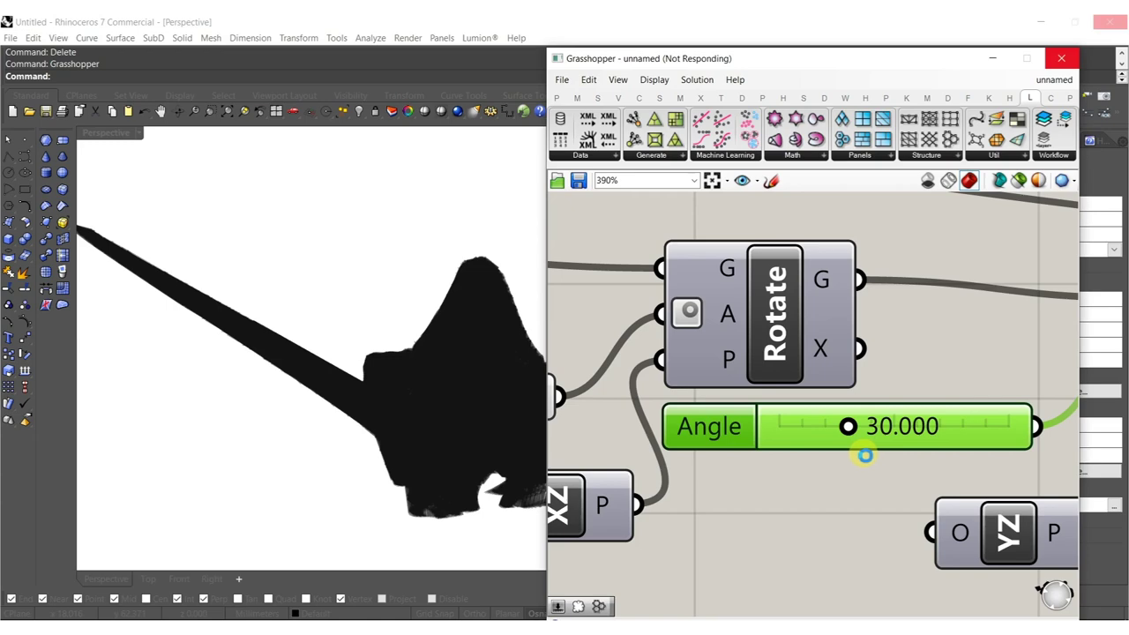
# Bake the updated Mesh Join result into Rhino and close the Grasshopper window.
pyautogui.scroll(-10, 873, 436)
pyautogui.scroll(8, 886, 419)
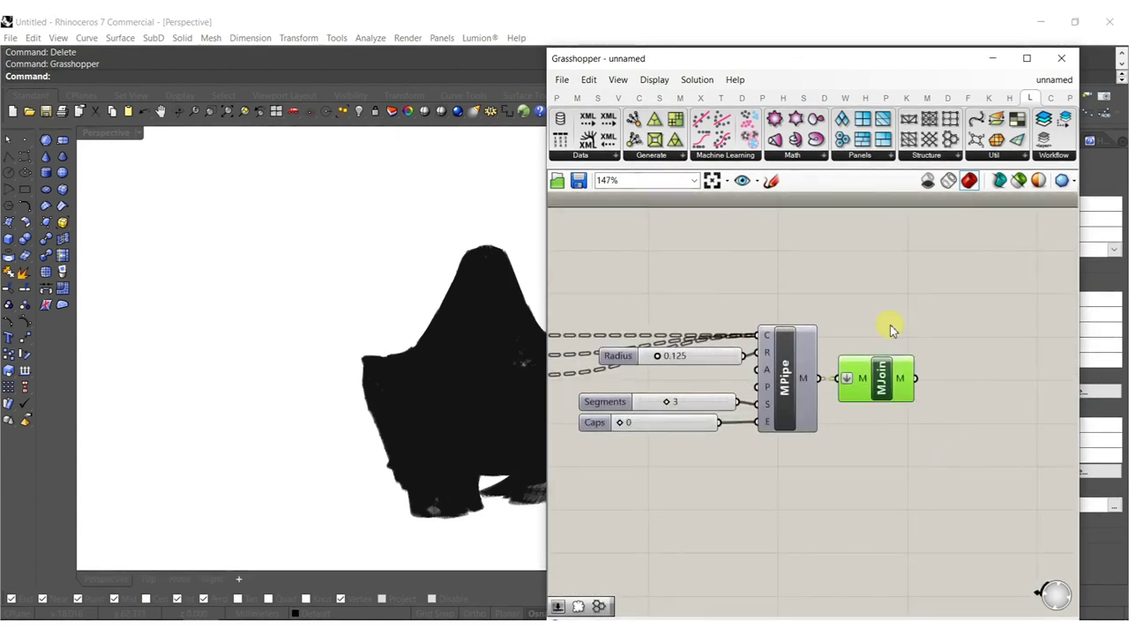
pyautogui.middleClick(883, 367)
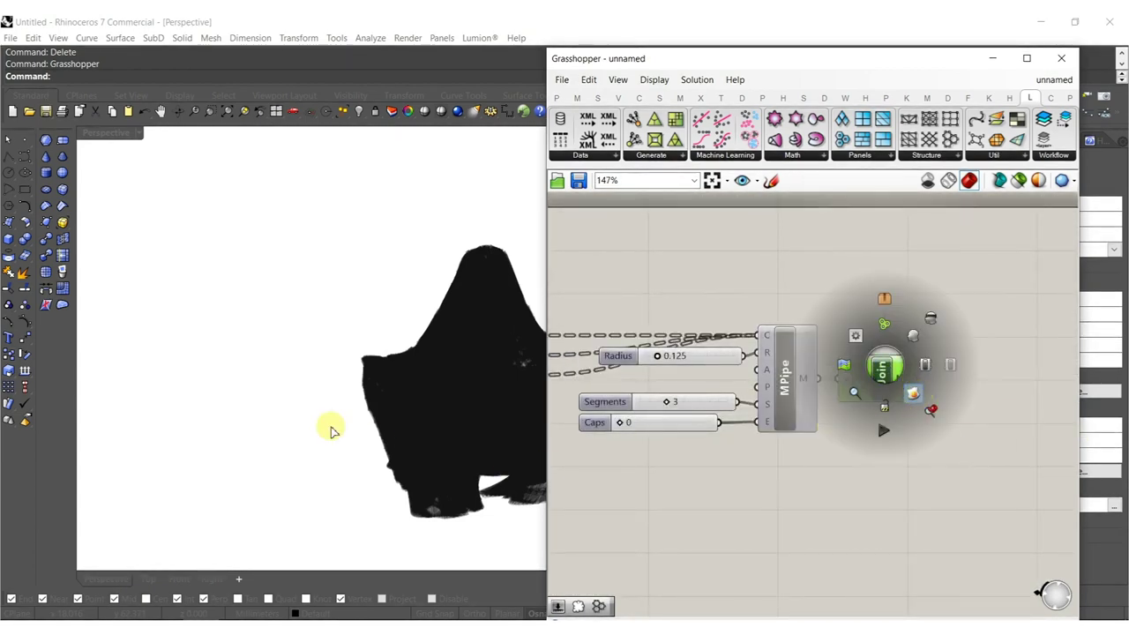
pyautogui.click(1064, 60)
# Examine the baked space-truss form from several sides and up close.
pyautogui.moveTo(574, 411); pyautogui.dragTo(540, 349, button='right')
pyautogui.scroll(6, 507, 386)
pyautogui.scroll(-8, 506, 386)
pyautogui.moveTo(510, 390); pyautogui.dragTo(626, 344, button='right')
pyautogui.scroll(4, 517, 414)
pyautogui.scroll(2, 496, 351)
pyautogui.moveTo(423, 364); pyautogui.dragTo(542, 360, button='right')
pyautogui.scroll(-4, 510, 362)
pyautogui.moveTo(469, 393); pyautogui.dragTo(509, 350, button='right')
pyautogui.scroll(2, 555, 397)
pyautogui.scroll(5, 597, 348)
pyautogui.scroll(-9, 593, 327)
pyautogui.moveTo(554, 384); pyautogui.dragTo(551, 399, button='right')
pyautogui.scroll(8, 488, 207)
pyautogui.moveTo(488, 207); pyautogui.dragTo(547, 348, button='right')
pyautogui.scroll(5, 528, 448)
pyautogui.scroll(-7, 547, 418)
pyautogui.moveTo(548, 419); pyautogui.dragTo(536, 356, button='right')
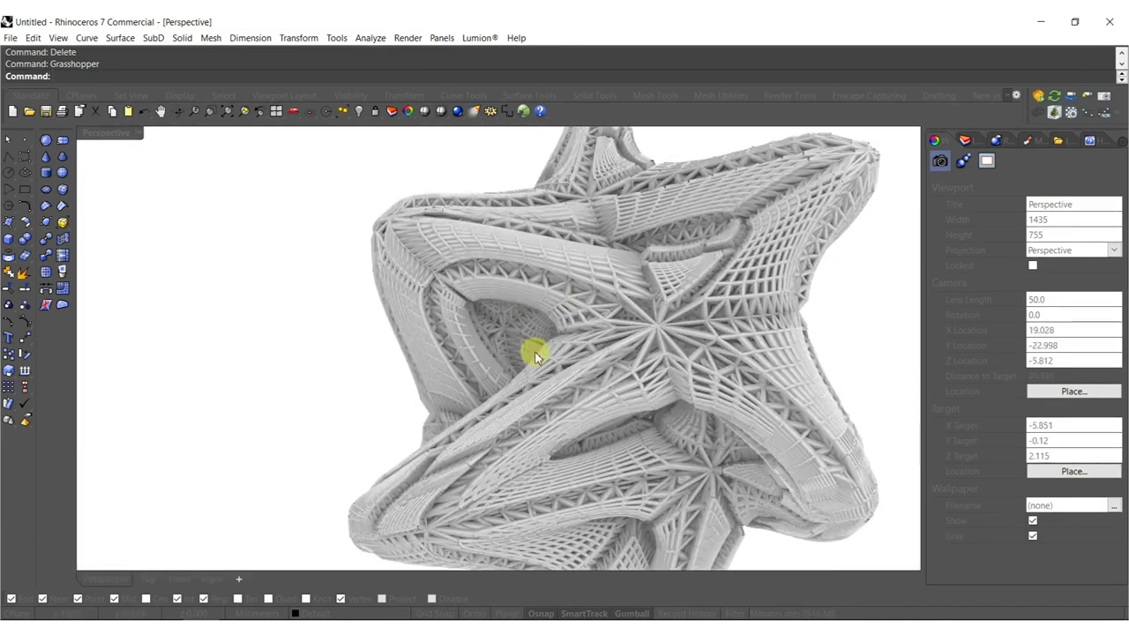
# Delete the baked mesh from the Rhino model and reopen the Grasshopper definition.
pyautogui.click(599, 349)
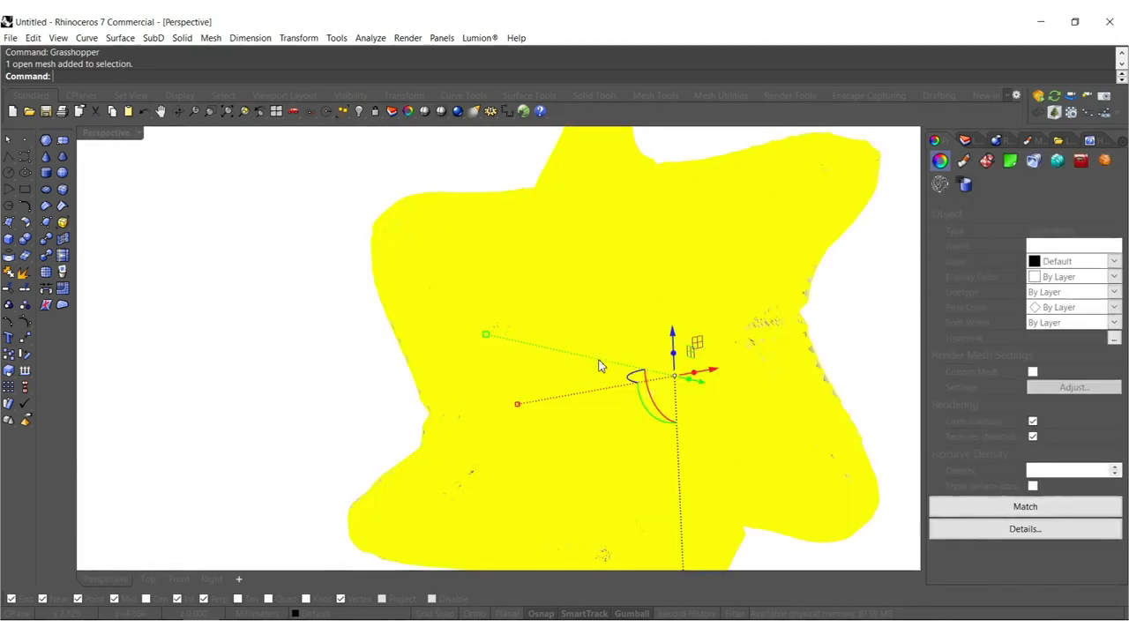
pyautogui.press('Delete')
pyautogui.press('Return')
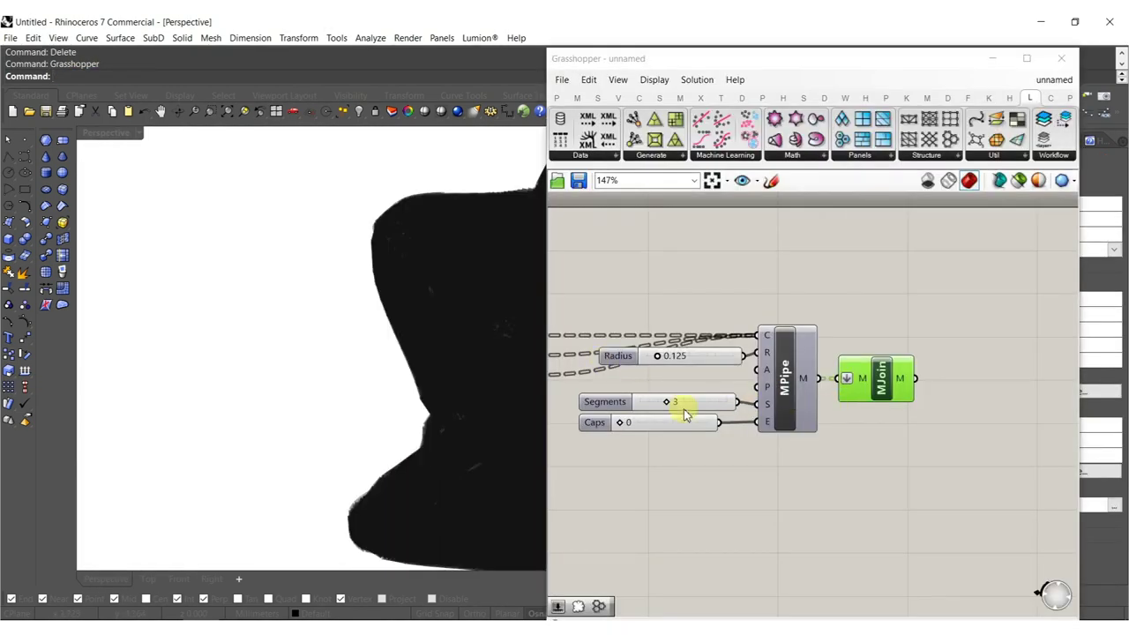
# Set the Radius slider of the MultiPipe mesh component feeding Mesh Join to 0.1.
pyautogui.moveTo(705, 405); pyautogui.dragTo(733, 440, button='right')
pyautogui.doubleClick(717, 392)
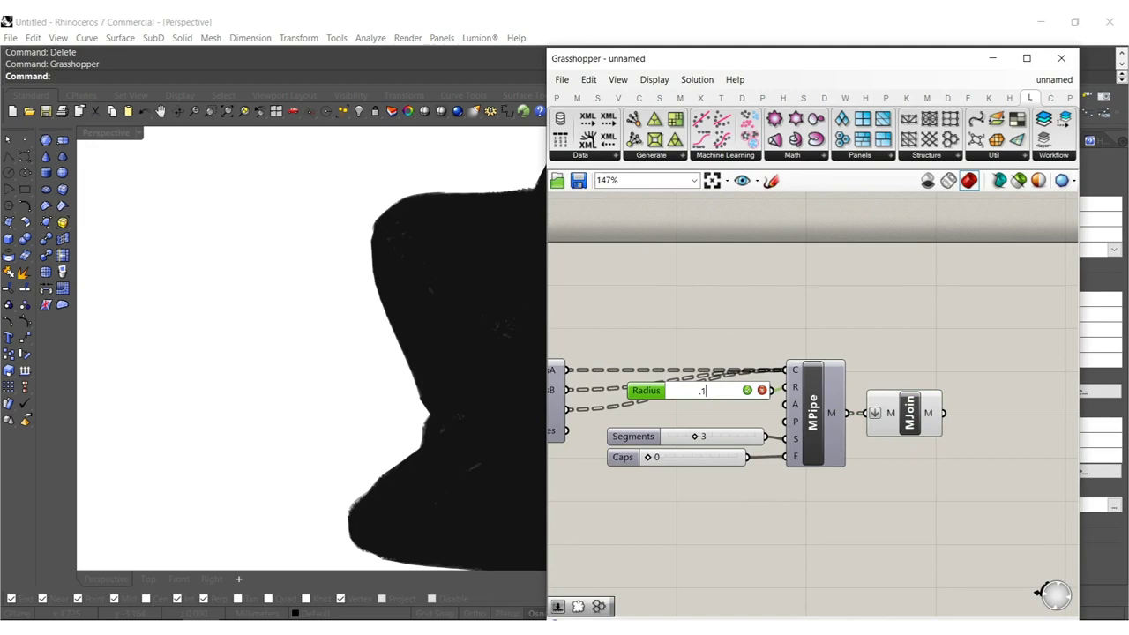
pyautogui.press('Return')
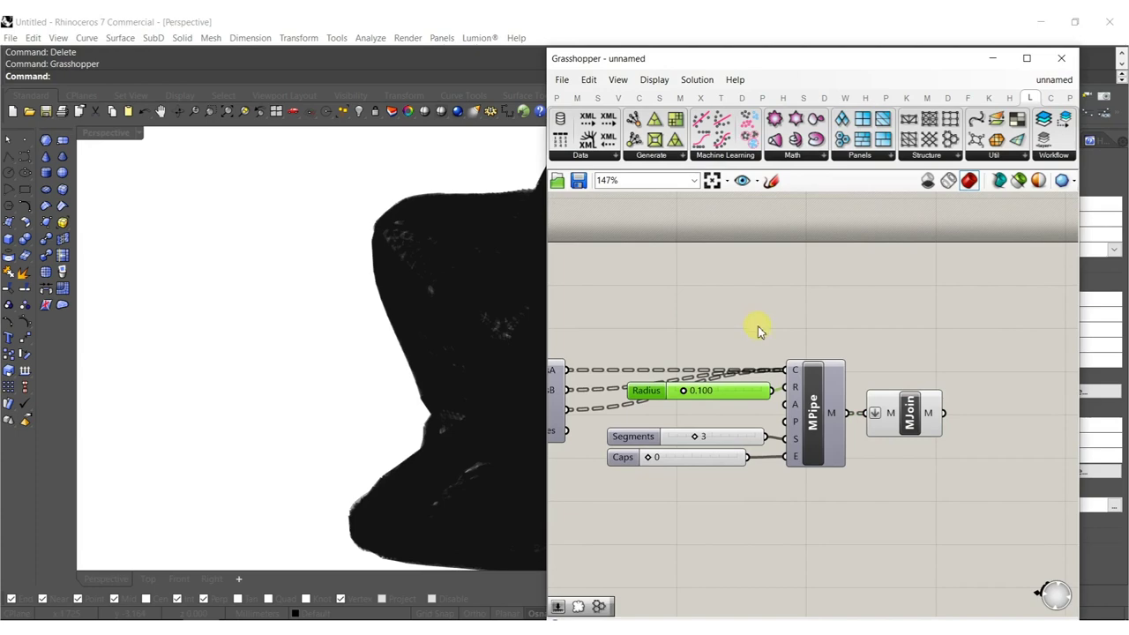
# Set the NodeSize slider of the MultiPipe component to 0.5.
pyautogui.scroll(-5, 777, 388)
pyautogui.moveTo(573, 400); pyautogui.dragTo(782, 377, button='right')
pyautogui.scroll(7, 630, 363)
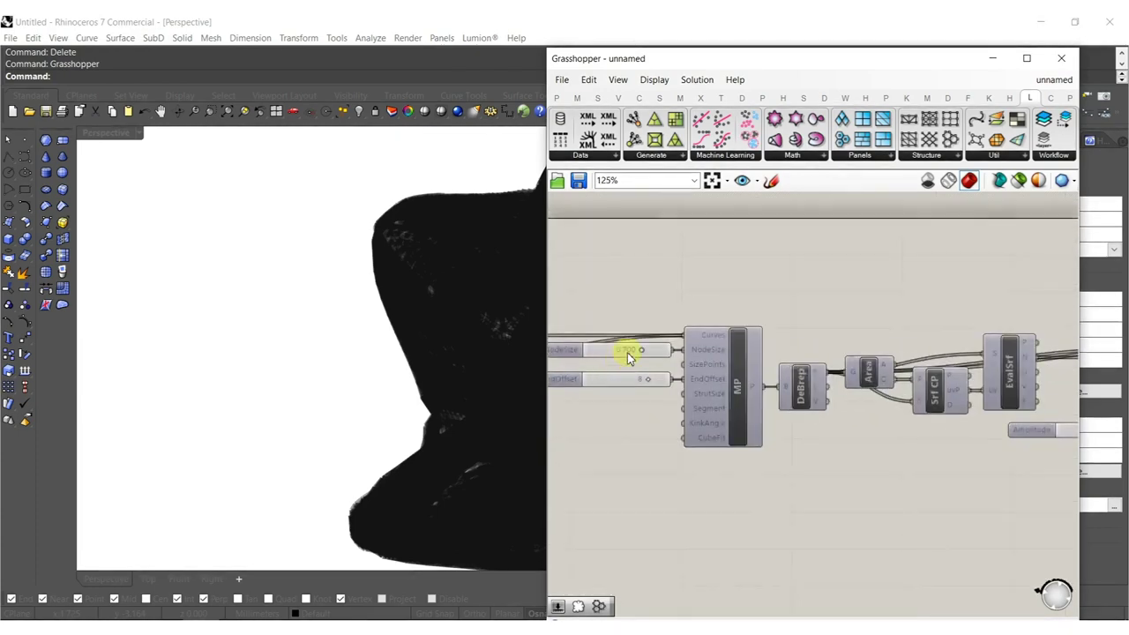
pyautogui.doubleClick(620, 358)
pyautogui.write('.')
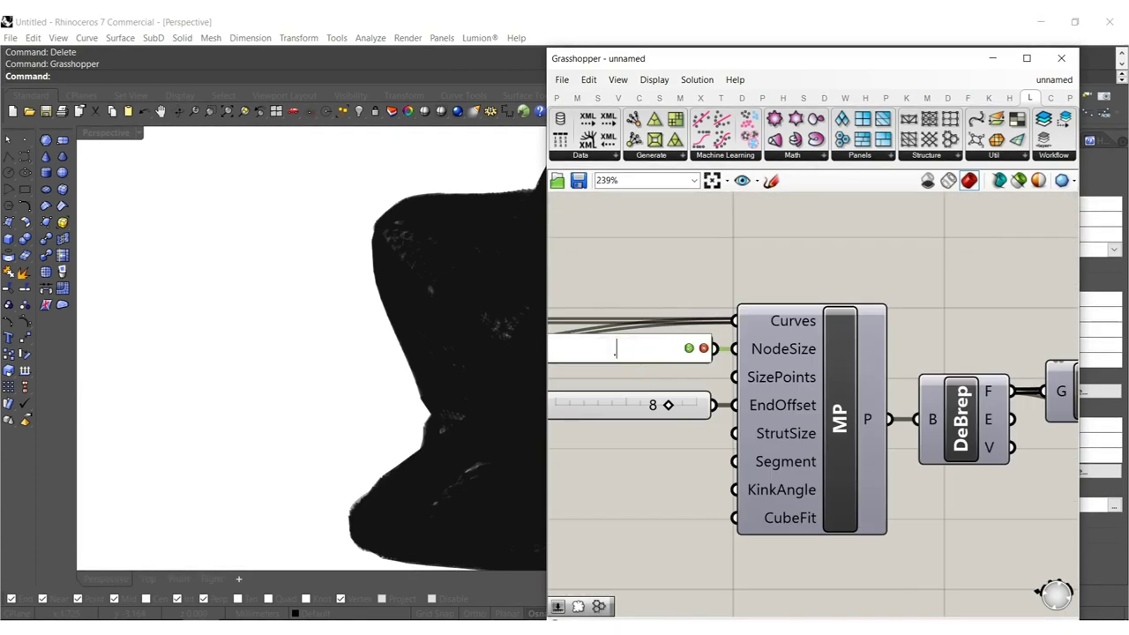
pyautogui.write('5')
pyautogui.press('Return')
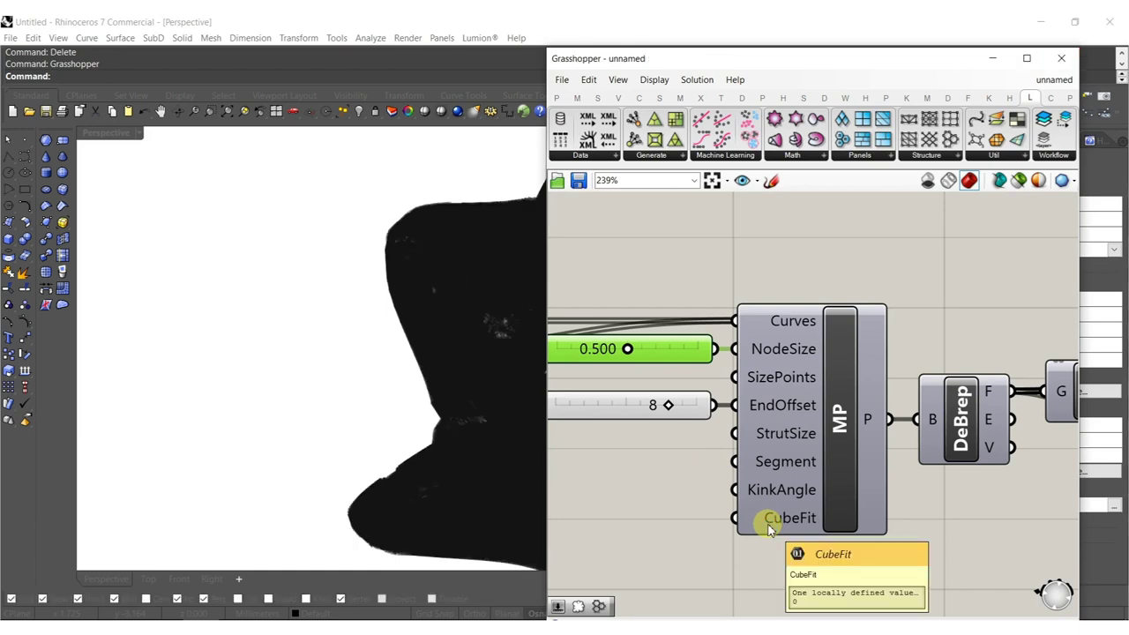
# Add a number slider with the value 1 and connect it to the CubeFit input of the MultiPipe component.
pyautogui.doubleClick(632, 526)
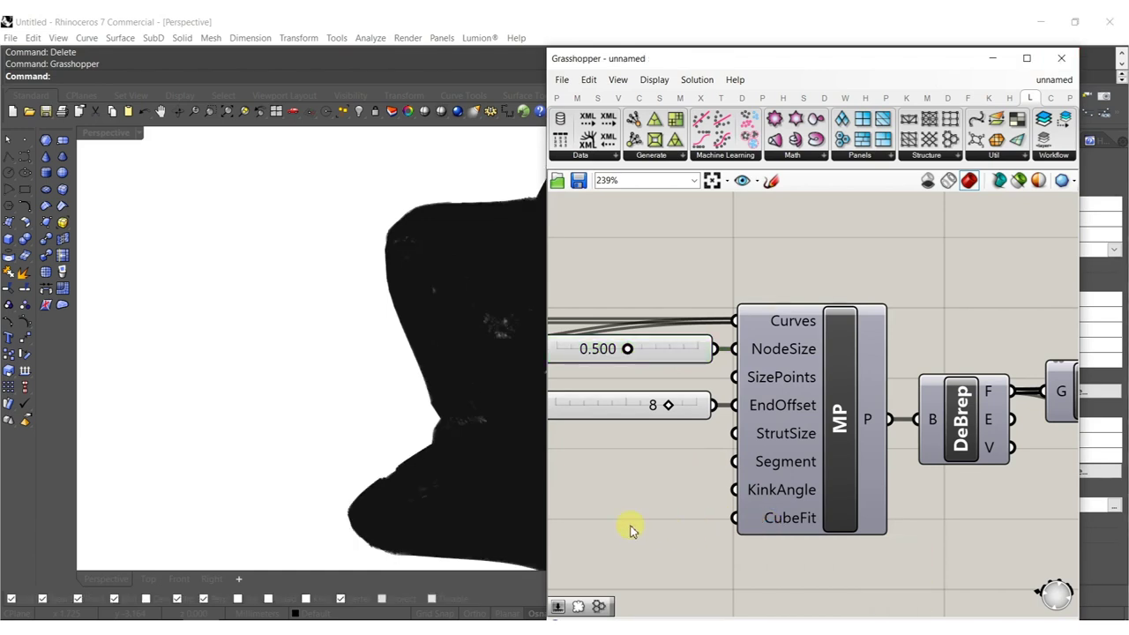
pyautogui.doubleClick(681, 520)
pyautogui.write('1')
pyautogui.press('Return')
pyautogui.moveTo(714, 519); pyautogui.dragTo(646, 521)
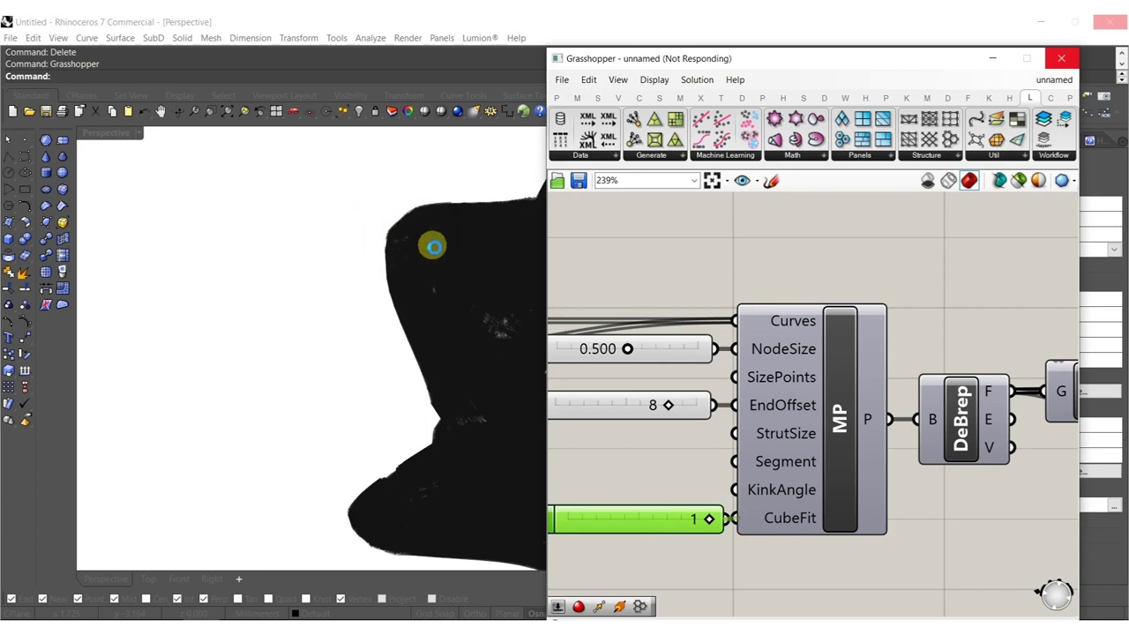
# Bake the Mesh Join result with the thinner pipes into Rhino and close the Grasshopper window.
pyautogui.moveTo(423, 235); pyautogui.dragTo(366, 239, button='right')
pyautogui.scroll(-5, 703, 315)
pyautogui.scroll(-2, 837, 340)
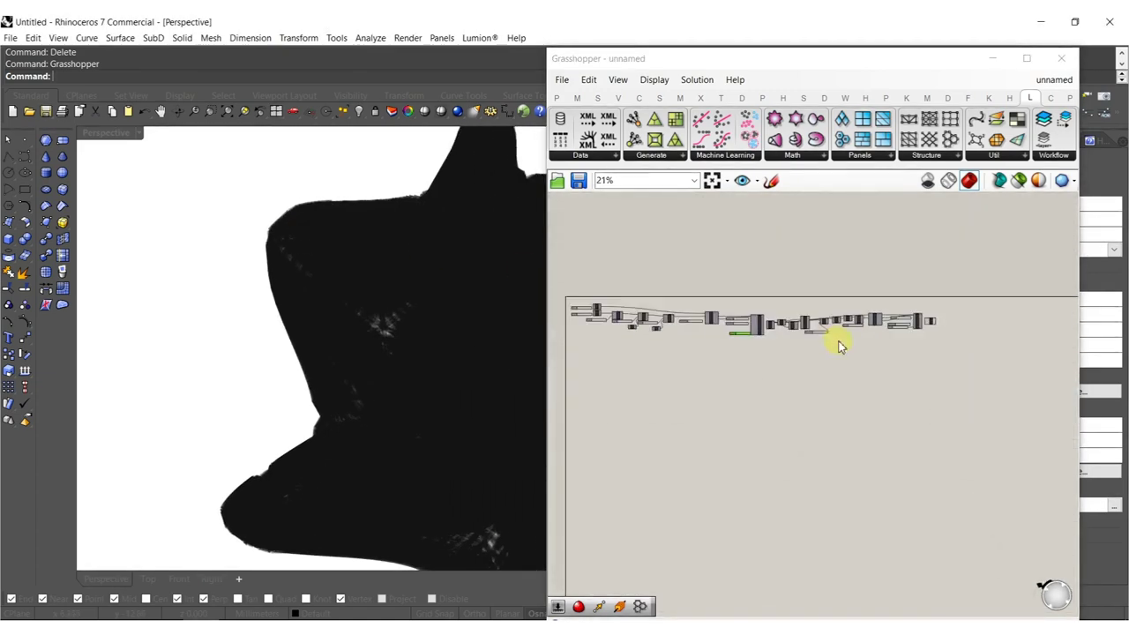
pyautogui.scroll(6, 819, 344)
pyautogui.middleClick(824, 356)
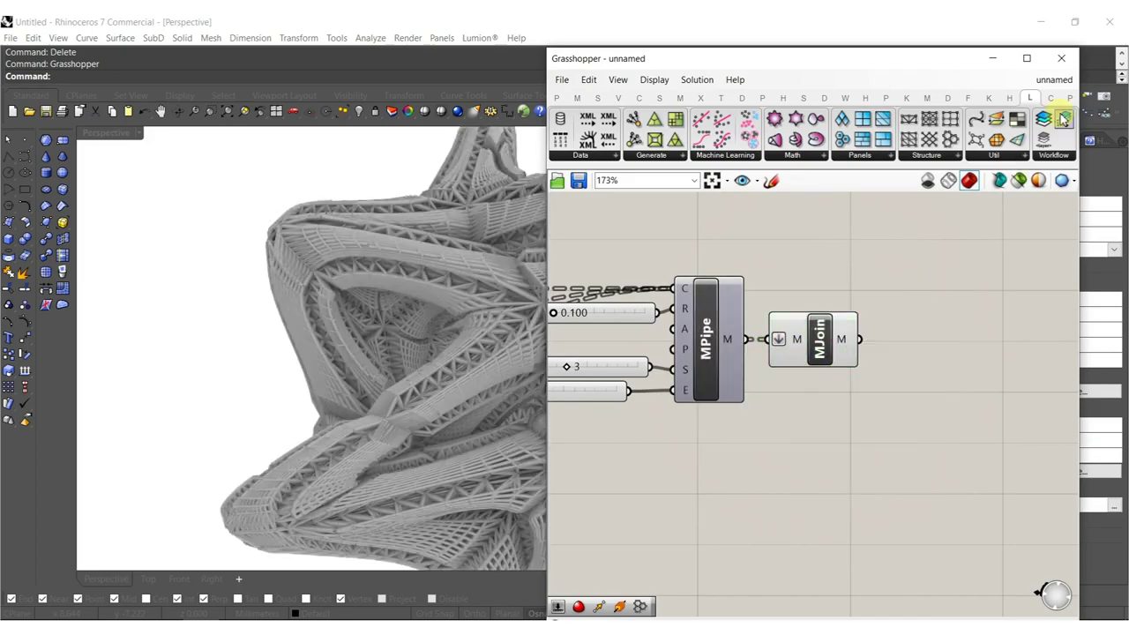
pyautogui.click(1064, 60)
# Examine the newly baked space-truss form up close, from below and from a distance.
pyautogui.moveTo(570, 421); pyautogui.dragTo(677, 469, button='right')
pyautogui.scroll(15, 499, 378)
pyautogui.keyDown('shift'); pyautogui.moveTo(436, 238); pyautogui.dragTo(444, 449, button='right'); pyautogui.keyUp('shift')
pyautogui.scroll(2, 449, 389)
pyautogui.moveTo(448, 387); pyautogui.dragTo(464, 283, button='right')
pyautogui.scroll(-17, 465, 287)
pyautogui.moveTo(541, 337); pyautogui.dragTo(621, 381, button='right')
pyautogui.keyDown('ctrl'); pyautogui.keyDown('alt'); pyautogui.moveTo(537, 374); pyautogui.dragTo(512, 354, button='right'); pyautogui.keyUp('alt'); pyautogui.keyUp('ctrl')
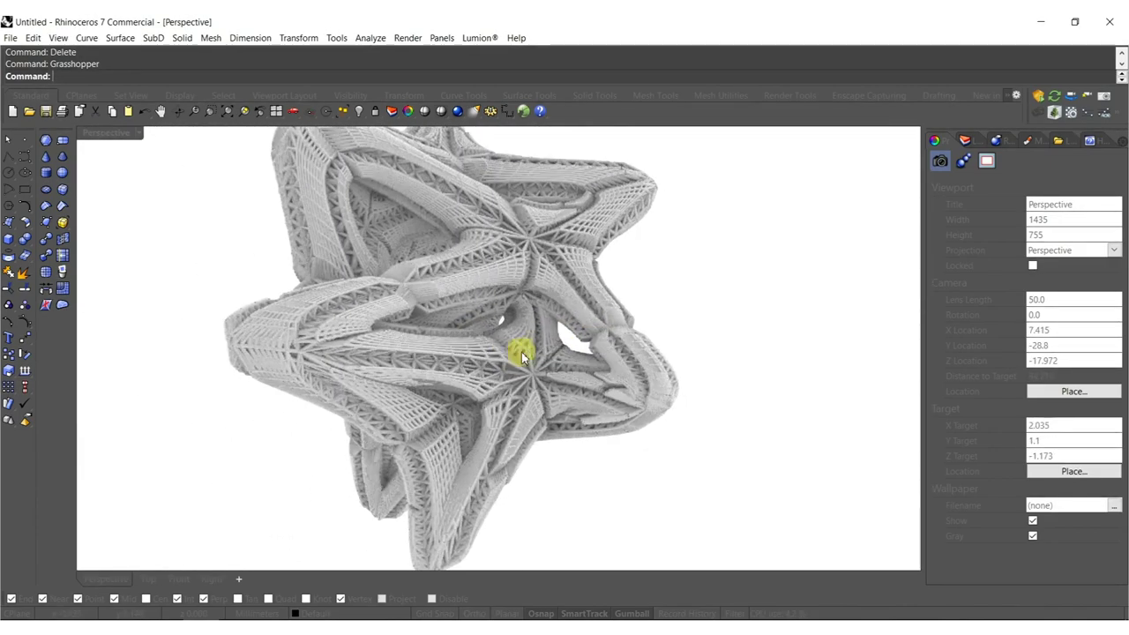
pyautogui.scroll(-7, 514, 360)
pyautogui.moveTo(488, 396); pyautogui.dragTo(369, 379, button='right')
pyautogui.scroll(4, 496, 371)
pyautogui.moveTo(560, 386); pyautogui.dragTo(597, 391, button='right')
pyautogui.scroll(-5, 606, 385)
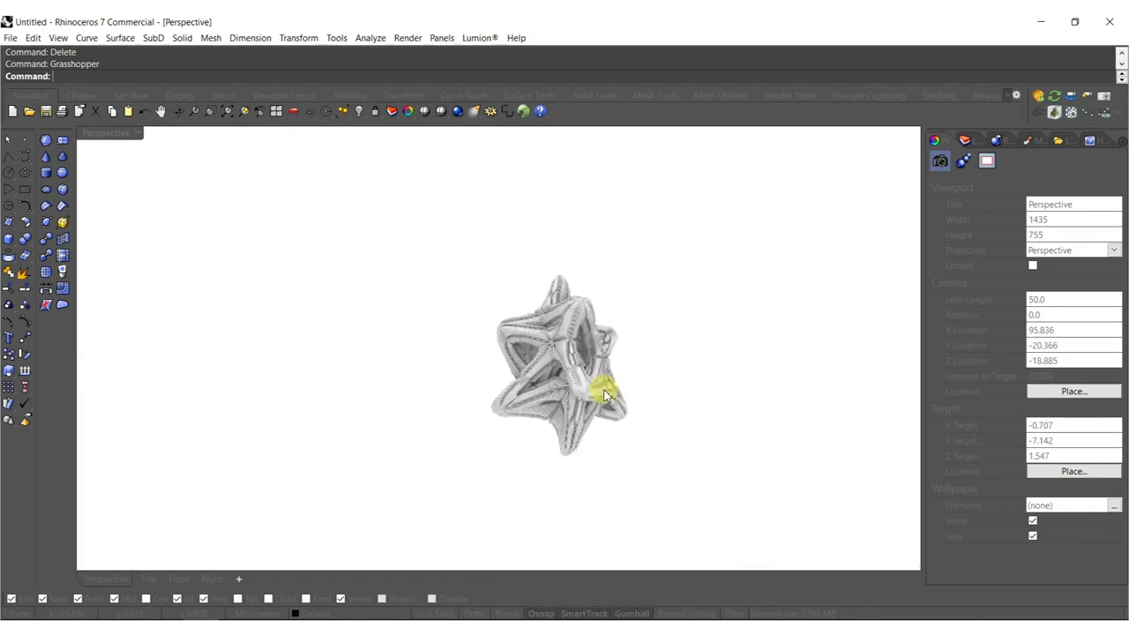
# Place a duplicate of the baked mesh beside the original, giving the two different orientations.
pyautogui.moveTo(680, 441); pyautogui.dragTo(389, 241)
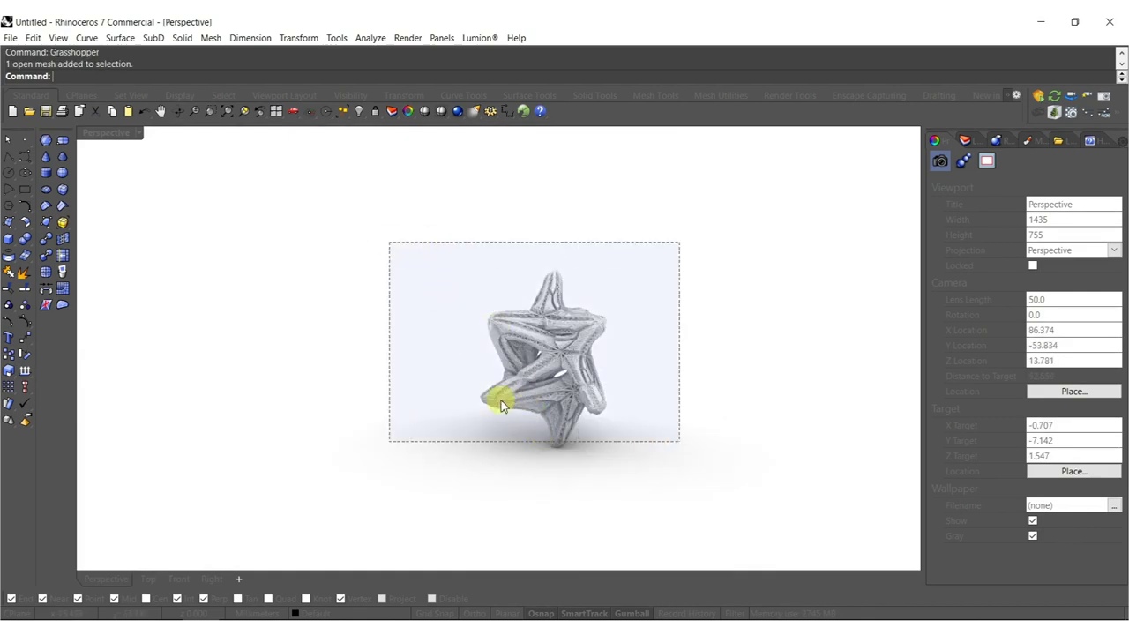
pyautogui.moveTo(555, 356); pyautogui.dragTo(598, 362)
pyautogui.moveTo(675, 287); pyautogui.dragTo(643, 441, button='right')
pyautogui.moveTo(622, 451); pyautogui.dragTo(388, 285)
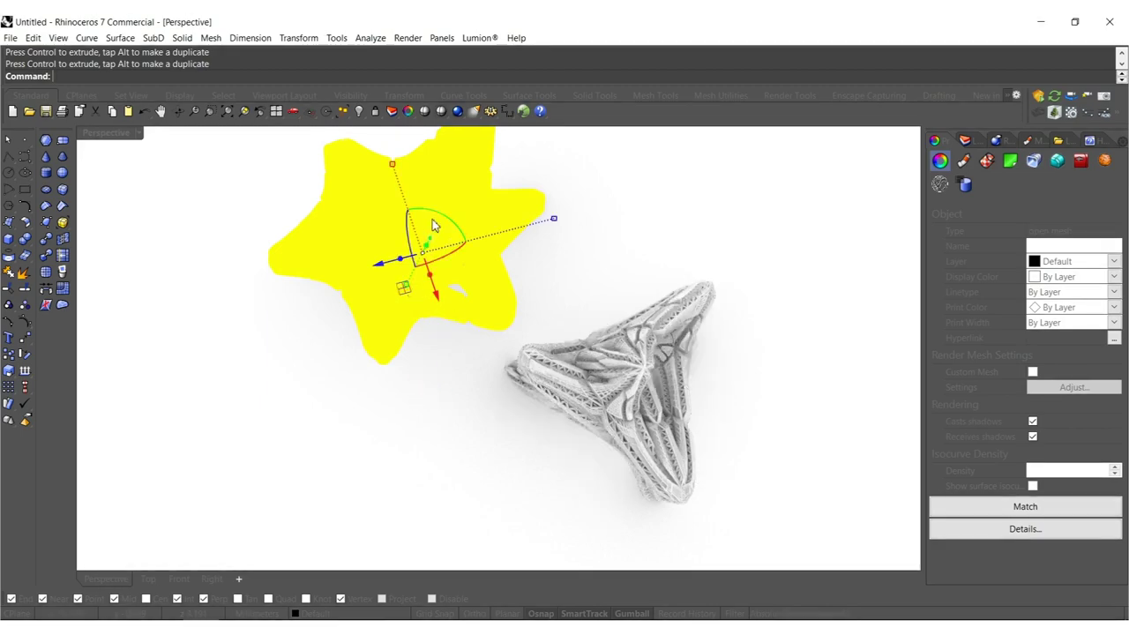
pyautogui.click(452, 369)
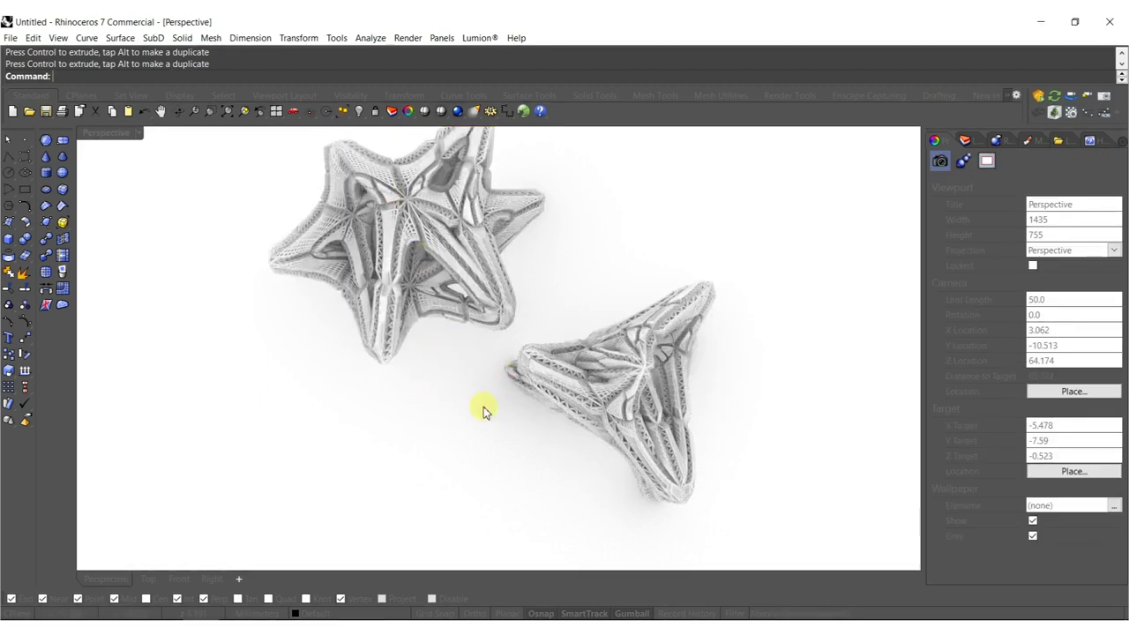
# Rotate one of the two meshes in the vertical plane so that it stands at a different tilt.
pyautogui.moveTo(483, 406); pyautogui.dragTo(509, 238, button='right')
pyautogui.click(509, 242)
pyautogui.click(516, 225)
pyautogui.scroll(5, 494, 306)
pyautogui.moveTo(494, 306); pyautogui.dragTo(504, 434, button='right')
pyautogui.scroll(-7, 529, 424)
pyautogui.moveTo(619, 447); pyautogui.dragTo(425, 222)
pyautogui.scroll(4, 476, 371)
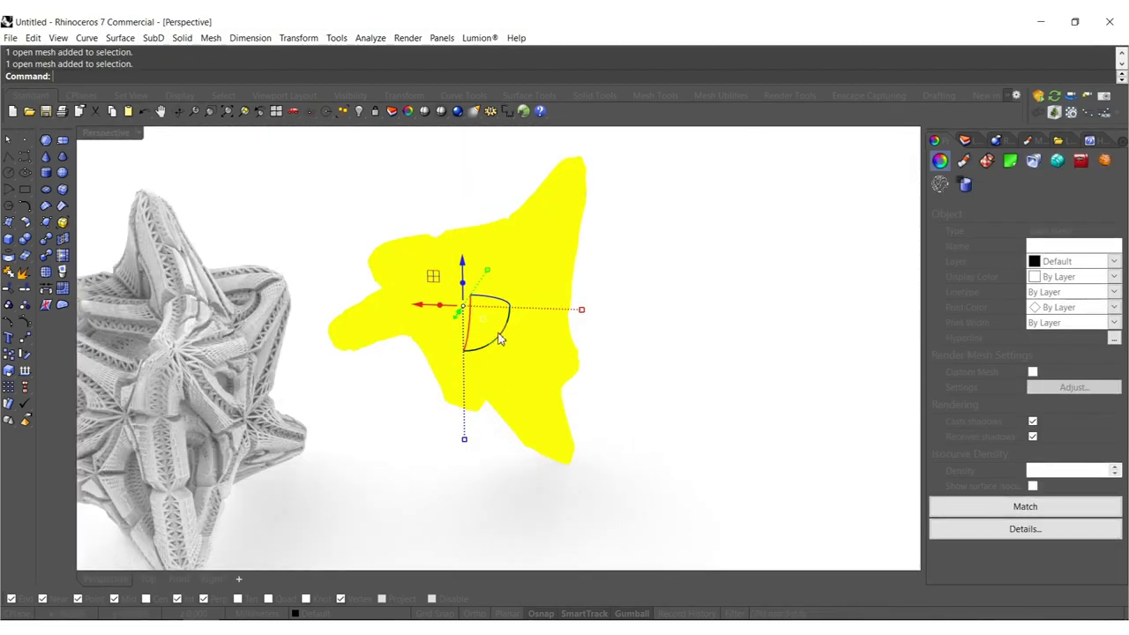
pyautogui.moveTo(498, 339); pyautogui.dragTo(483, 350)
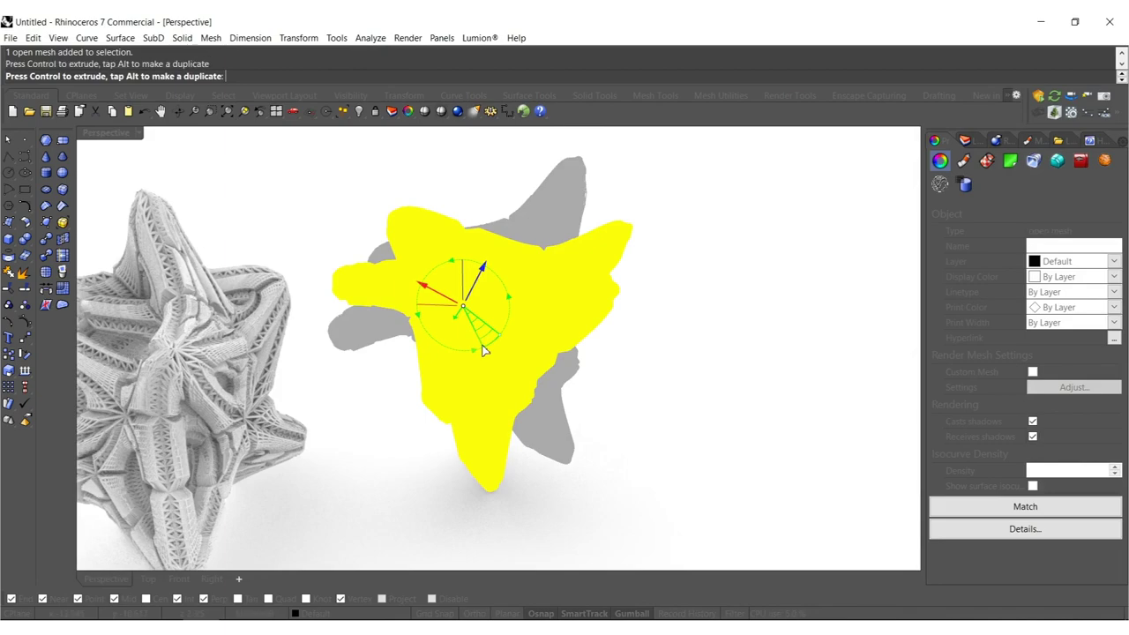
pyautogui.click(665, 355)
# Examine the two differently oriented meshes together from several angles.
pyautogui.moveTo(547, 351); pyautogui.dragTo(533, 411, button='right')
pyautogui.scroll(4, 424, 311)
pyautogui.moveTo(691, 531); pyautogui.dragTo(463, 227)
pyautogui.moveTo(529, 273); pyautogui.dragTo(605, 309, button='right')
pyautogui.click(481, 432)
pyautogui.moveTo(529, 370); pyautogui.dragTo(557, 424, button='right')
pyautogui.scroll(6, 645, 390)
pyautogui.scroll(-6, 519, 376)
# Rotate the upright star-shaped mesh about its own axes into a new orientation.
pyautogui.moveTo(574, 459); pyautogui.dragTo(393, 212)
pyautogui.moveTo(485, 328); pyautogui.dragTo(498, 362, button='right')
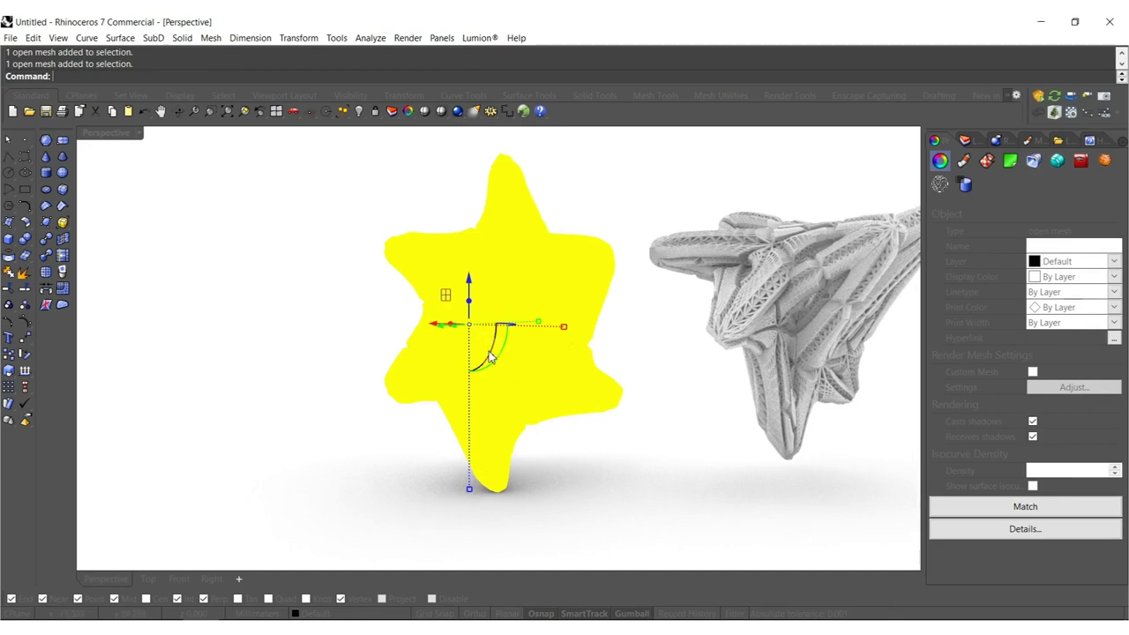
pyautogui.moveTo(492, 357); pyautogui.dragTo(524, 329)
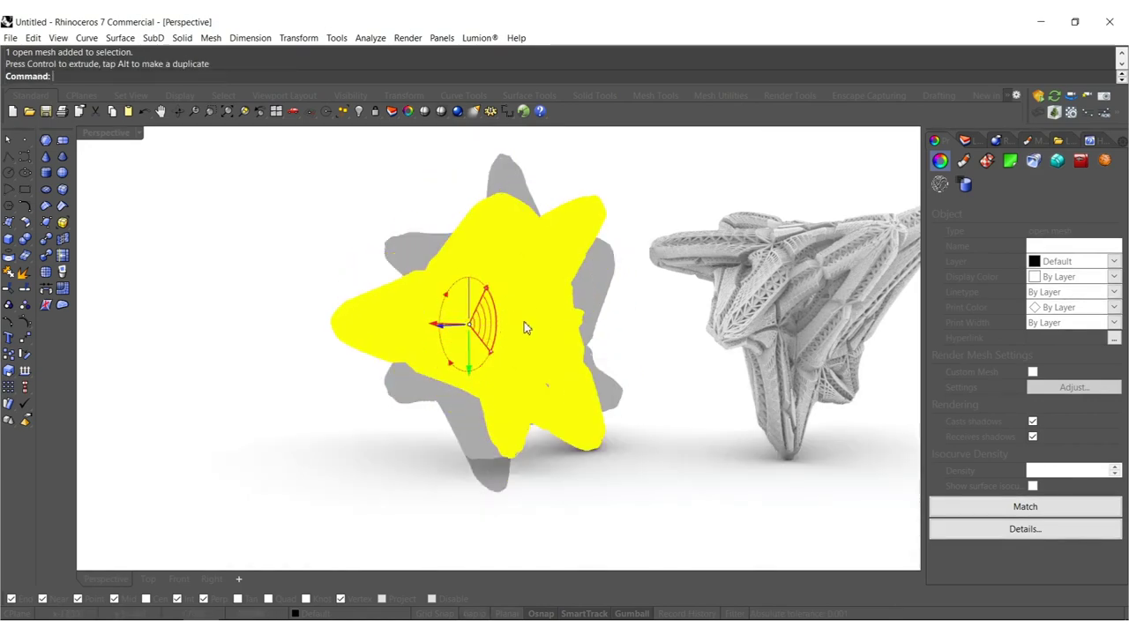
pyautogui.moveTo(547, 258); pyautogui.dragTo(501, 281)
pyautogui.moveTo(518, 294); pyautogui.dragTo(711, 343, button='right')
pyautogui.click(748, 318)
# Adjust the placement of the two meshes relative to each other from a top-down view.
pyautogui.moveTo(486, 370); pyautogui.dragTo(377, 422, button='right')
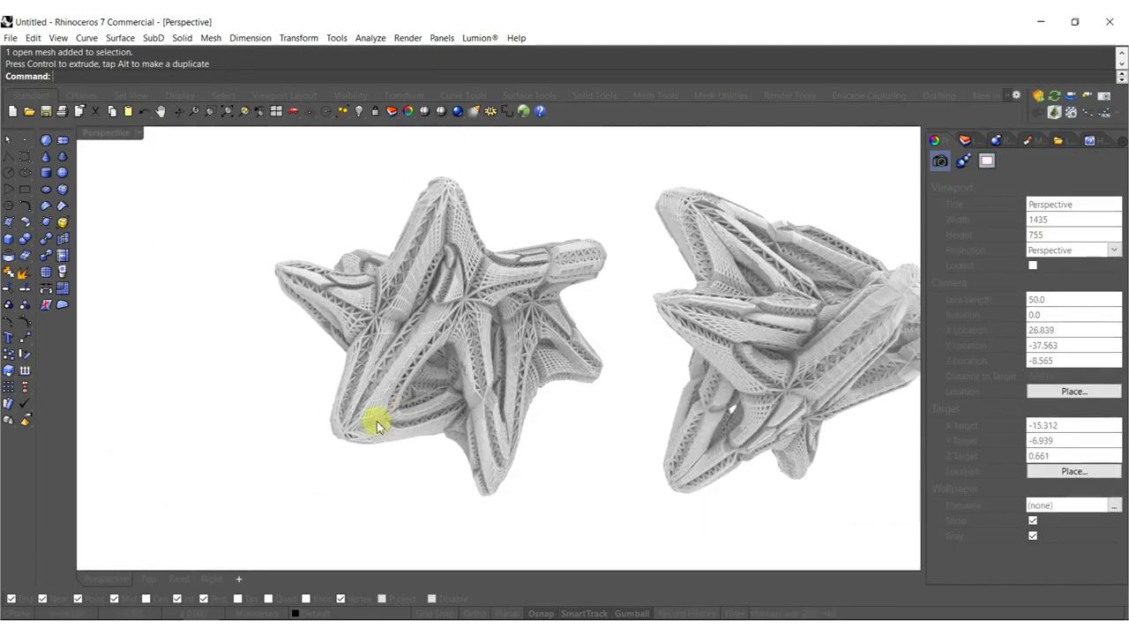
pyautogui.scroll(-4, 565, 321)
pyautogui.moveTo(622, 317); pyautogui.dragTo(641, 465, button='right')
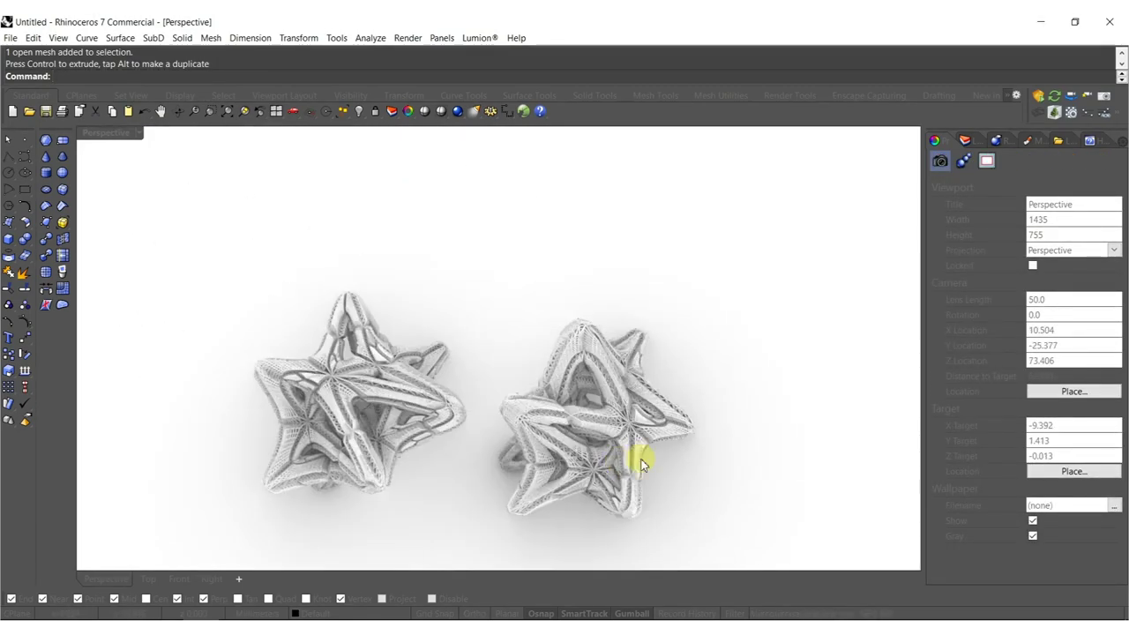
pyautogui.moveTo(574, 358); pyautogui.dragTo(568, 351)
pyautogui.moveTo(633, 423); pyautogui.dragTo(441, 272)
pyautogui.click(438, 309)
# Tilt the right-hand mesh slightly in the vertical plane.
pyautogui.moveTo(450, 316); pyautogui.dragTo(574, 227, button='right')
pyautogui.scroll(4, 577, 341)
pyautogui.keyDown('shift'); pyautogui.moveTo(603, 395); pyautogui.dragTo(792, 517, button='right'); pyautogui.keyUp('shift')
pyautogui.click(691, 413)
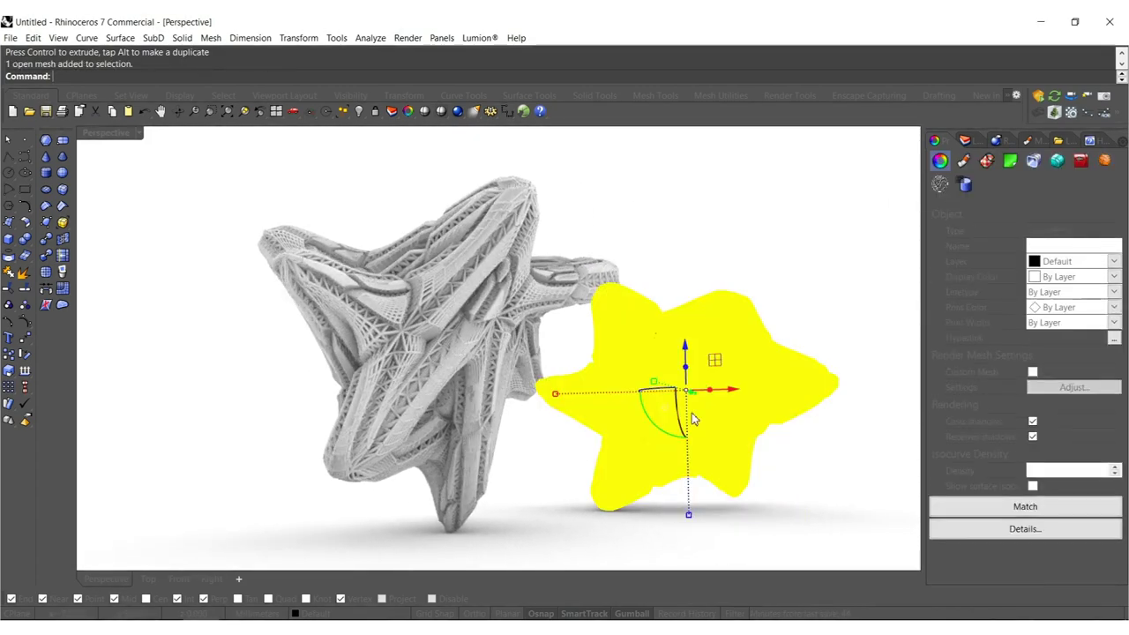
pyautogui.moveTo(691, 412); pyautogui.dragTo(595, 448, button='right')
pyautogui.press('Escape')
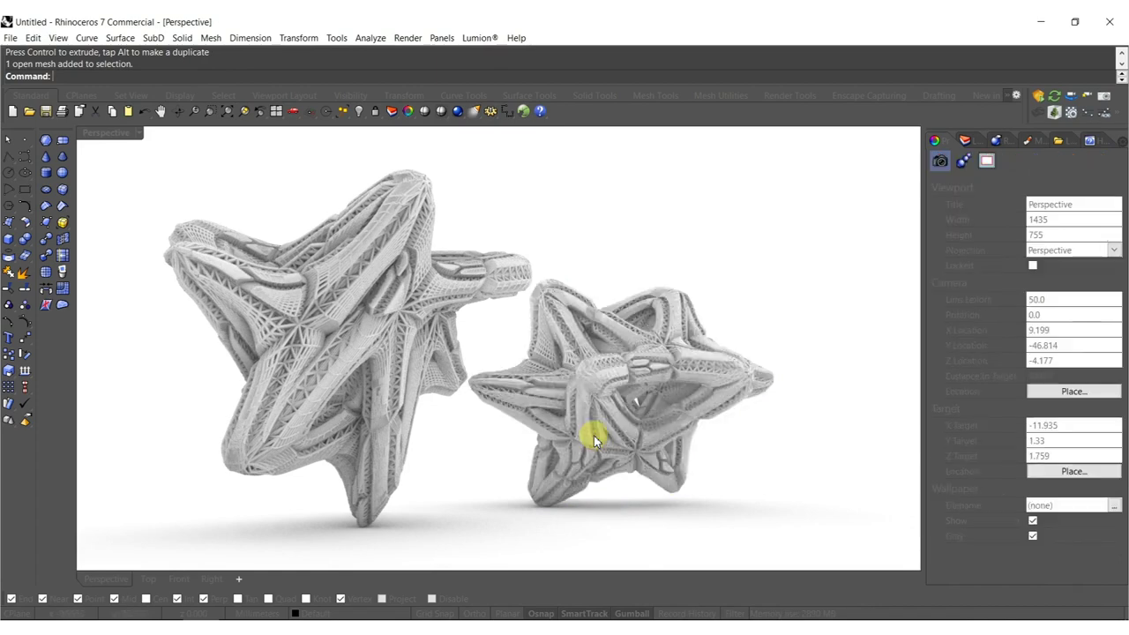
pyautogui.click(595, 414)
pyautogui.moveTo(592, 428); pyautogui.dragTo(601, 488)
pyautogui.click(639, 499)
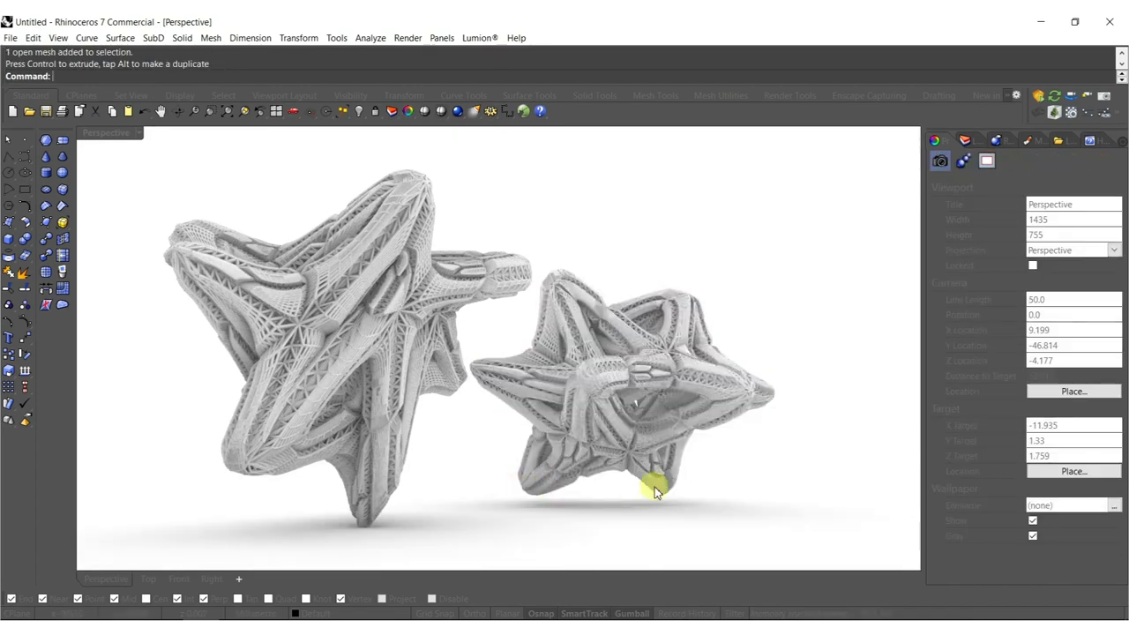
# Shift the left-hand mesh across the ground plane relative to its neighbour.
pyautogui.moveTo(565, 503); pyautogui.dragTo(510, 498, button='right')
pyautogui.click(408, 388)
pyautogui.moveTo(408, 388); pyautogui.dragTo(432, 466, button='right')
pyautogui.moveTo(426, 477); pyautogui.dragTo(534, 327)
pyautogui.click(589, 372)
# Place a duplicate of the star-shaped mesh on the opposite side of the middle mesh as a third form.
pyautogui.moveTo(588, 372); pyautogui.dragTo(618, 270, button='right')
pyautogui.scroll(4, 611, 409)
pyautogui.moveTo(612, 411); pyautogui.dragTo(716, 287, button='right')
pyautogui.click(622, 411)
pyautogui.moveTo(625, 411); pyautogui.dragTo(691, 408, button='right')
pyautogui.moveTo(692, 409); pyautogui.dragTo(414, 326)
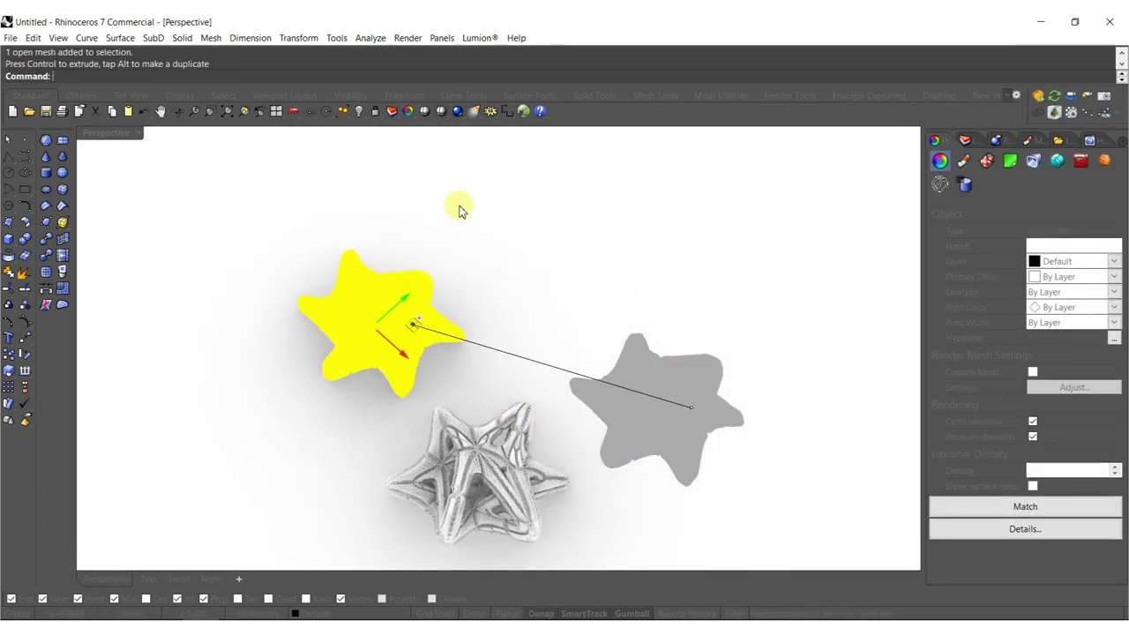
pyautogui.click(469, 375)
# Rotate the new third mesh slightly about one of its horizontal axes.
pyautogui.moveTo(425, 382); pyautogui.dragTo(532, 285, button='right')
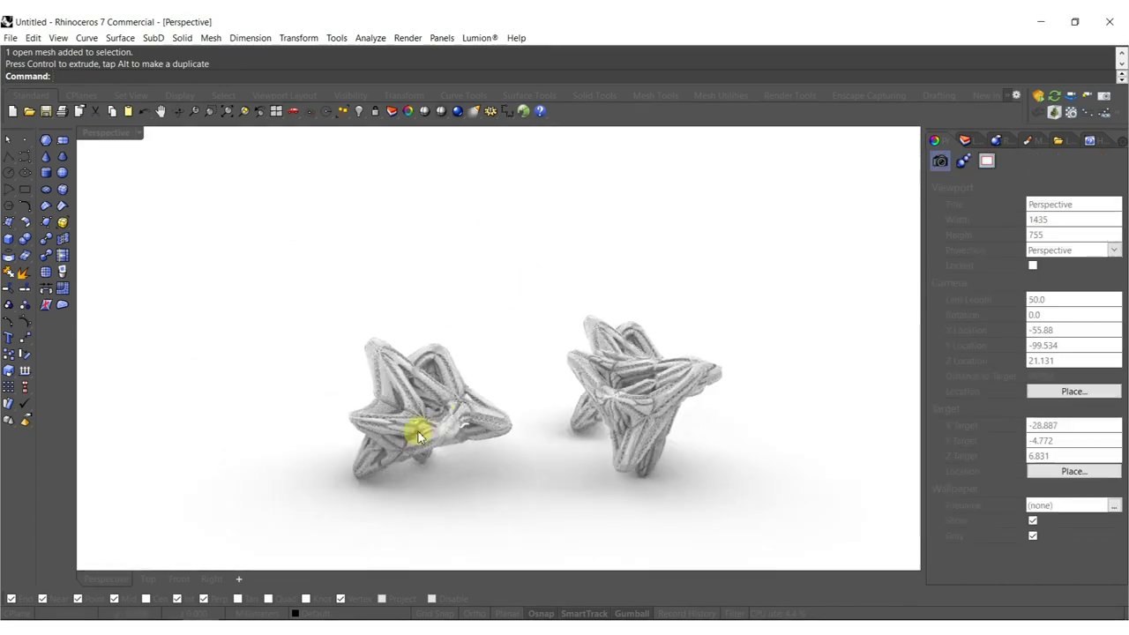
pyautogui.moveTo(418, 433); pyautogui.dragTo(506, 436, button='right')
pyautogui.click(445, 380)
pyautogui.moveTo(445, 379); pyautogui.dragTo(518, 397, button='right')
pyautogui.moveTo(480, 420)
pyautogui.mouseDown()
pyautogui.moveTo(479, 403)
pyautogui.moveTo(499, 397)
pyautogui.moveTo(485, 399)
pyautogui.mouseUp()
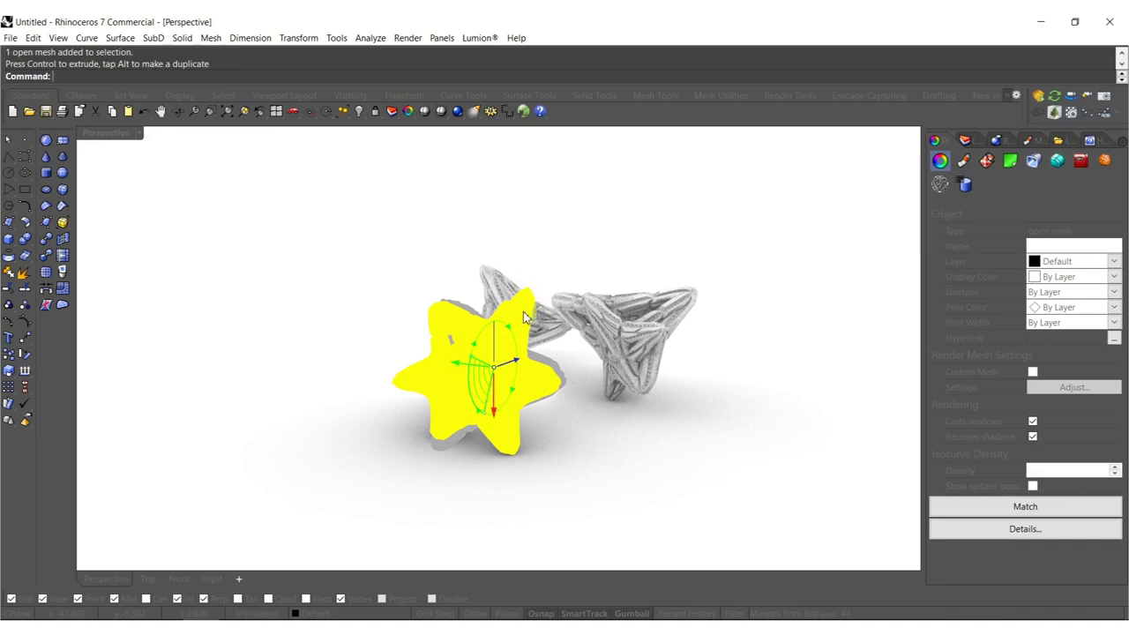
pyautogui.moveTo(554, 307); pyautogui.dragTo(558, 306)
# Turn the third mesh in plan as seen from above.
pyautogui.moveTo(572, 259); pyautogui.dragTo(556, 405, button='right')
pyautogui.moveTo(517, 421); pyautogui.dragTo(477, 424)
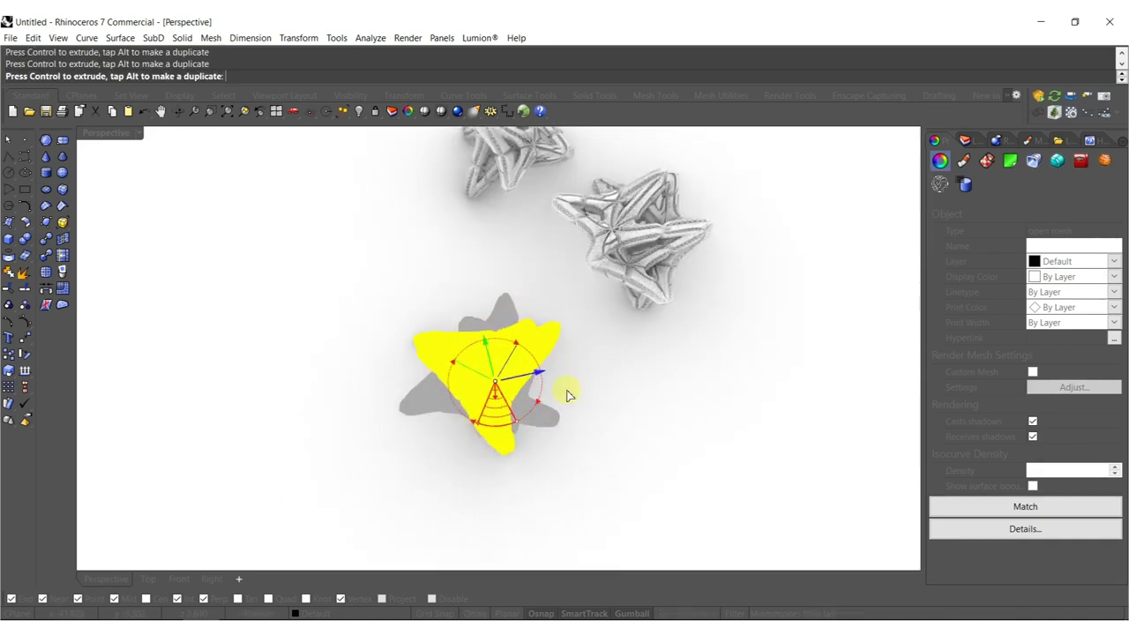
pyautogui.moveTo(689, 374); pyautogui.dragTo(691, 385)
pyautogui.click(690, 385)
pyautogui.moveTo(691, 385); pyautogui.dragTo(500, 267, button='right')
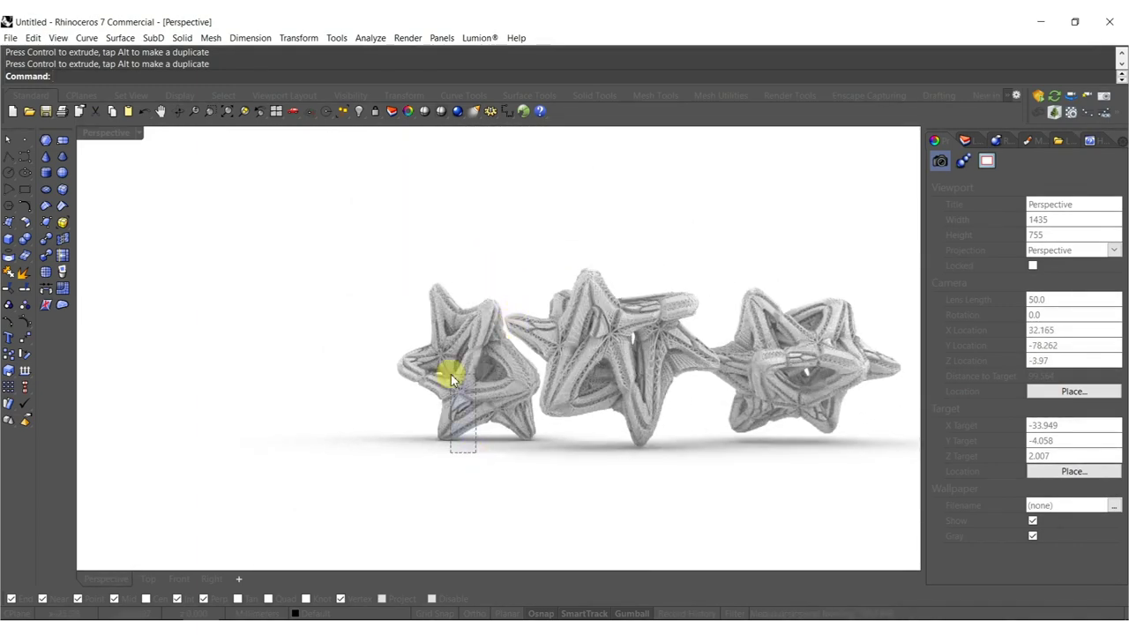
# Rotate the third mesh further in the front view so that it differs from the other two.
pyautogui.moveTo(440, 346); pyautogui.dragTo(491, 396)
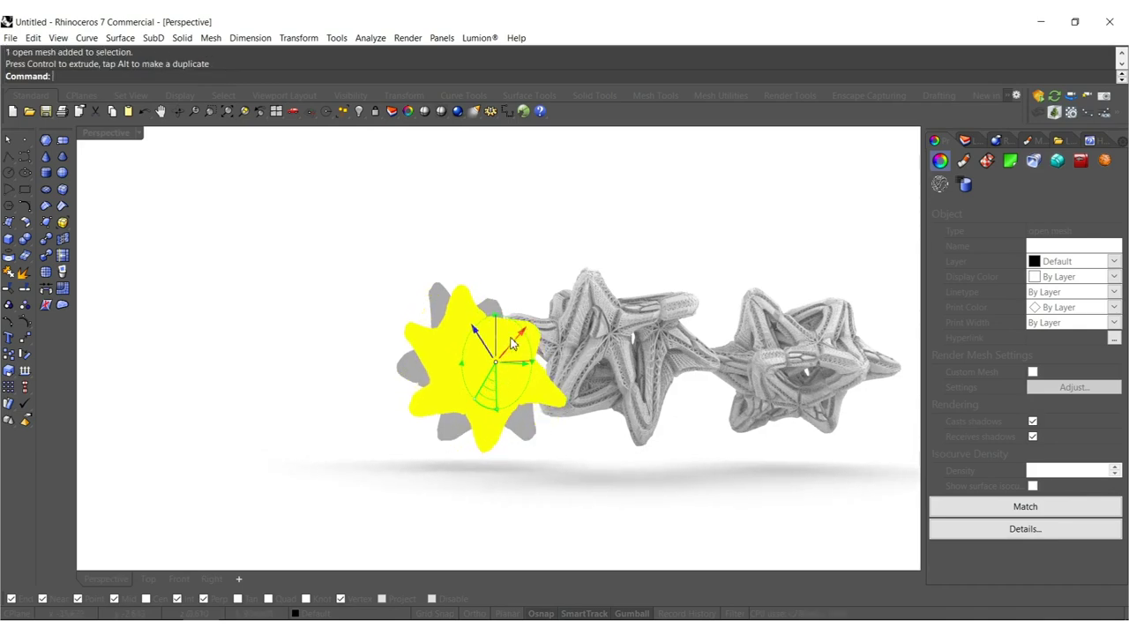
pyautogui.scroll(6, 625, 372)
pyautogui.press('Escape')
pyautogui.moveTo(625, 373); pyautogui.dragTo(365, 456, button='right')
pyautogui.moveTo(345, 479); pyautogui.dragTo(395, 353)
pyautogui.press('Escape')
# Rotate the right-hand mesh of the row in the vertical plane to vary its pose.
pyautogui.moveTo(530, 357); pyautogui.dragTo(557, 361, button='right')
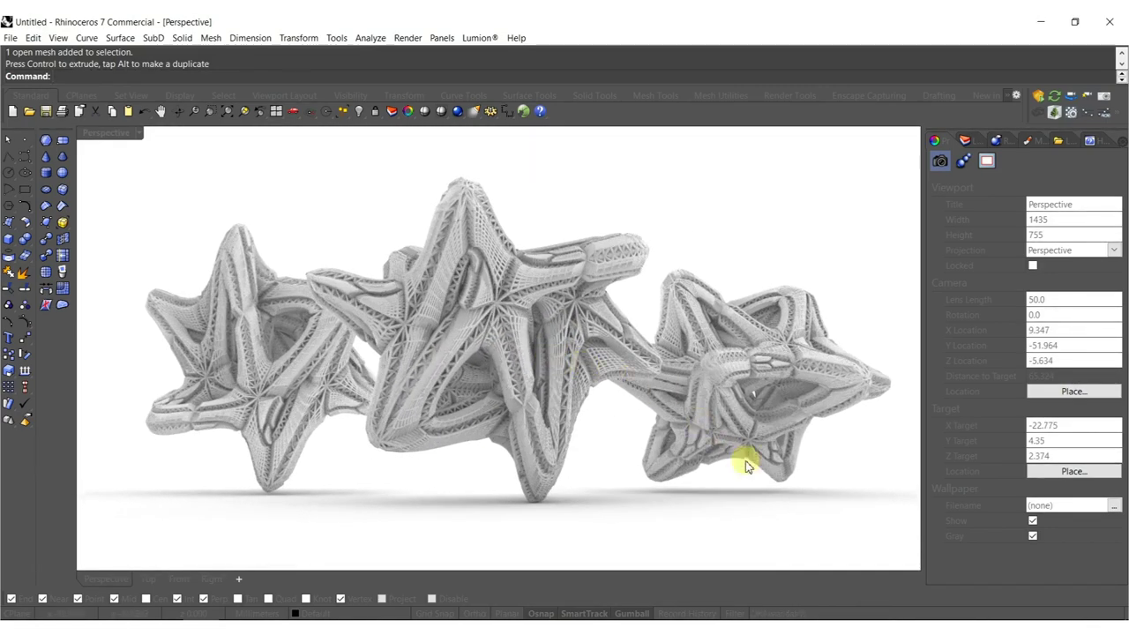
pyautogui.moveTo(758, 483); pyautogui.dragTo(713, 354)
pyautogui.moveTo(716, 415); pyautogui.dragTo(697, 411)
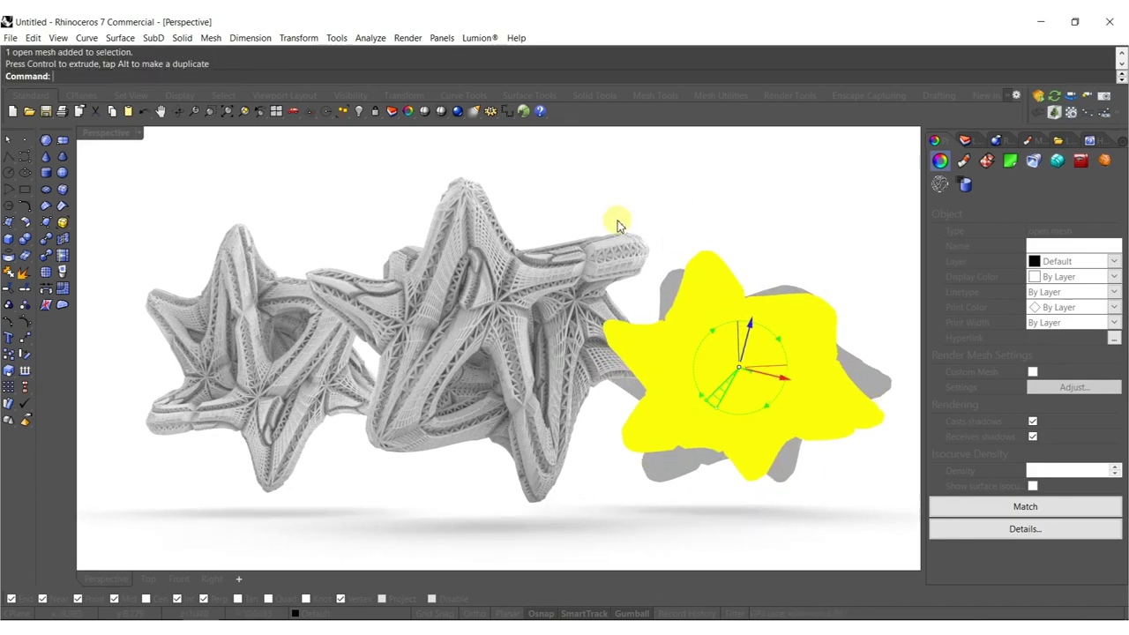
pyautogui.click(617, 225)
# Switch the viewport to Shaded display and raise all three meshes together vertically above the grid.
pyautogui.keyDown('shift'); pyautogui.moveTo(616, 210); pyautogui.dragTo(604, 306, button='right'); pyautogui.keyUp('shift')
pyautogui.scroll(-10, 578, 306)
pyautogui.moveTo(589, 372); pyautogui.dragTo(614, 381, button='right')
pyautogui.moveTo(726, 467); pyautogui.dragTo(340, 214)
pyautogui.middleClick(412, 237)
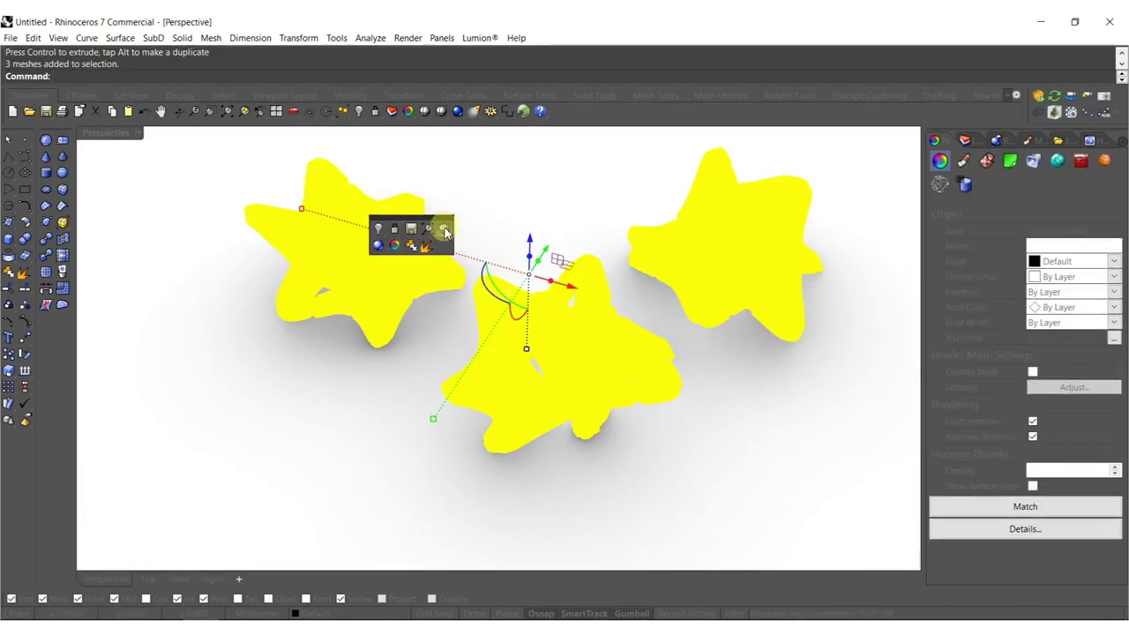
pyautogui.click(444, 231)
pyautogui.moveTo(445, 232)
pyautogui.mouseDown(button='right')
pyautogui.moveTo(486, 283)
pyautogui.moveTo(504, 247)
pyautogui.mouseUp(button='right')
pyautogui.moveTo(565, 375); pyautogui.dragTo(566, 238)
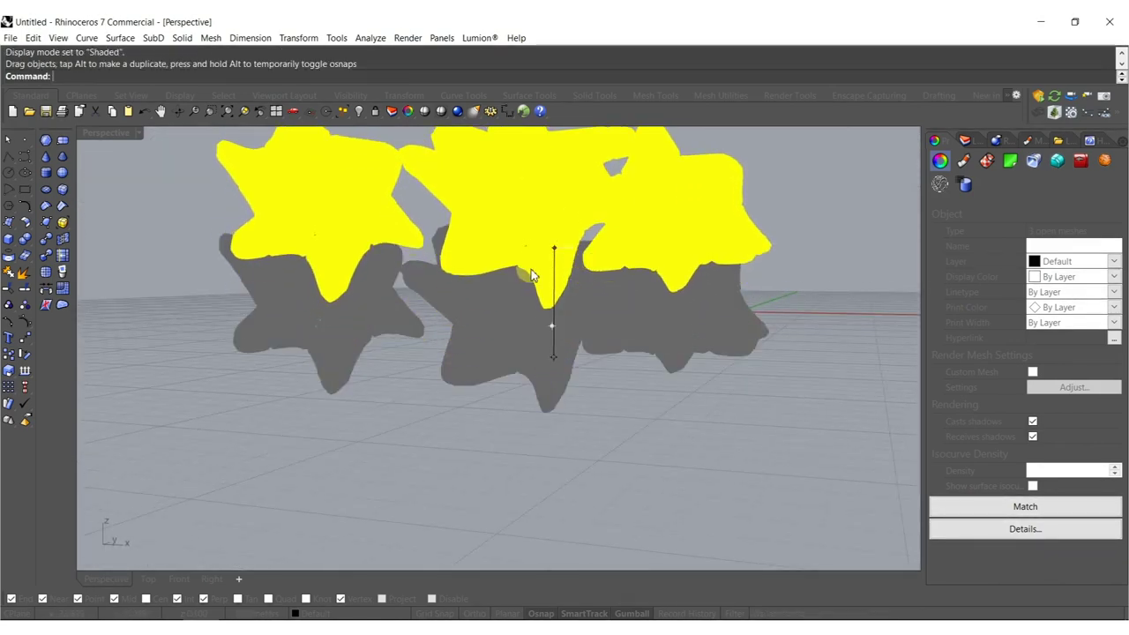
# Create a bounding box around the three selected meshes.
pyautogui.moveTo(519, 229); pyautogui.dragTo(550, 274, button='right')
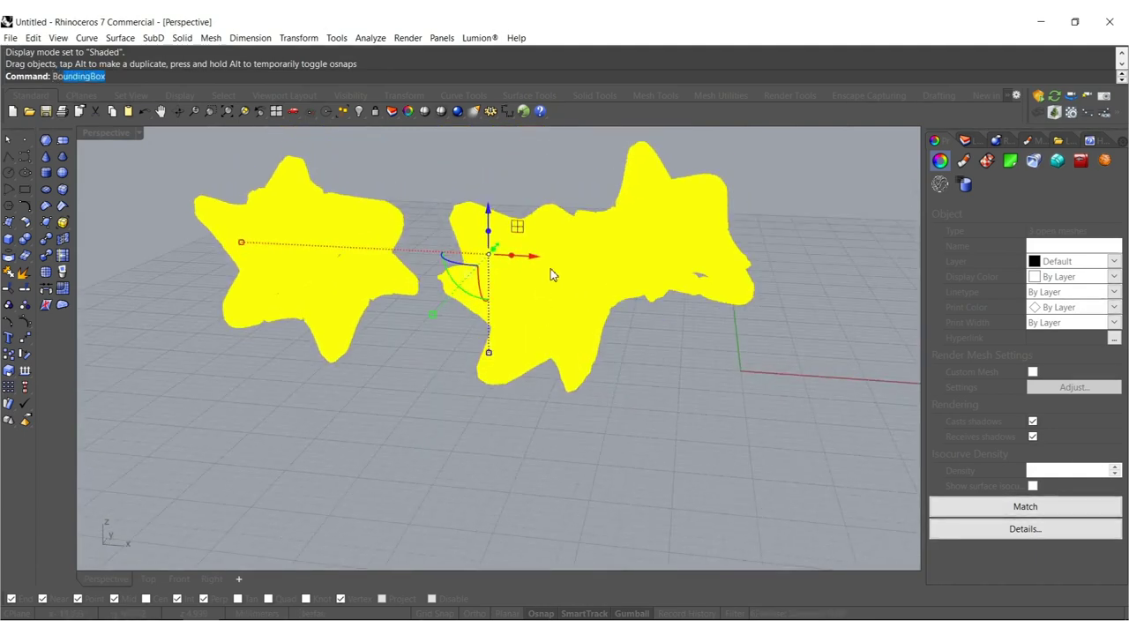
pyautogui.press('Return')
pyautogui.moveTo(487, 391); pyautogui.dragTo(502, 281, button='right')
pyautogui.click(482, 336)
pyautogui.press('Escape')
# Explode the bounding box and delete all its faces except the bottom one, leaving a flat base surface beneath the meshes.
pyautogui.moveTo(469, 336); pyautogui.dragTo(468, 326)
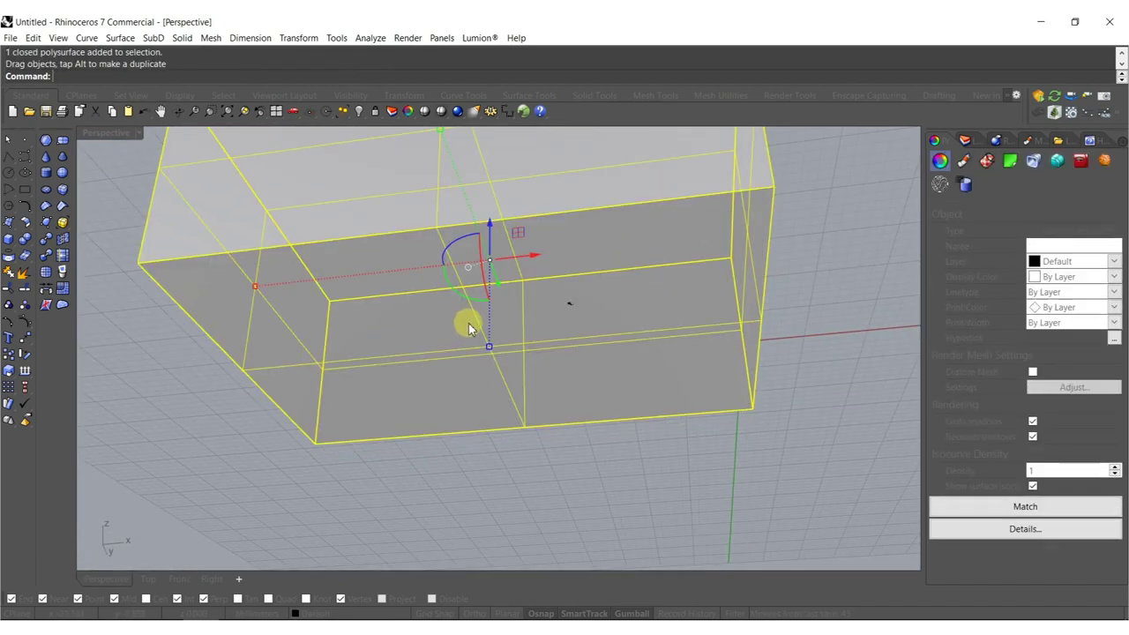
pyautogui.middleClick(476, 331)
pyautogui.click(490, 340)
pyautogui.keyDown('ctrl'); pyautogui.click(429, 341); pyautogui.keyUp('ctrl')
pyautogui.press('Delete')
# Try to lower the left mesh vertically toward the base surface, and undo the move.
pyautogui.moveTo(493, 284); pyautogui.dragTo(285, 207, button='right')
pyautogui.moveTo(262, 174); pyautogui.dragTo(520, 431)
pyautogui.scroll(10, 435, 402)
pyautogui.keyDown('ctrl'); pyautogui.moveTo(457, 325); pyautogui.dragTo(465, 417); pyautogui.keyUp('ctrl')
pyautogui.press('Escape')
pyautogui.scroll(-12, 474, 379)
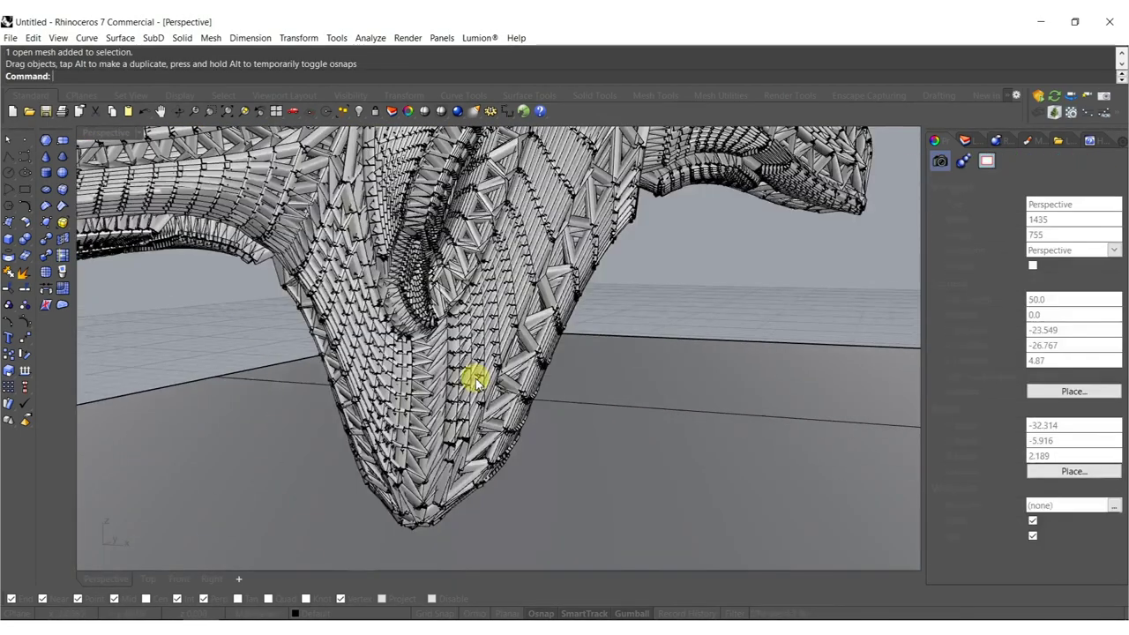
pyautogui.moveTo(460, 399); pyautogui.dragTo(466, 344, button='right')
pyautogui.hotkey('ctrl', 'z')
# Move the left mesh straight down so its lowest tip sinks slightly into the base surface.
pyautogui.click(448, 373)
pyautogui.scroll(7, 466, 344)
pyautogui.moveTo(468, 343); pyautogui.dragTo(467, 407)
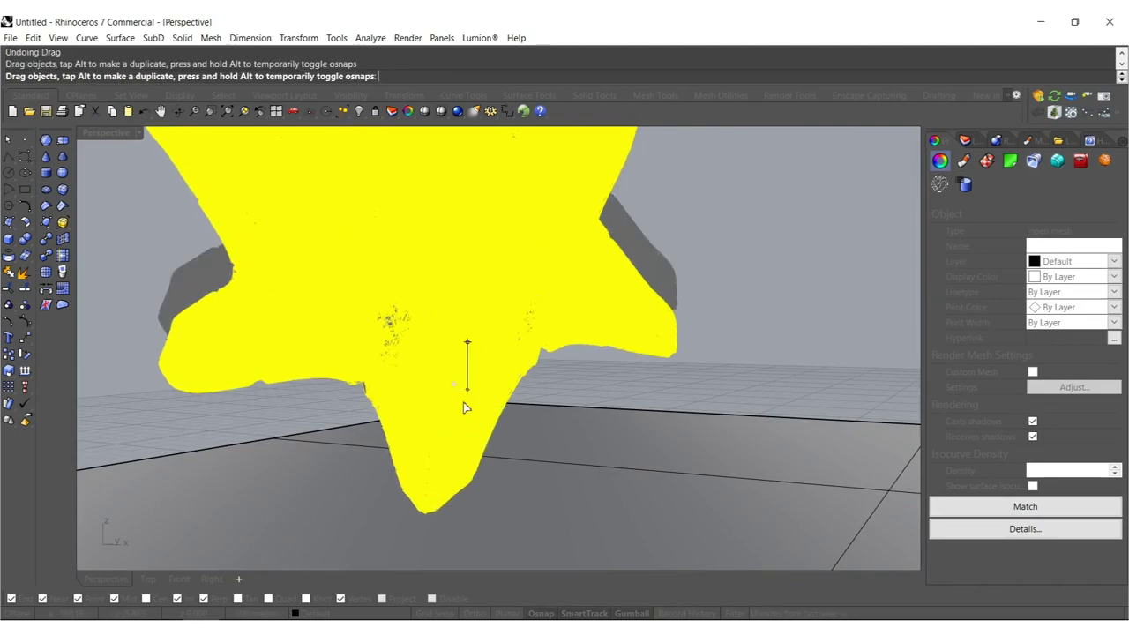
pyautogui.click(617, 382)
pyautogui.scroll(-8, 612, 381)
pyautogui.moveTo(660, 383); pyautogui.dragTo(584, 377, button='right')
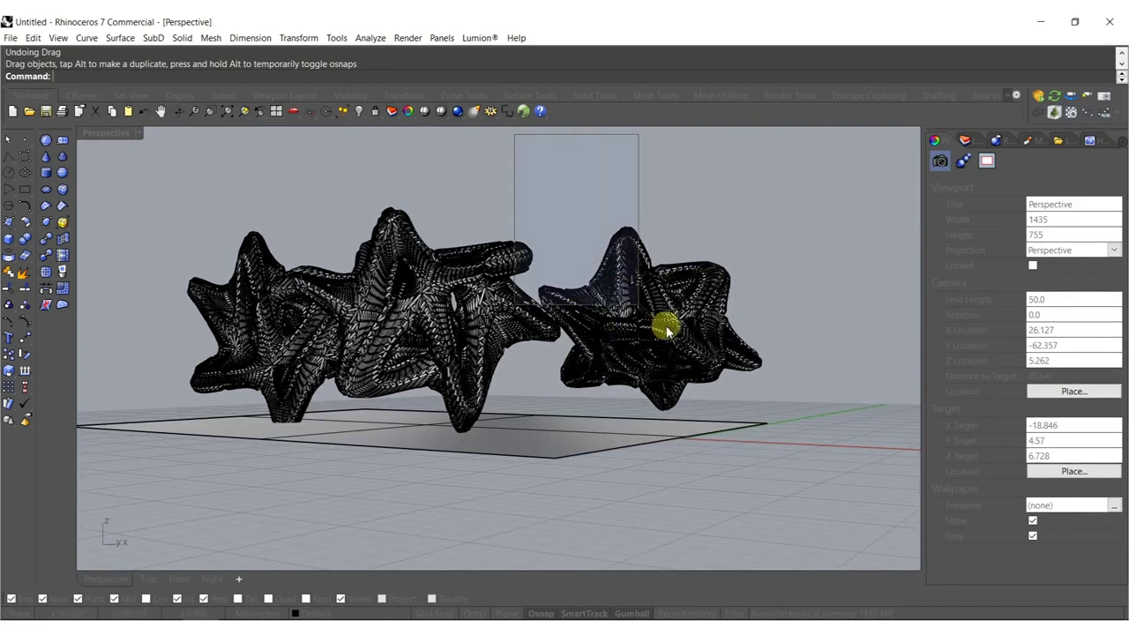
# Select the right-hand mesh and rotate it slightly in the vertical plane to tilt its lower tips toward the base surface.
pyautogui.moveTo(617, 290); pyautogui.dragTo(847, 475)
pyautogui.scroll(9, 693, 379)
pyautogui.moveTo(651, 409); pyautogui.dragTo(586, 389, button='right')
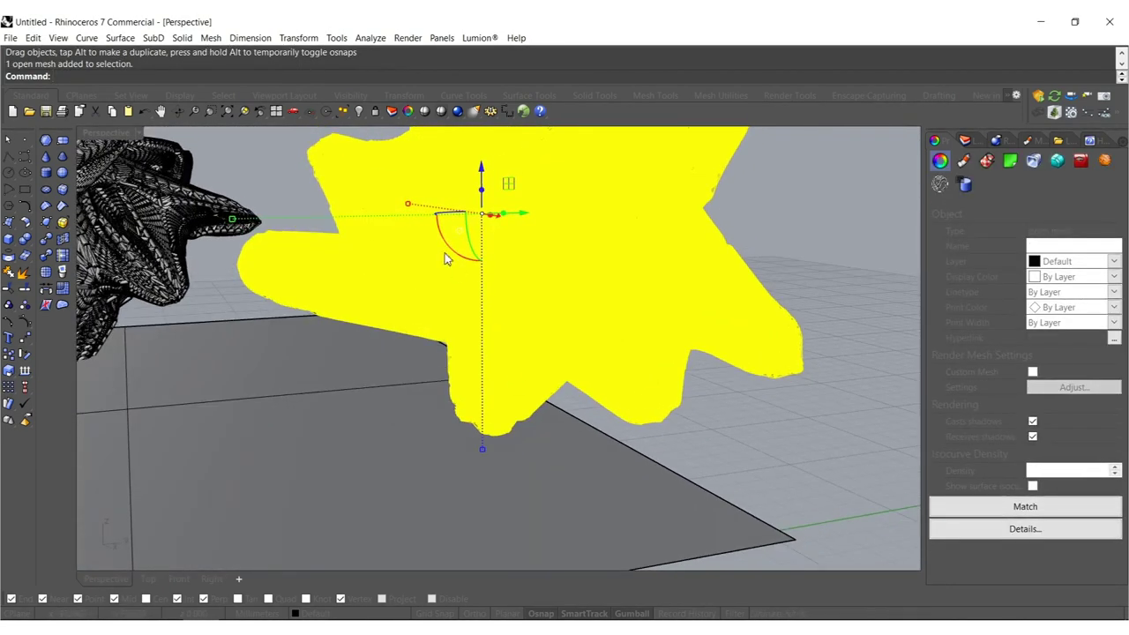
pyautogui.moveTo(451, 254); pyautogui.dragTo(451, 246)
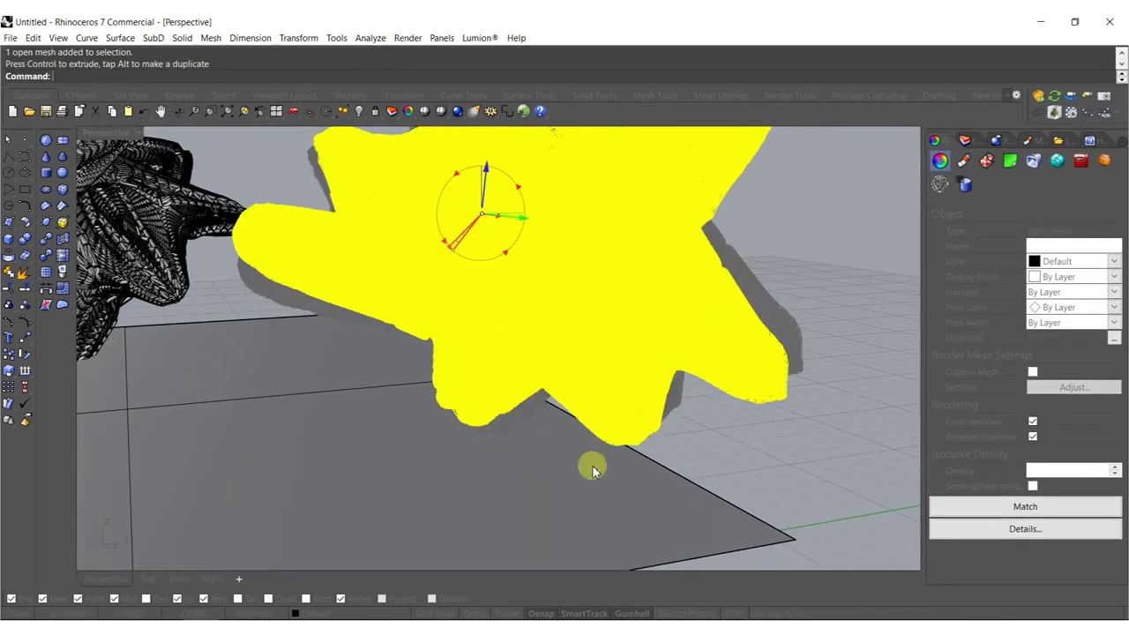
# Lower the selected star mesh until its bottom tip meets the ground plane.
pyautogui.scroll(5, 628, 451)
pyautogui.moveTo(616, 399); pyautogui.dragTo(617, 432)
pyautogui.press('Escape')
pyautogui.scroll(-12, 635, 469)
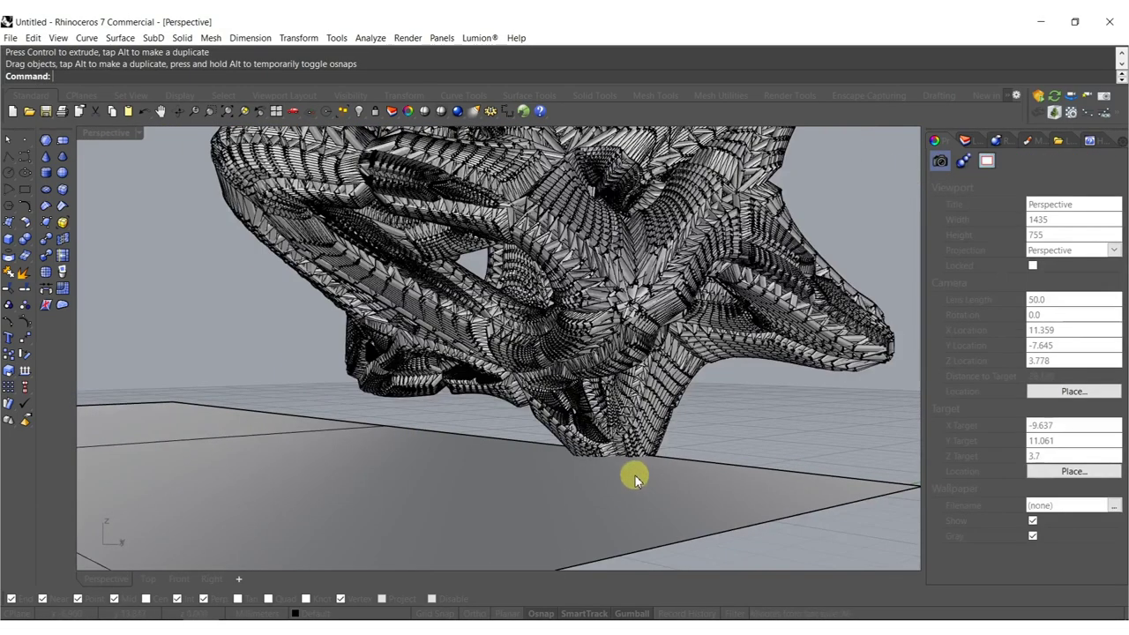
# Switch the perspective view to Rendered display and examine the three star forms on the ground plane.
pyautogui.moveTo(621, 452); pyautogui.dragTo(459, 441, button='right')
pyautogui.middleClick(459, 441)
pyautogui.click(443, 438)
pyautogui.moveTo(529, 446)
pyautogui.mouseDown(button='right')
pyautogui.moveTo(572, 439)
pyautogui.moveTo(550, 444)
pyautogui.mouseUp(button='right')
pyautogui.scroll(2, 541, 435)
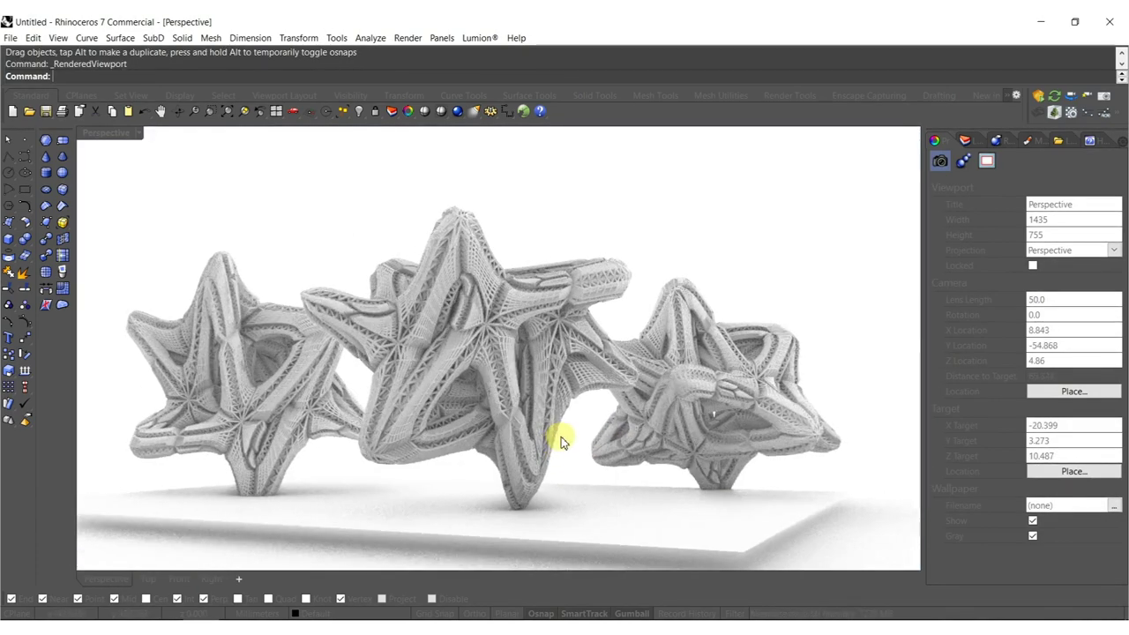
pyautogui.scroll(-10, 555, 397)
pyautogui.moveTo(555, 397); pyautogui.dragTo(567, 462, button='right')
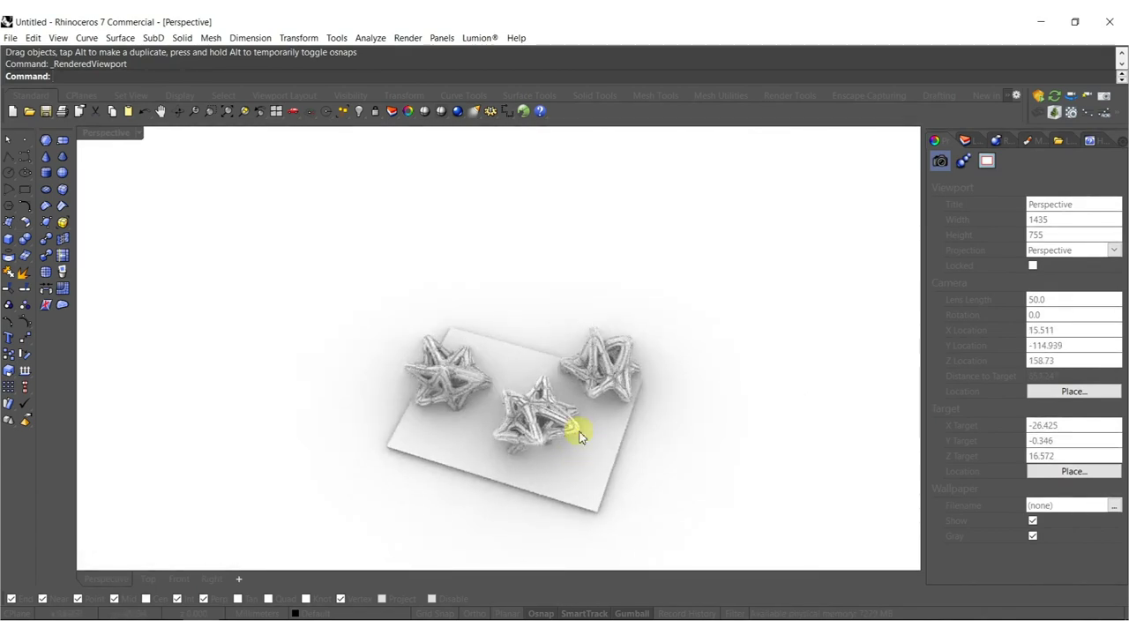
# Enlarge the ground plane far beyond the three star meshes and set the view to Shaded display.
pyautogui.click(579, 435)
pyautogui.moveTo(594, 374); pyautogui.dragTo(406, 425, button='right')
pyautogui.moveTo(417, 419); pyautogui.dragTo(380, 426)
pyautogui.moveTo(385, 426); pyautogui.dragTo(485, 394, button='right')
pyautogui.scroll(-4, 484, 395)
pyautogui.moveTo(450, 375); pyautogui.dragTo(209, 348)
pyautogui.moveTo(209, 348); pyautogui.dragTo(520, 434, button='right')
pyautogui.press('Escape')
pyautogui.middleClick(501, 436)
pyautogui.click(530, 436)
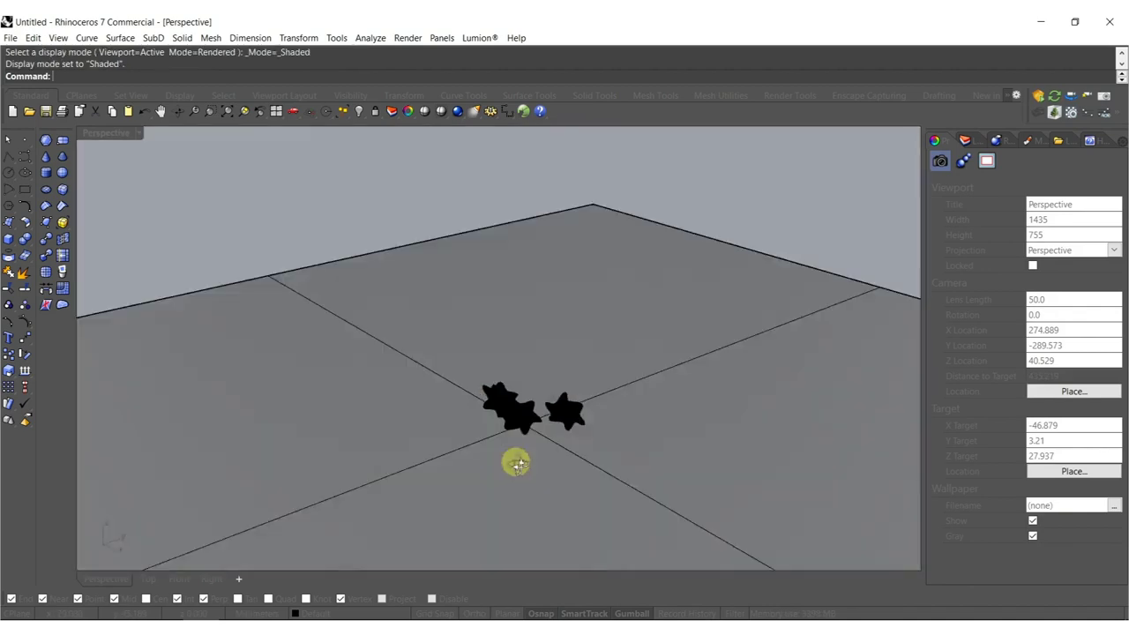
# Rebuild the ground surface with 125 points and degree 3 in both U and V, and turn on its control points.
pyautogui.click(511, 477)
pyautogui.press('Return')
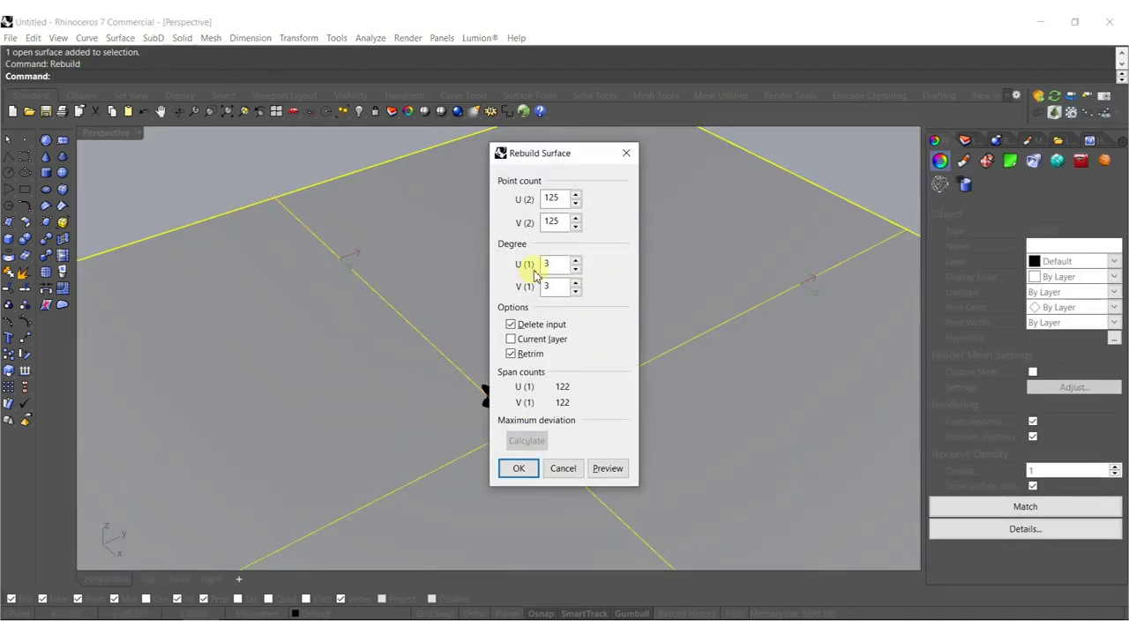
pyautogui.click(517, 476)
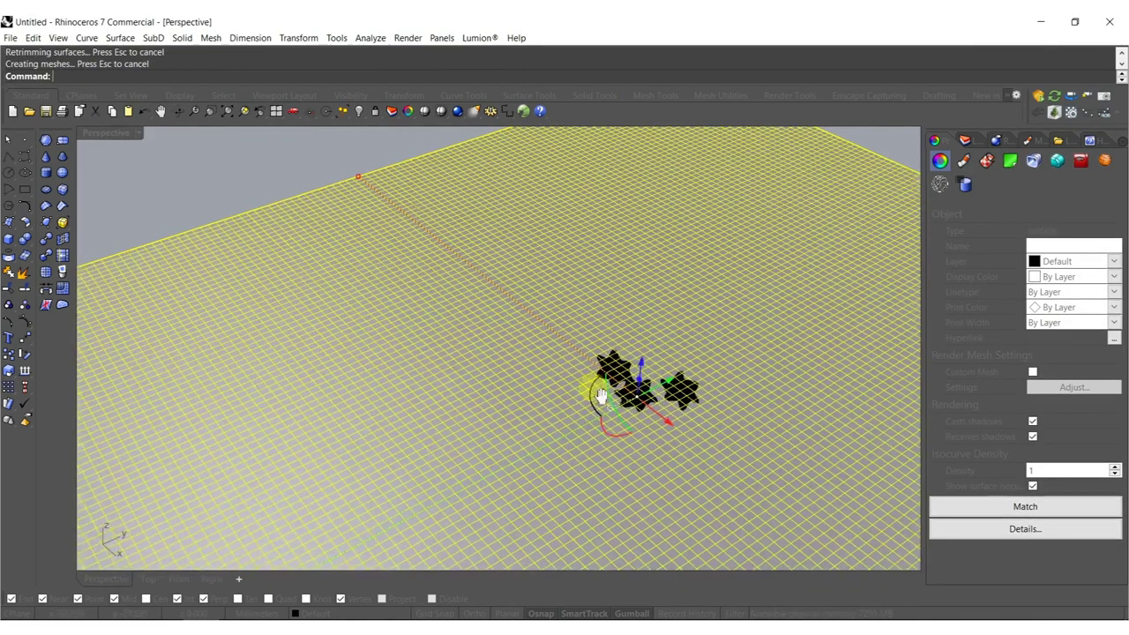
pyautogui.click(25, 321)
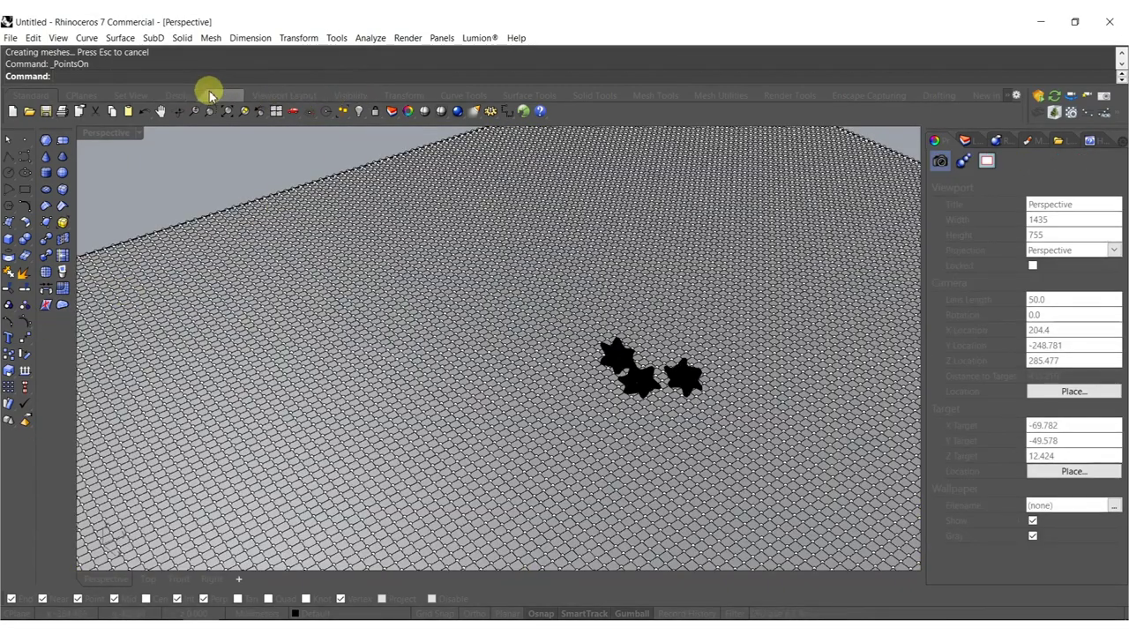
# Brush-select the ground surface's control points in a broad curved area in front of the stars, leaving the star mesh out of the selection.
pyautogui.click(225, 97)
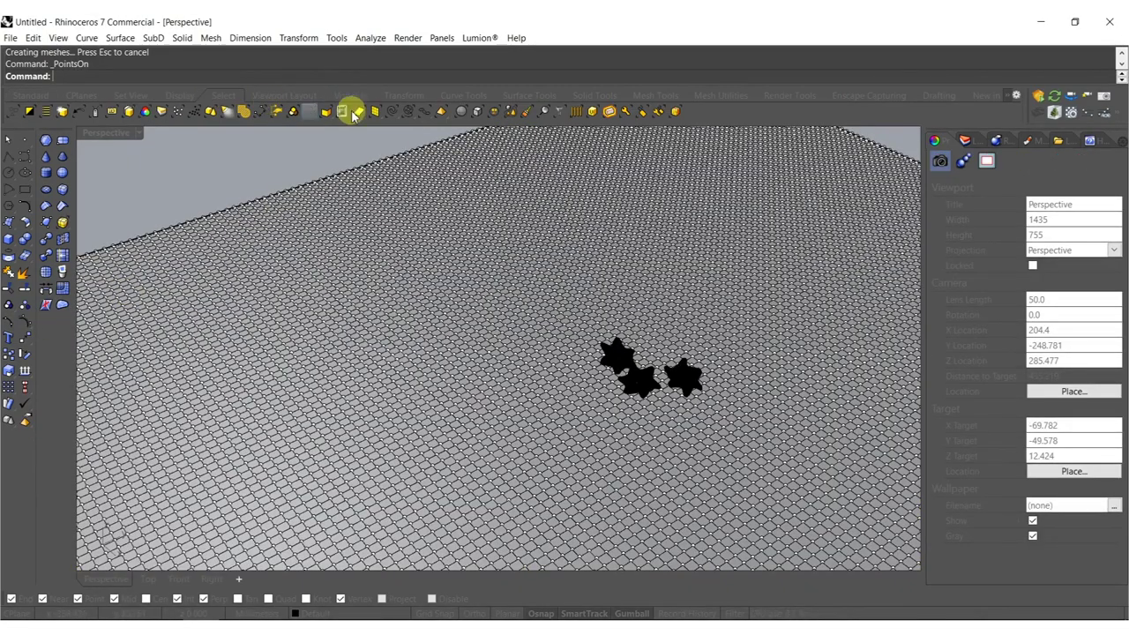
pyautogui.click(527, 112)
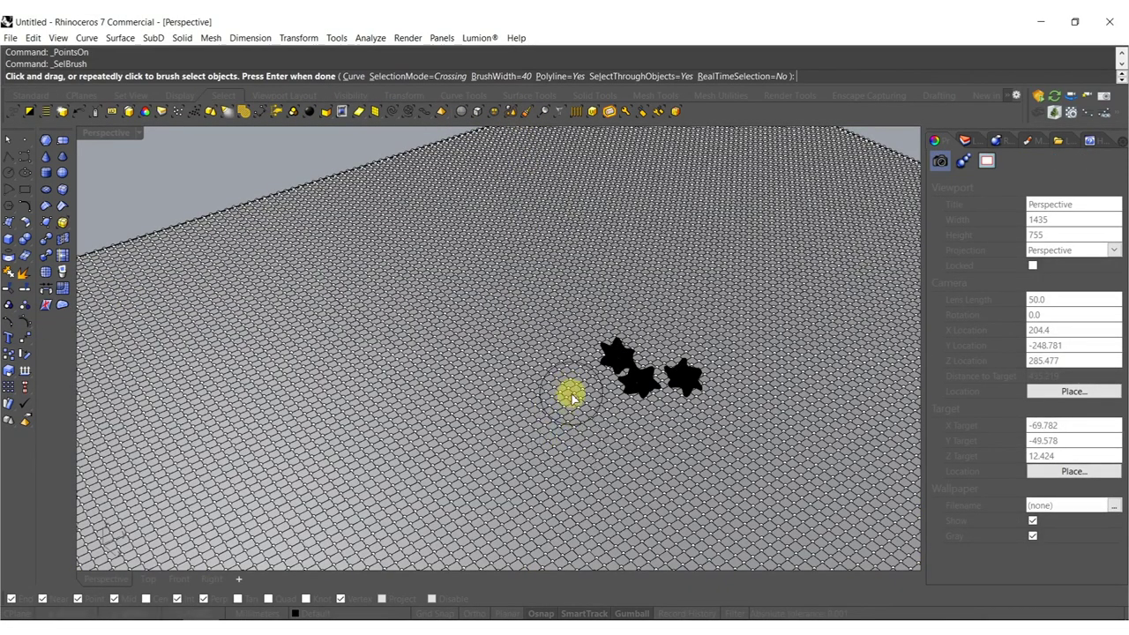
pyautogui.moveTo(572, 399); pyautogui.dragTo(571, 448, button='right')
pyautogui.moveTo(572, 460); pyautogui.dragTo(587, 431)
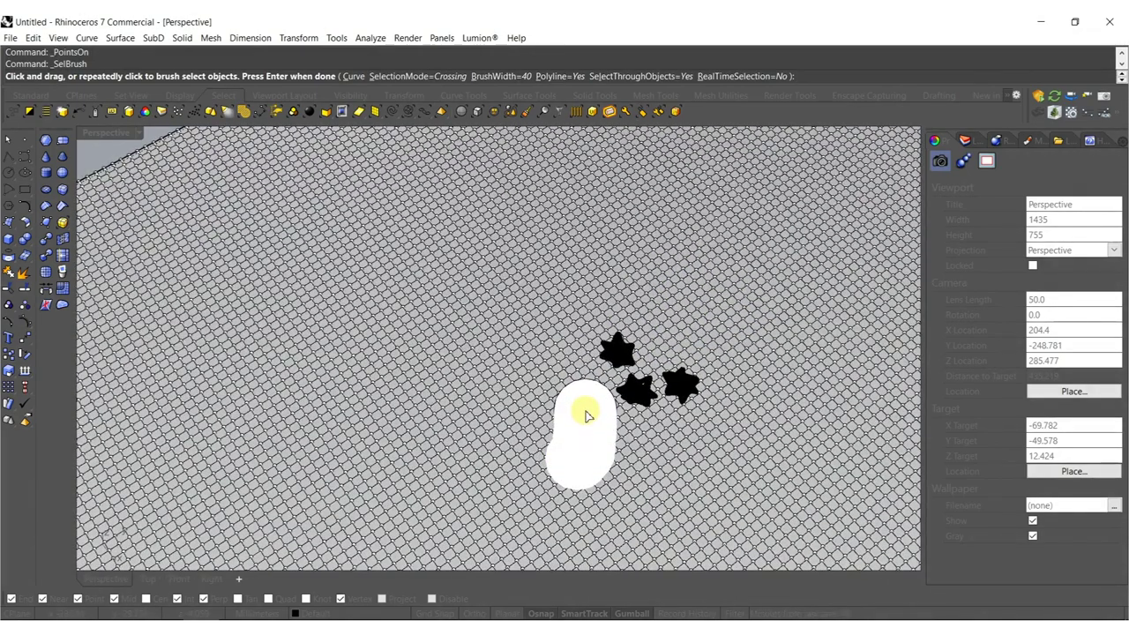
pyautogui.moveTo(516, 354)
pyautogui.mouseDown()
pyautogui.moveTo(521, 322)
pyautogui.moveTo(542, 466)
pyautogui.moveTo(736, 529)
pyautogui.moveTo(818, 414)
pyautogui.moveTo(686, 436)
pyautogui.mouseUp()
pyautogui.moveTo(613, 469); pyautogui.dragTo(794, 457)
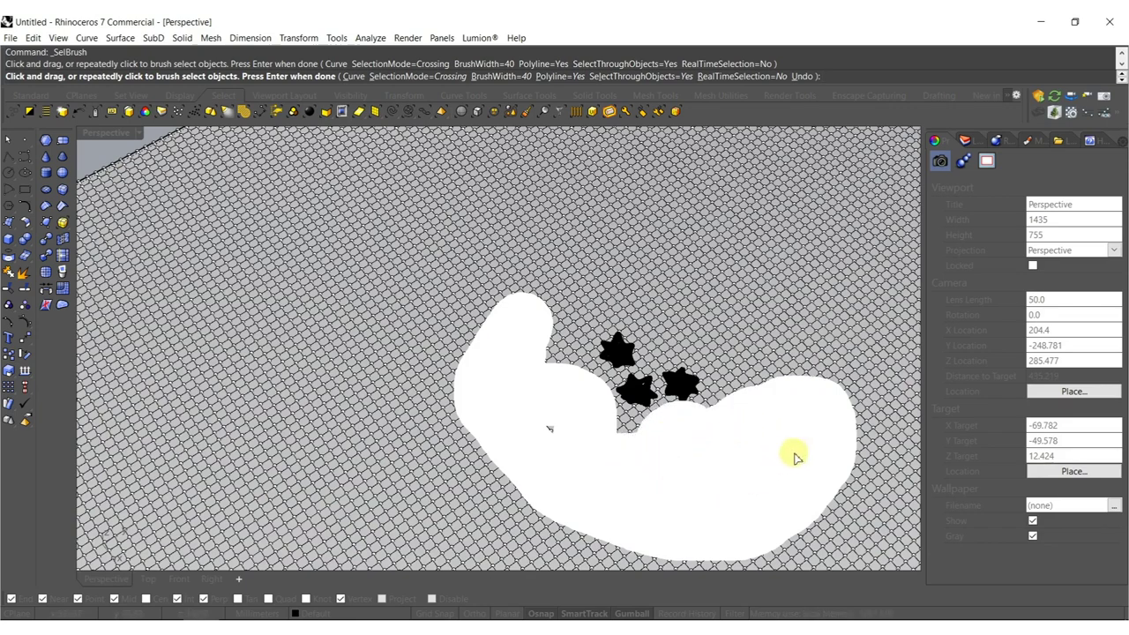
pyautogui.click(542, 426)
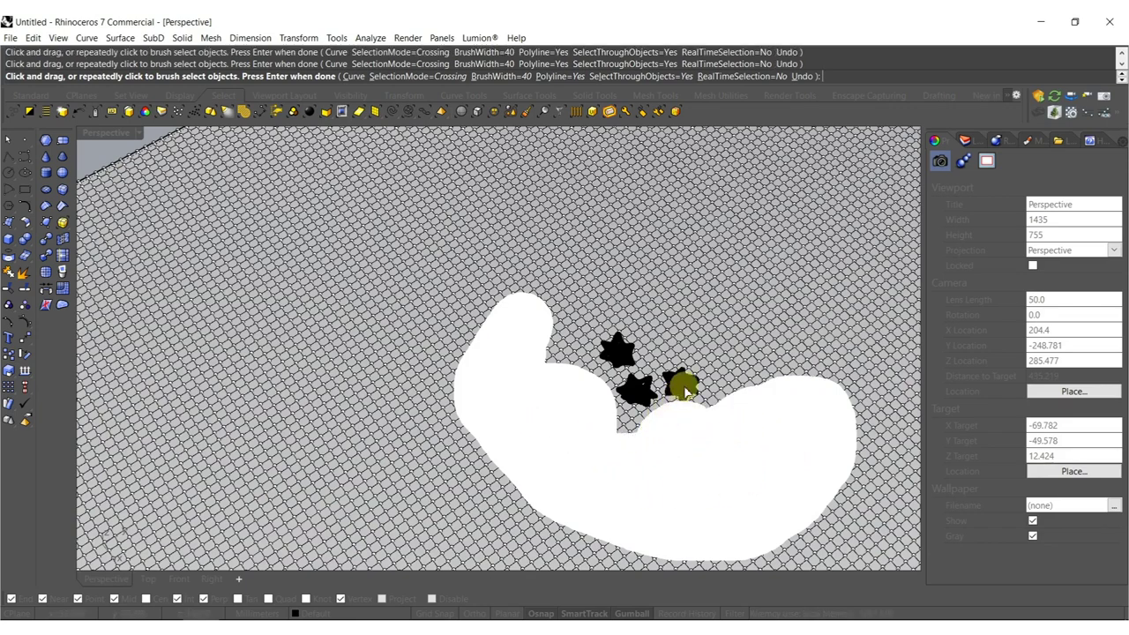
pyautogui.press('Return')
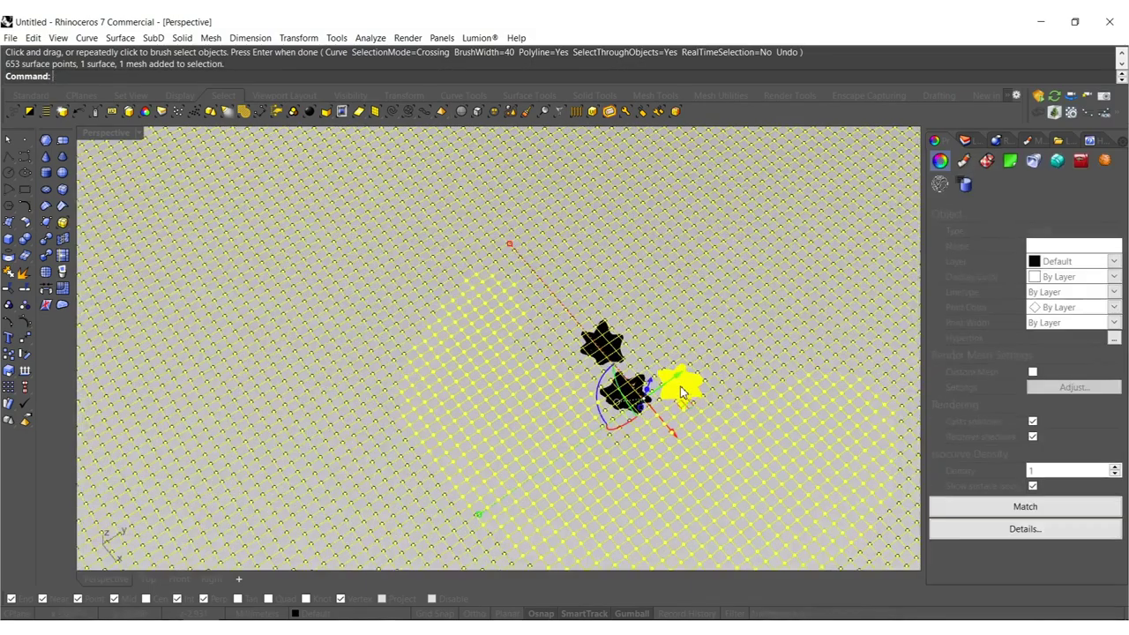
pyautogui.keyDown('ctrl'); pyautogui.click(691, 388); pyautogui.keyUp('ctrl')
# Lower the selected control points to form a curved depression in the ground around the stars.
pyautogui.moveTo(605, 417); pyautogui.dragTo(632, 343, button='right')
pyautogui.scroll(7, 649, 353)
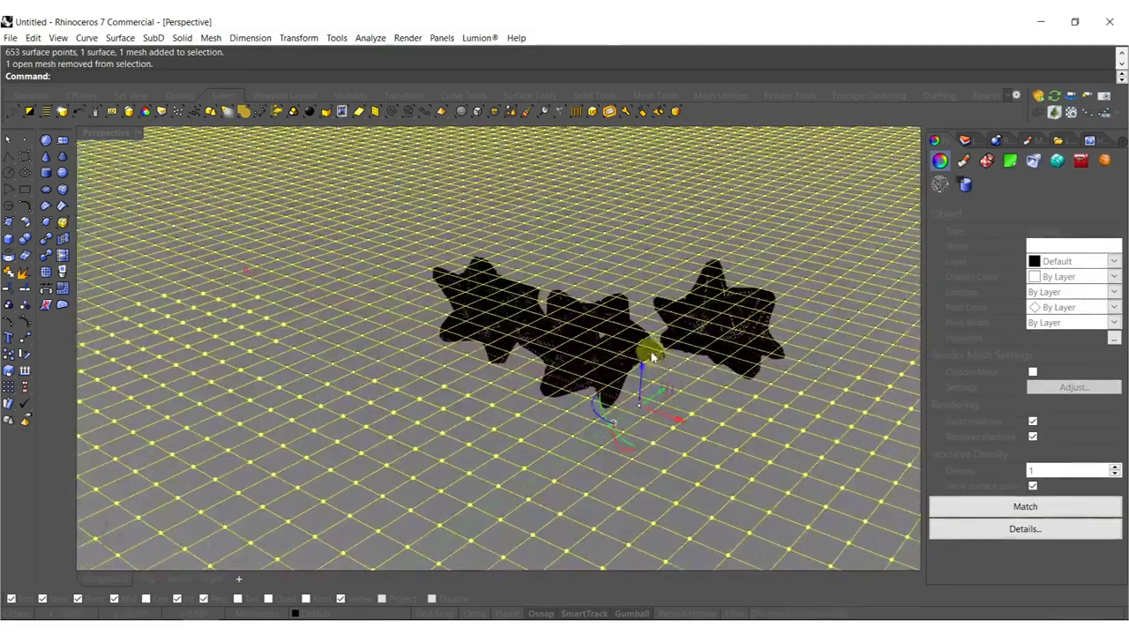
pyautogui.moveTo(640, 367); pyautogui.dragTo(641, 387)
pyautogui.scroll(-7, 617, 375)
pyautogui.moveTo(541, 373); pyautogui.dragTo(553, 405, button='right')
pyautogui.press('Escape')
pyautogui.scroll(-6, 512, 349)
pyautogui.moveTo(517, 276); pyautogui.dragTo(539, 281, button='right')
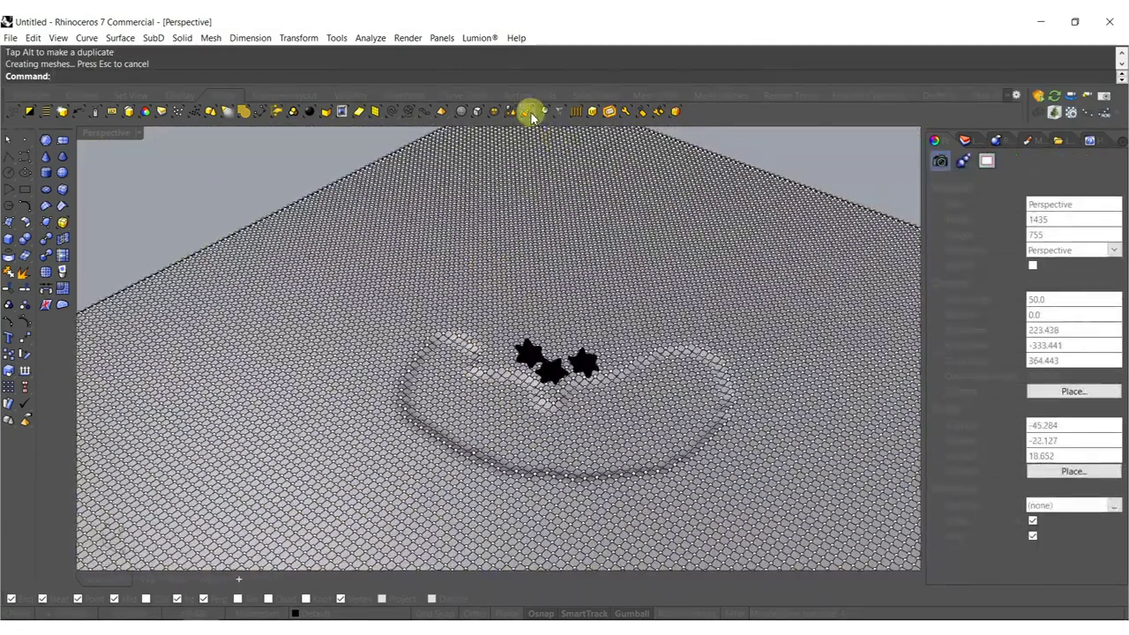
# Brush-select control points in two curved bands behind and beside the stars, using a brush width of 107.
pyautogui.click(529, 114)
pyautogui.moveTo(247, 335)
pyautogui.mouseDown()
pyautogui.moveTo(365, 227)
pyautogui.moveTo(570, 194)
pyautogui.moveTo(572, 207)
pyautogui.mouseUp()
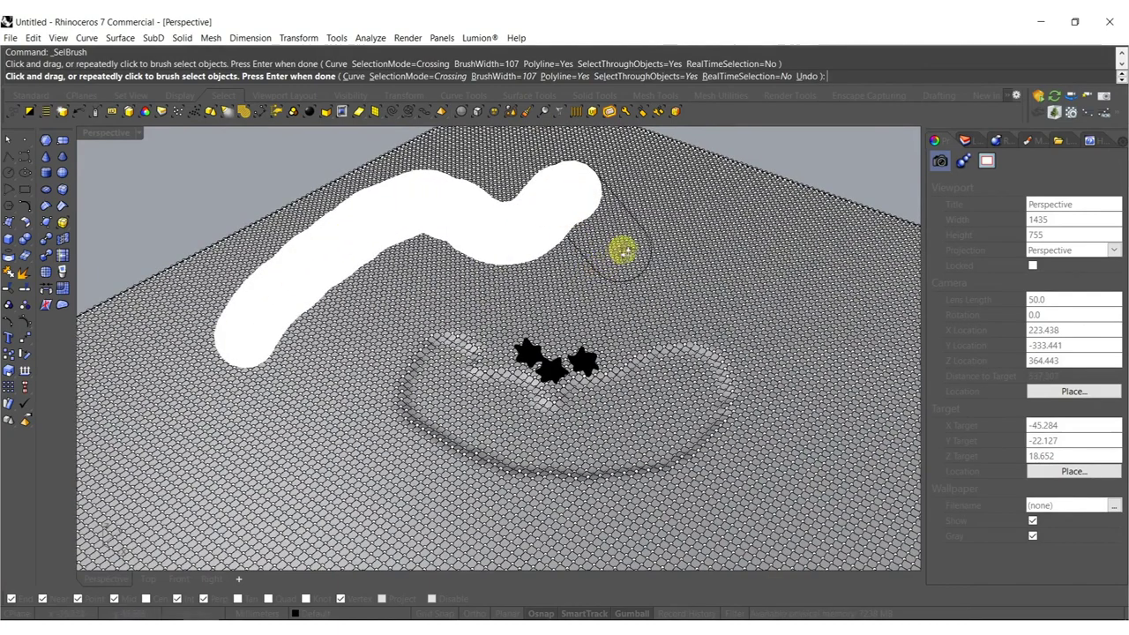
pyautogui.moveTo(623, 250); pyautogui.dragTo(626, 258, button='right')
pyautogui.rightClick(624, 257)
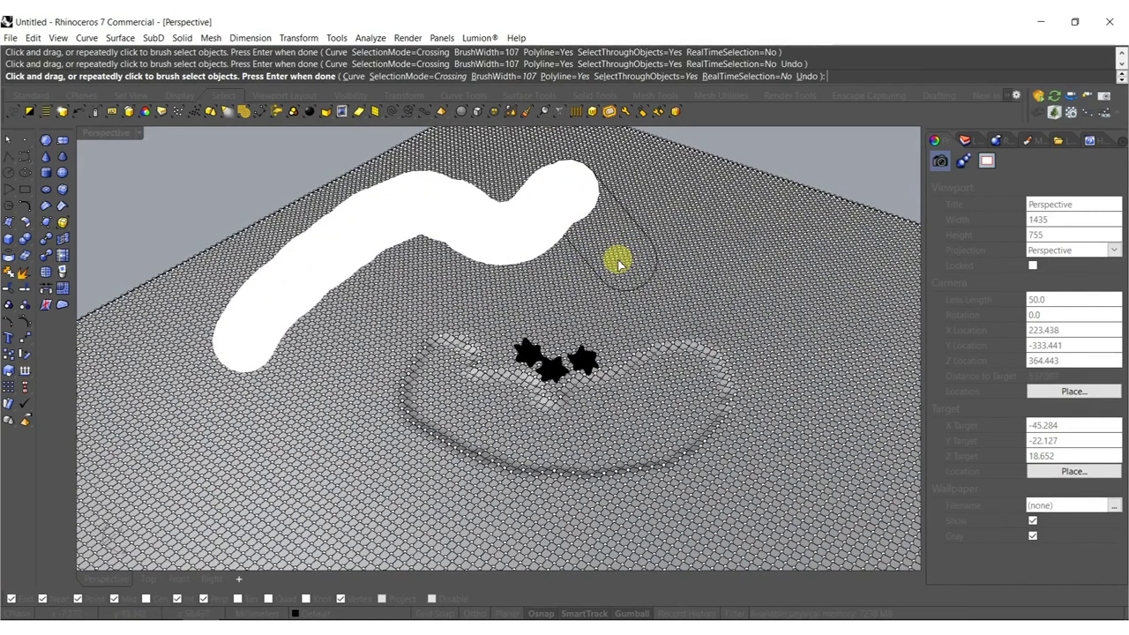
pyautogui.press('Return')
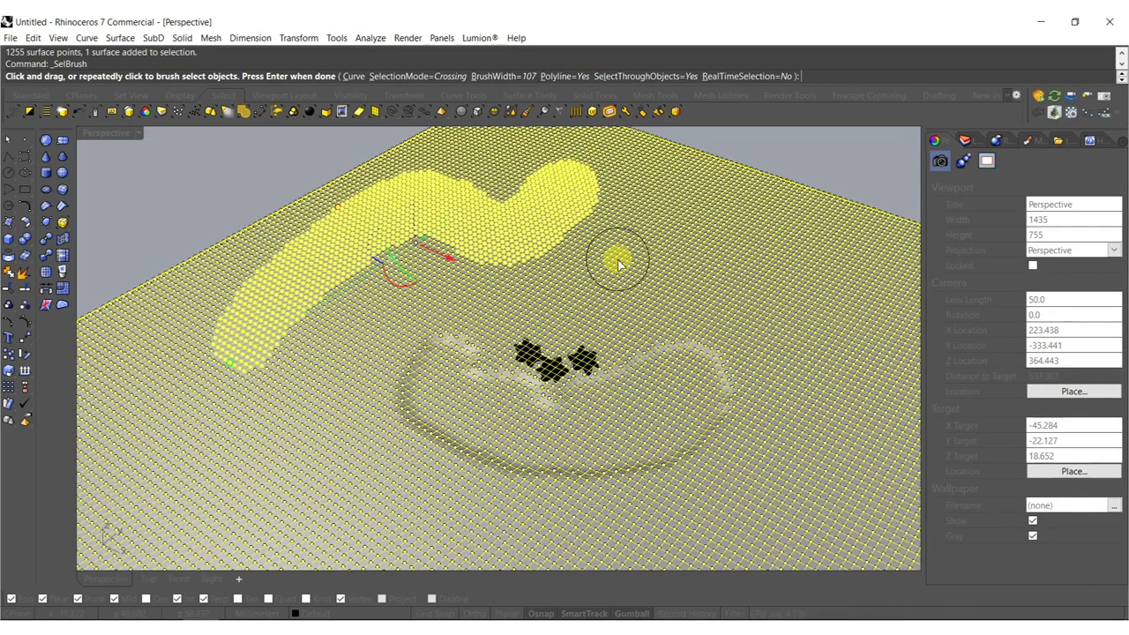
pyautogui.moveTo(572, 294)
pyautogui.mouseDown()
pyautogui.moveTo(764, 227)
pyautogui.moveTo(862, 383)
pyautogui.mouseUp()
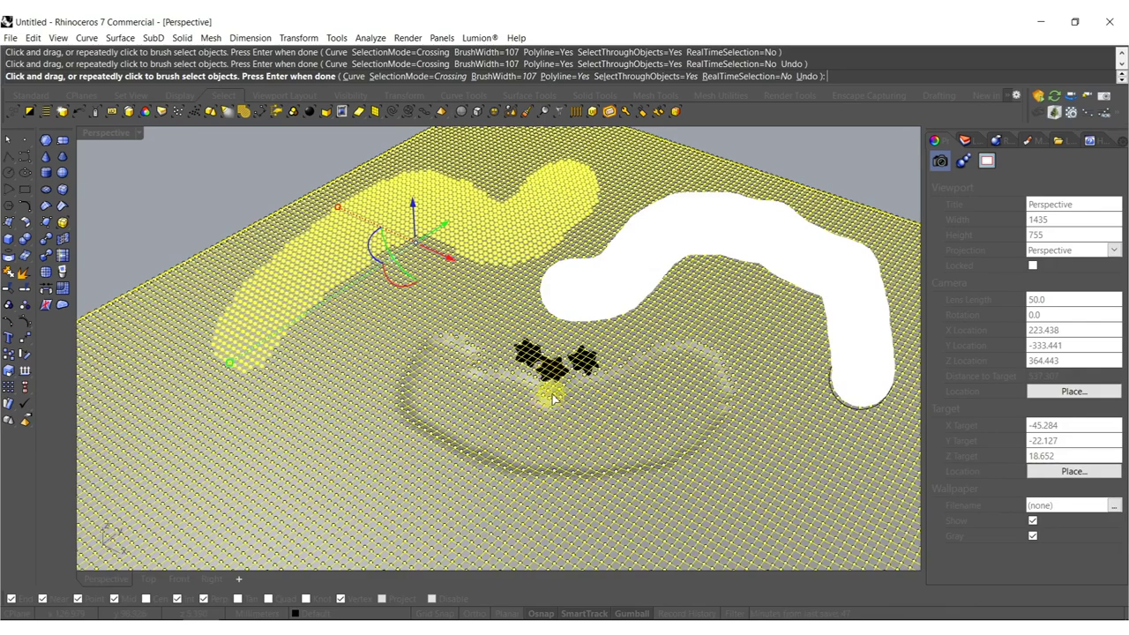
pyautogui.press('Return')
# Raise the selected control points vertically to form hills around the stars and turn off the control points.
pyautogui.scroll(8, 543, 366)
pyautogui.moveTo(578, 326)
pyautogui.keyDown('shift'); pyautogui.mouseDown(button='right')
pyautogui.moveTo(571, 449)
pyautogui.moveTo(570, 378)
pyautogui.mouseUp(button='right'); pyautogui.keyUp('shift')
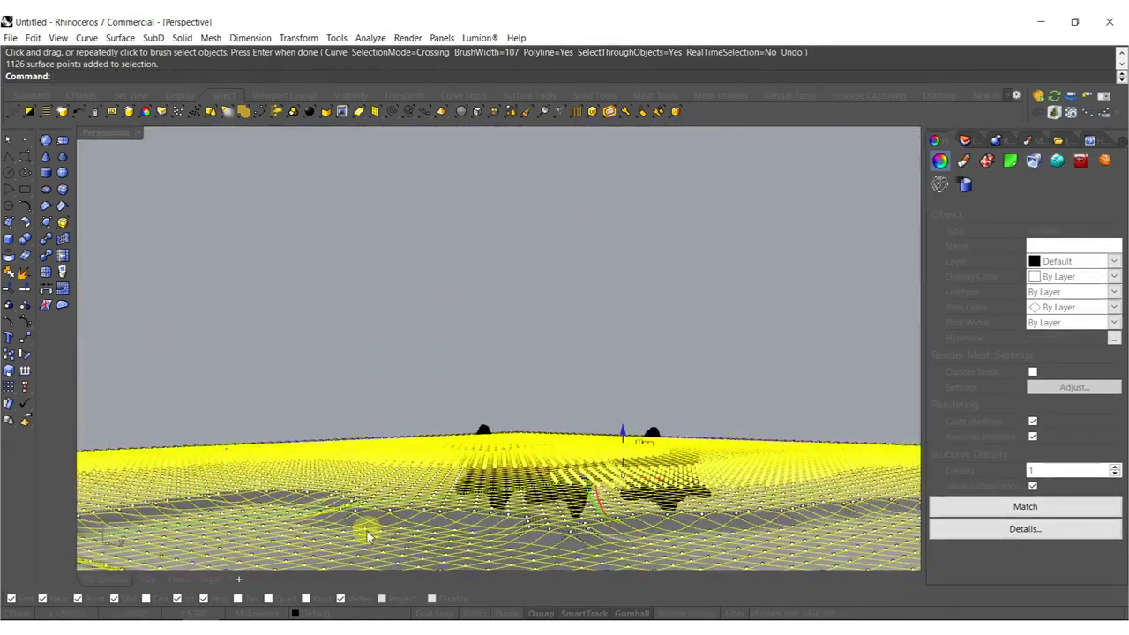
pyautogui.keyDown('ctrl'); pyautogui.click(369, 534); pyautogui.keyUp('ctrl')
pyautogui.moveTo(623, 429); pyautogui.dragTo(623, 396)
pyautogui.keyDown('shift'); pyautogui.moveTo(713, 503); pyautogui.dragTo(663, 492, button='right'); pyautogui.keyUp('shift')
pyautogui.press('Escape')
pyautogui.press('Escape')
# Try smoothing the terrain surface with a smooth factor of 0.239063 and 96 steps, and undo the smoothing.
pyautogui.click(661, 491)
pyautogui.write('S')
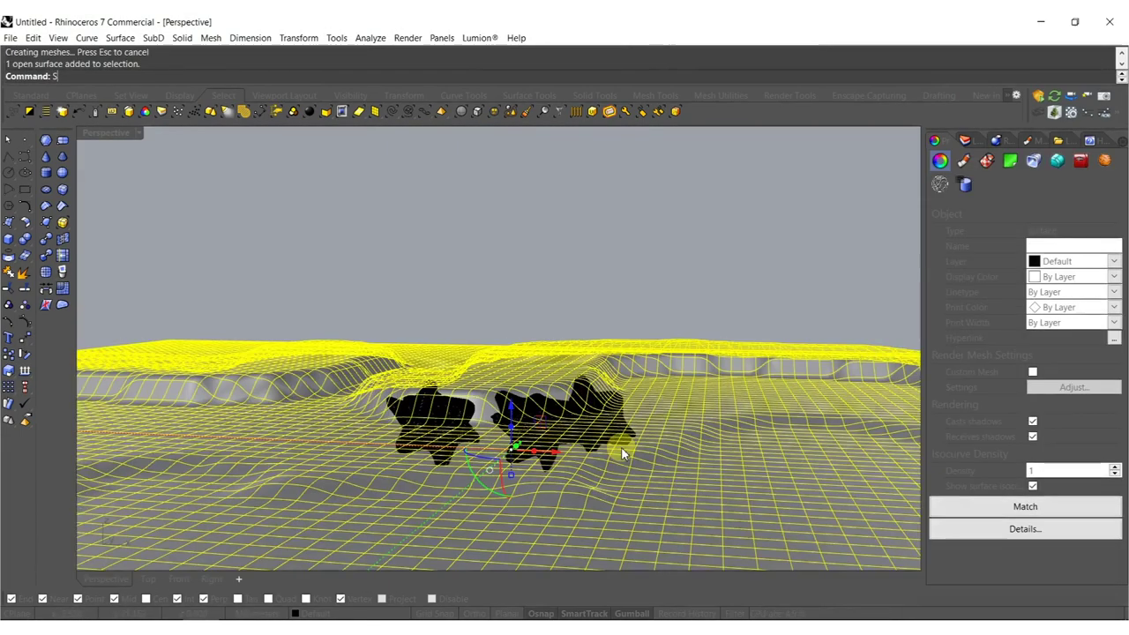
pyautogui.press('Return')
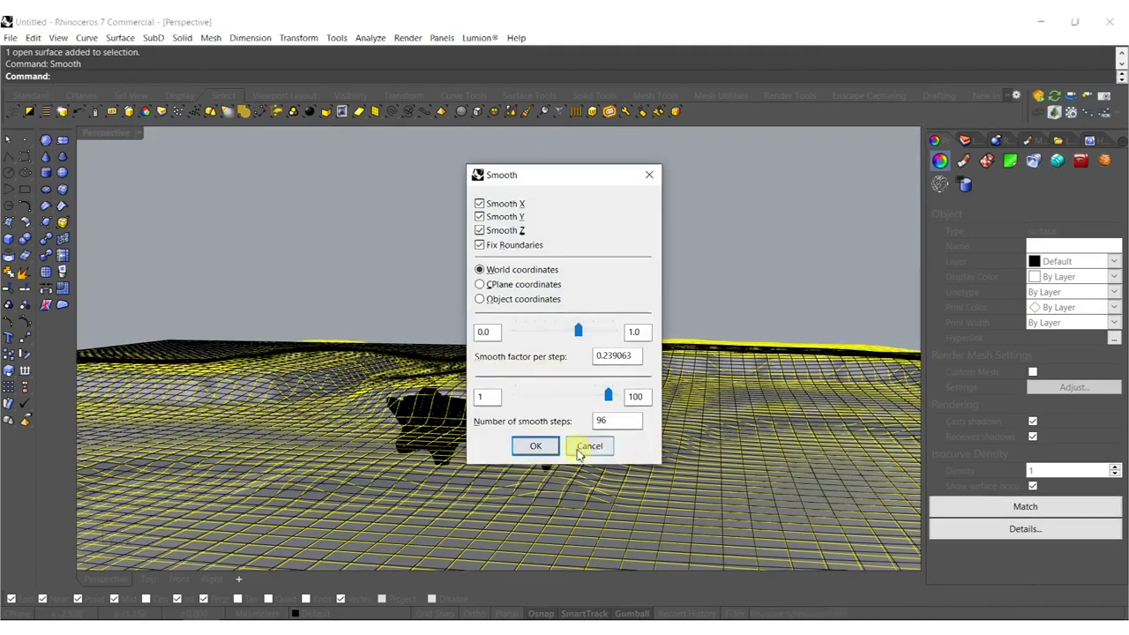
pyautogui.click(545, 449)
pyautogui.keyDown('shift'); pyautogui.moveTo(599, 468); pyautogui.dragTo(586, 363, button='right'); pyautogui.keyUp('shift')
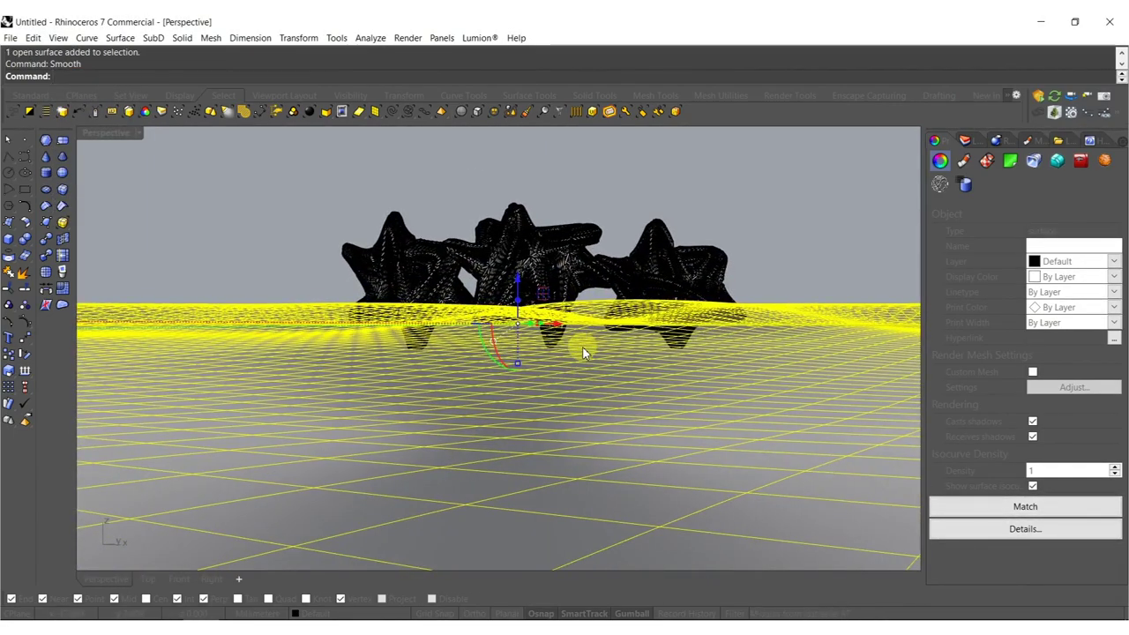
pyautogui.hotkey('ctrl', 'z')
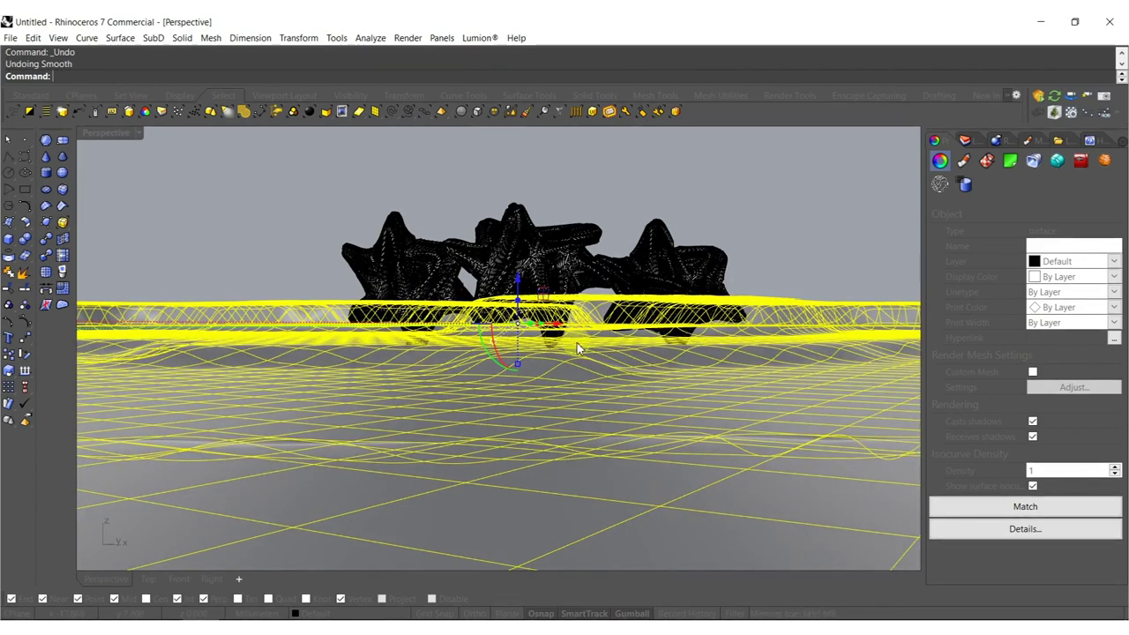
# Smooth the terrain surface in repeated lighter passes, using fewer smooth steps and a small smooth factor.
pyautogui.rightClick(578, 348)
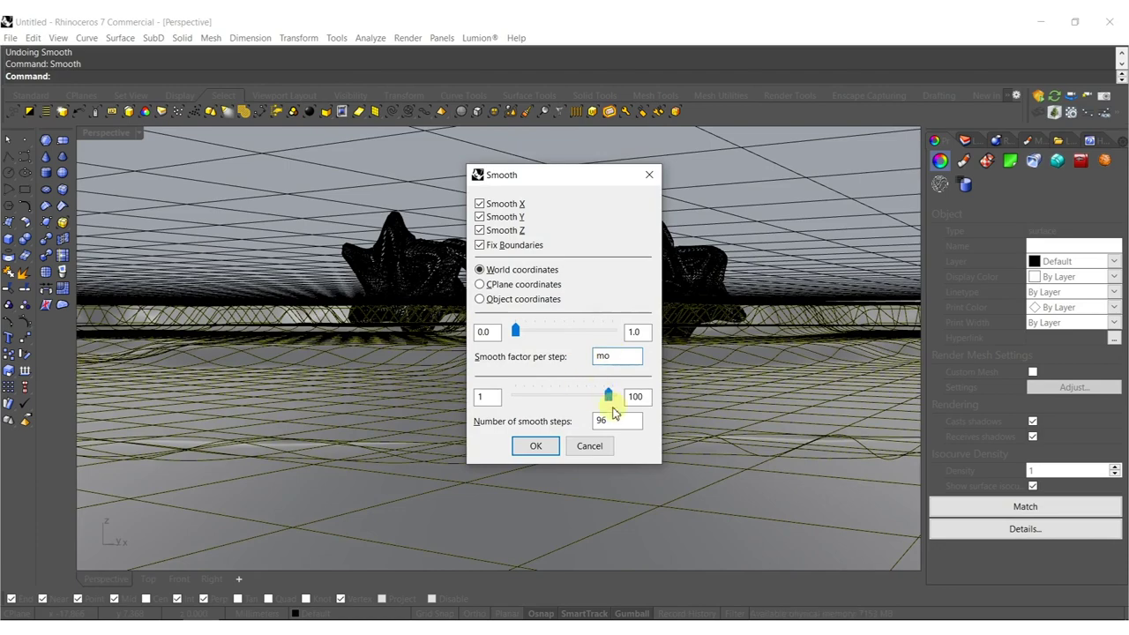
pyautogui.click(538, 439)
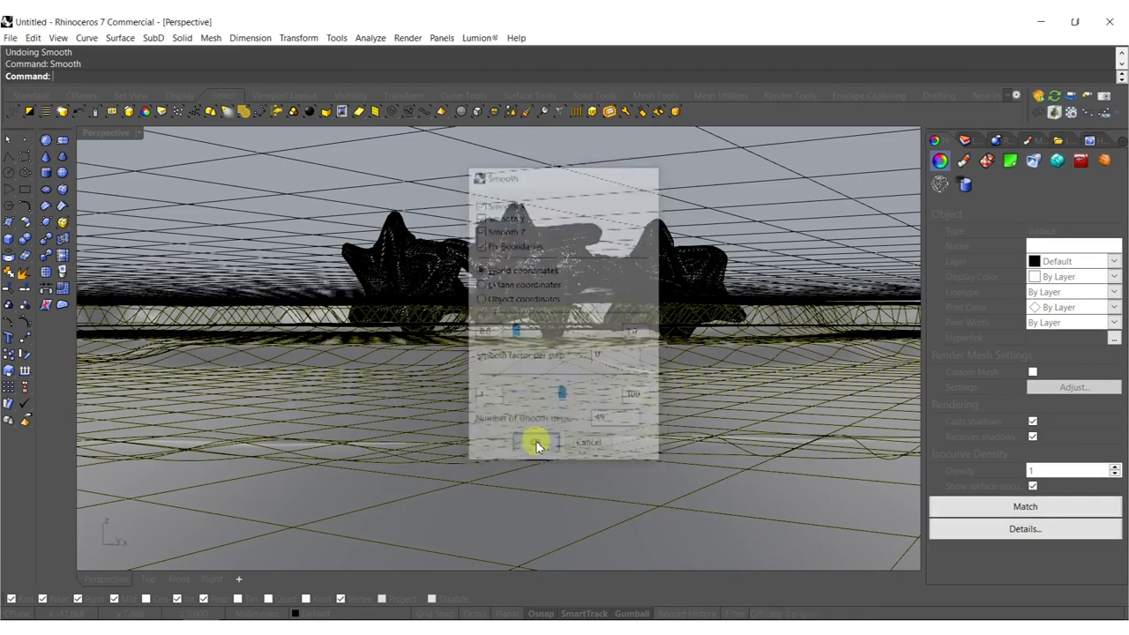
pyautogui.rightClick(537, 425)
pyautogui.moveTo(528, 336); pyautogui.dragTo(561, 331)
pyautogui.click(540, 446)
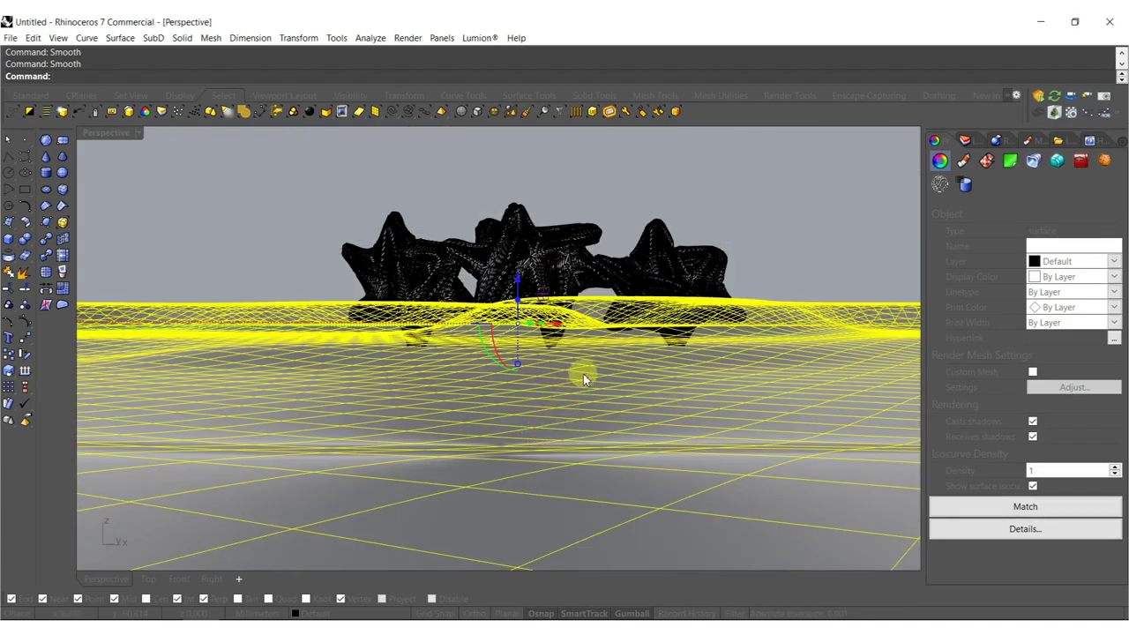
pyautogui.rightClick(557, 373)
pyautogui.click(532, 445)
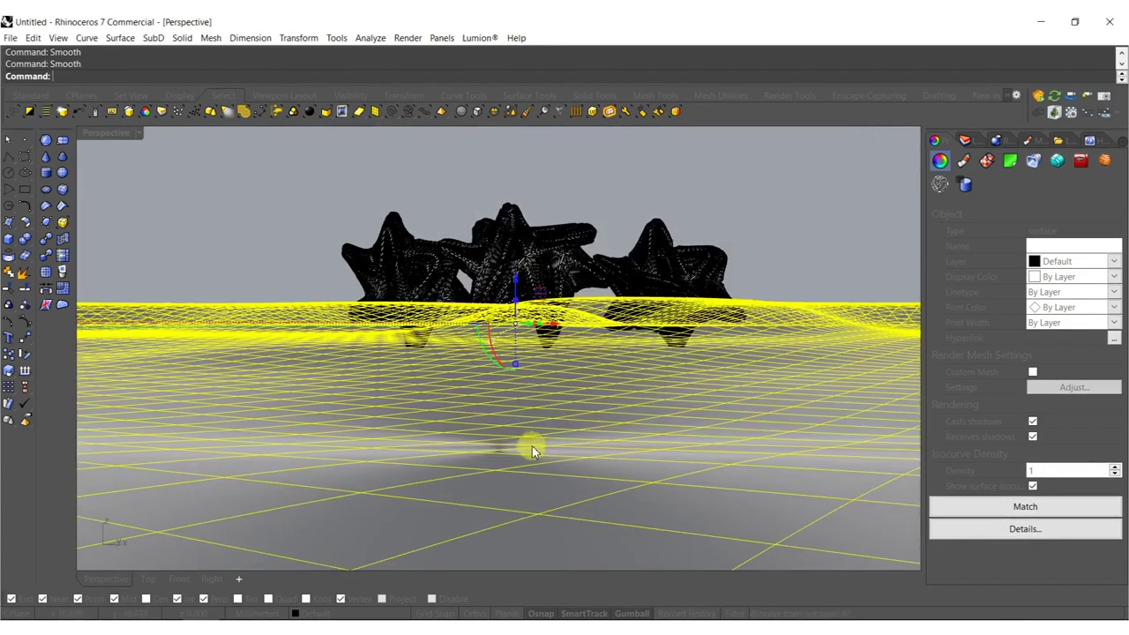
pyautogui.press('Escape')
# Lower the middle star mesh until its bottom tip sinks slightly into the smoothed terrain.
pyautogui.scroll(5, 582, 395)
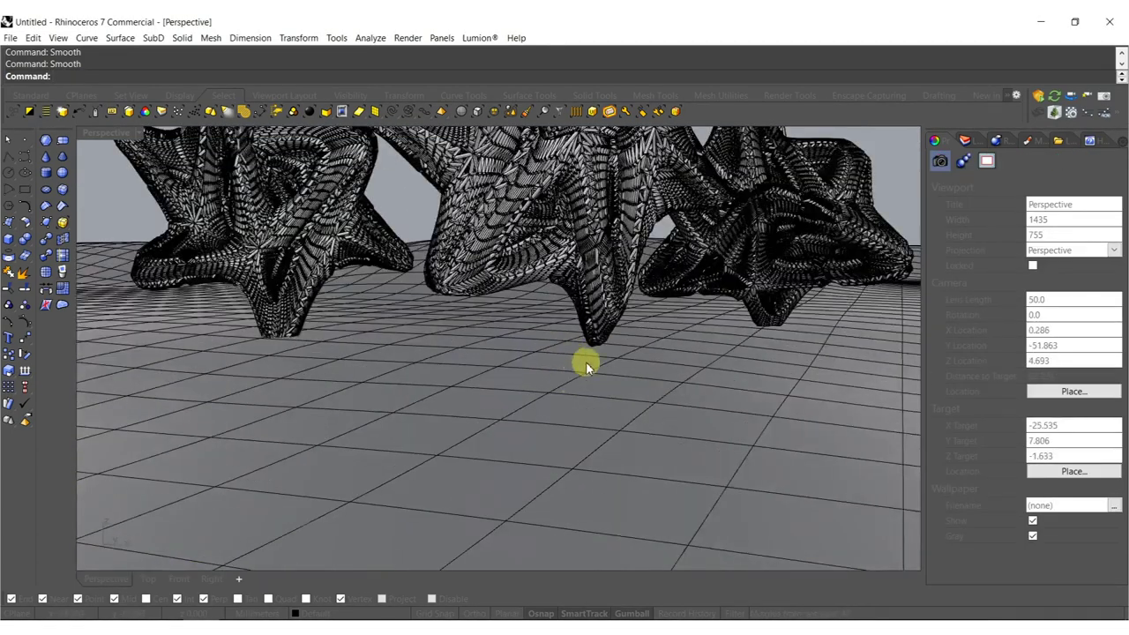
pyautogui.click(596, 320)
pyautogui.moveTo(603, 313); pyautogui.dragTo(613, 349)
pyautogui.press('Escape')
pyautogui.scroll(-10, 595, 319)
pyautogui.scroll(10, 594, 316)
pyautogui.moveTo(596, 321); pyautogui.dragTo(600, 298, button='right')
pyautogui.click(554, 266)
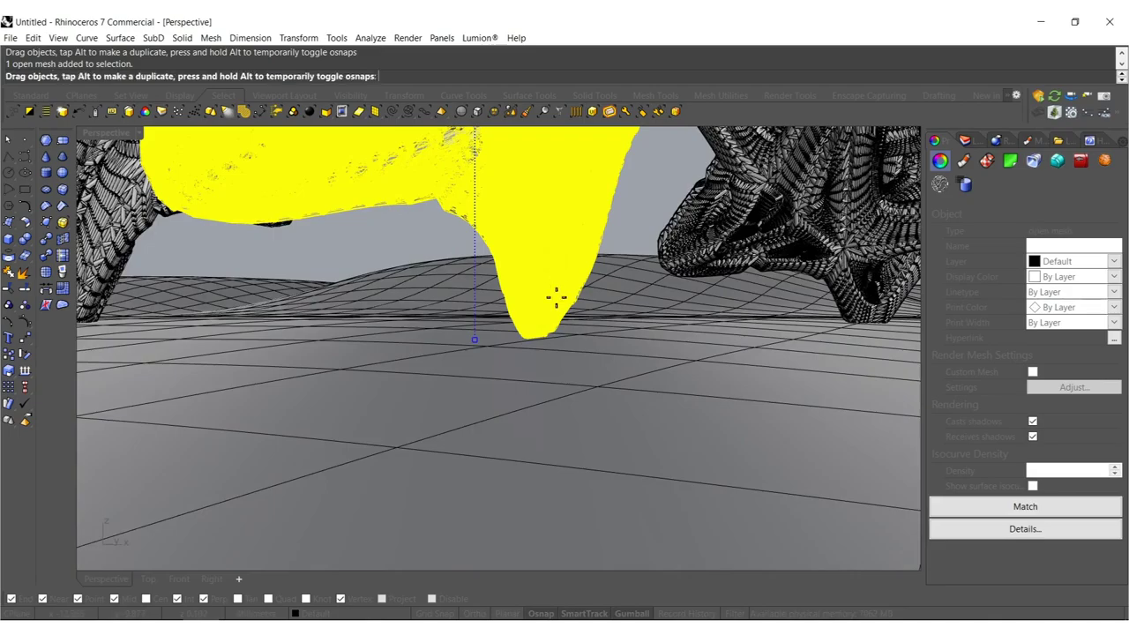
pyautogui.click(594, 343)
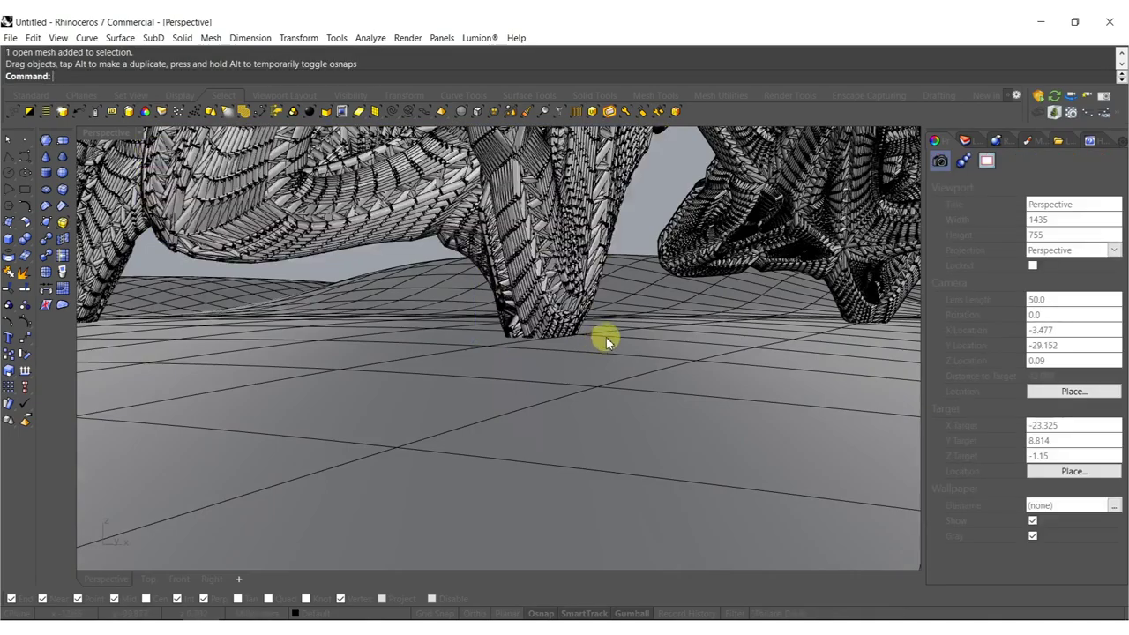
# Assign the terrain surface to the GRASS layer under LANDSCAPE.
pyautogui.scroll(-10, 605, 335)
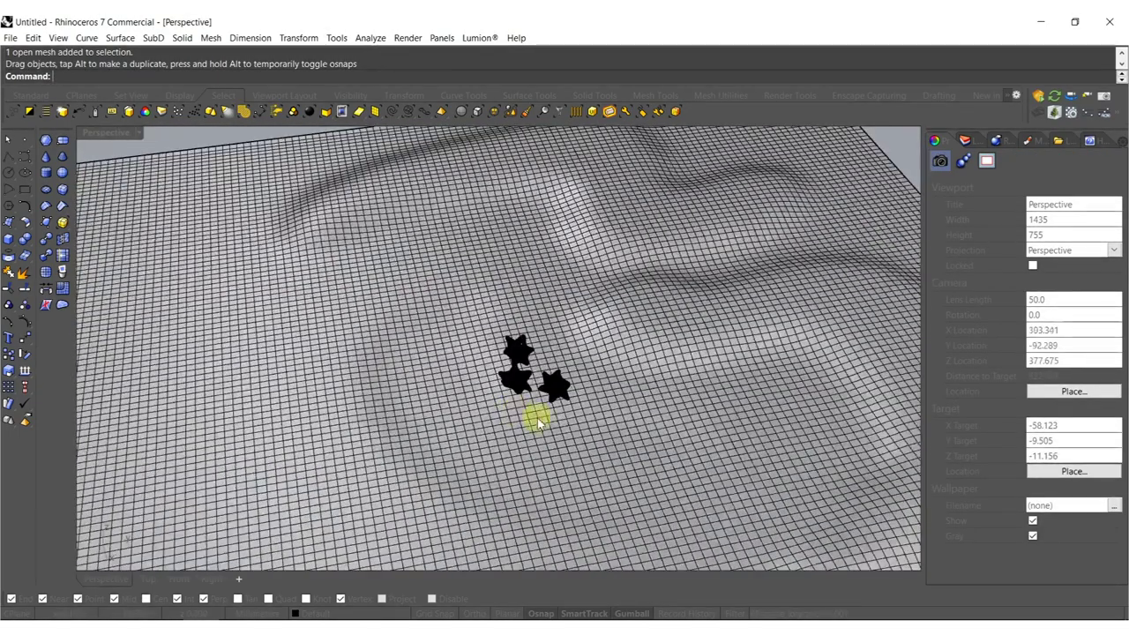
pyautogui.moveTo(536, 411); pyautogui.dragTo(608, 423, button='right')
pyautogui.click(608, 423)
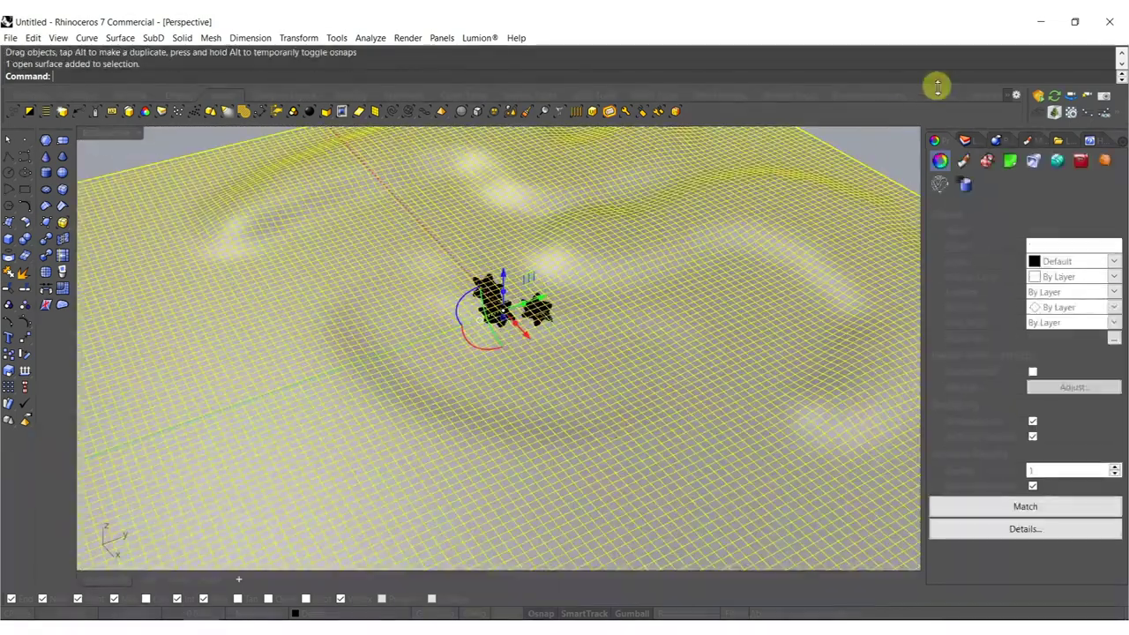
pyautogui.click(970, 144)
pyautogui.scroll(-3, 1008, 507)
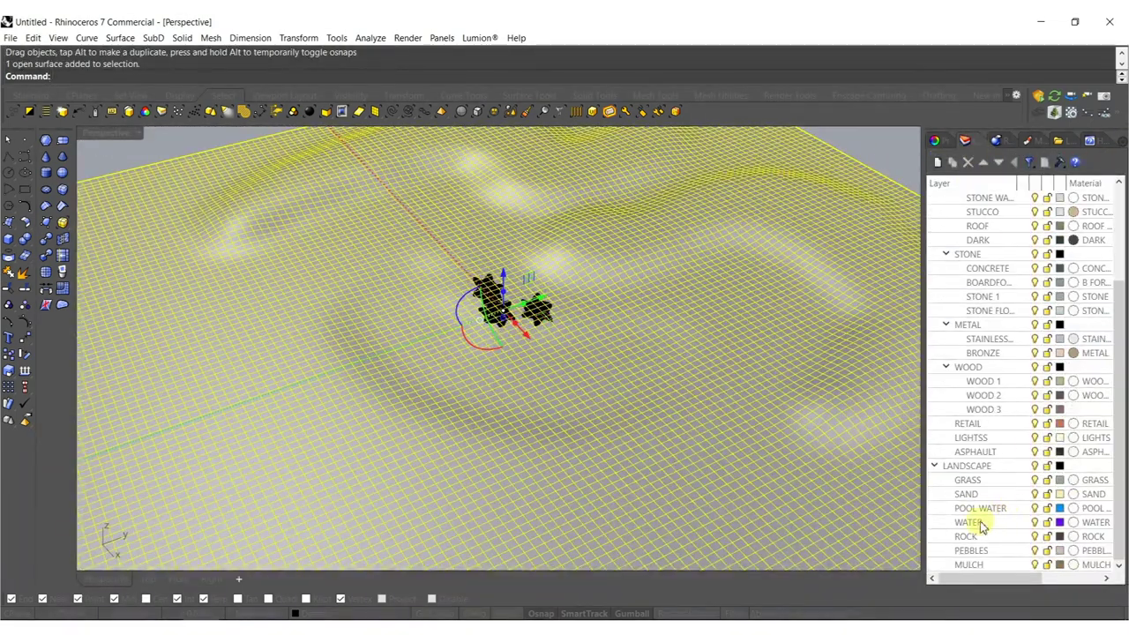
pyautogui.rightClick(976, 488)
pyautogui.click(988, 427)
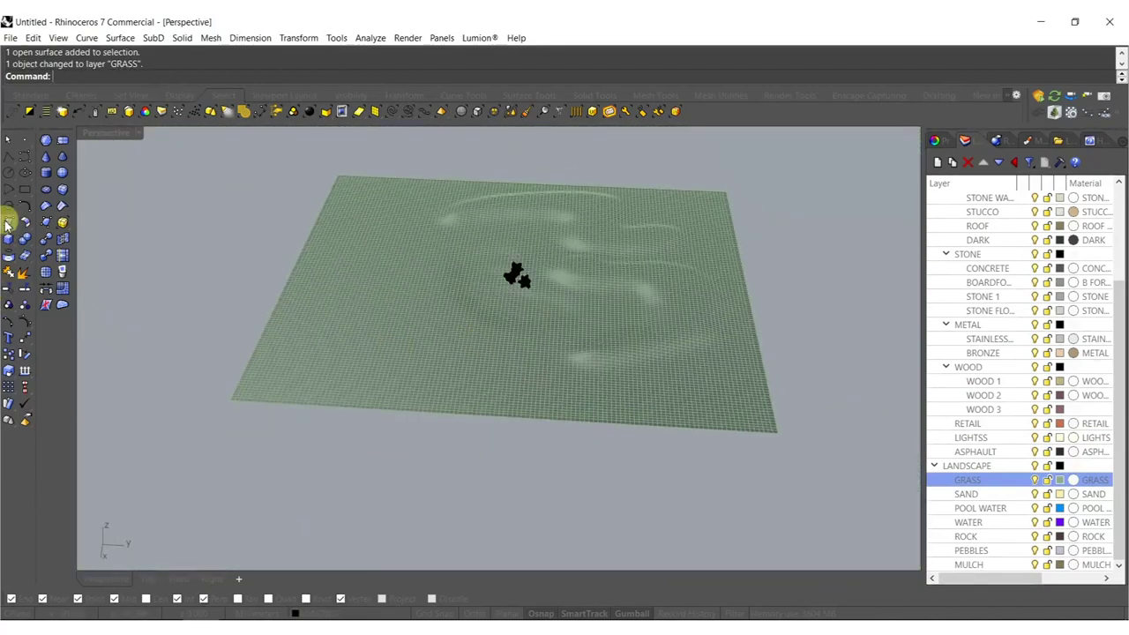
# Draw a rectangular plane across the terrain, starting from the terrain's front corner and ending beyond the star meshes.
pyautogui.click(7, 226)
pyautogui.click(121, 228)
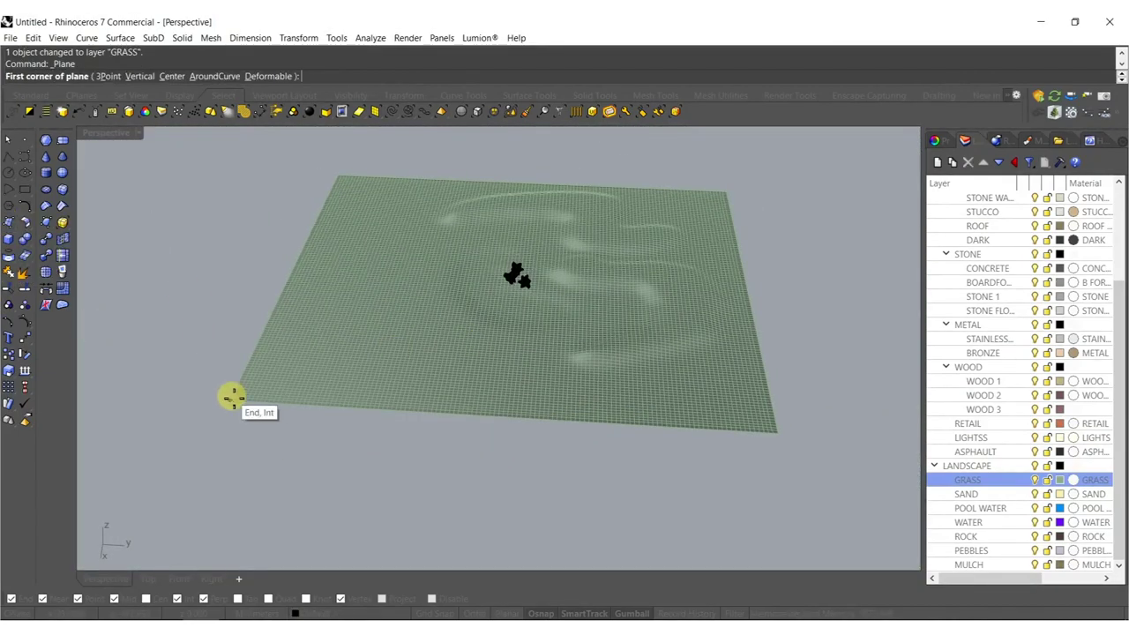
pyautogui.click(234, 398)
pyautogui.click(665, 208)
# Adjust the new plane's height until it fills the hollow in the terrain beside the star meshes.
pyautogui.scroll(3, 503, 316)
pyautogui.click(494, 305)
pyautogui.moveTo(494, 304); pyautogui.dragTo(522, 258)
pyautogui.scroll(-7, 532, 262)
pyautogui.moveTo(534, 265); pyautogui.dragTo(557, 285, button='right')
pyautogui.scroll(6, 574, 213)
pyautogui.moveTo(557, 285); pyautogui.dragTo(562, 293)
pyautogui.scroll(-7, 560, 292)
pyautogui.moveTo(559, 293)
pyautogui.mouseDown(button='right')
pyautogui.moveTo(603, 330)
pyautogui.moveTo(572, 300)
pyautogui.mouseUp(button='right')
pyautogui.press('Escape')
pyautogui.scroll(-7, 523, 274)
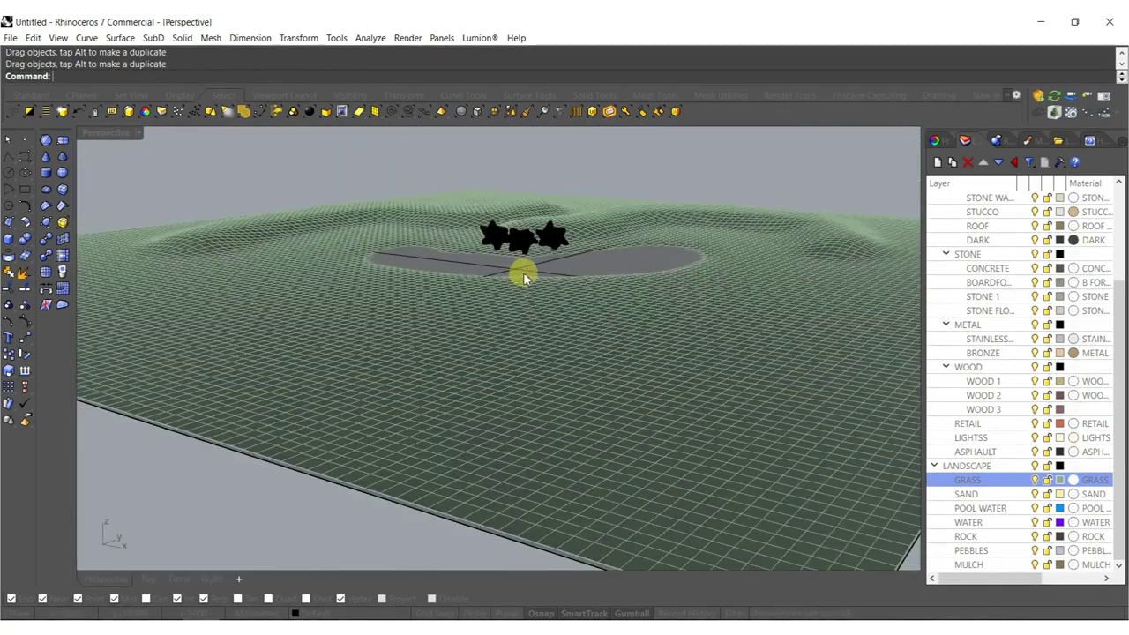
# Assign the plane in the terrain hollow to the WATER layer under LANDSCAPE.
pyautogui.click(560, 308)
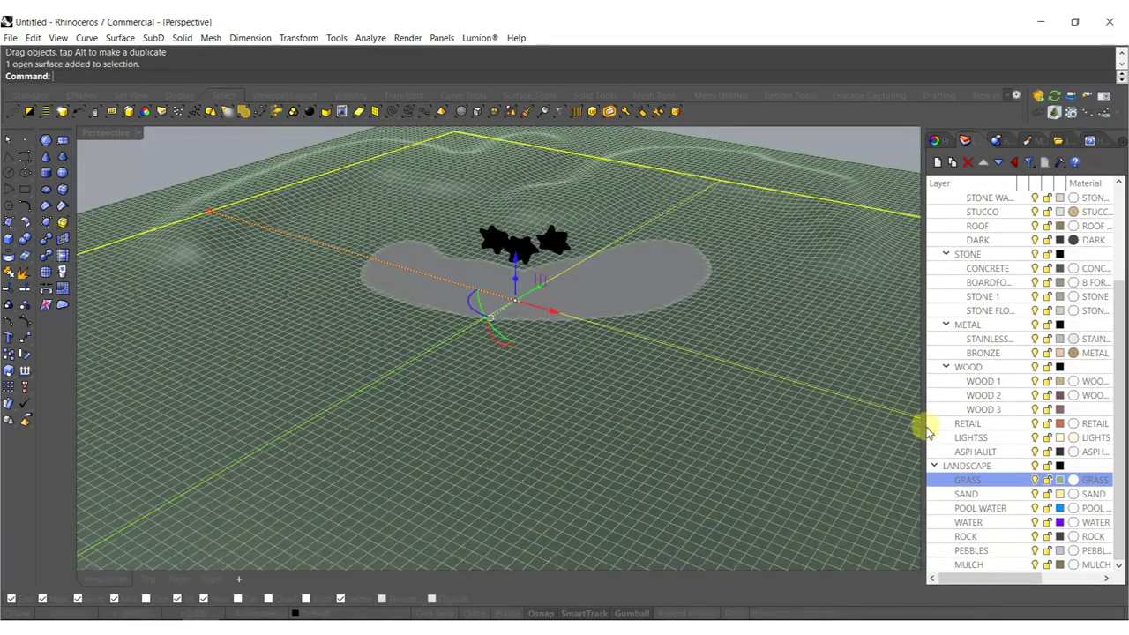
pyautogui.rightClick(970, 522)
pyautogui.click(1010, 468)
# Assign all three star meshes to the CONCRETE layer under STONE.
pyautogui.scroll(14, 565, 265)
pyautogui.keyDown('shift'); pyautogui.moveTo(457, 234); pyautogui.dragTo(338, 229, button='right'); pyautogui.keyUp('shift')
pyautogui.click(311, 210)
pyautogui.keyDown('shift'); pyautogui.click(450, 189); pyautogui.keyUp('shift')
pyautogui.keyDown('shift'); pyautogui.click(162, 165); pyautogui.keyUp('shift')
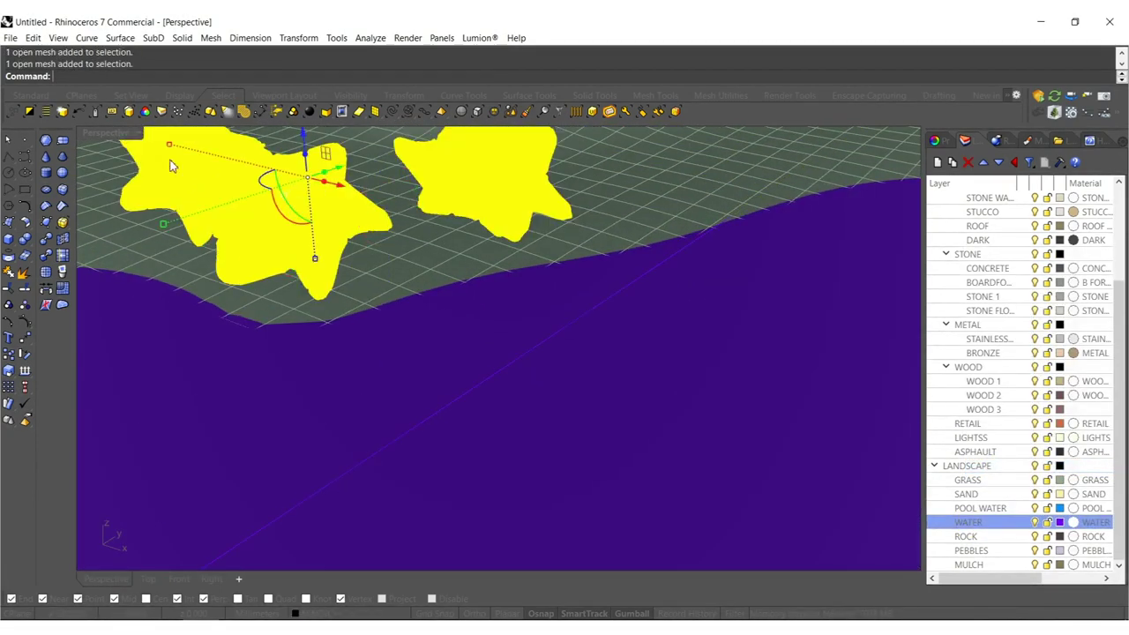
pyautogui.rightClick(973, 270)
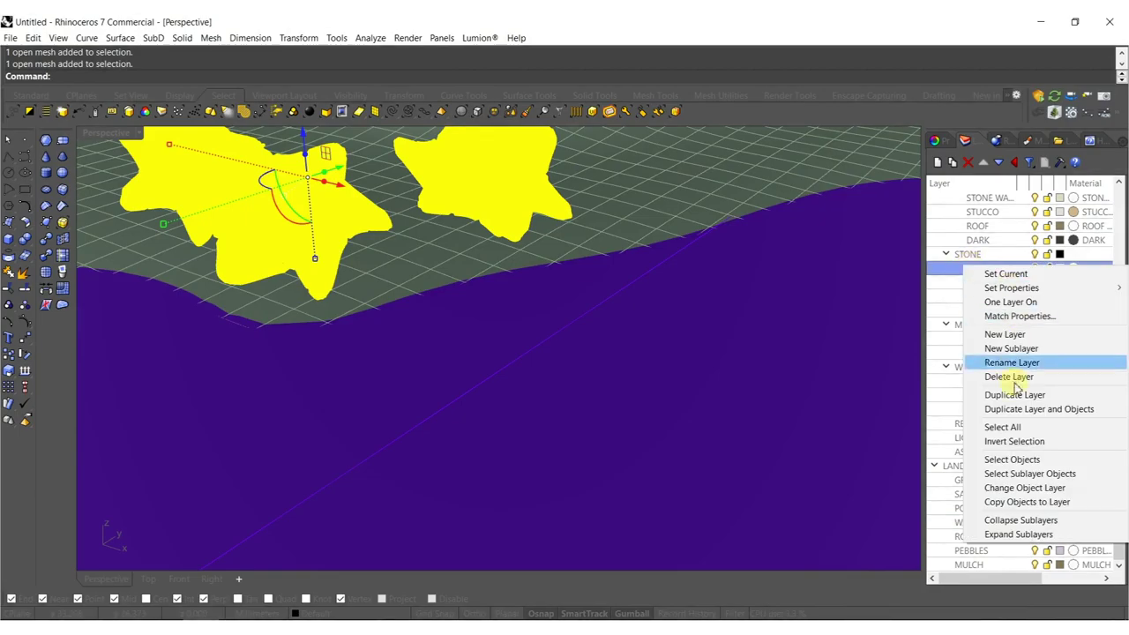
pyautogui.click(1020, 486)
pyautogui.keyDown('shift'); pyautogui.moveTo(209, 340); pyautogui.dragTo(421, 415, button='right'); pyautogui.keyUp('shift')
pyautogui.press('Escape')
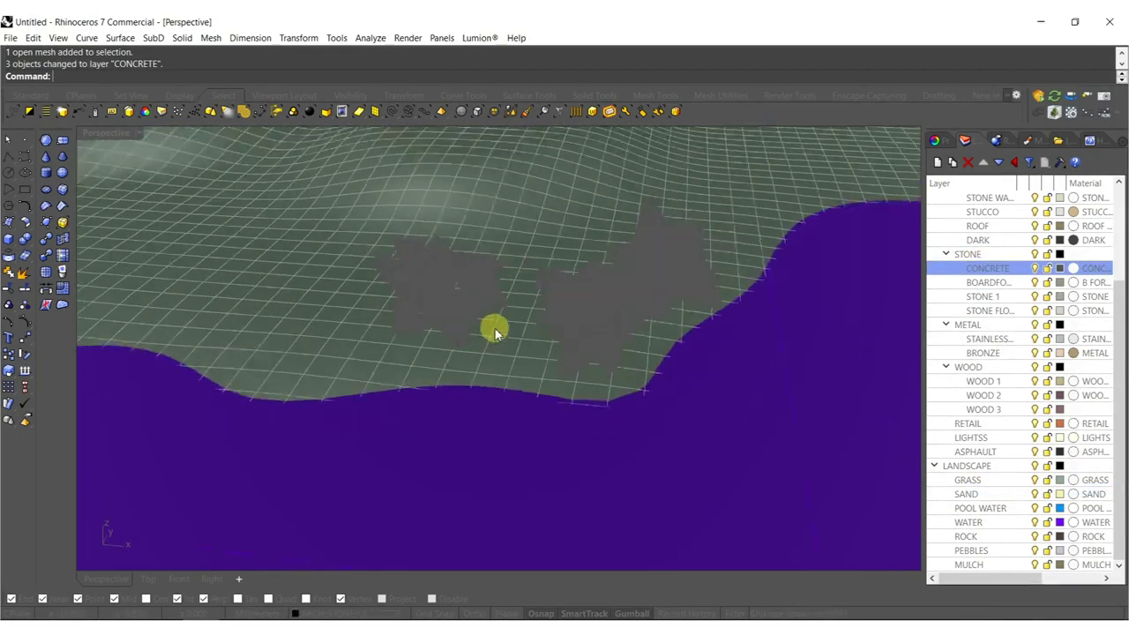
pyautogui.scroll(-9, 497, 330)
pyautogui.moveTo(517, 328); pyautogui.dragTo(546, 276, button='right')
pyautogui.keyDown('shift'); pyautogui.moveTo(573, 315); pyautogui.dragTo(633, 398, button='right'); pyautogui.keyUp('shift')
pyautogui.click(962, 614)
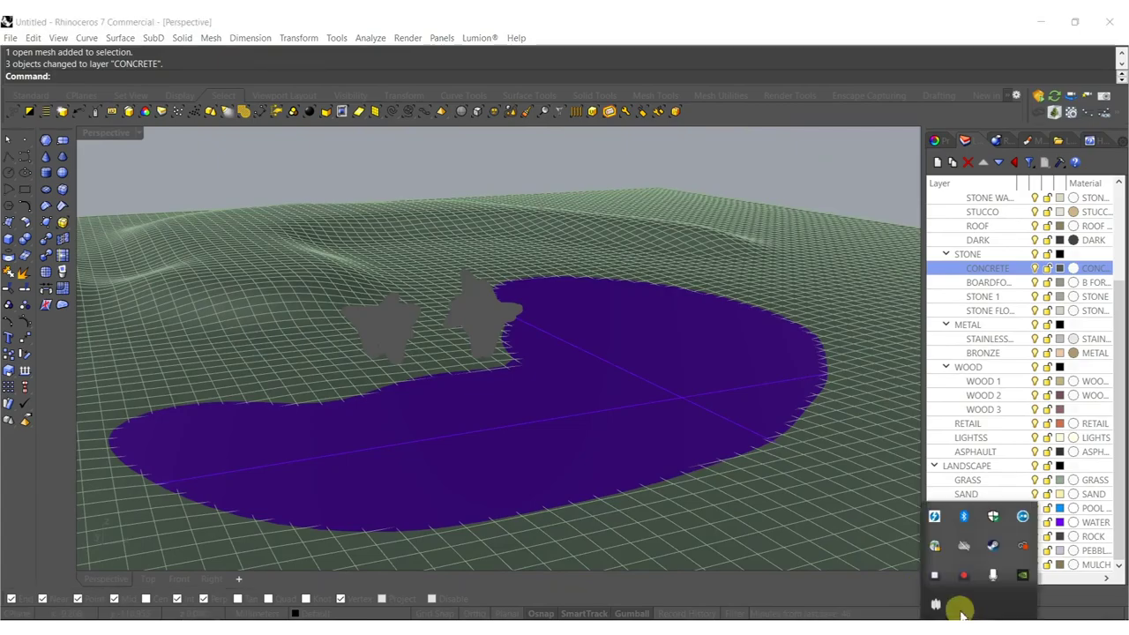
pyautogui.click(935, 577)
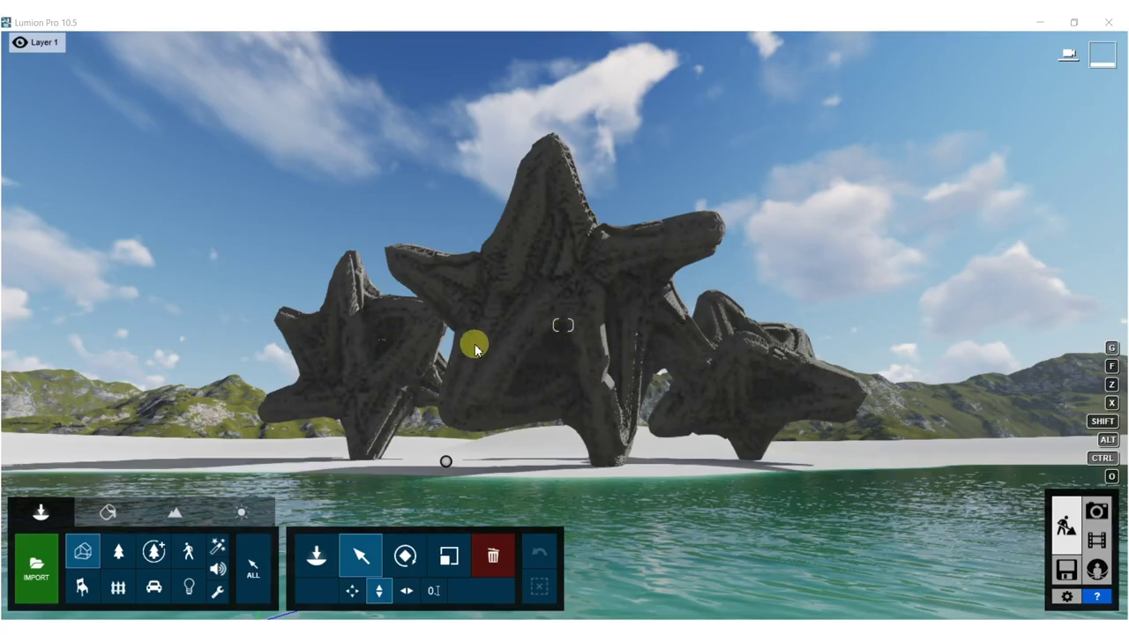
# In Lumion, edit the imported model's WATER material and bring up the water materials in the material library.
pyautogui.moveTo(445, 461); pyautogui.dragTo(494, 494, button='right')
pyautogui.press('w')
pyautogui.press('s')
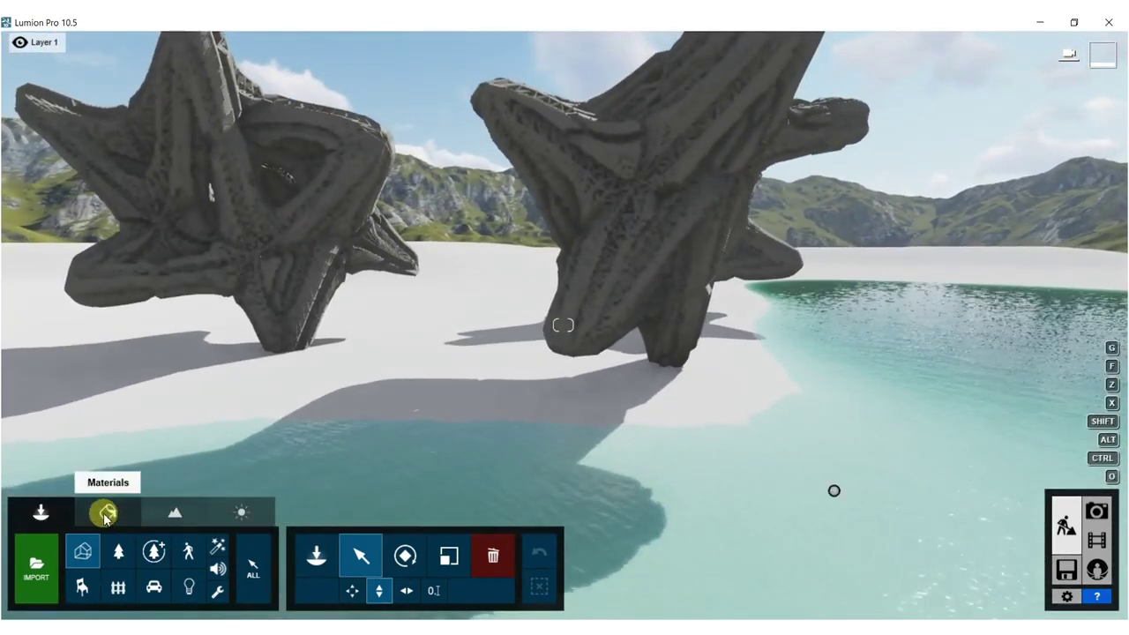
pyautogui.click(104, 510)
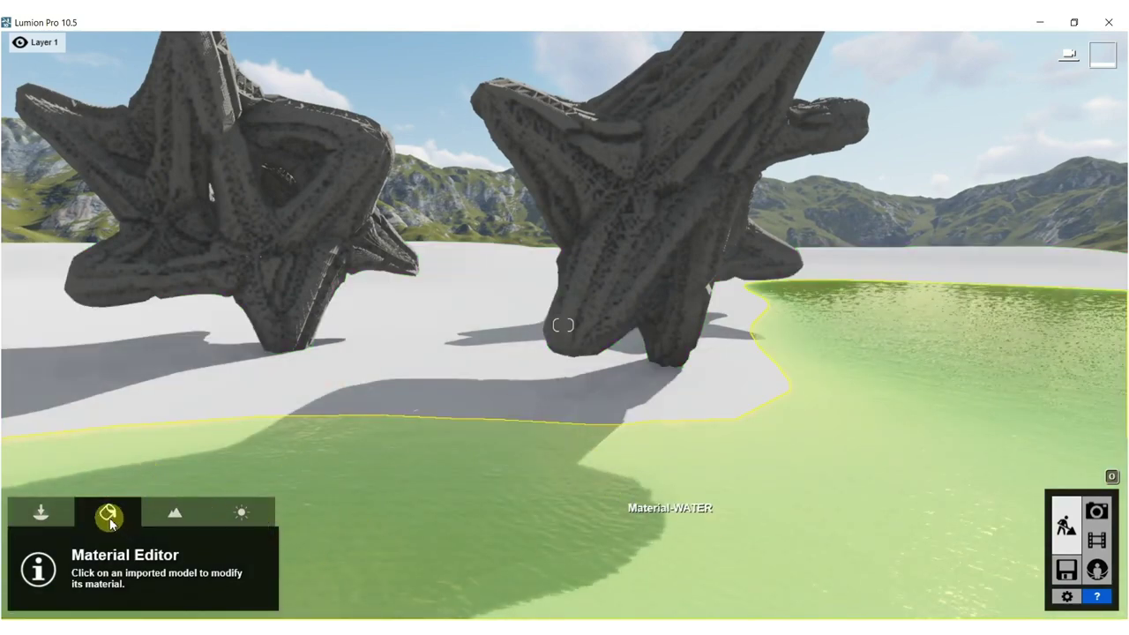
pyautogui.click(839, 498)
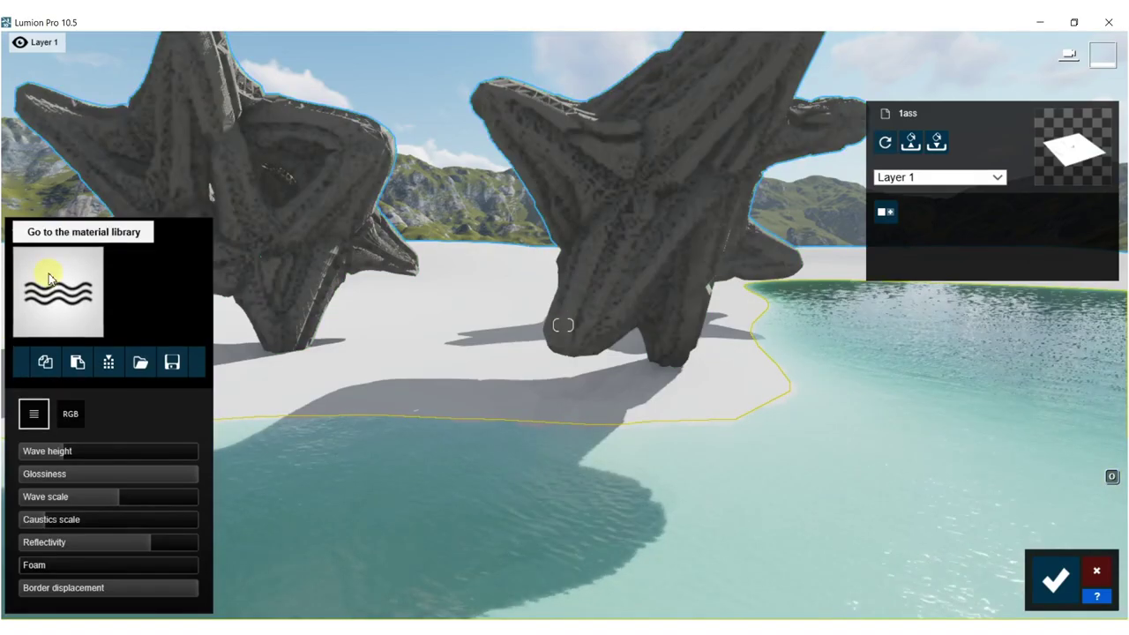
pyautogui.click(16, 231)
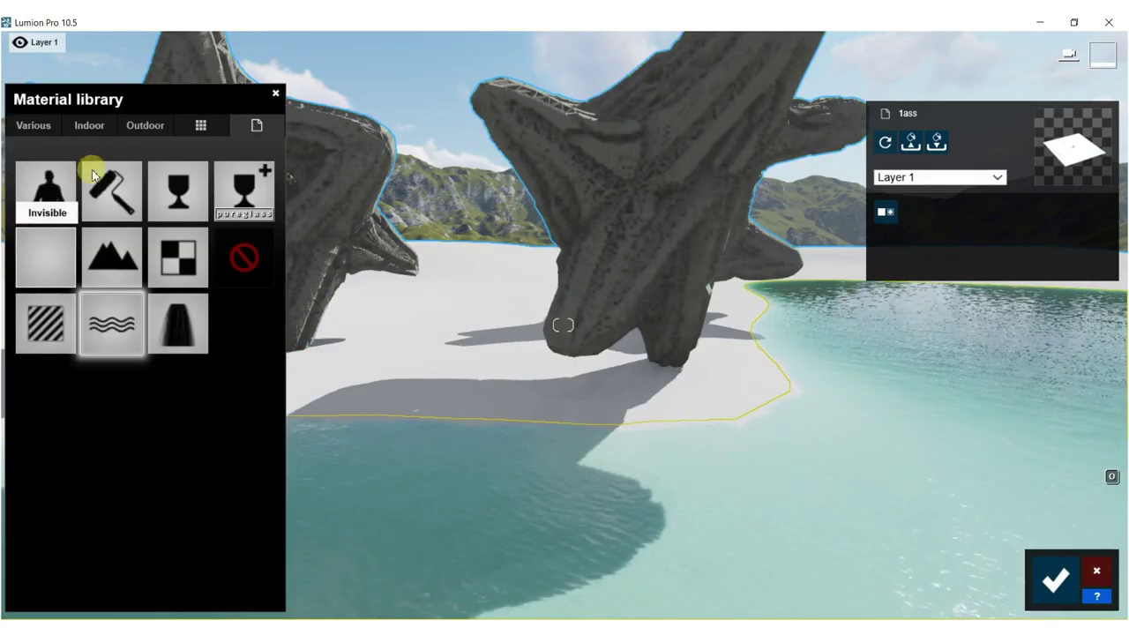
pyautogui.click(35, 126)
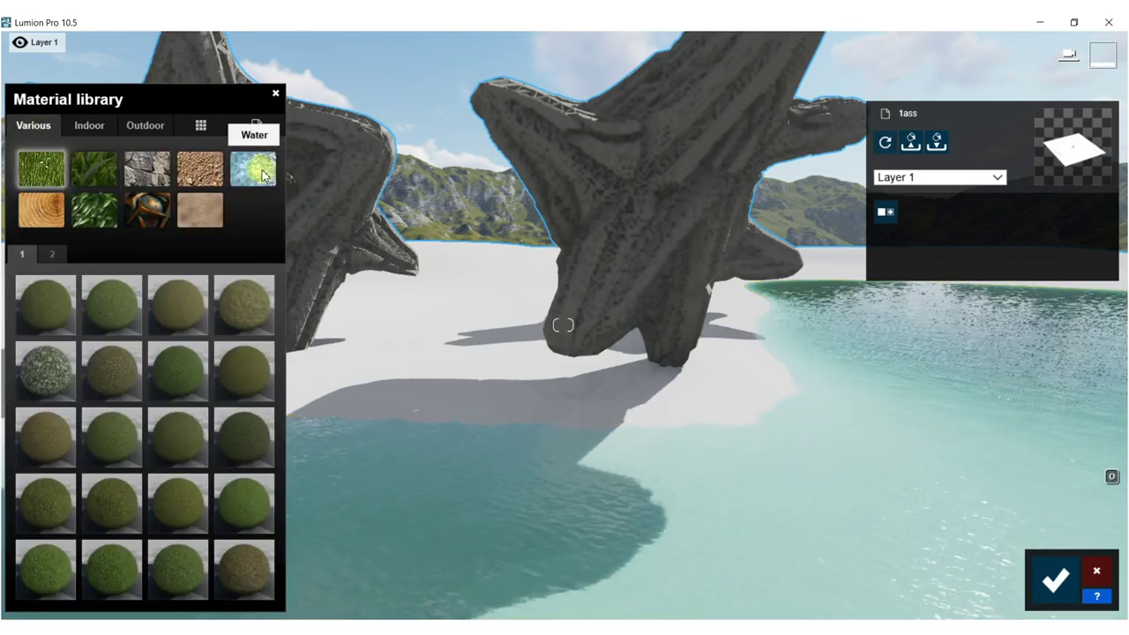
pyautogui.click(261, 173)
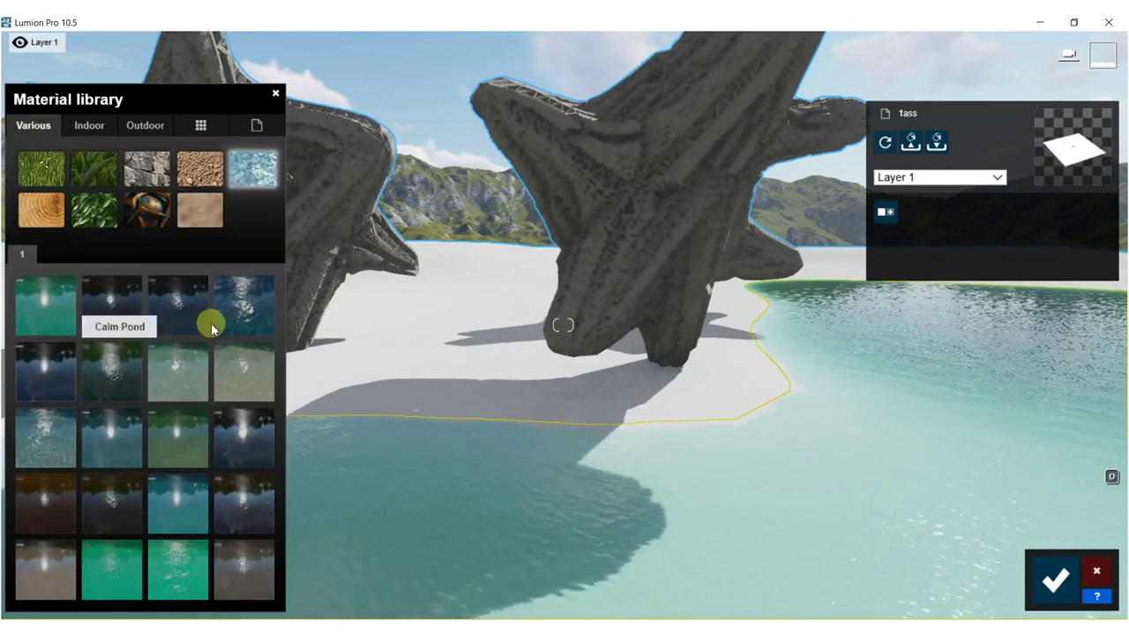
# Compare Blue Ocean, Blue Lake, Green Water and Calm Pond on the water surface, and settle on Clear Ocean.
pyautogui.click(242, 312)
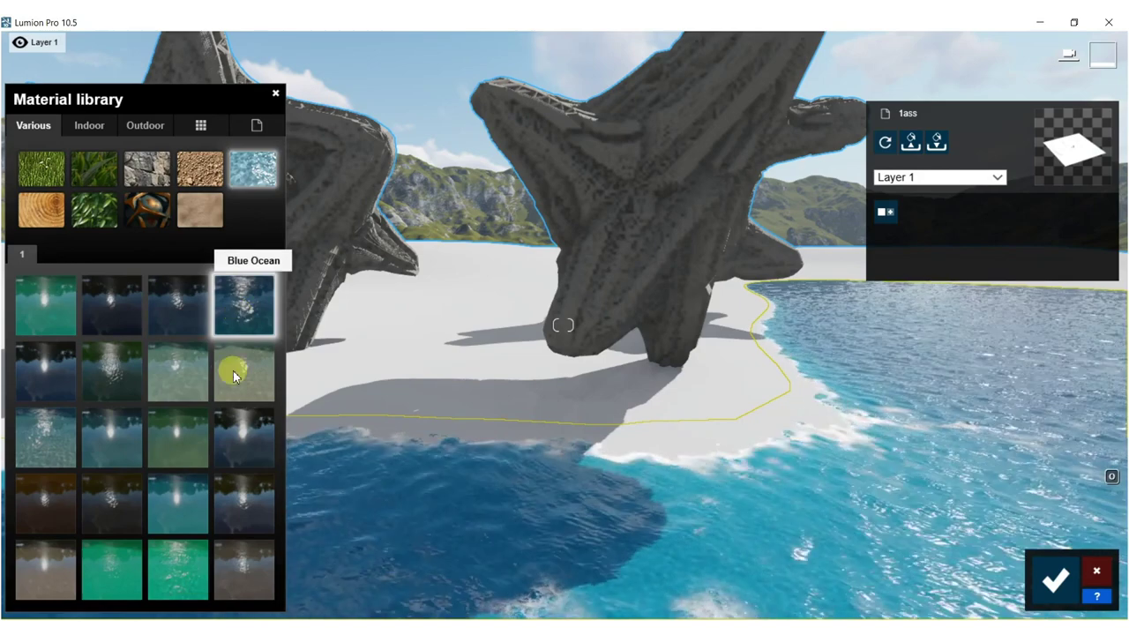
pyautogui.click(177, 302)
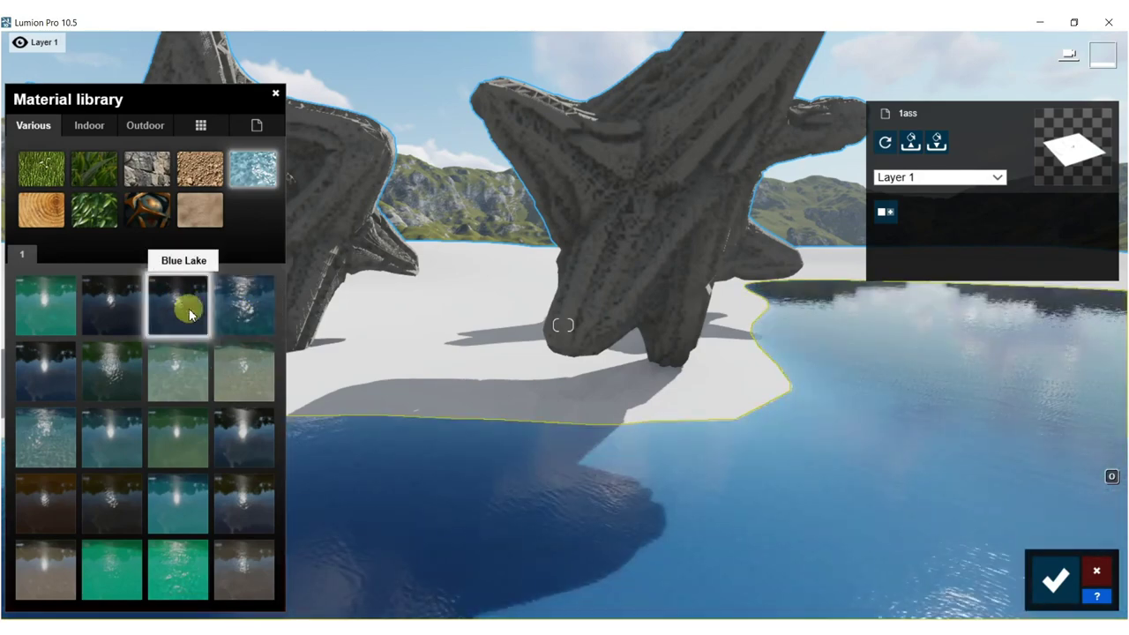
pyautogui.click(53, 433)
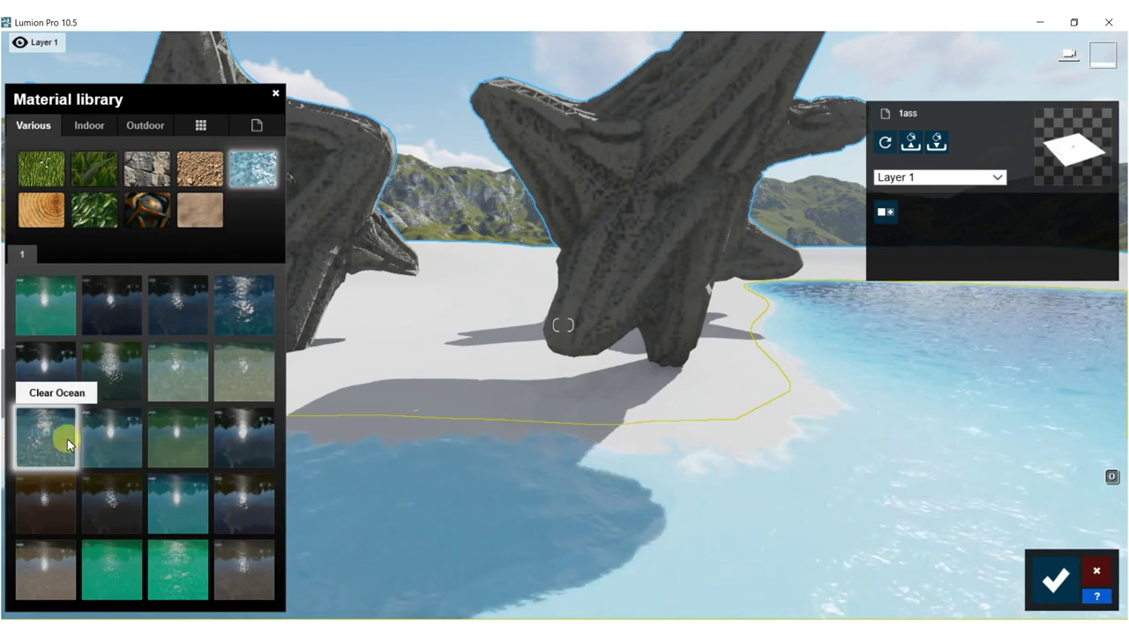
pyautogui.click(228, 457)
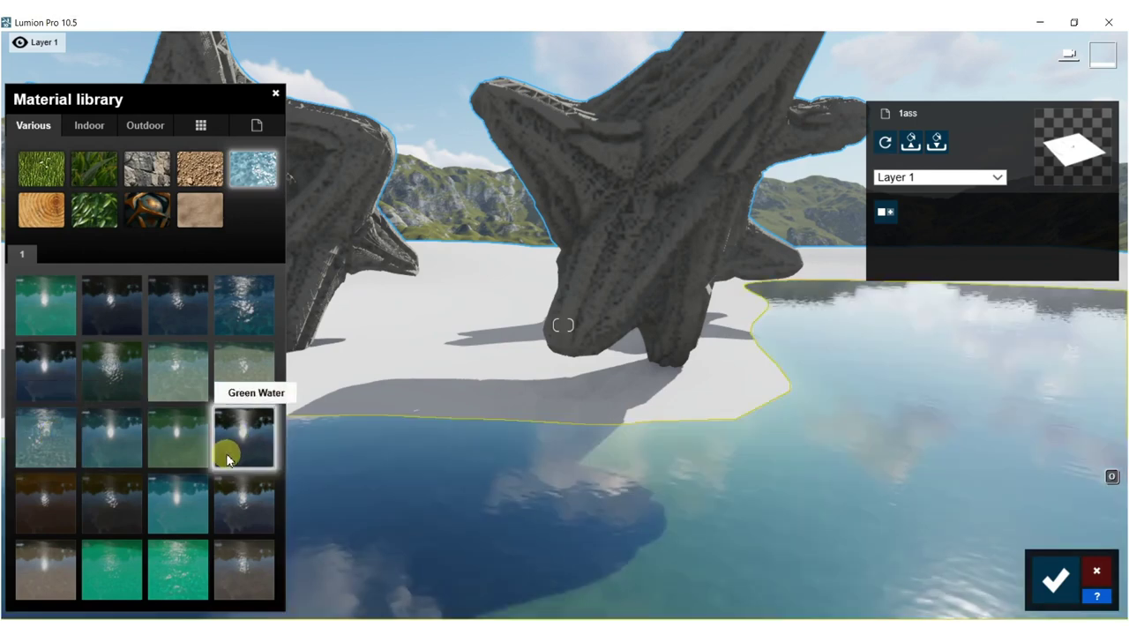
pyautogui.click(168, 502)
pyautogui.click(261, 435)
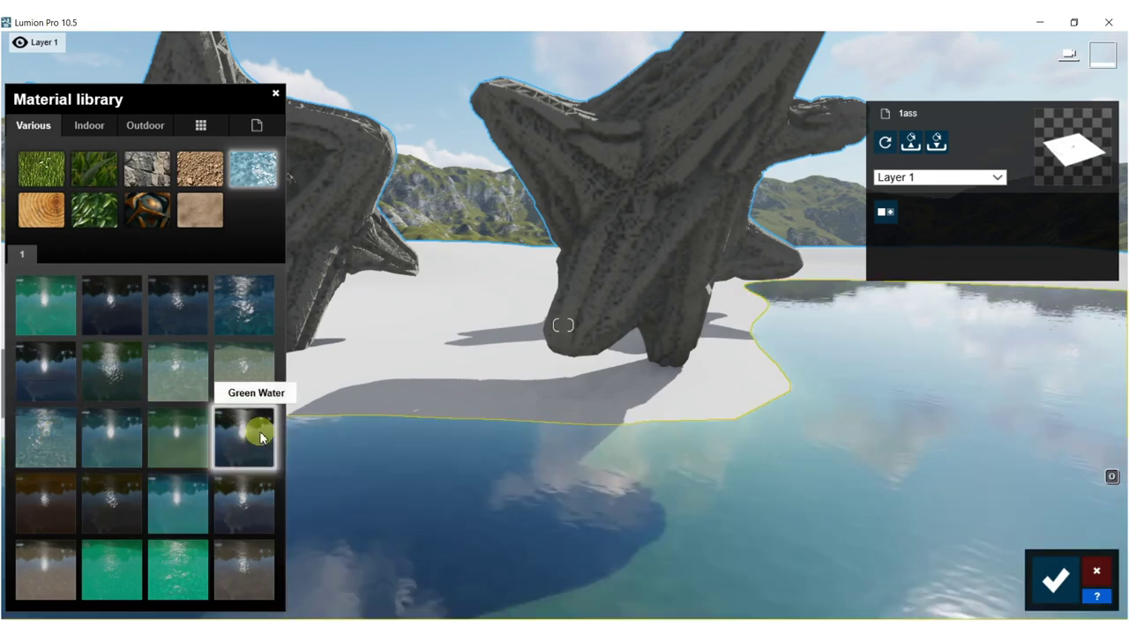
pyautogui.click(248, 359)
pyautogui.click(167, 367)
pyautogui.click(102, 379)
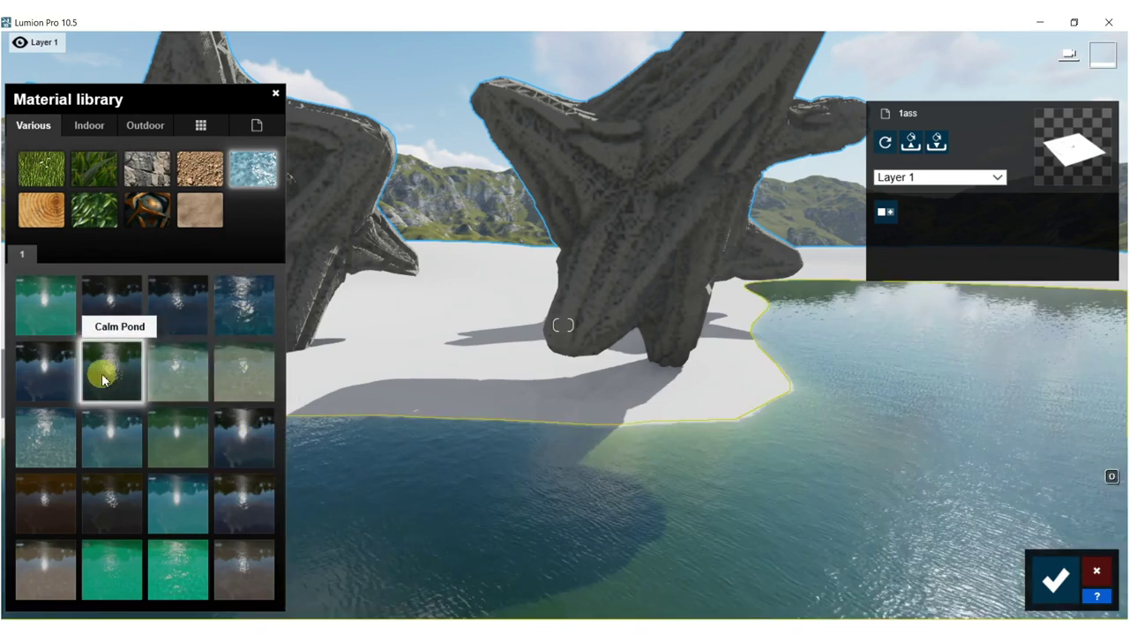
pyautogui.click(53, 364)
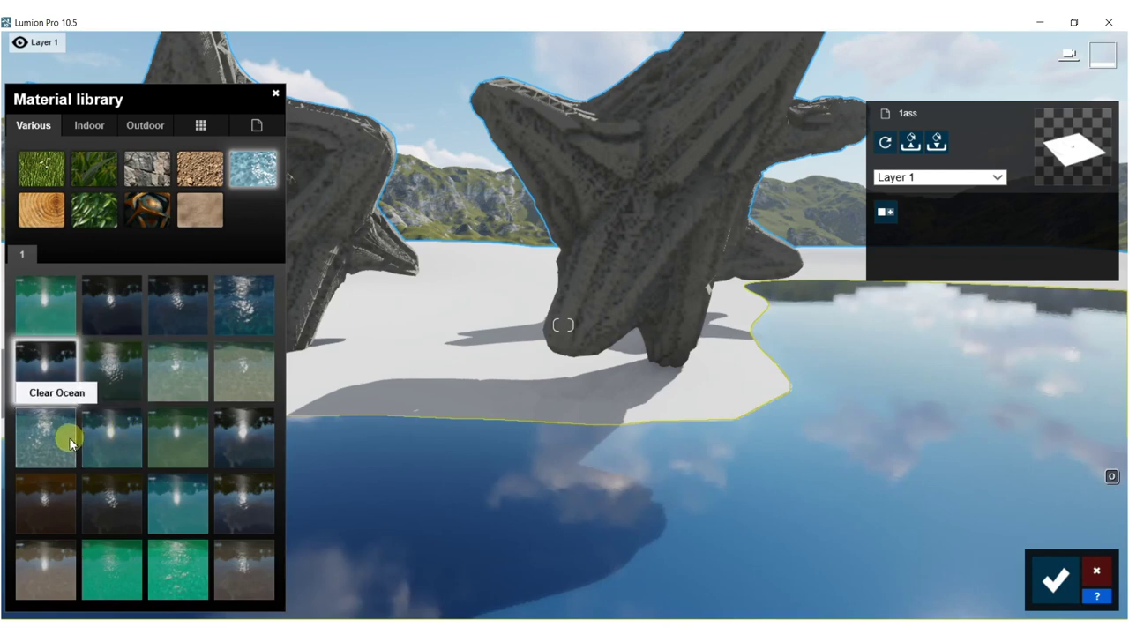
pyautogui.click(54, 442)
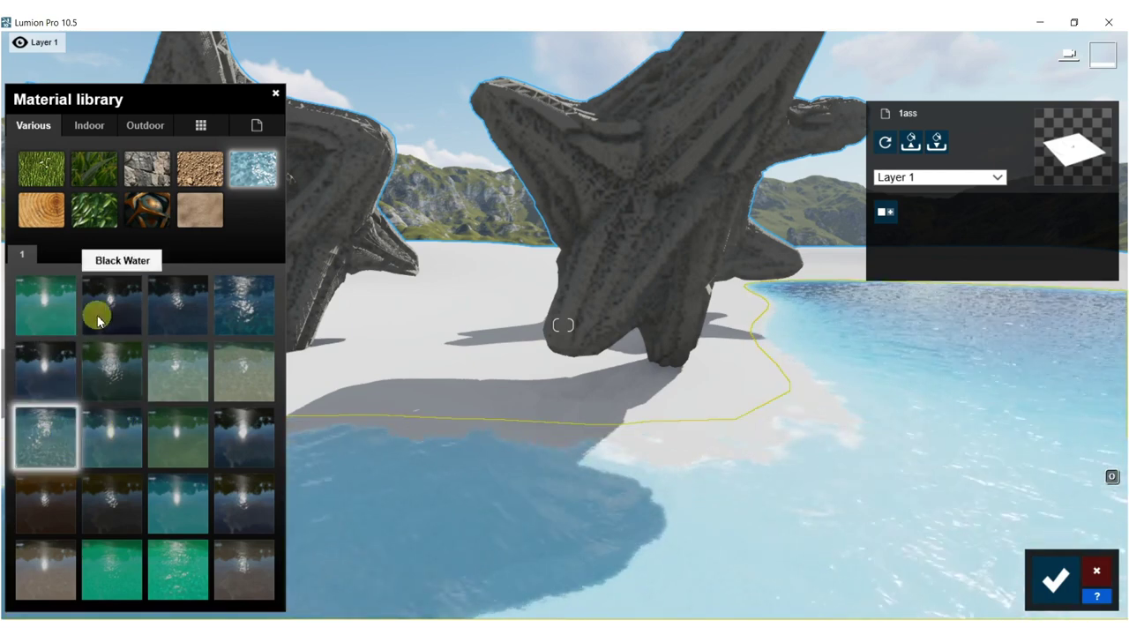
# Apply the Wild Grass 02 3D grass material to the GRASS terrain and open its settings.
pyautogui.click(488, 394)
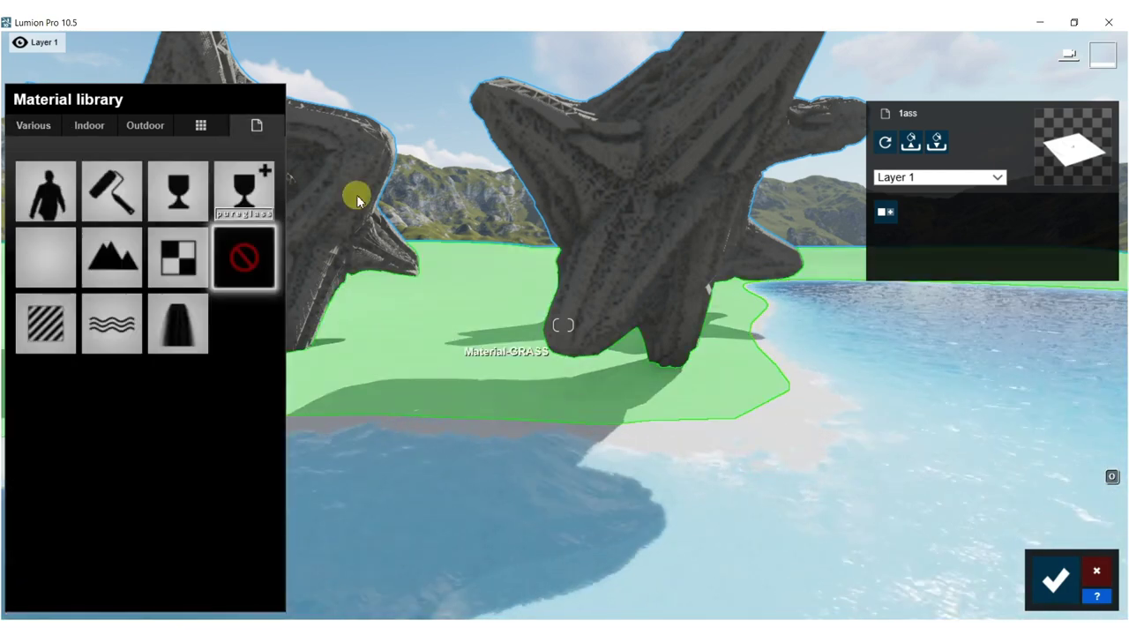
pyautogui.click(29, 126)
pyautogui.click(94, 168)
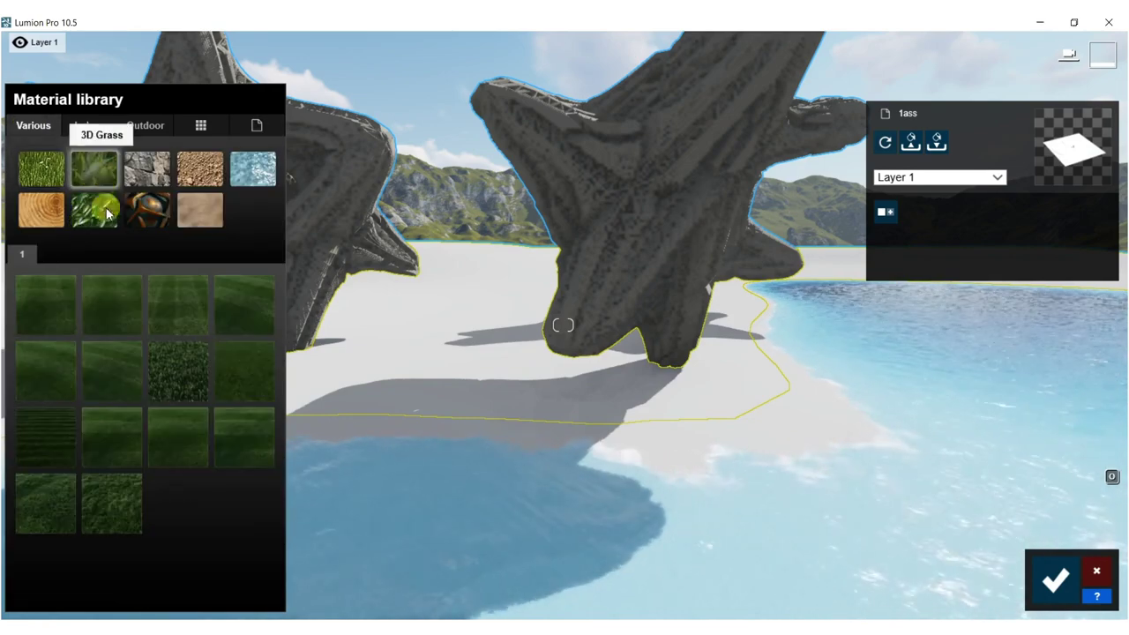
pyautogui.click(112, 509)
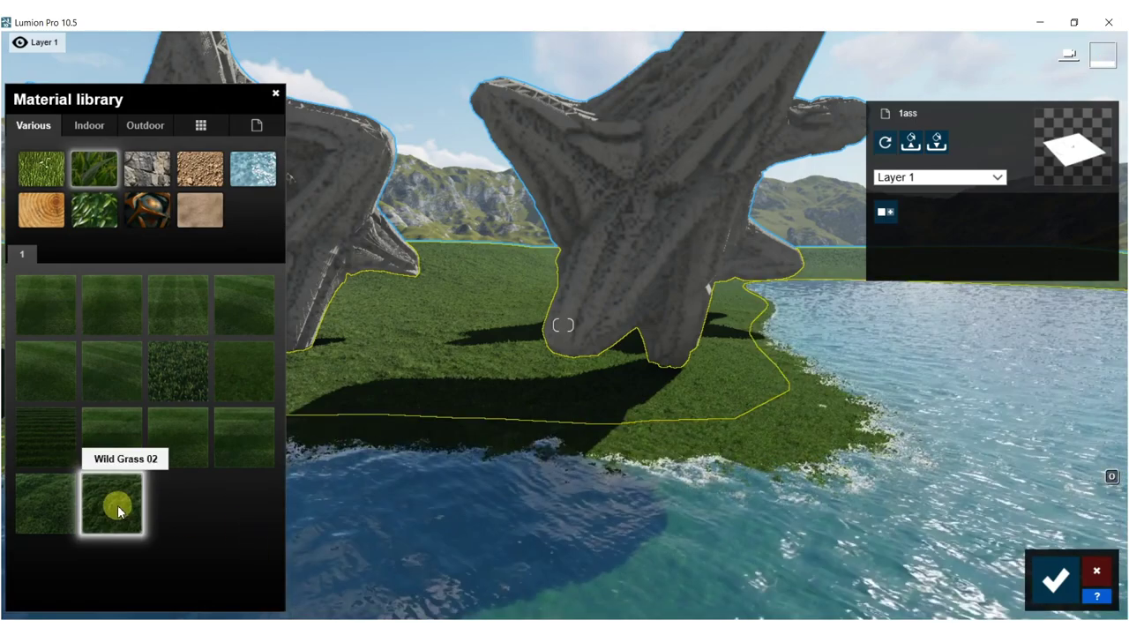
pyautogui.click(118, 508)
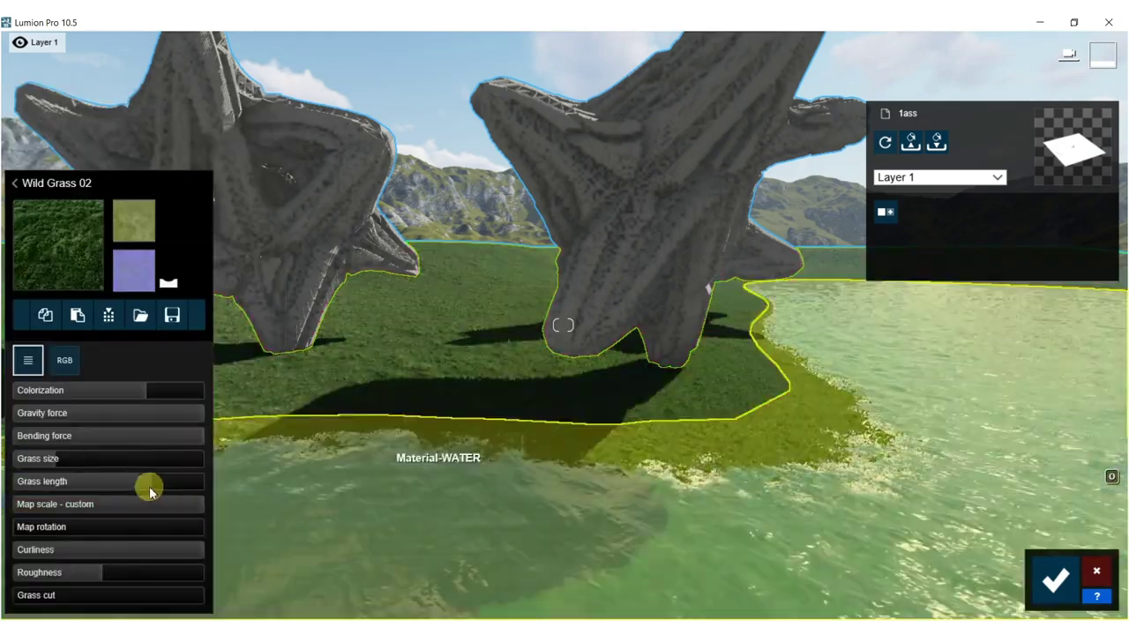
# Set the grass size and grass length of Wild Grass 02 to about 0.7 and check the terrain up close.
pyautogui.moveTo(62, 463); pyautogui.dragTo(144, 443)
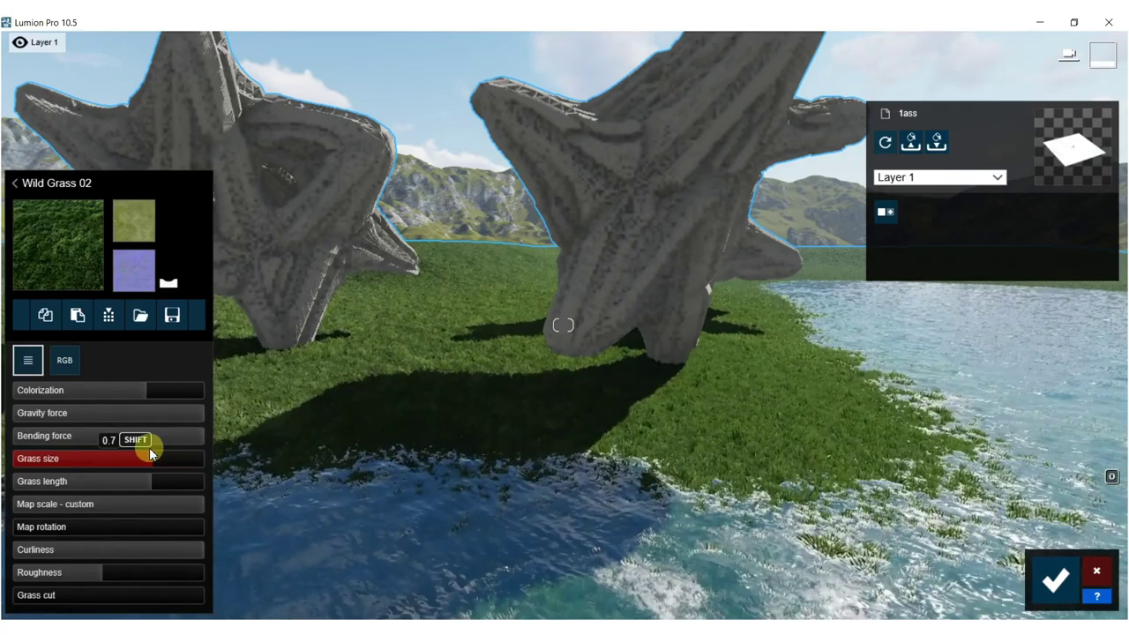
pyautogui.moveTo(119, 488); pyautogui.dragTo(146, 481)
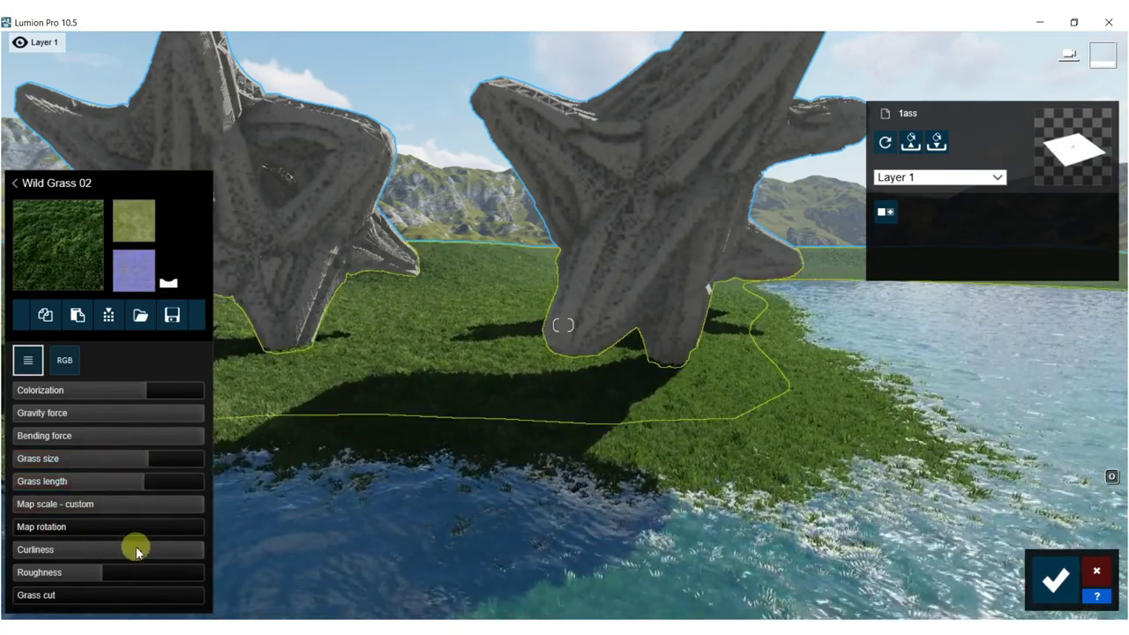
pyautogui.moveTo(517, 391); pyautogui.dragTo(671, 459, button='right')
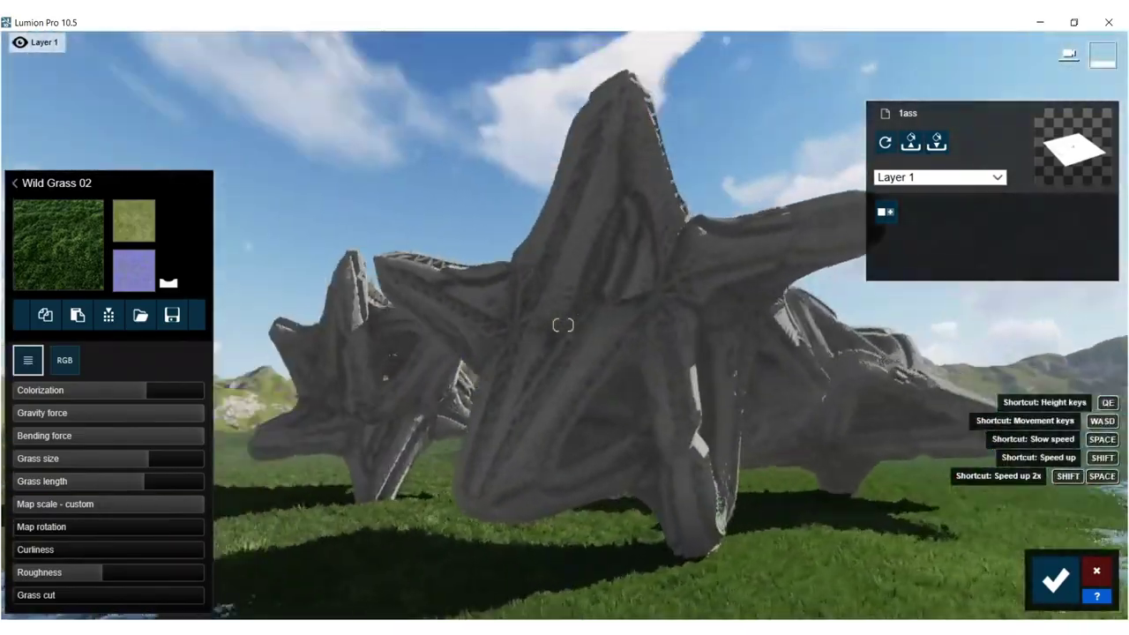
pyautogui.press('w')
pyautogui.press('s')
pyautogui.moveTo(829, 371); pyautogui.dragTo(849, 318, button='right')
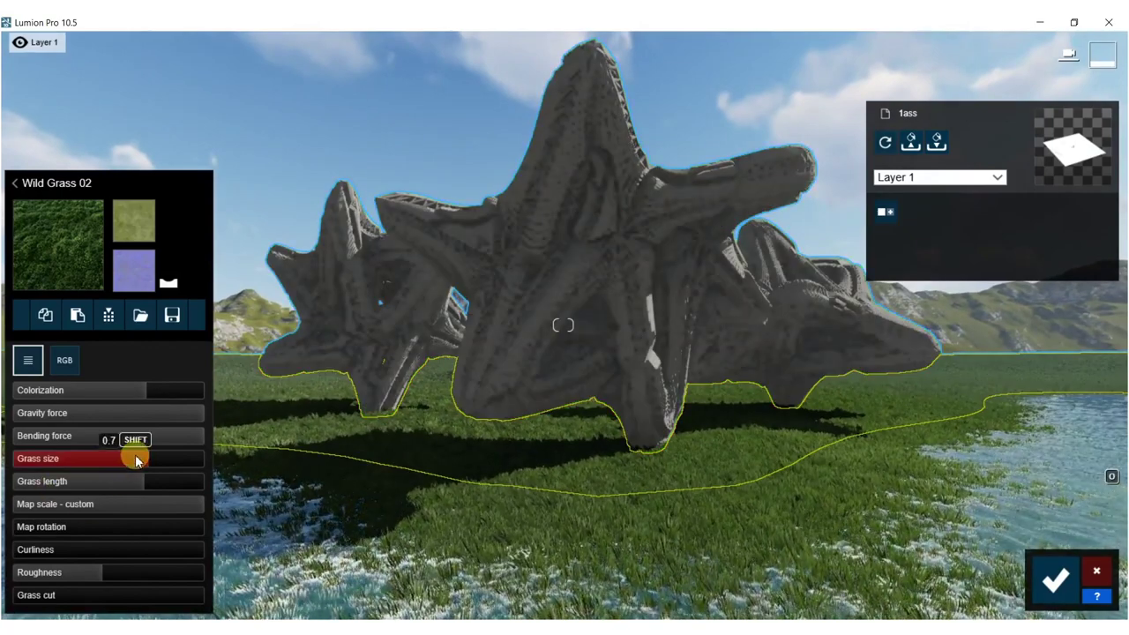
# Reduce the grass size of Wild Grass 02 and raise its grass length to the maximum.
pyautogui.moveTo(115, 459); pyautogui.dragTo(163, 484)
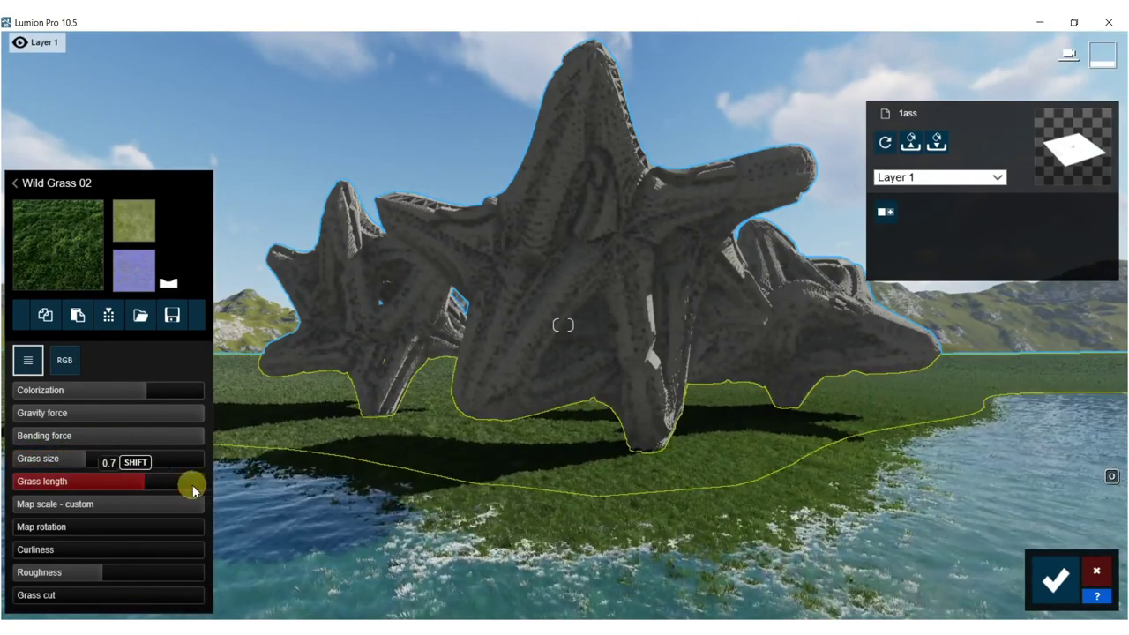
pyautogui.moveTo(468, 491); pyautogui.dragTo(485, 598, button='right')
pyautogui.press('e')
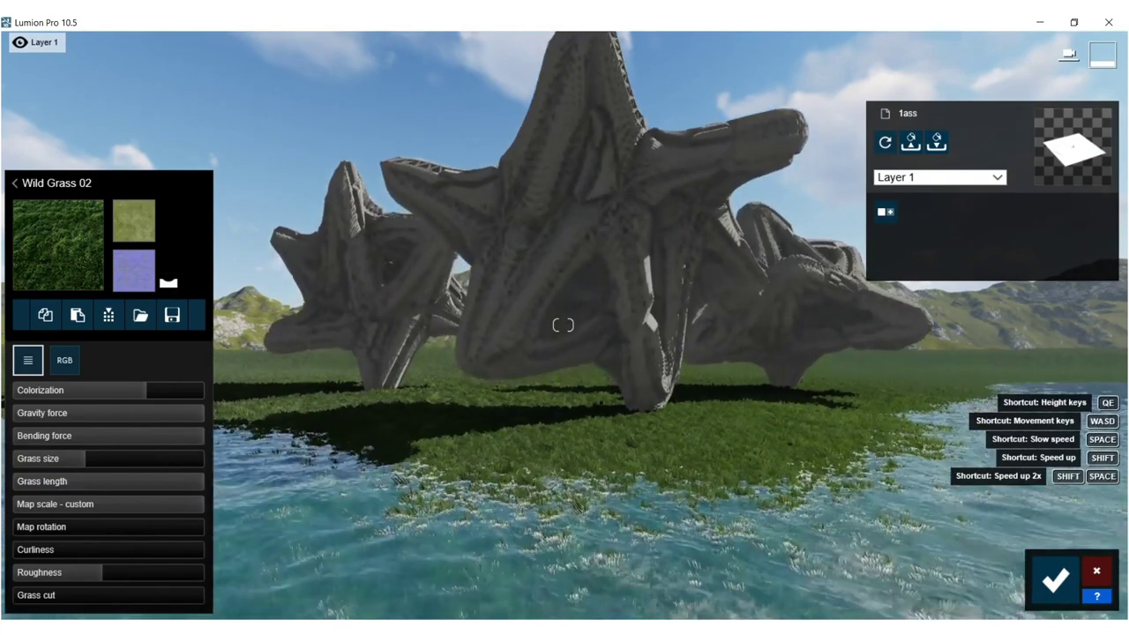
pyautogui.moveTo(499, 615); pyautogui.dragTo(498, 634, button='right')
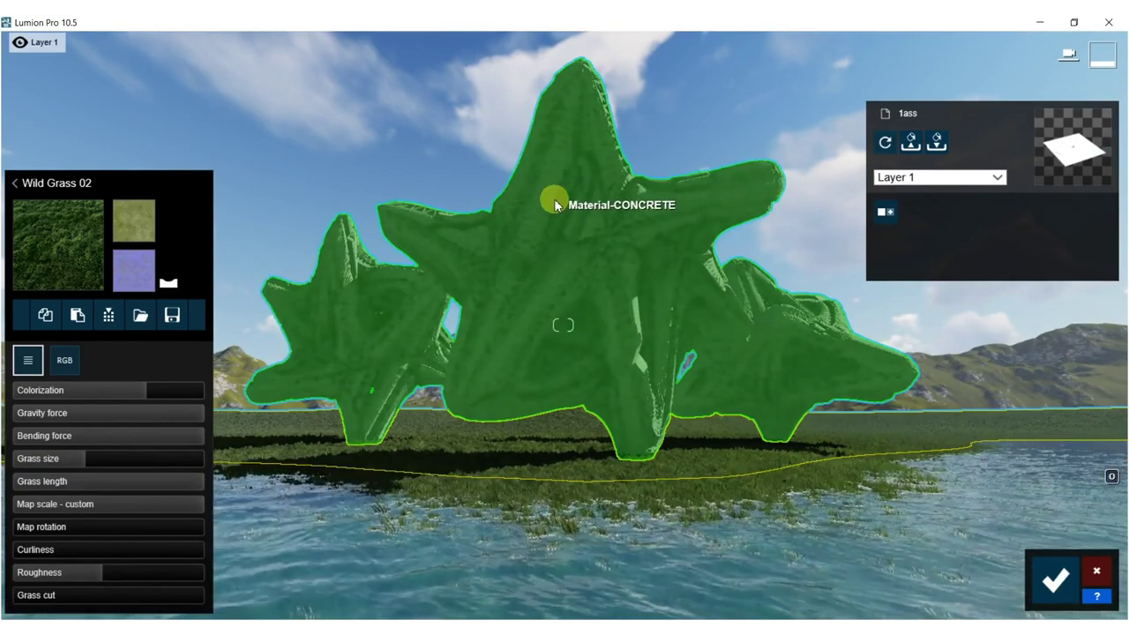
# Try the Marble 012 1024 indoor stone material on the CONCRETE pavilions and check it up close.
pyautogui.click(549, 200)
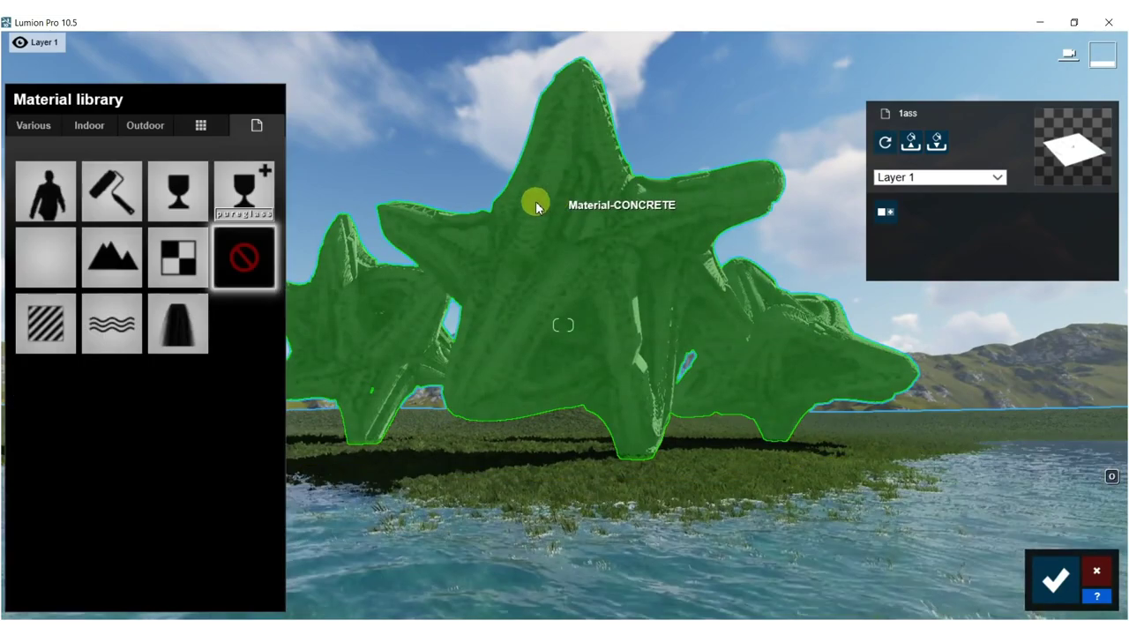
pyautogui.click(104, 127)
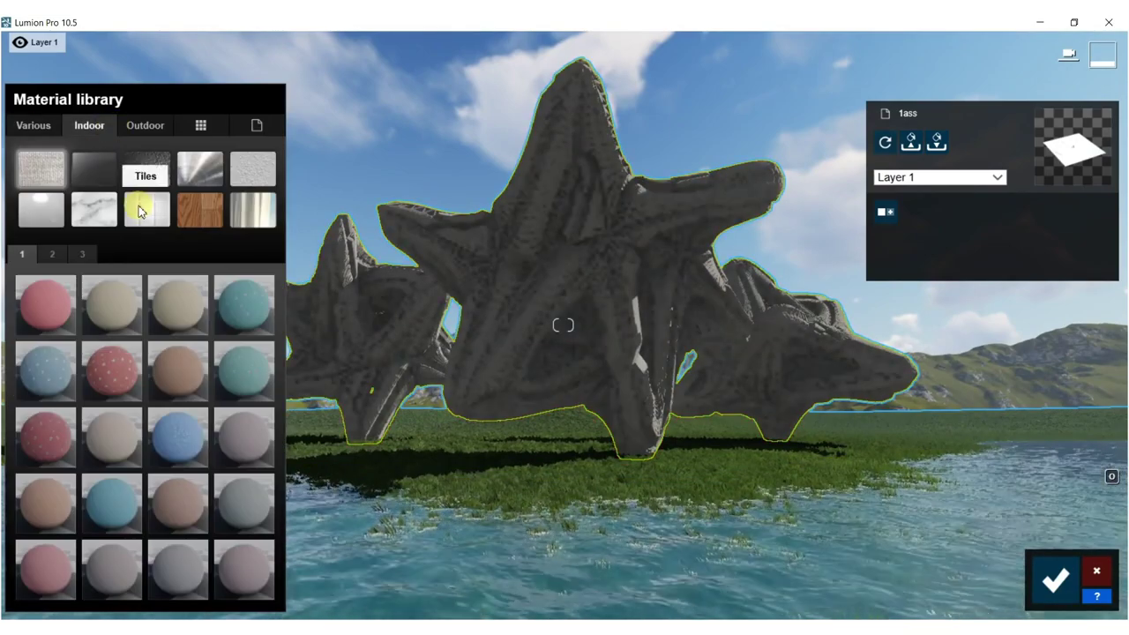
pyautogui.click(92, 209)
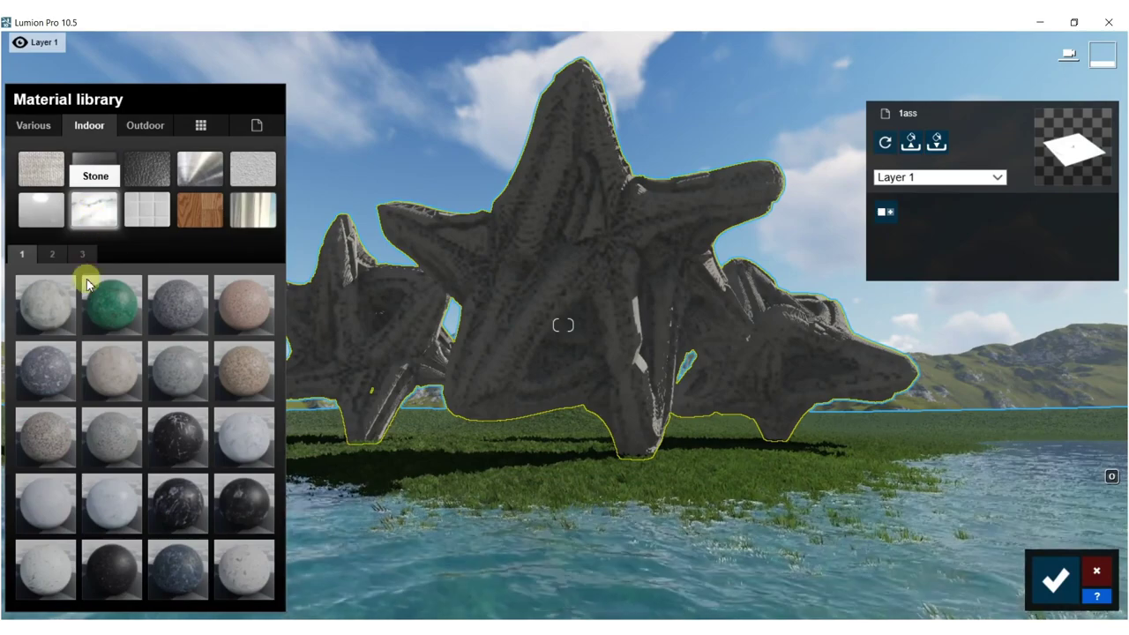
pyautogui.click(248, 454)
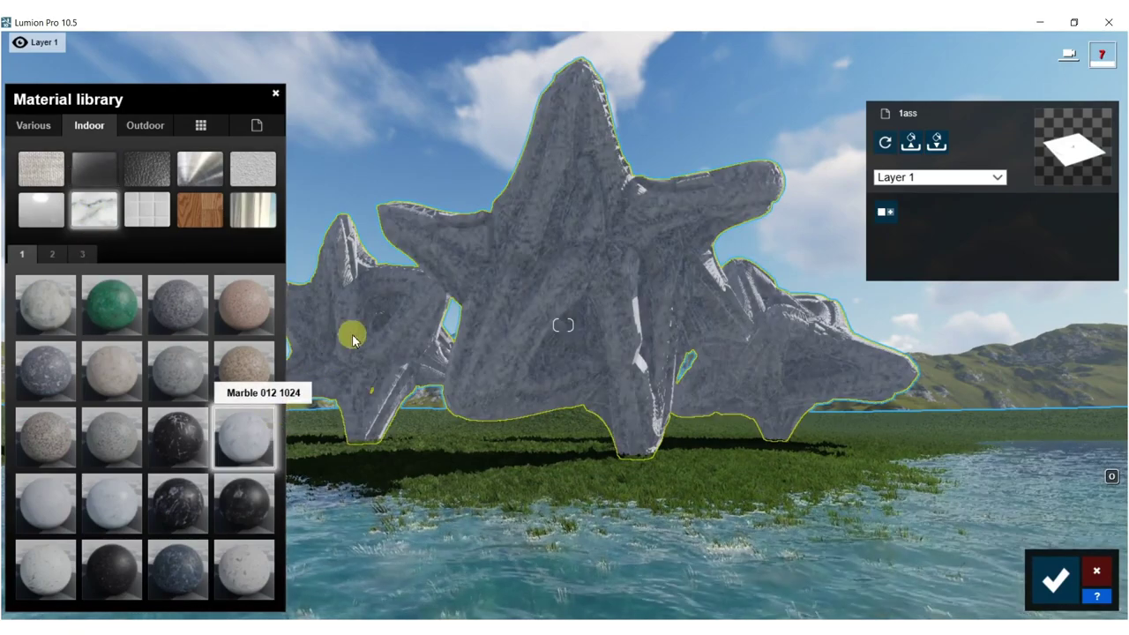
pyautogui.moveTo(577, 202)
pyautogui.mouseDown(button='right')
pyautogui.moveTo(503, 205)
pyautogui.moveTo(564, 201)
pyautogui.mouseUp(button='right')
pyautogui.press('w')
pyautogui.press('w')
pyautogui.moveTo(565, 240); pyautogui.dragTo(517, 243, button='right')
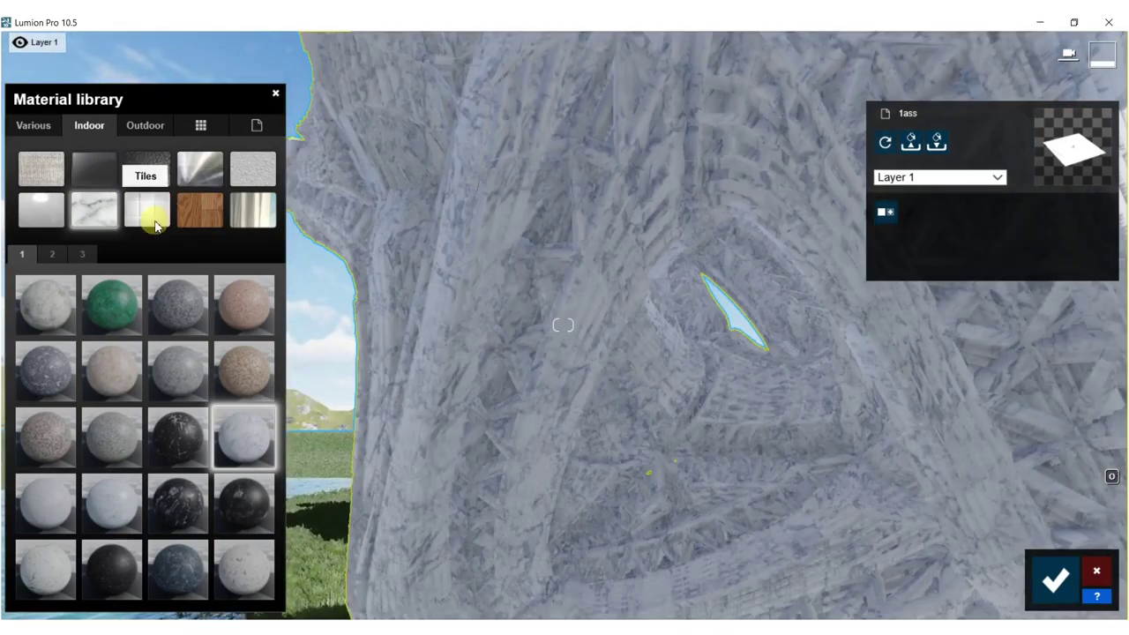
# Apply the TilesMarble 063 2K indoor tile material to the CONCRETE pavilions and save the material changes.
pyautogui.click(154, 224)
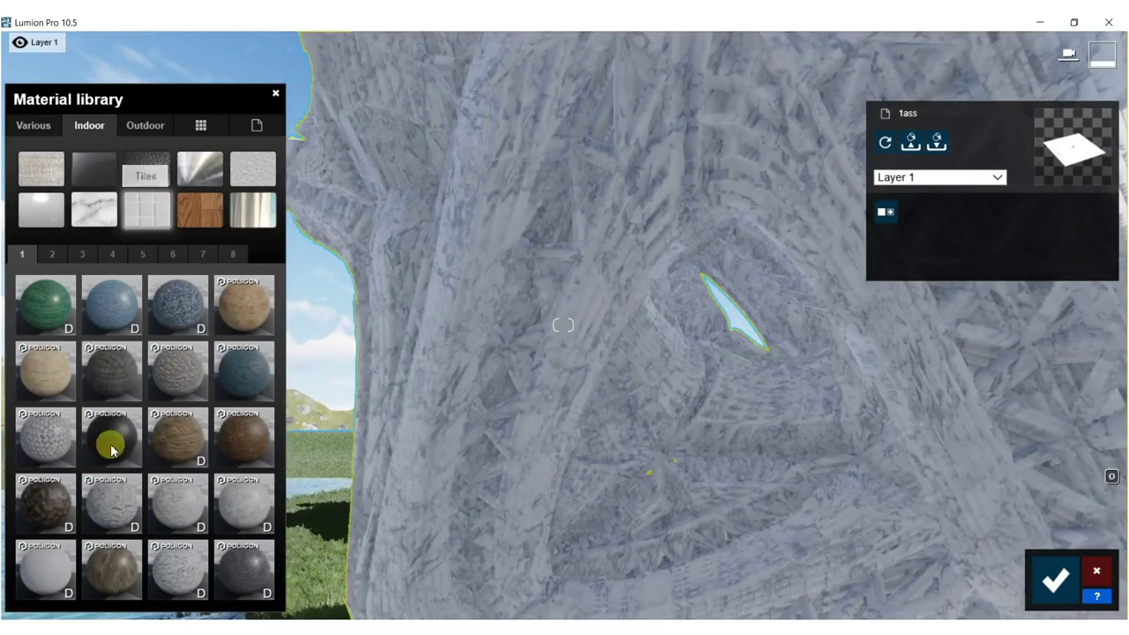
pyautogui.click(42, 572)
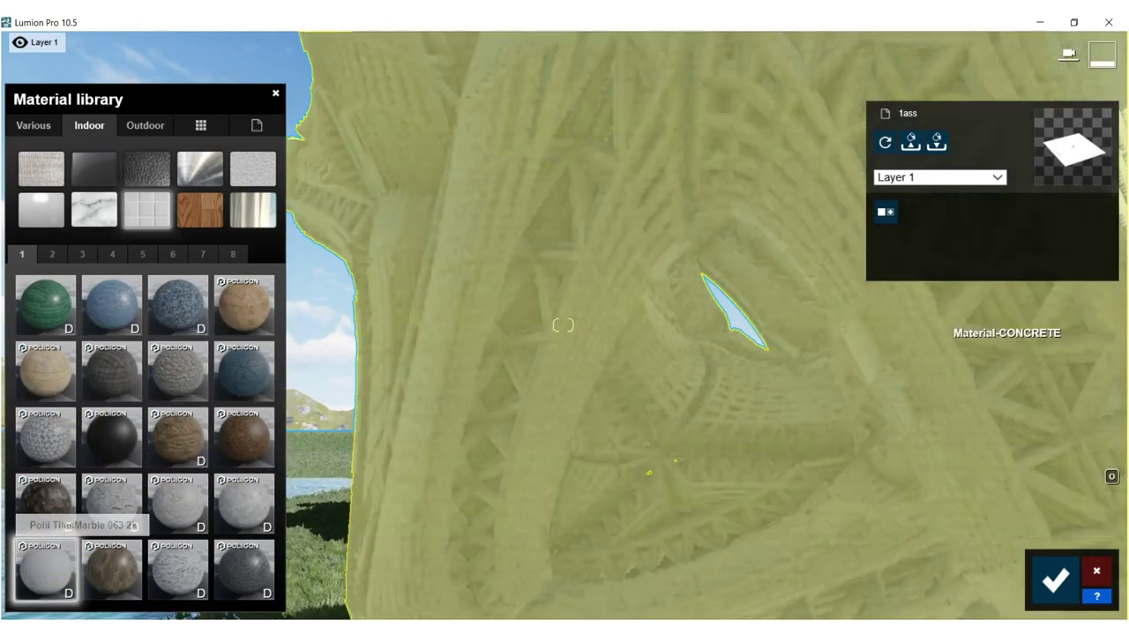
pyautogui.moveTo(944, 337); pyautogui.dragTo(701, 234, button='right')
pyautogui.press('s')
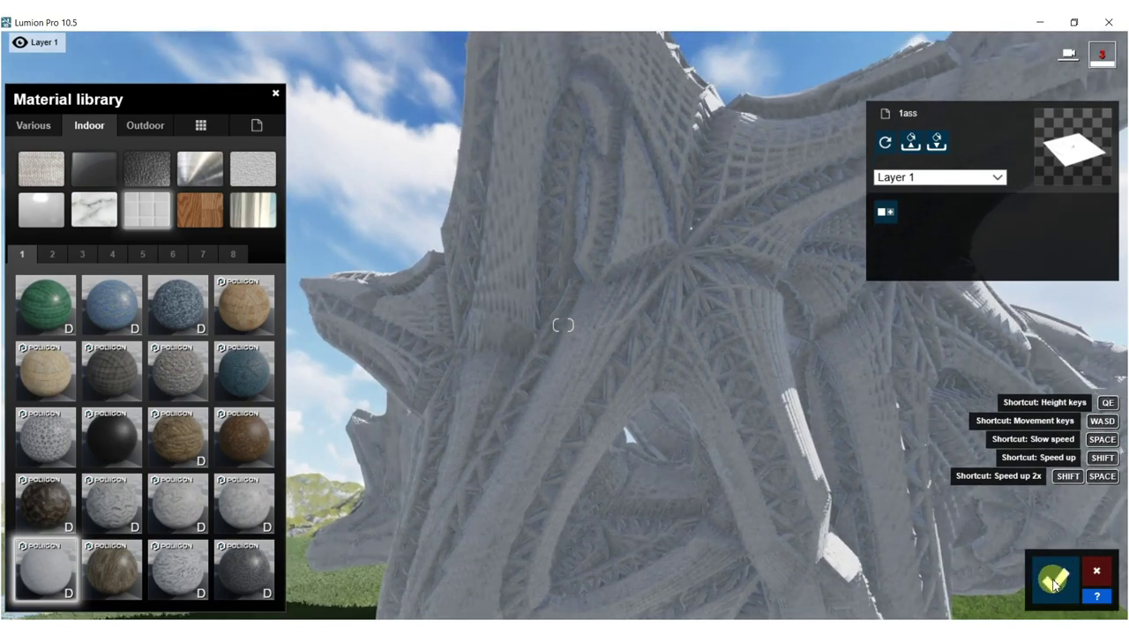
pyautogui.click(1055, 581)
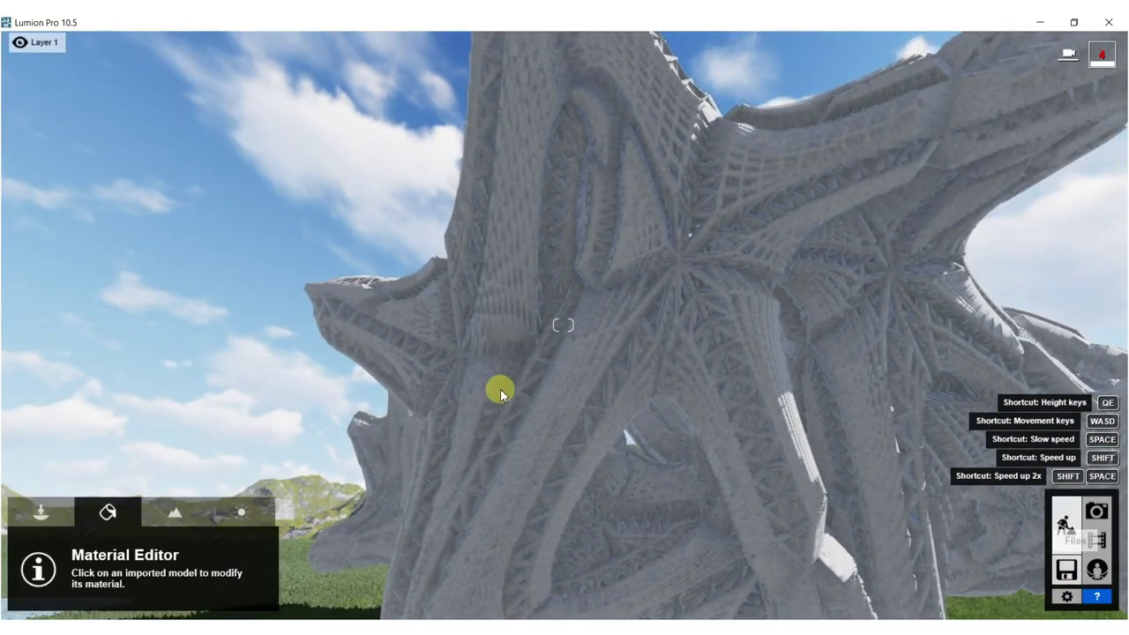
# Browse the women in the character library and choose the walking woman in dark clothing on page 5.
pyautogui.moveTo(578, 432); pyautogui.dragTo(525, 534, button='right')
pyautogui.press('s')
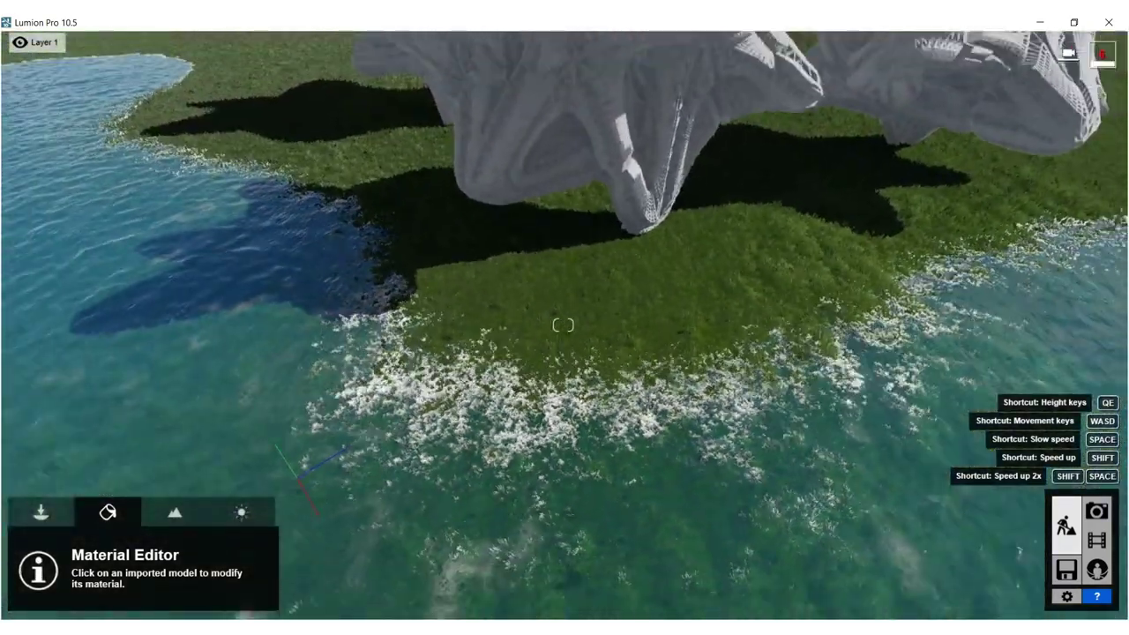
pyautogui.press('s')
pyautogui.moveTo(521, 556); pyautogui.dragTo(508, 512, button='right')
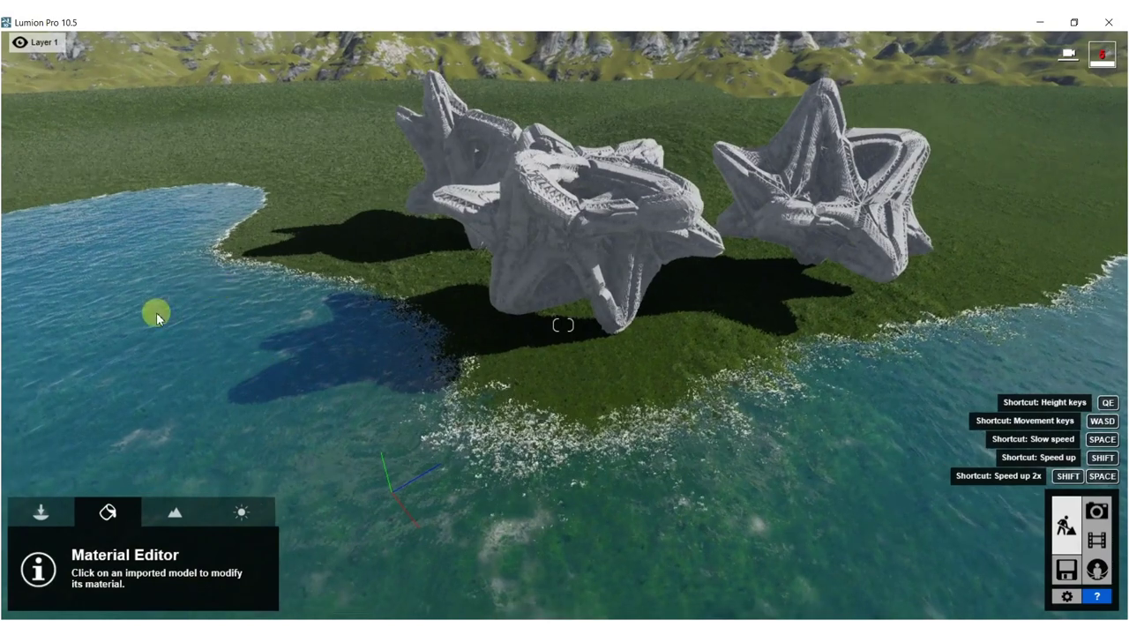
pyautogui.click(40, 512)
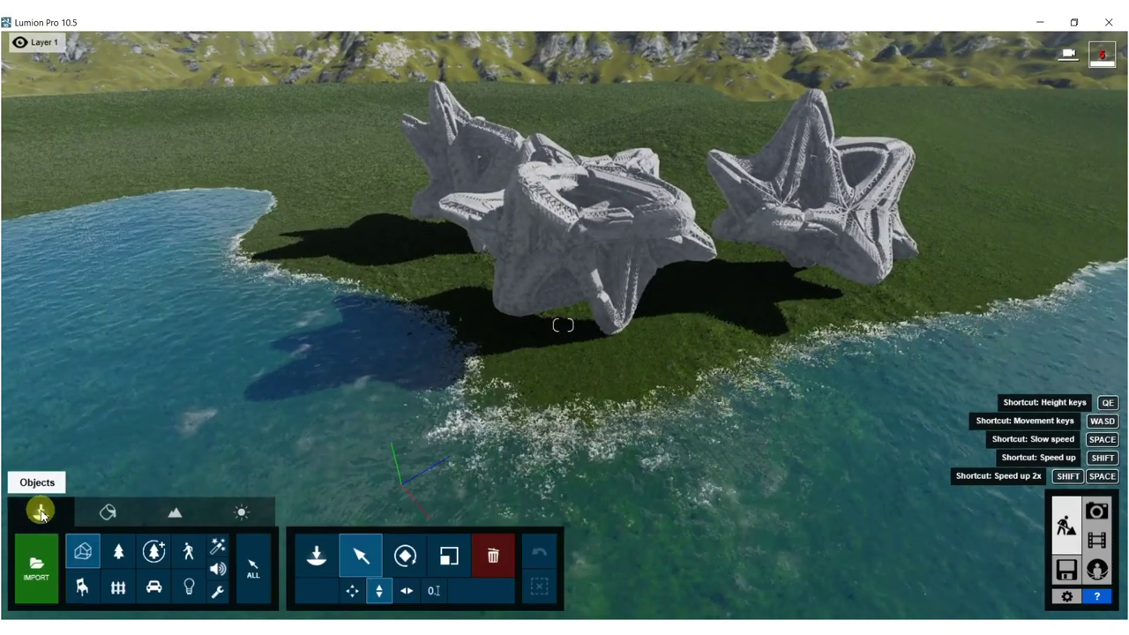
pyautogui.click(188, 552)
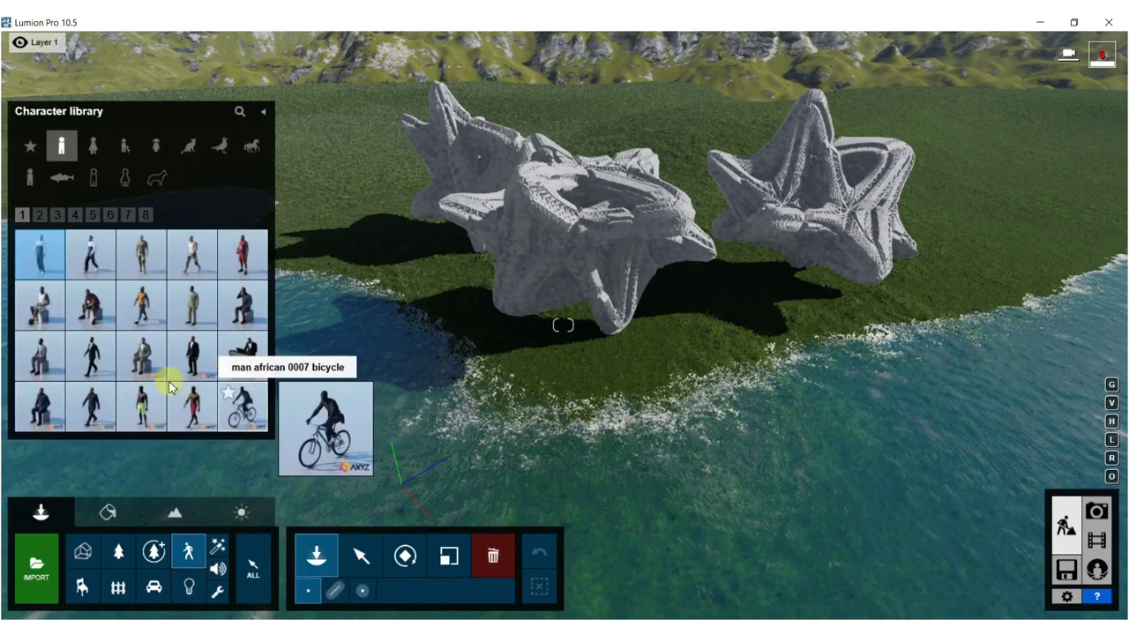
pyautogui.click(93, 148)
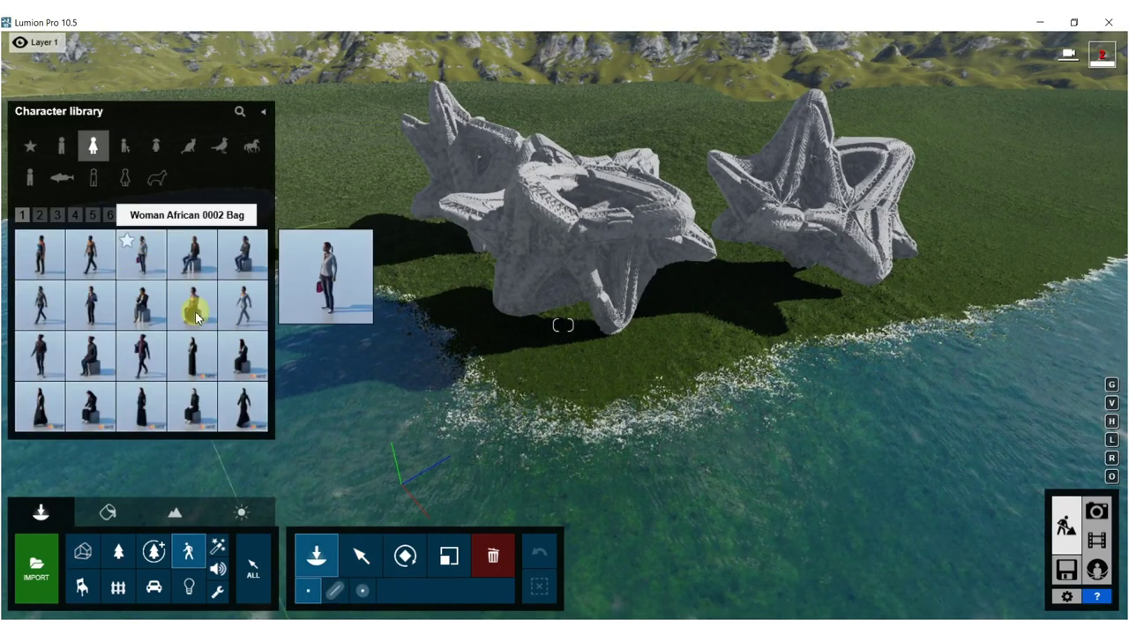
pyautogui.click(57, 215)
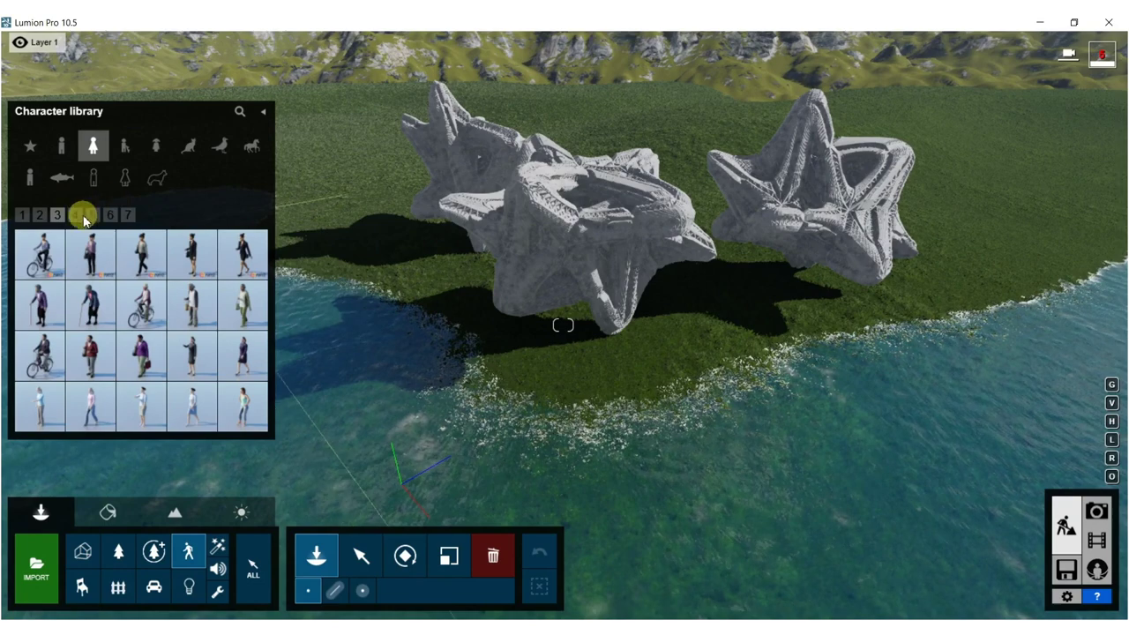
pyautogui.click(77, 216)
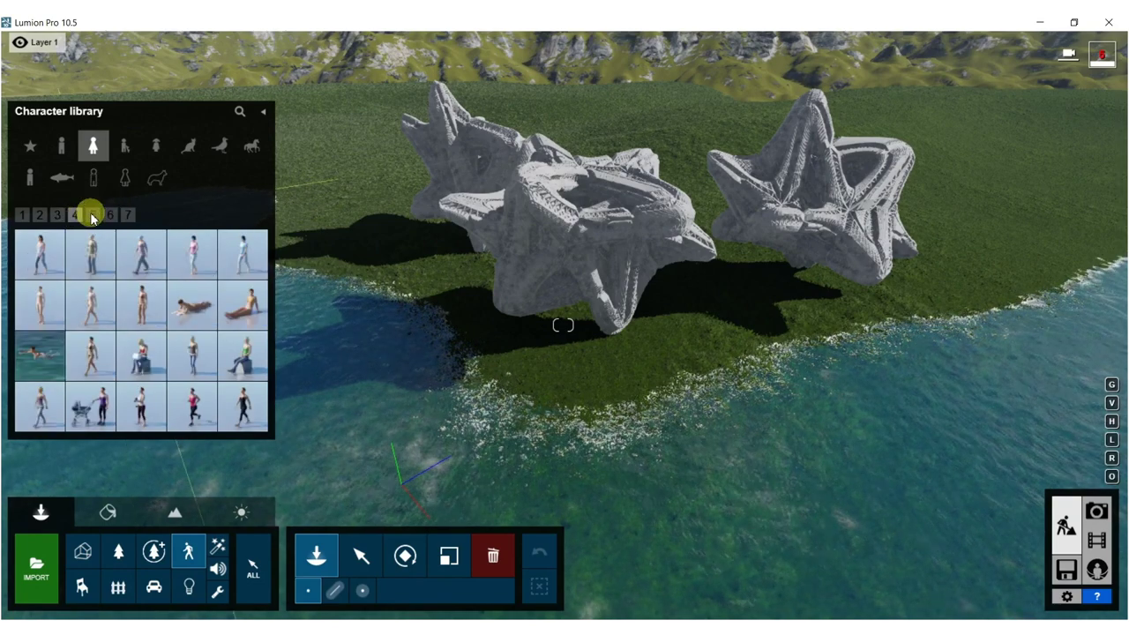
pyautogui.click(93, 216)
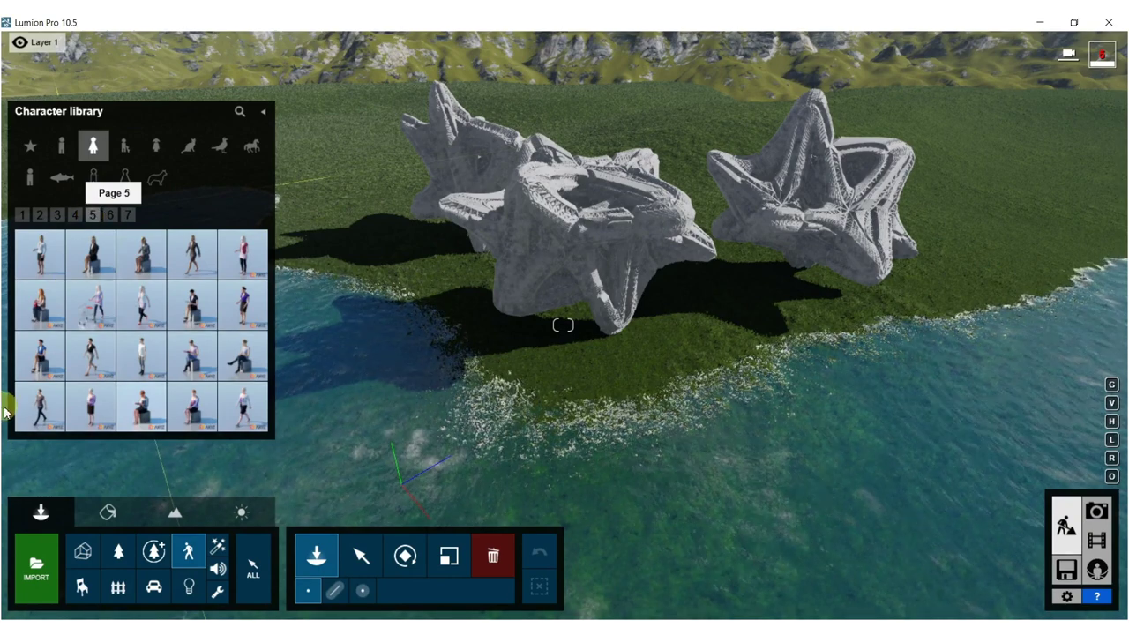
pyautogui.click(41, 407)
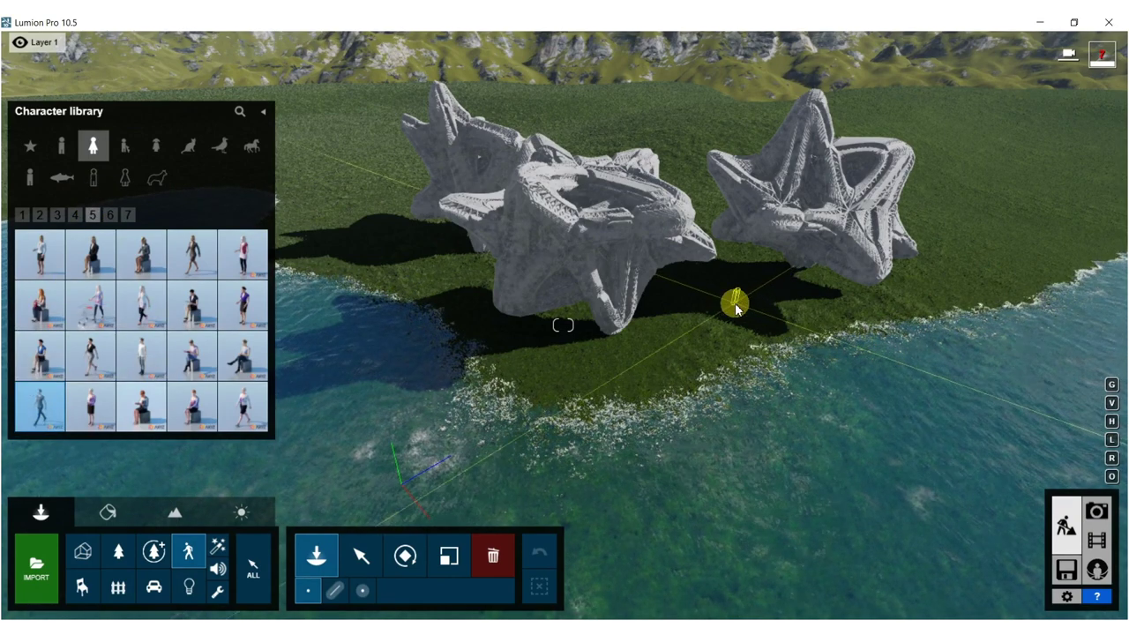
# Place the walking woman on the shaded grass between the two front pavilions.
pyautogui.press('w')
pyautogui.moveTo(736, 297)
pyautogui.mouseDown(button='right')
pyautogui.moveTo(869, 300)
pyautogui.moveTo(752, 270)
pyautogui.moveTo(694, 271)
pyautogui.moveTo(690, 282)
pyautogui.mouseUp(button='right')
pyautogui.press('w')
pyautogui.press('w')
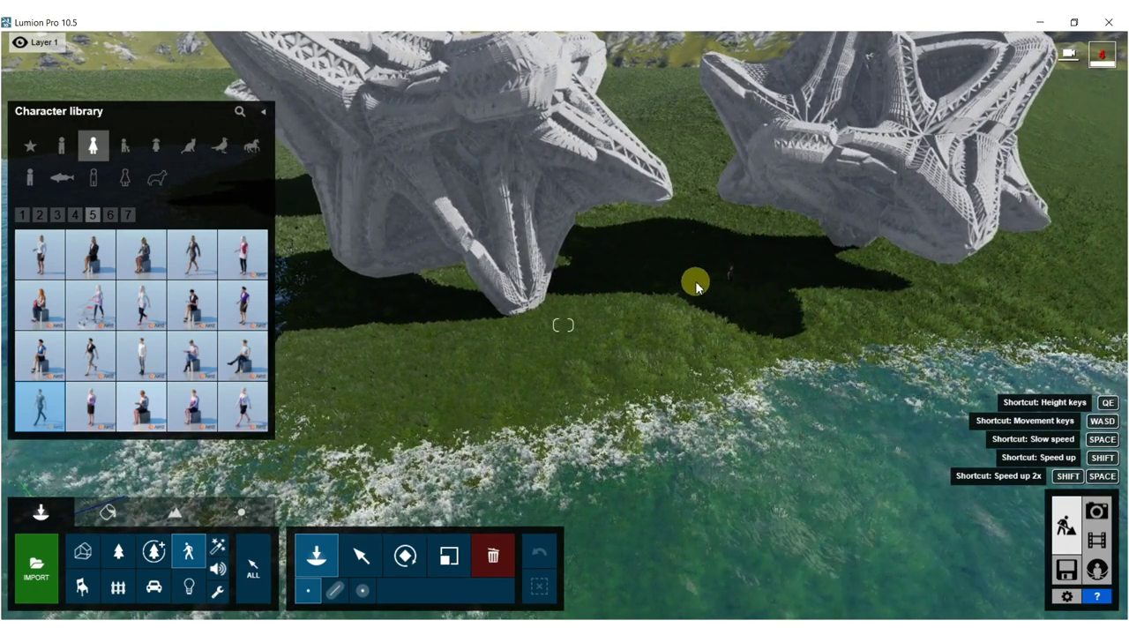
pyautogui.click(695, 281)
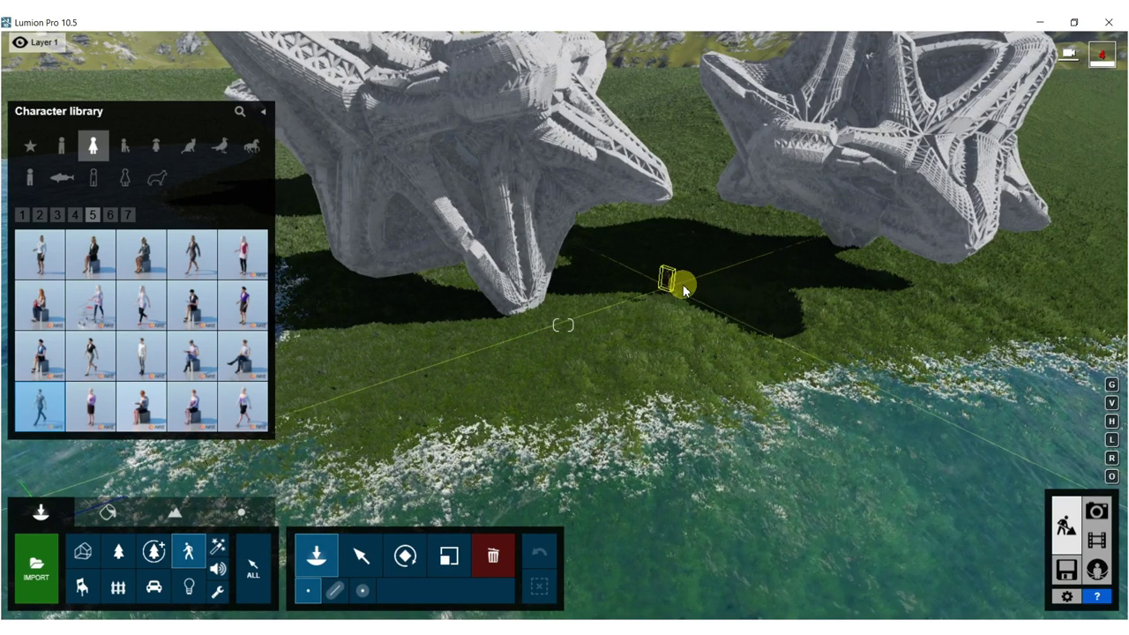
pyautogui.click(651, 284)
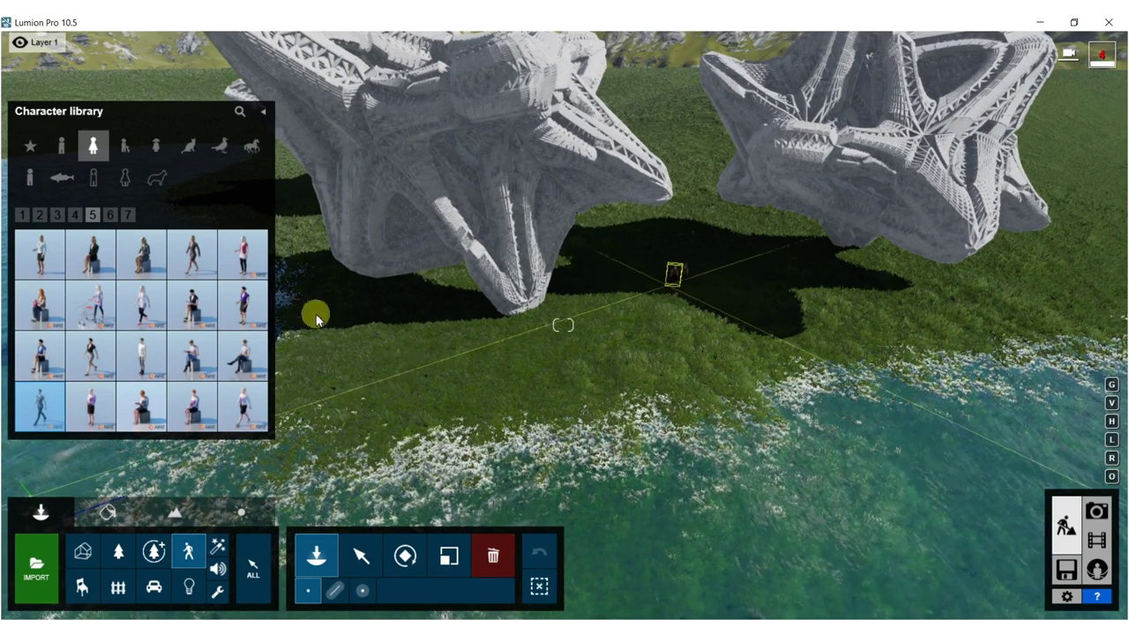
# Paint a row of American Sycamore-L4 HQ trees on the grass behind the pavilions at about half density.
pyautogui.click(119, 553)
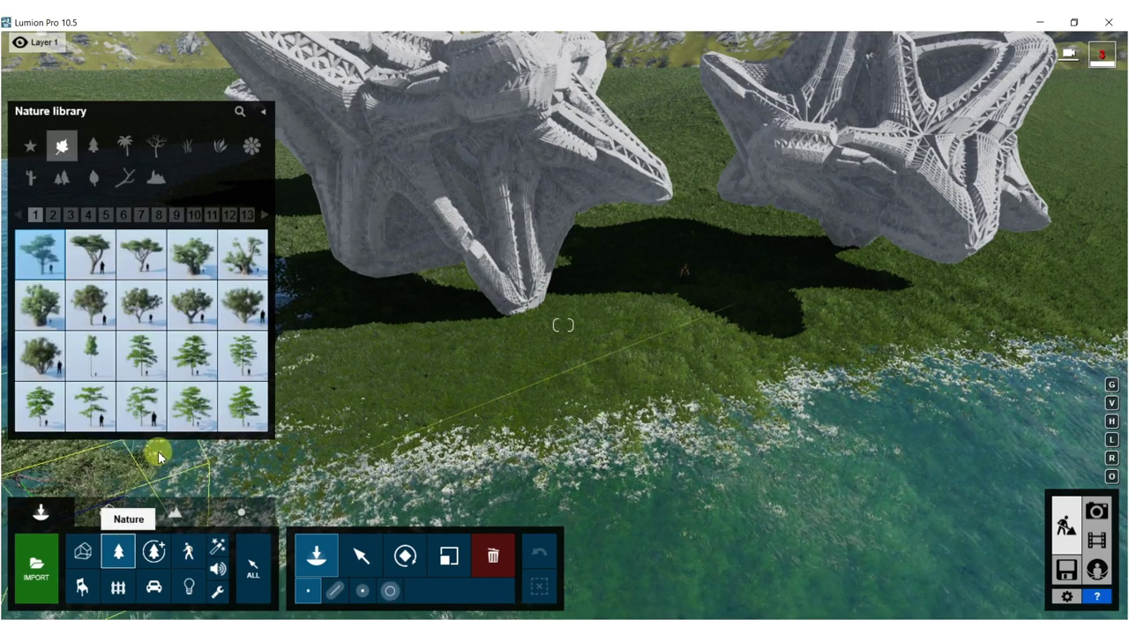
pyautogui.click(53, 216)
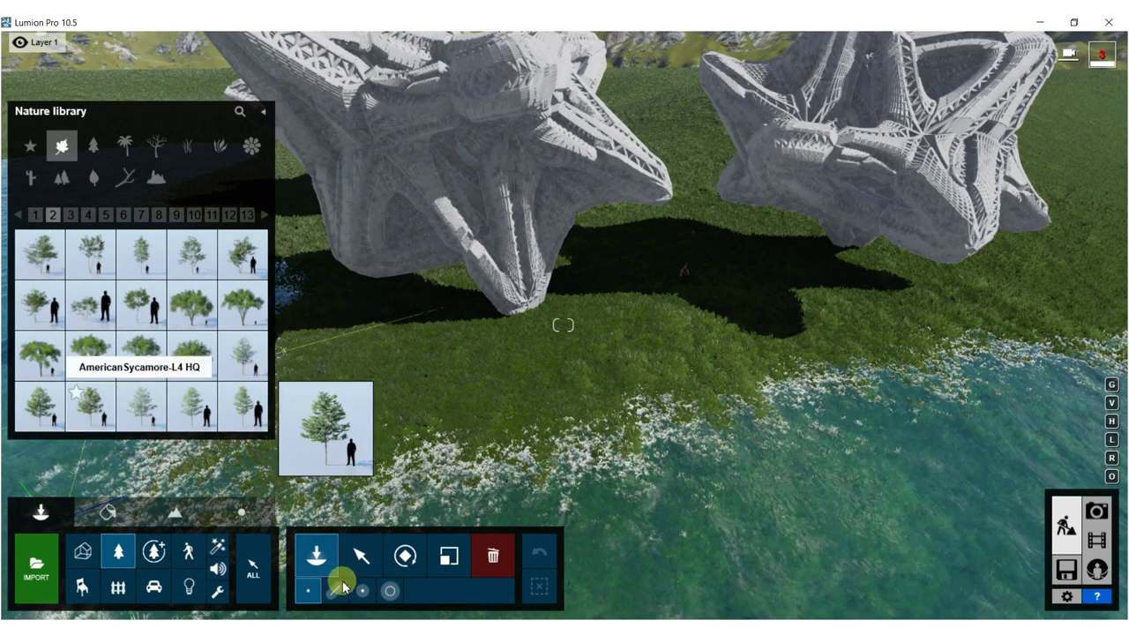
pyautogui.click(390, 592)
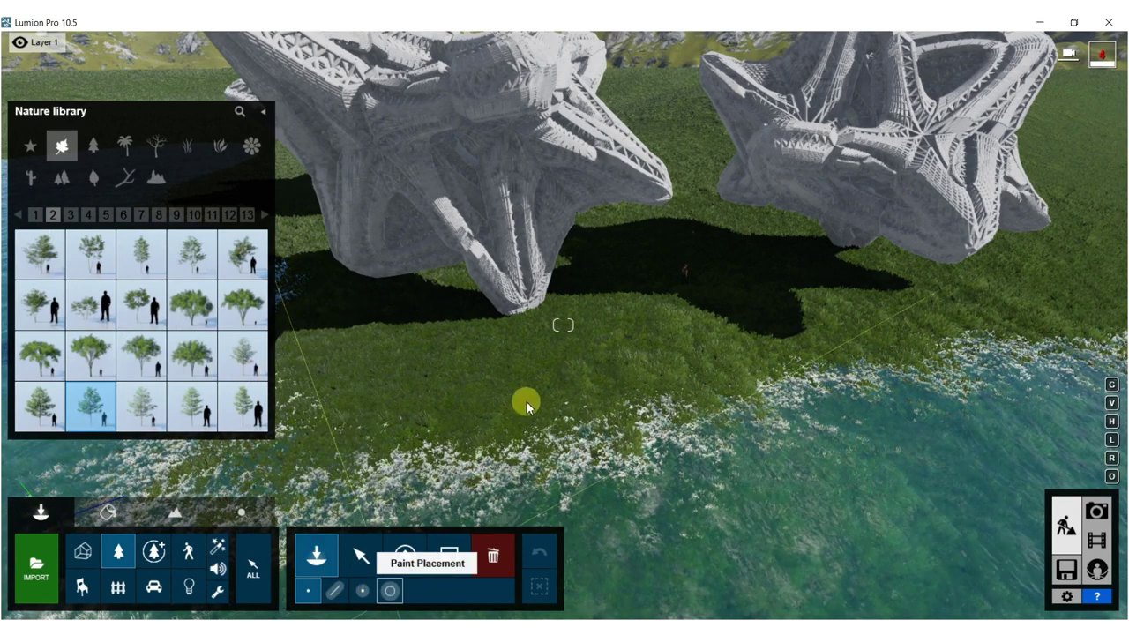
pyautogui.press('s')
pyautogui.moveTo(579, 388)
pyautogui.mouseDown(button='right')
pyautogui.moveTo(575, 458)
pyautogui.moveTo(657, 428)
pyautogui.moveTo(718, 365)
pyautogui.moveTo(713, 259)
pyautogui.mouseUp(button='right')
pyautogui.press('s')
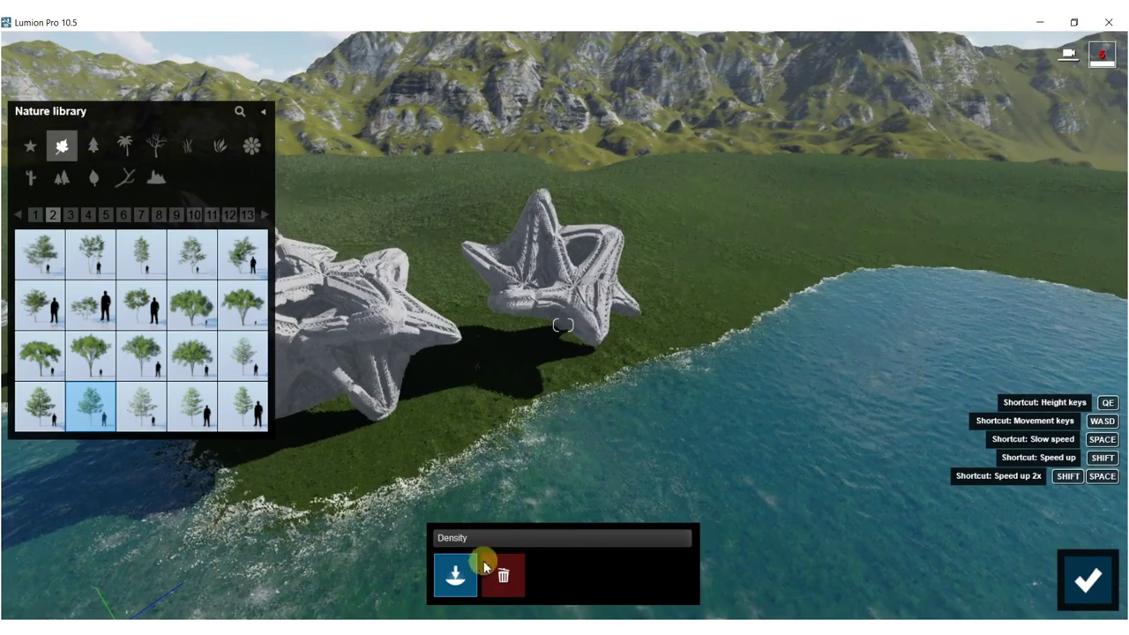
pyautogui.click(565, 539)
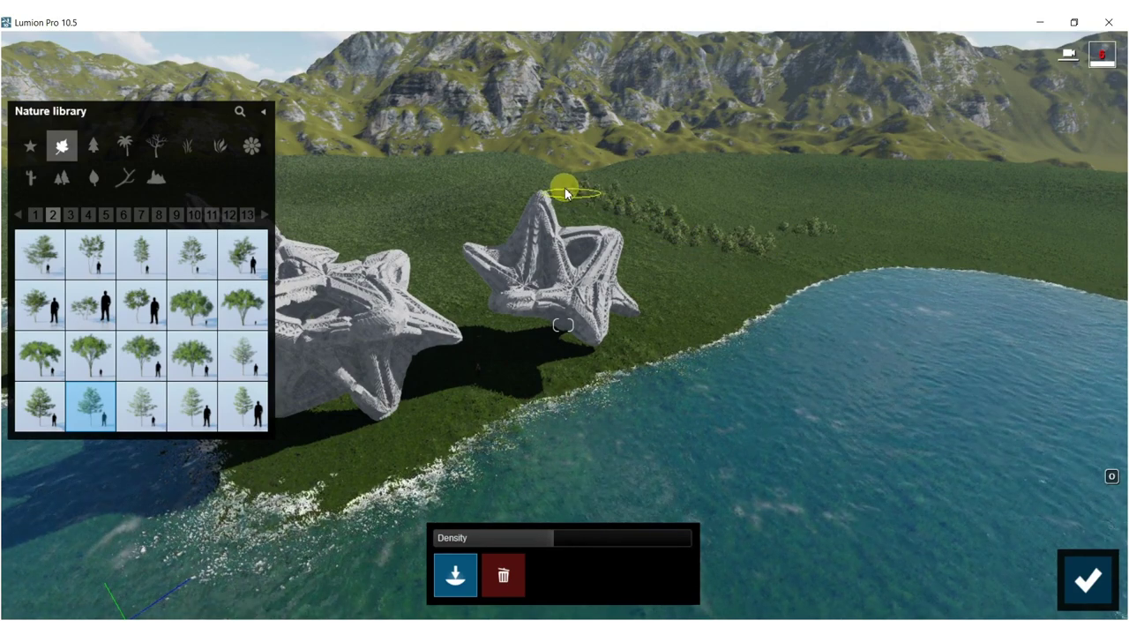
# Paint a long band of Australian Willow trees along the sycamore row and across the field behind the pavilions.
pyautogui.moveTo(562, 188)
pyautogui.mouseDown(button='right')
pyautogui.moveTo(459, 155)
pyautogui.moveTo(425, 116)
pyautogui.moveTo(439, 38)
pyautogui.moveTo(432, 194)
pyautogui.mouseUp(button='right')
pyautogui.press('w')
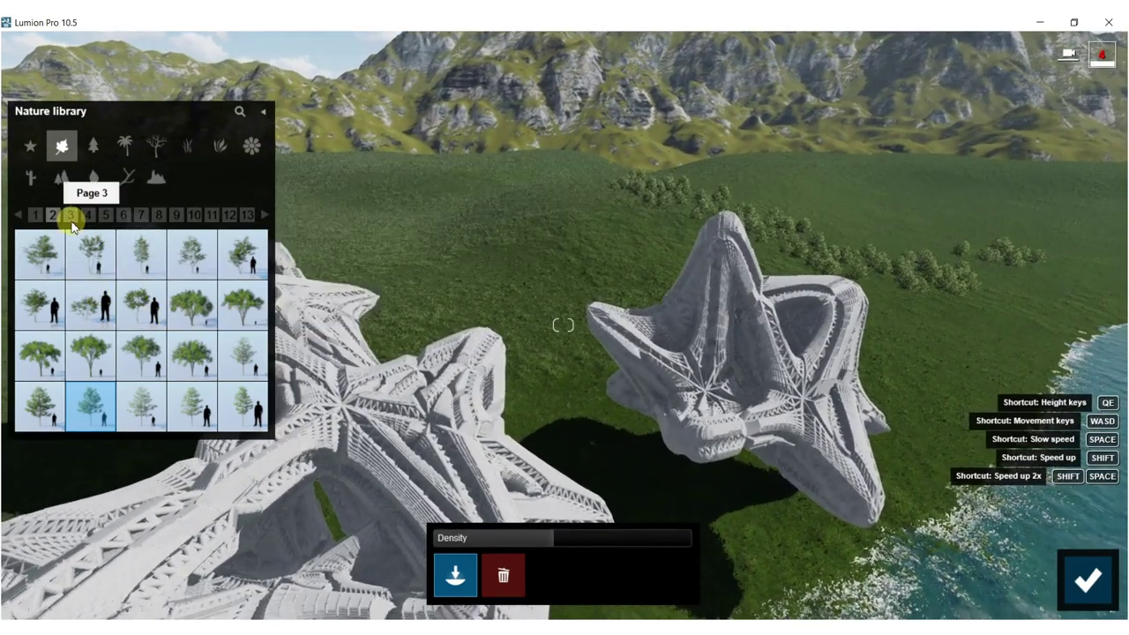
pyautogui.click(71, 216)
pyautogui.click(250, 264)
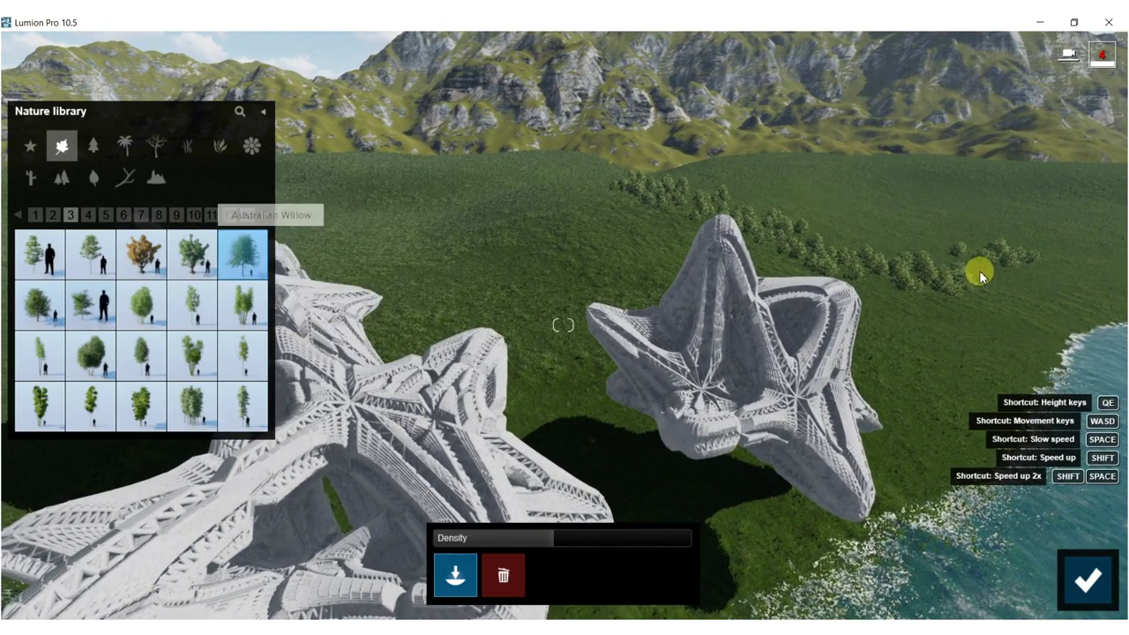
pyautogui.moveTo(834, 256)
pyautogui.mouseDown()
pyautogui.moveTo(783, 223)
pyautogui.moveTo(725, 212)
pyautogui.mouseUp()
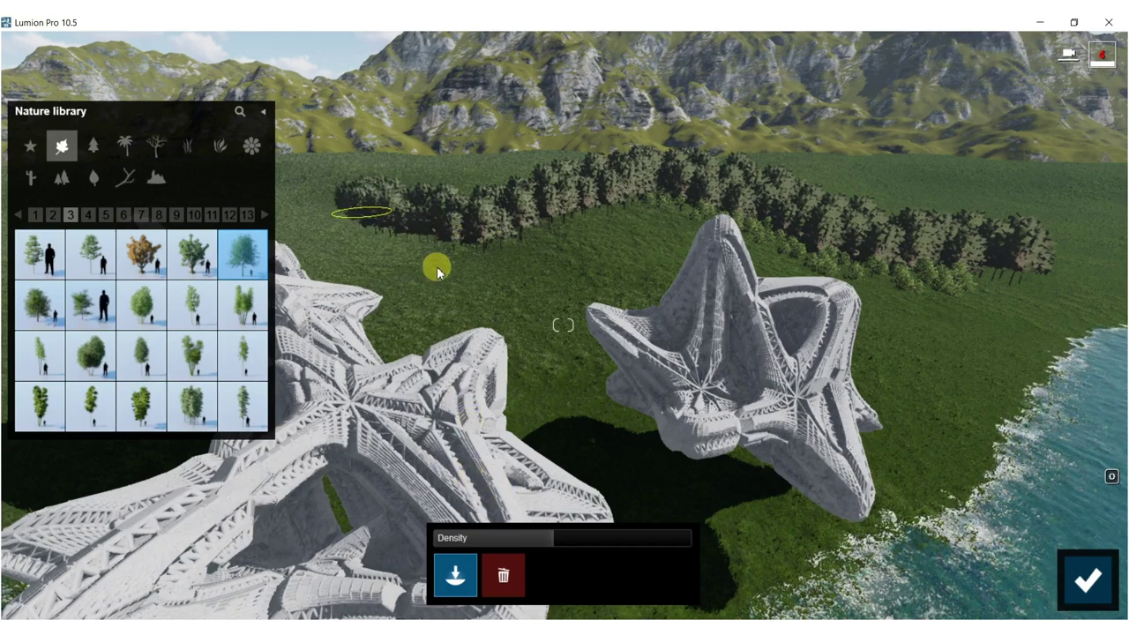
pyautogui.moveTo(563, 325); pyautogui.dragTo(565, 324, button='right')
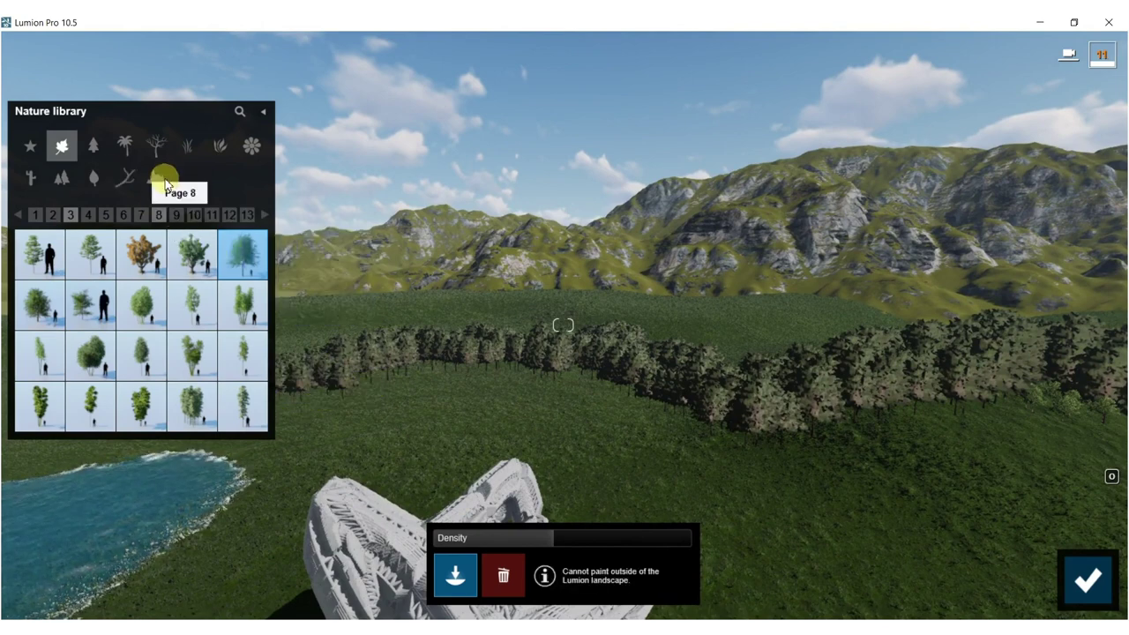
# Finish tree painting and place Log 009 on the shaded grass beside the foot of a pavilion.
pyautogui.click(125, 182)
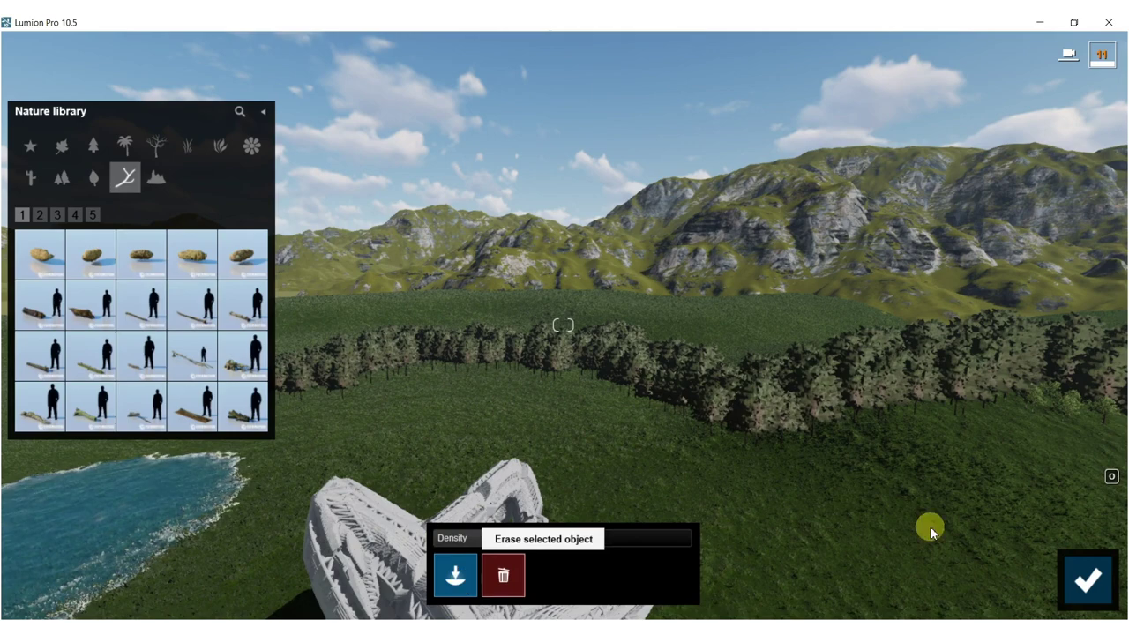
pyautogui.click(1091, 583)
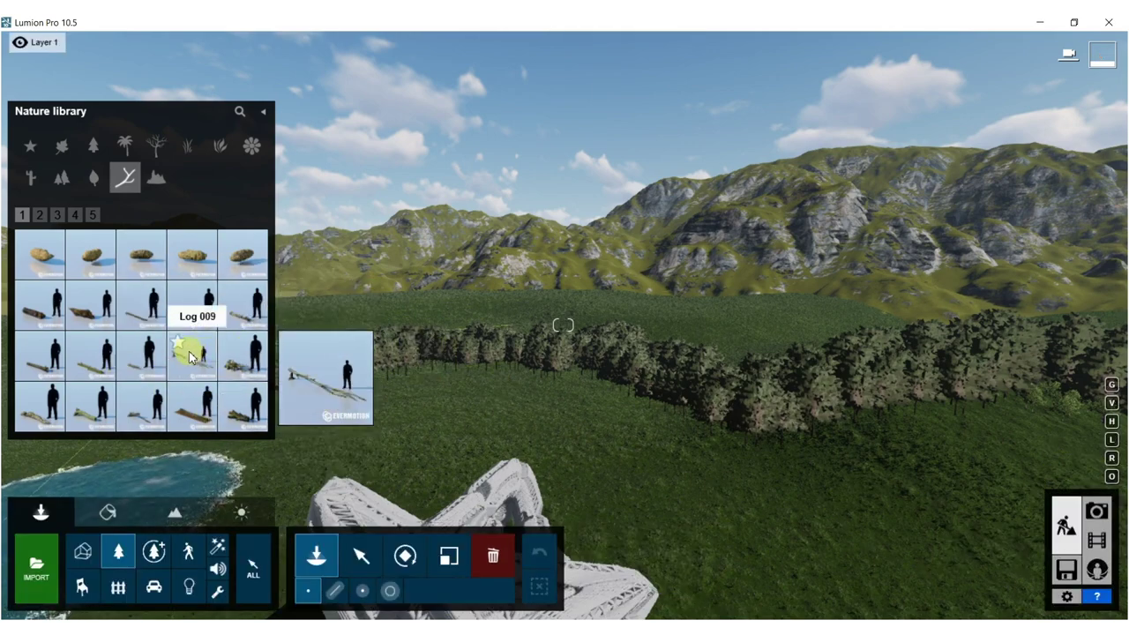
pyautogui.moveTo(451, 390); pyautogui.dragTo(528, 425, button='right')
pyautogui.scroll(-6, 528, 425)
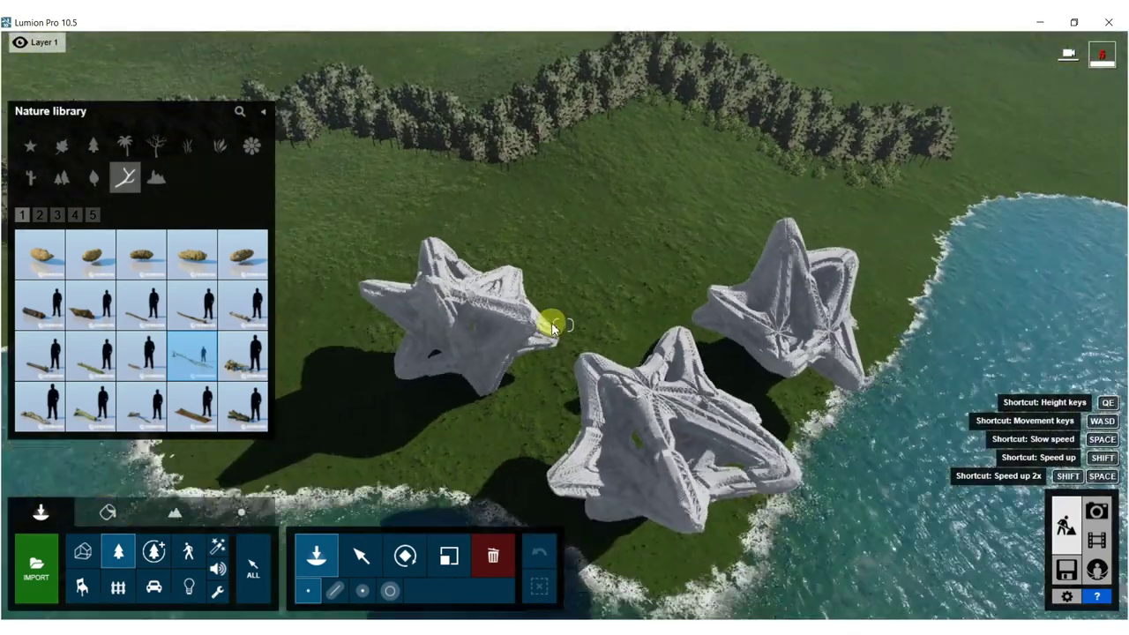
pyautogui.moveTo(571, 509); pyautogui.dragTo(575, 485, button='middle')
pyautogui.press('w')
pyautogui.moveTo(575, 485); pyautogui.dragTo(550, 482, button='right')
pyautogui.press('s')
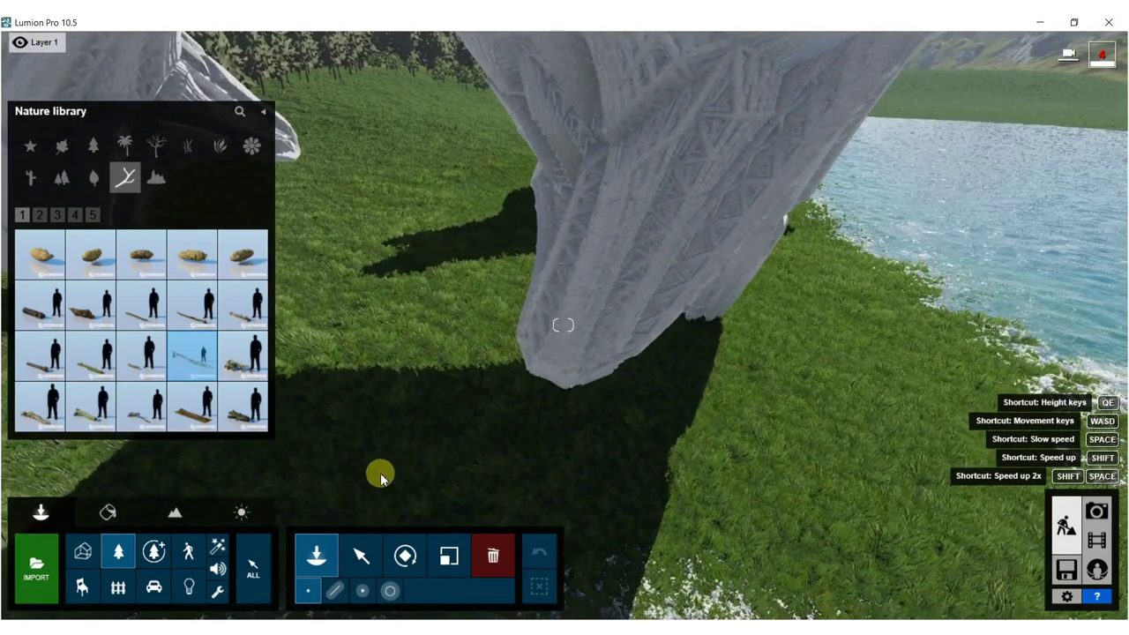
pyautogui.click(387, 481)
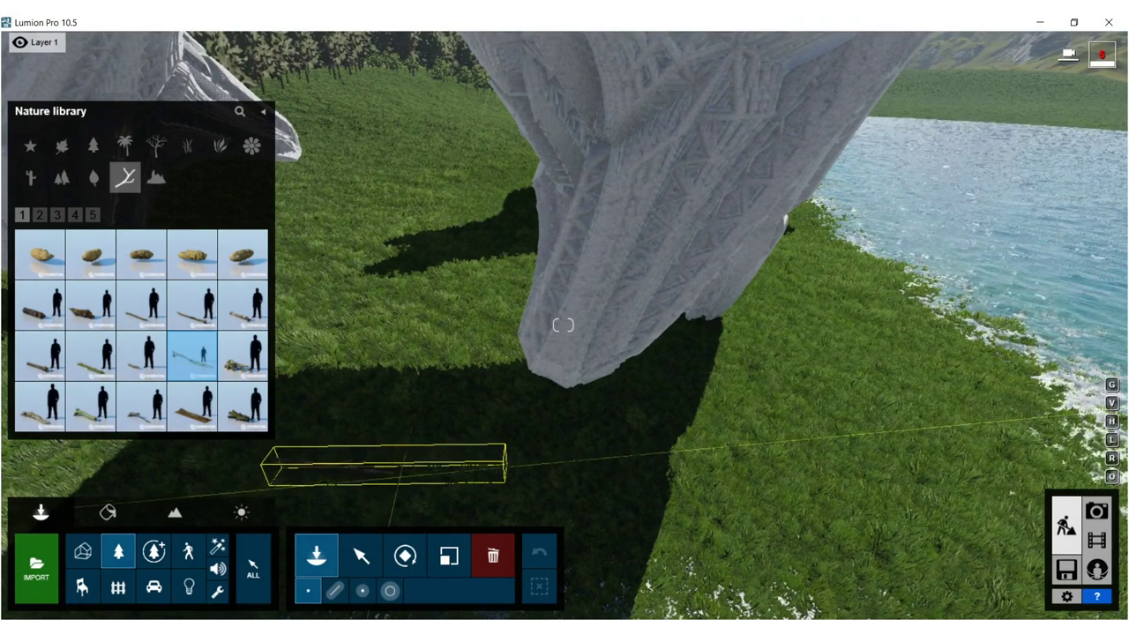
# Scale up Log 009 across the shaded grass by the pavilion foot and place Log 002 behind it.
pyautogui.press('l')
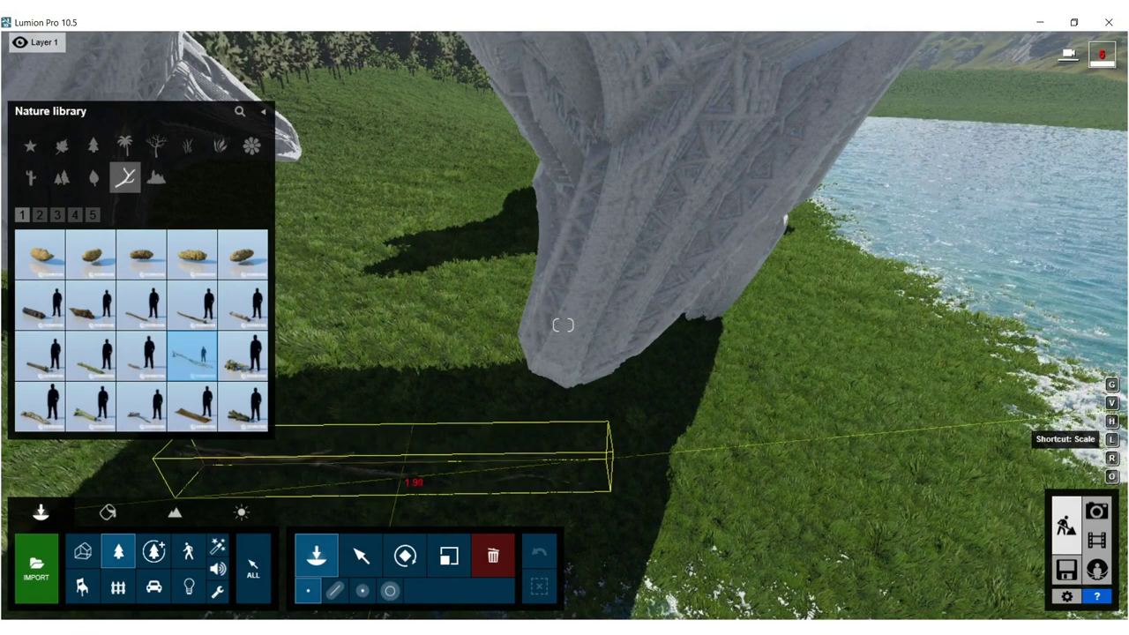
pyautogui.moveTo(414, 437); pyautogui.dragTo(414, 404)
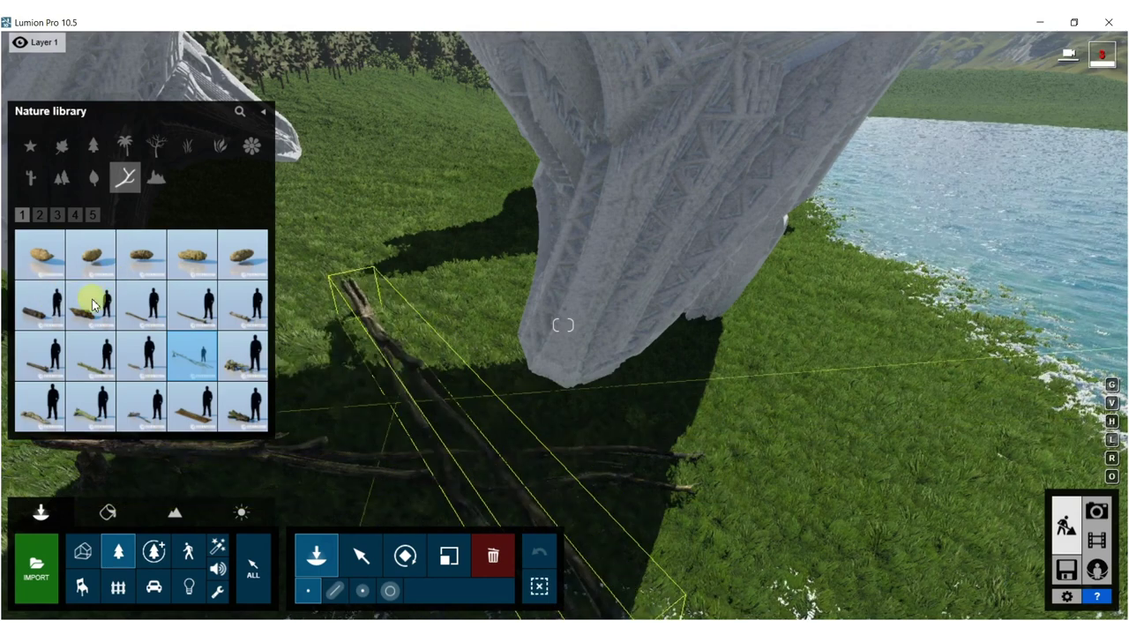
pyautogui.moveTo(89, 308)
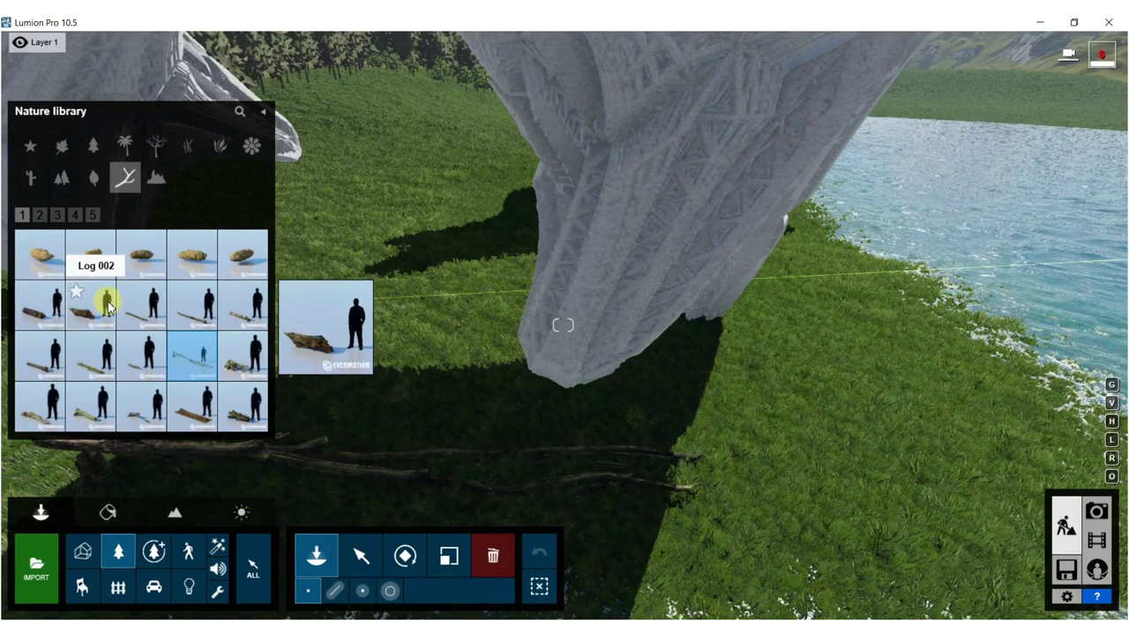
pyautogui.click(807, 429)
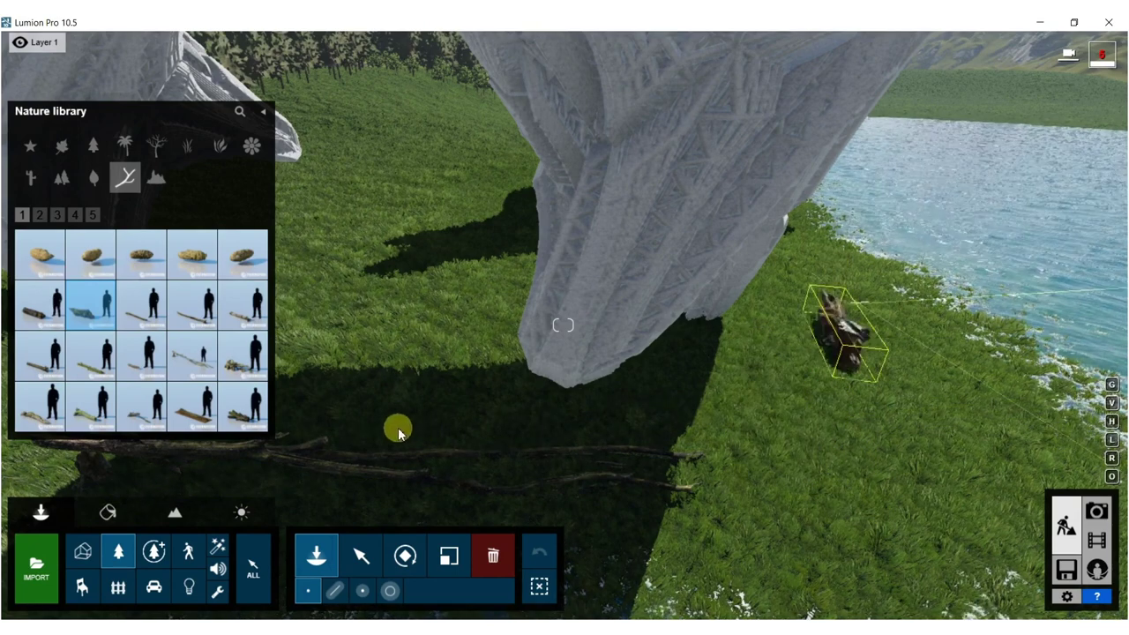
pyautogui.moveTo(352, 425); pyautogui.dragTo(423, 361)
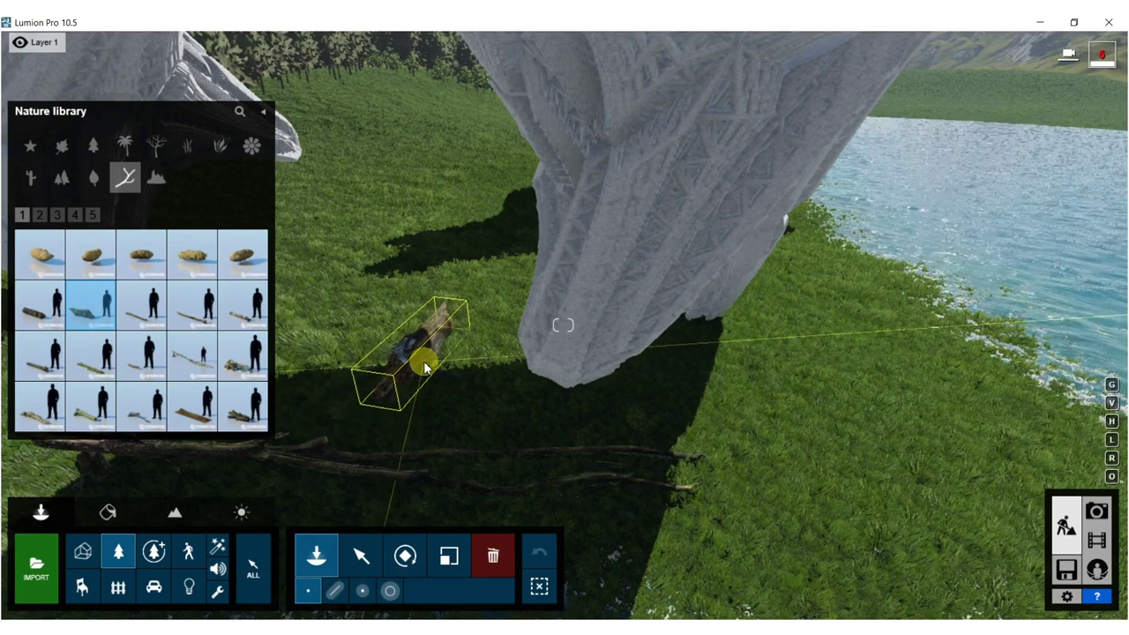
pyautogui.click(423, 361)
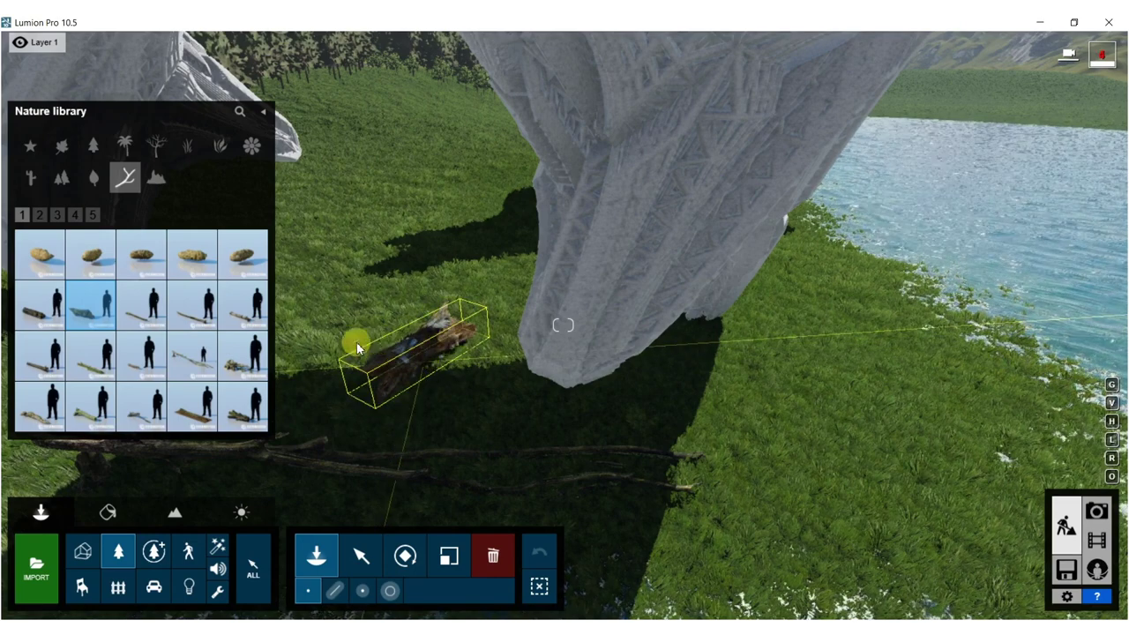
# Place the Rocks MiddleStones 001 cluster on the grass at the shoreline, in front of the tree row.
pyautogui.click(159, 177)
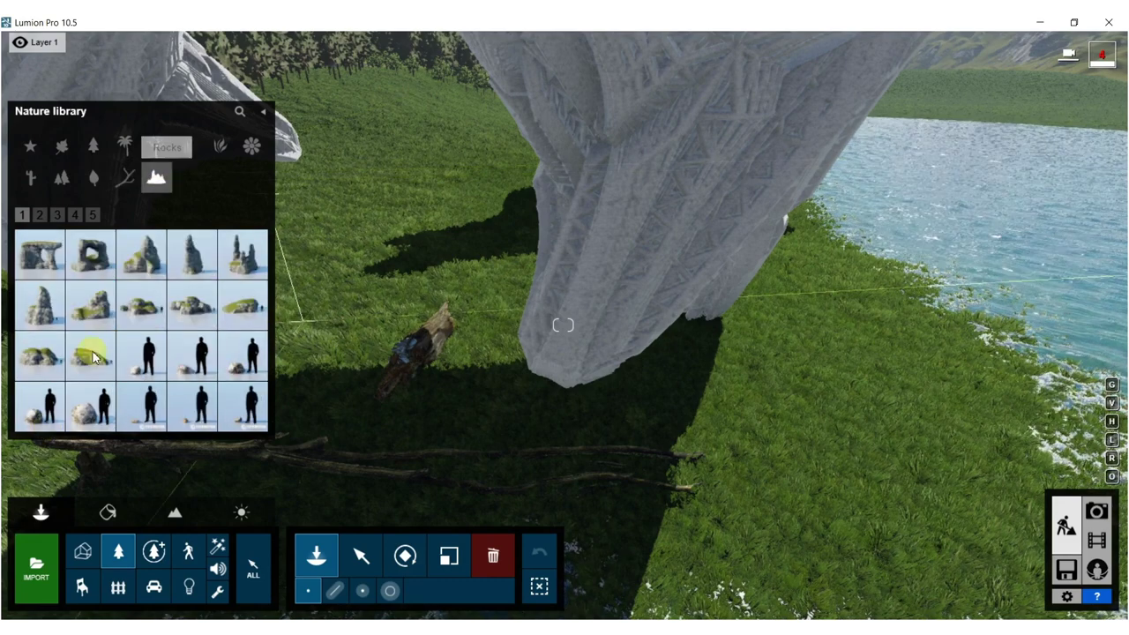
pyautogui.click(386, 295)
pyautogui.moveTo(386, 295); pyautogui.dragTo(472, 300, button='right')
pyautogui.press('s')
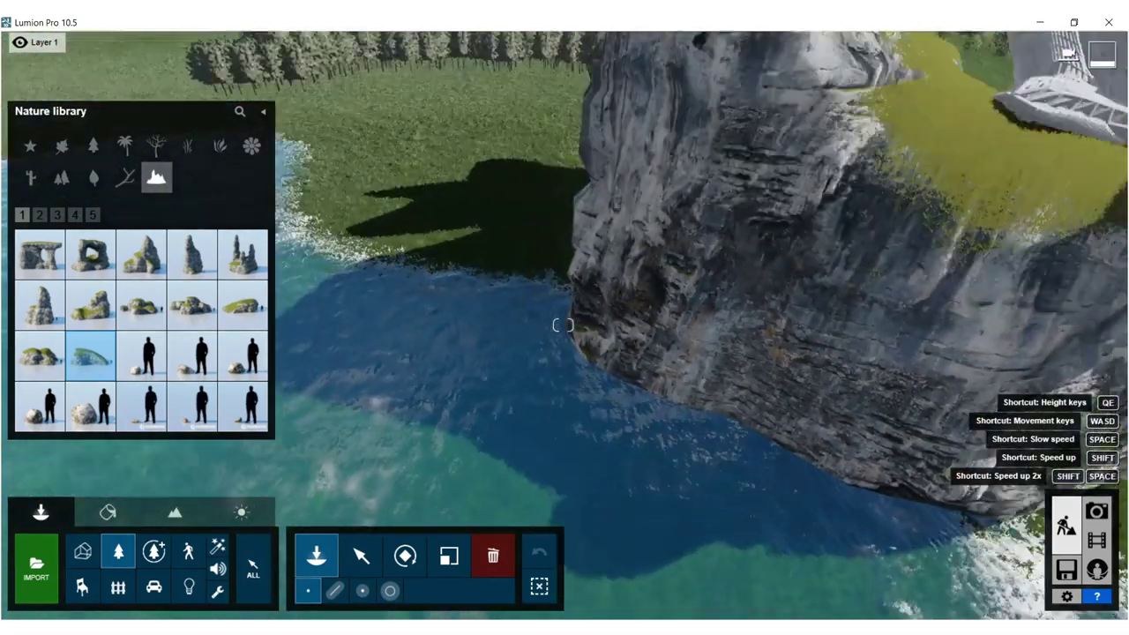
pyautogui.moveTo(563, 325); pyautogui.dragTo(355, 278, button='right')
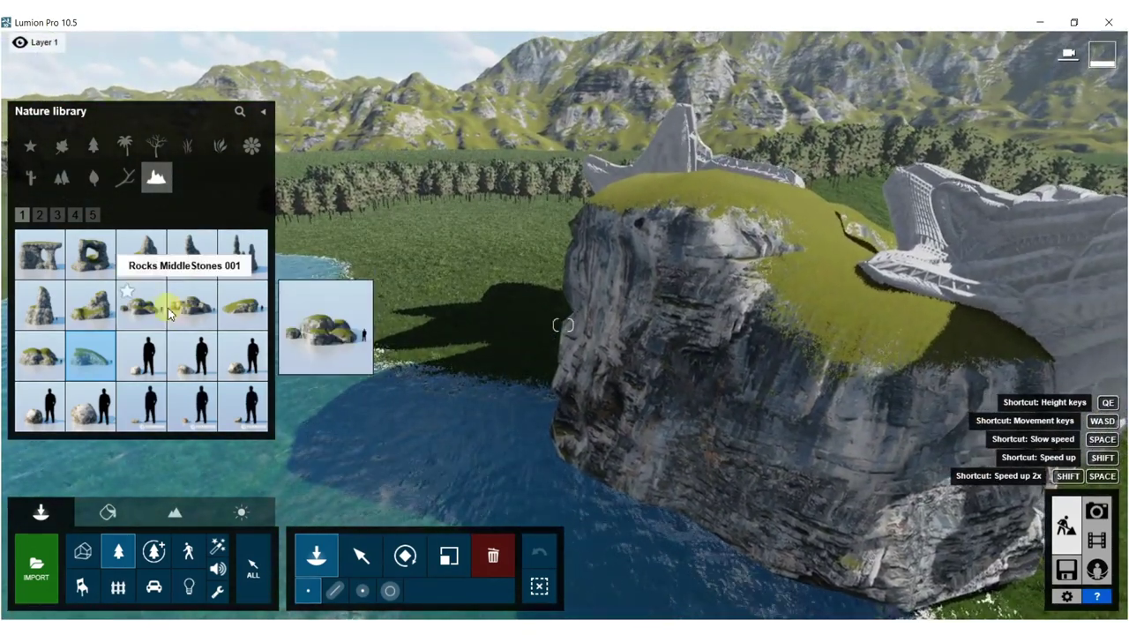
pyautogui.click(159, 309)
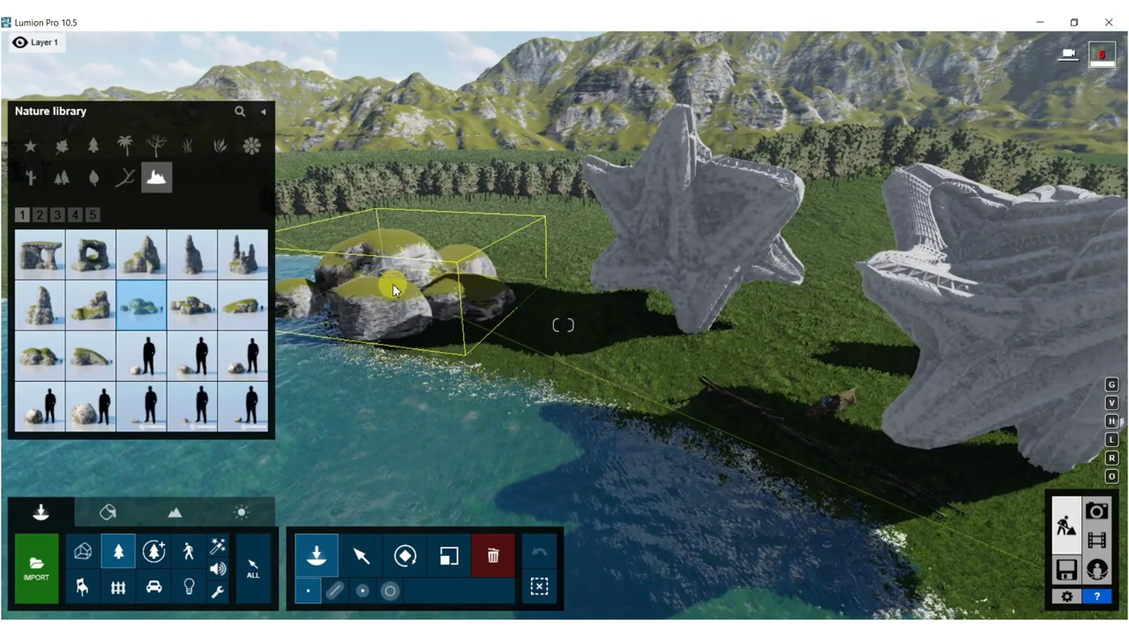
pyautogui.click(431, 254)
# Sink the Rocks MiddleStones 001 cluster vertically into the ground.
pyautogui.click(356, 564)
pyautogui.click(377, 593)
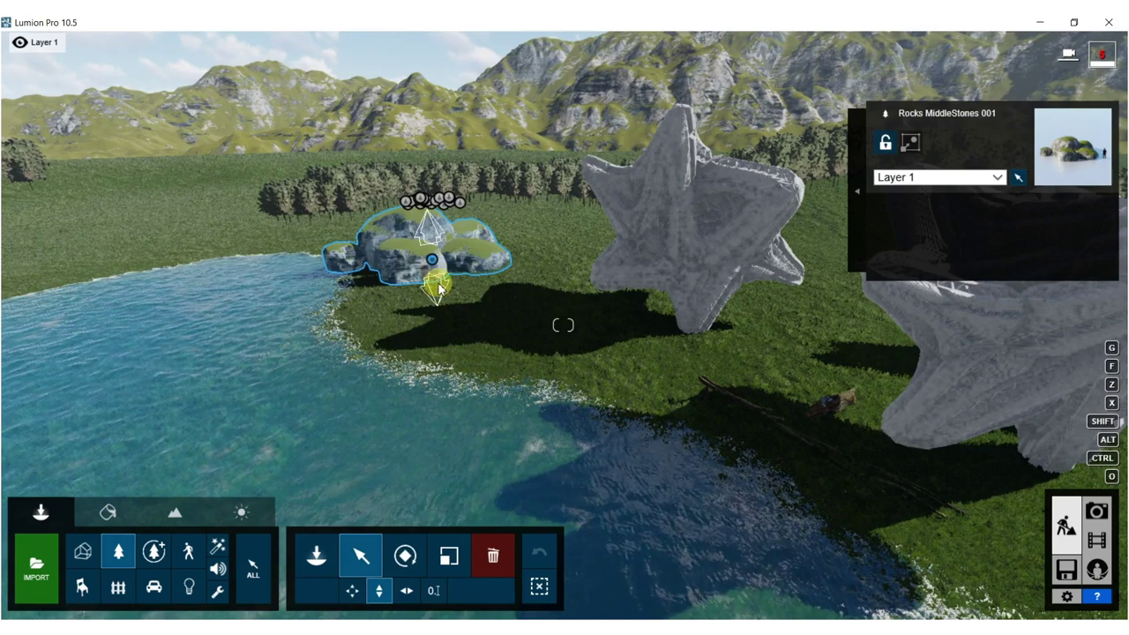
pyautogui.moveTo(438, 291); pyautogui.dragTo(444, 438)
# Place a large boulder beside the logs and a smaller Stone 014 near the water's edge.
pyautogui.click(122, 556)
pyautogui.click(117, 553)
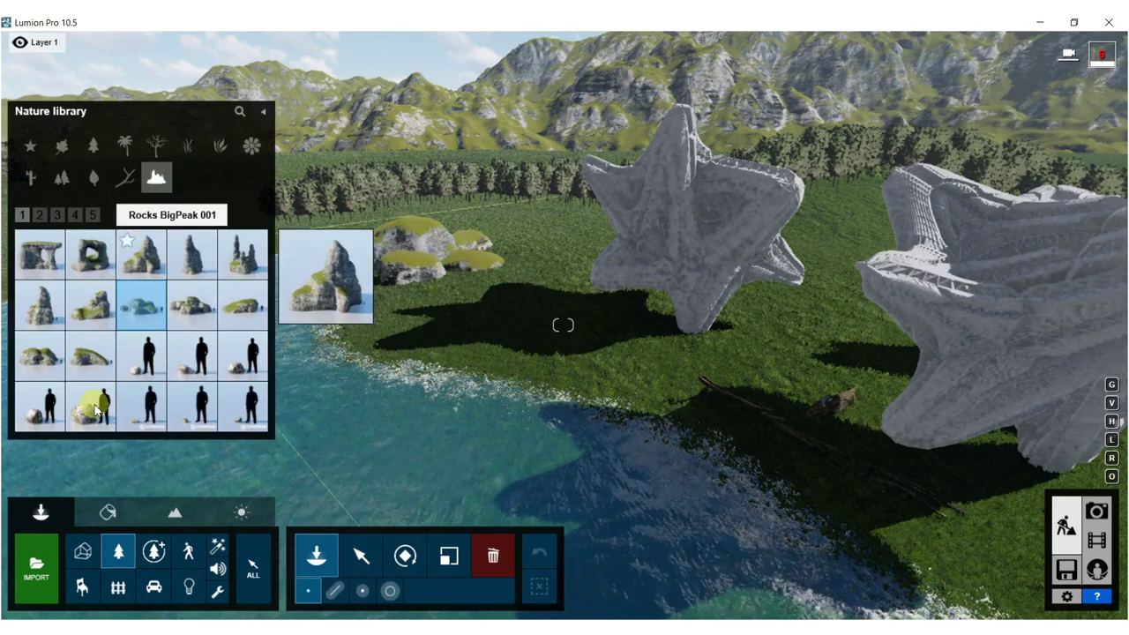
pyautogui.click(765, 376)
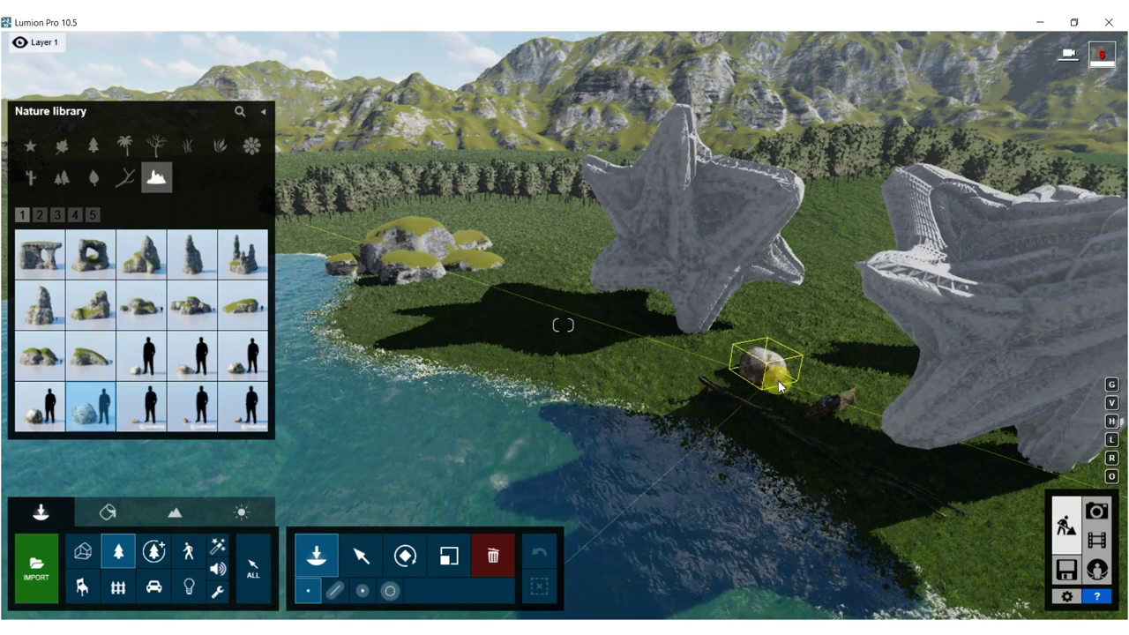
pyautogui.click(783, 392)
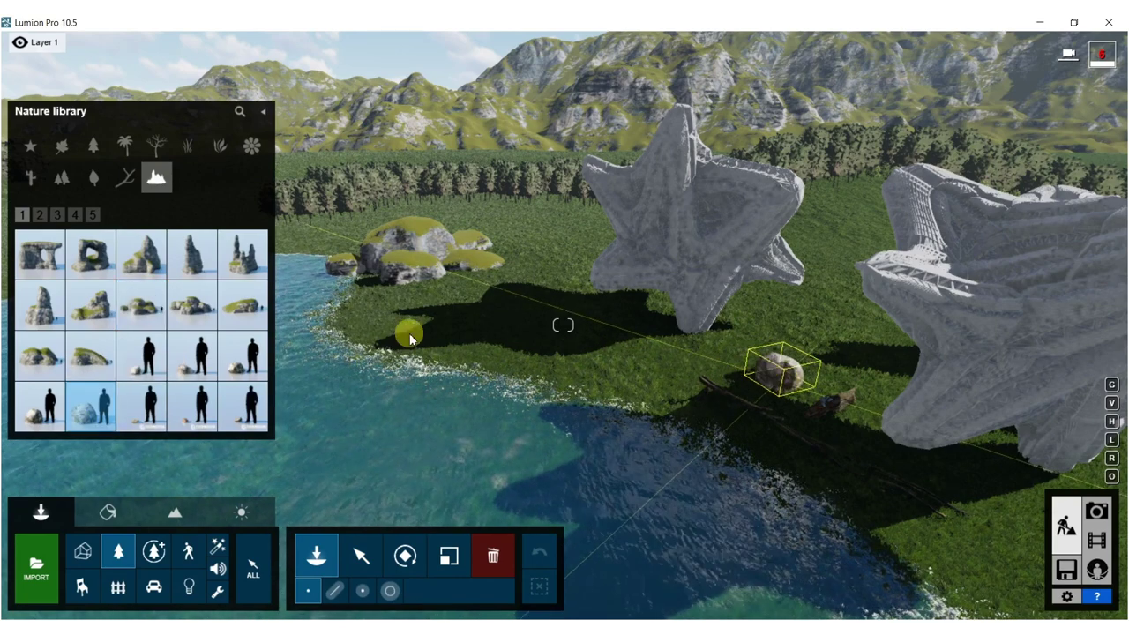
pyautogui.click(239, 365)
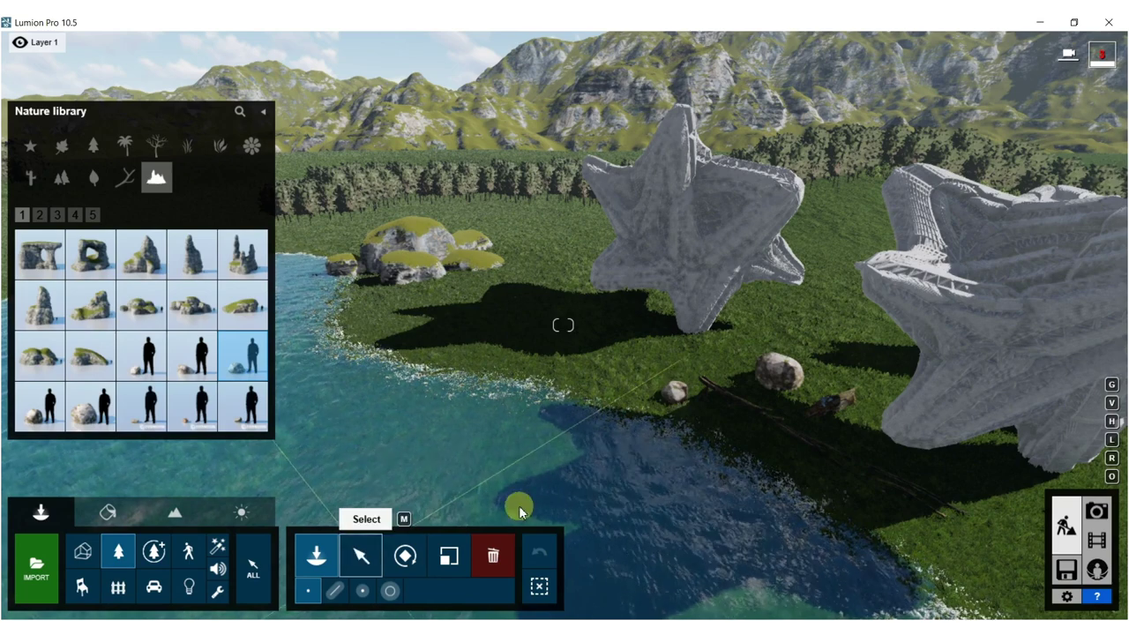
# Select both the boulder and Stone 014 and lower them together slightly into the grass.
pyautogui.click(361, 555)
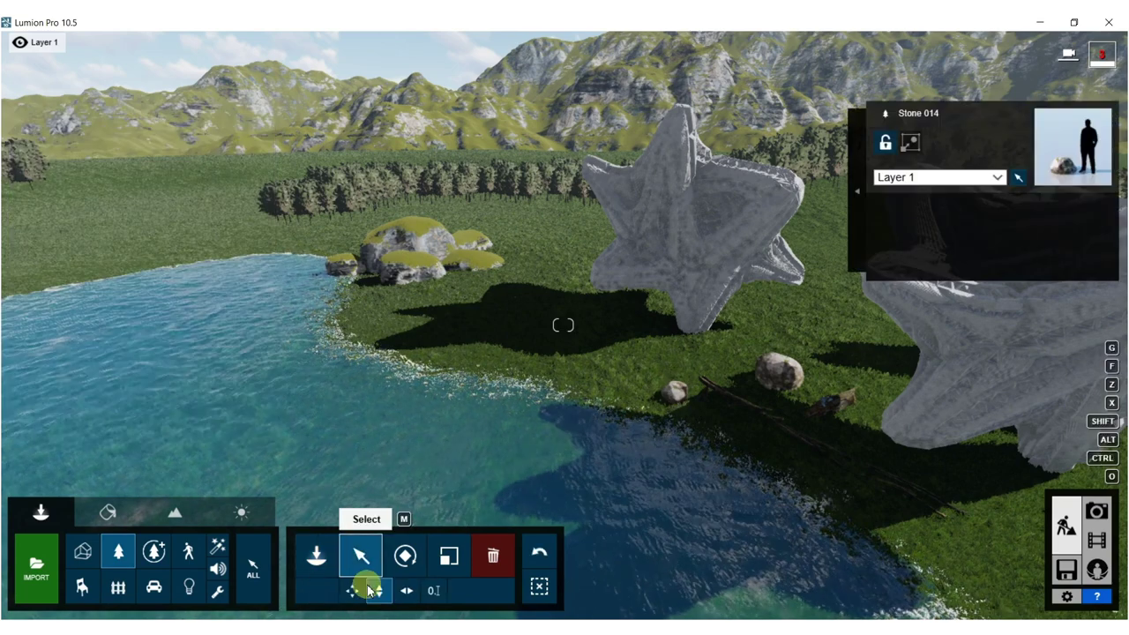
pyautogui.click(778, 381)
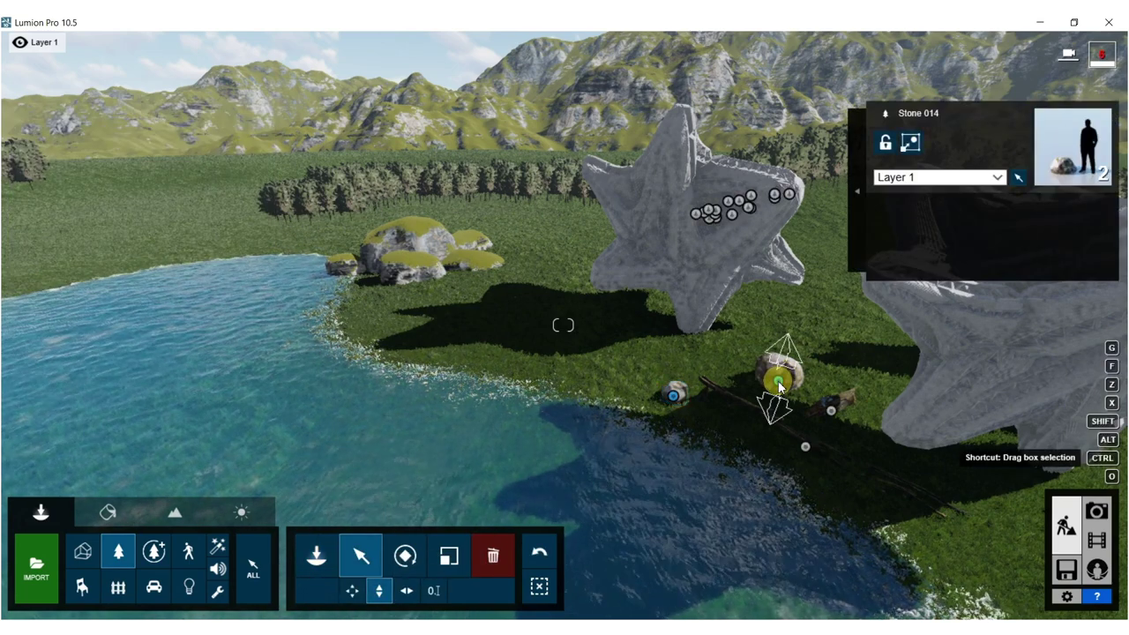
pyautogui.click(777, 402)
pyautogui.moveTo(777, 405)
pyautogui.mouseDown()
pyautogui.moveTo(772, 431)
pyautogui.moveTo(766, 414)
pyautogui.mouseUp()
# Switch to Photo mode and bring the slot 1 camera low over the water, facing the three pavilions.
pyautogui.moveTo(804, 446); pyautogui.dragTo(786, 461, button='right')
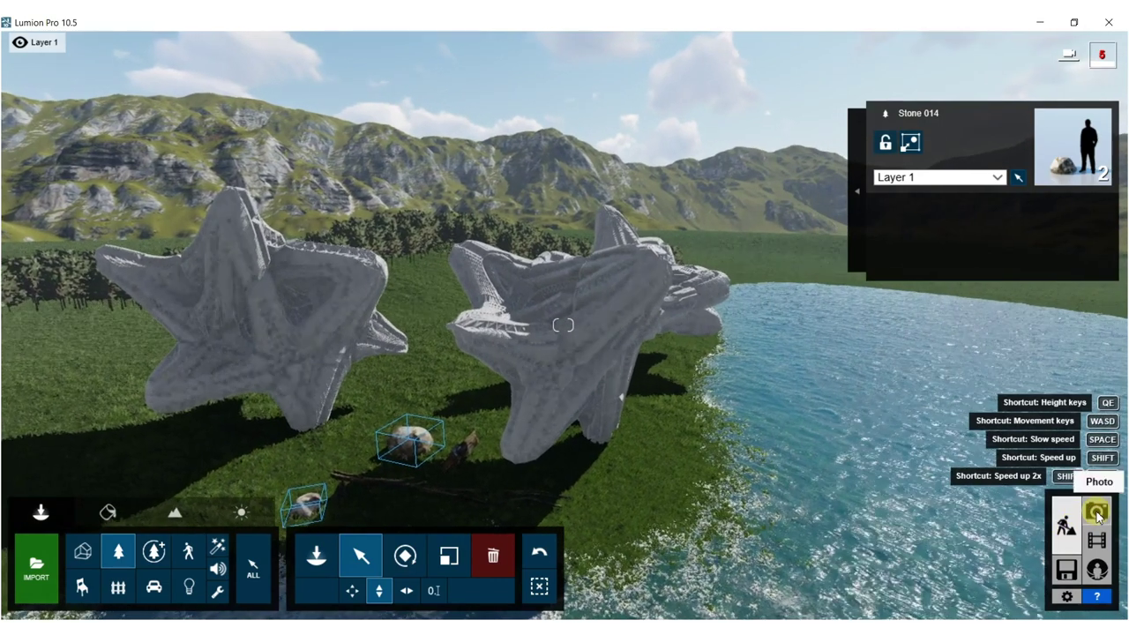
pyautogui.click(1098, 516)
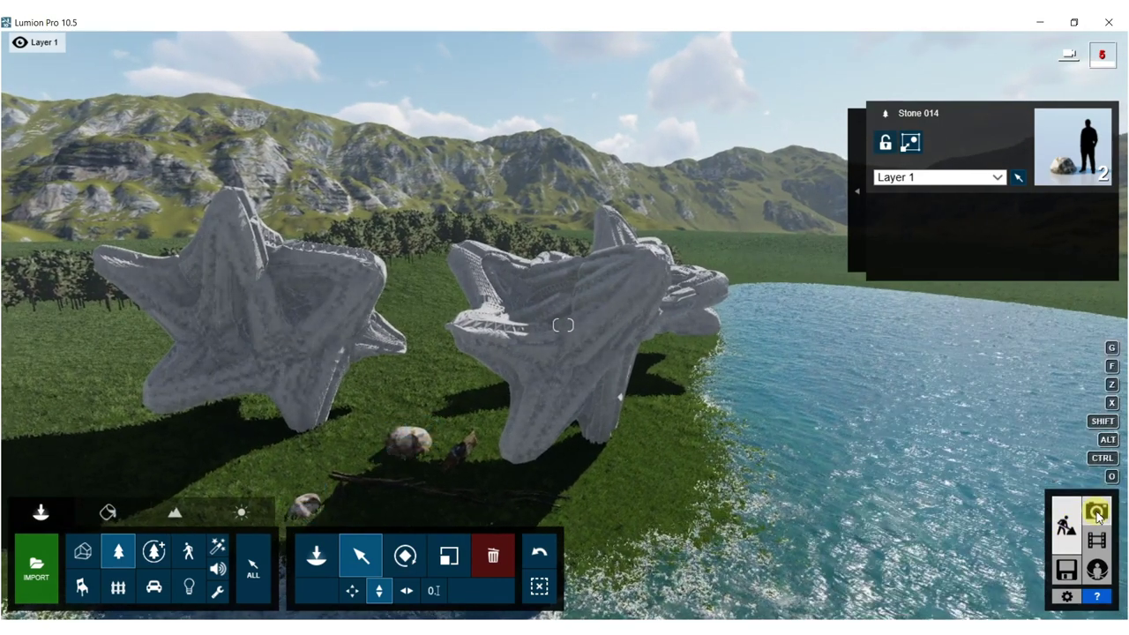
pyautogui.click(62, 516)
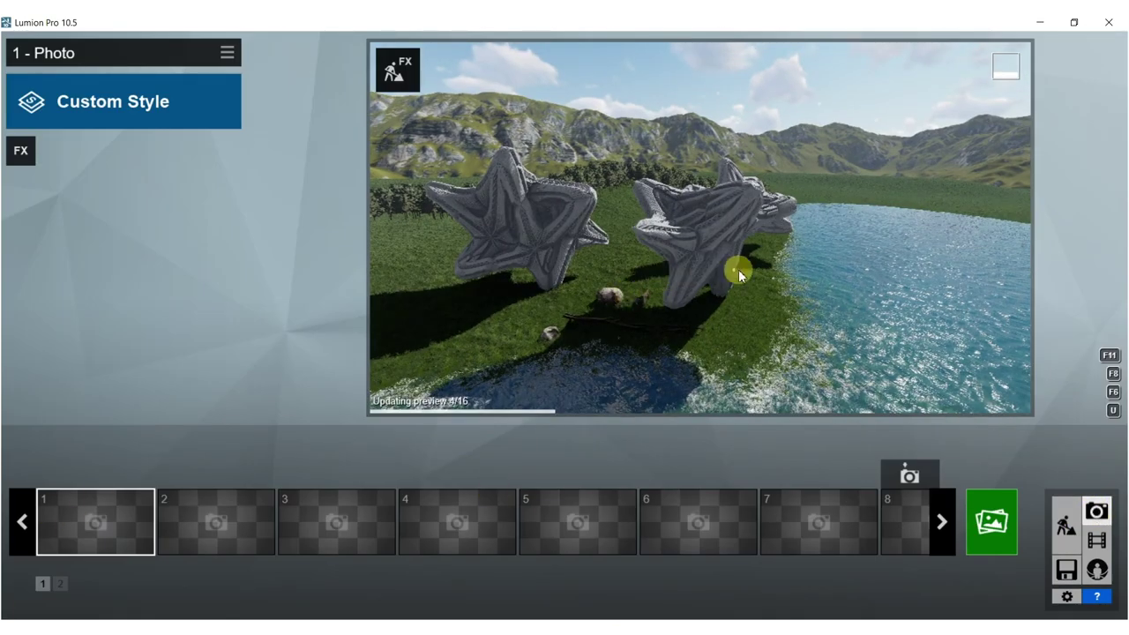
pyautogui.moveTo(653, 265); pyautogui.dragTo(671, 220, button='right')
pyautogui.press('w')
pyautogui.press('s')
pyautogui.press('d')
pyautogui.press('w')
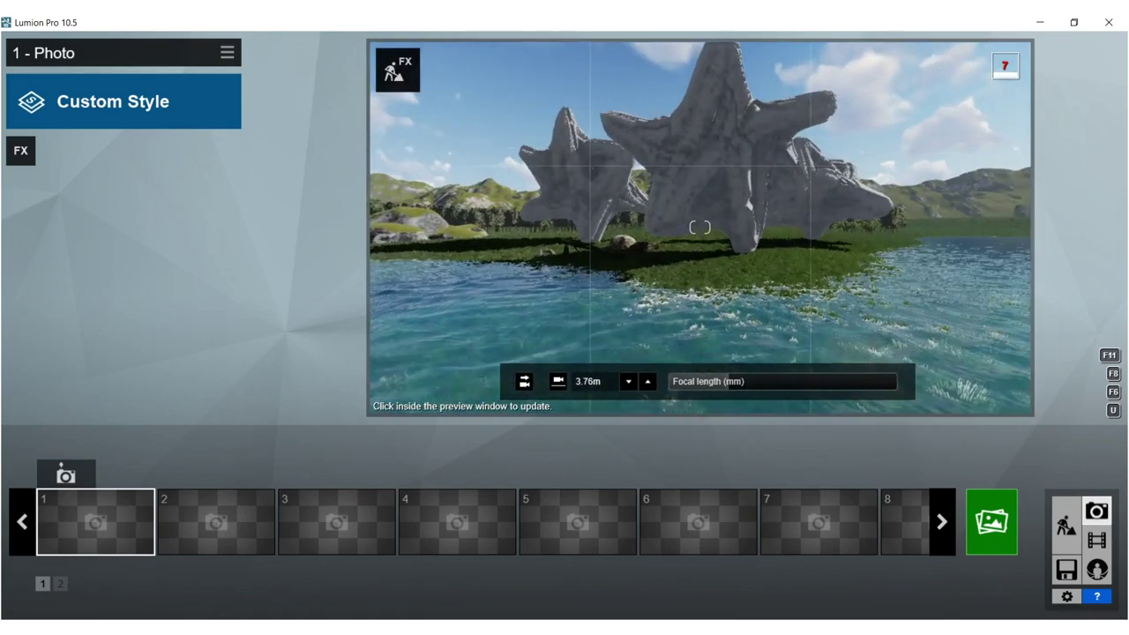
# Frame the pavilions from the near grass at a camera height of 1.81 m, store the view as photo 1 and refresh its preview.
pyautogui.press('w')
pyautogui.moveTo(776, 309); pyautogui.dragTo(802, 282, button='right')
pyautogui.press('w')
pyautogui.press('w')
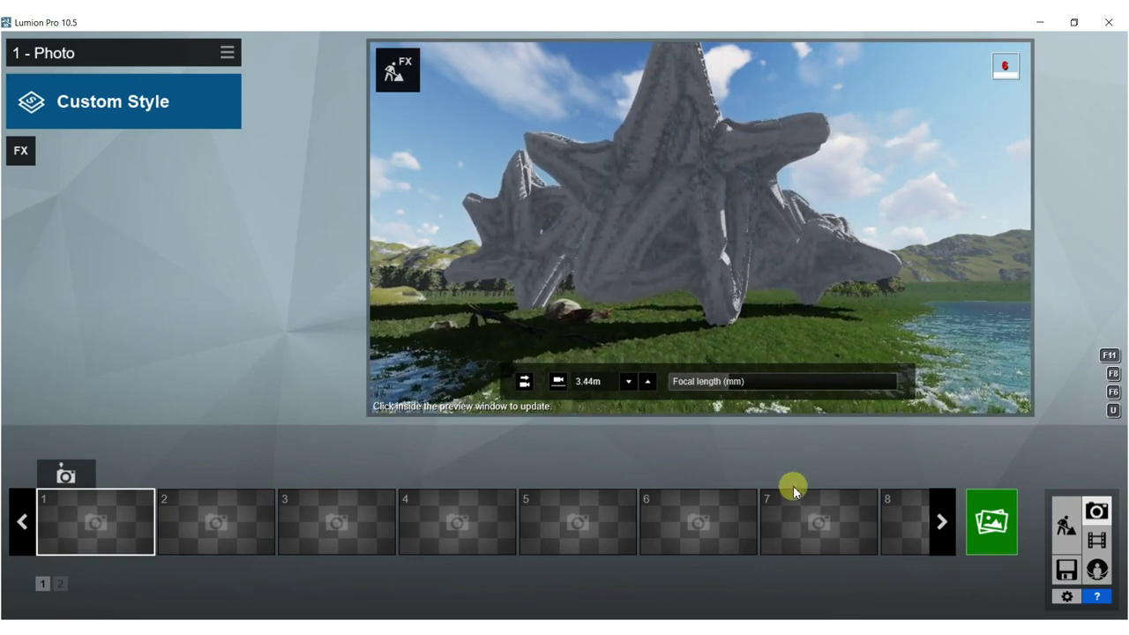
pyautogui.press('e')
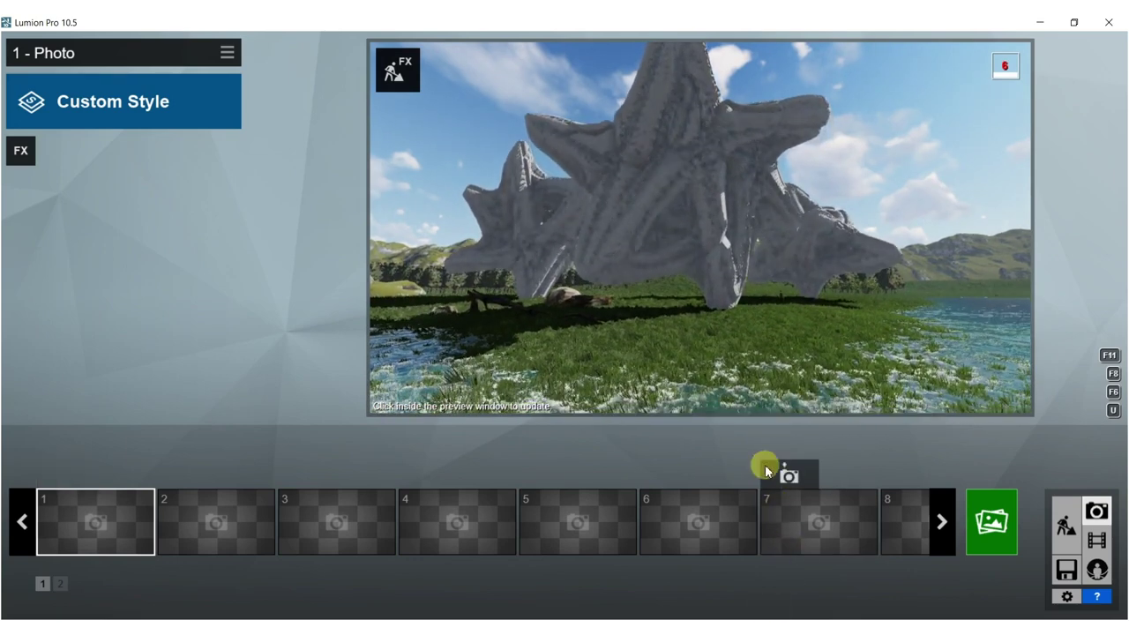
pyautogui.moveTo(713, 223); pyautogui.dragTo(705, 179, button='right')
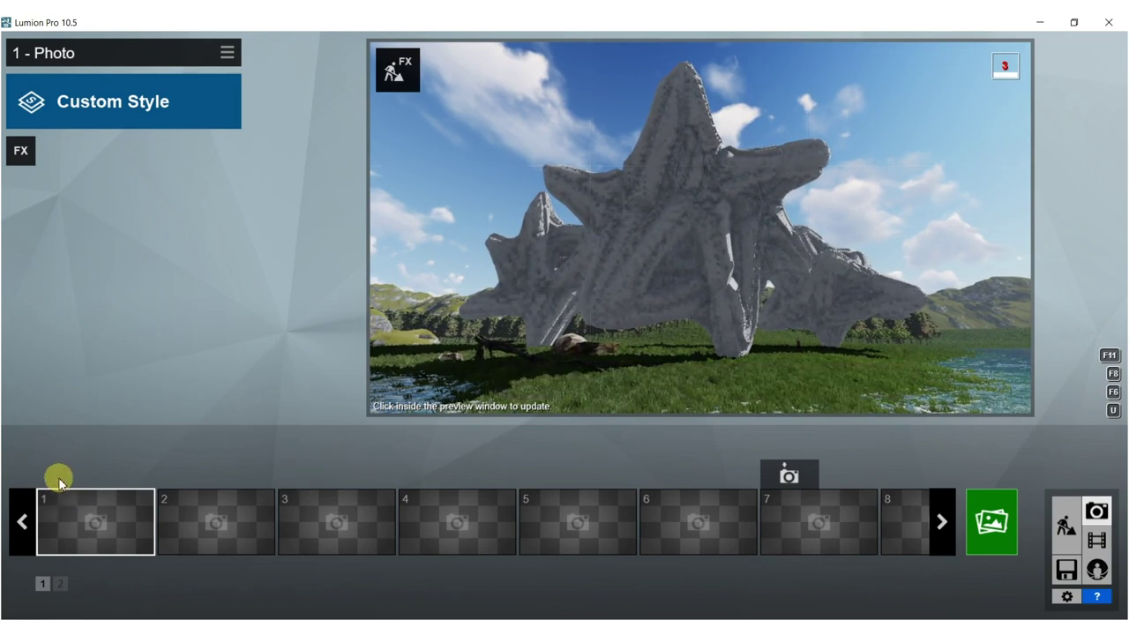
pyautogui.hotkey('ctrl', '1')
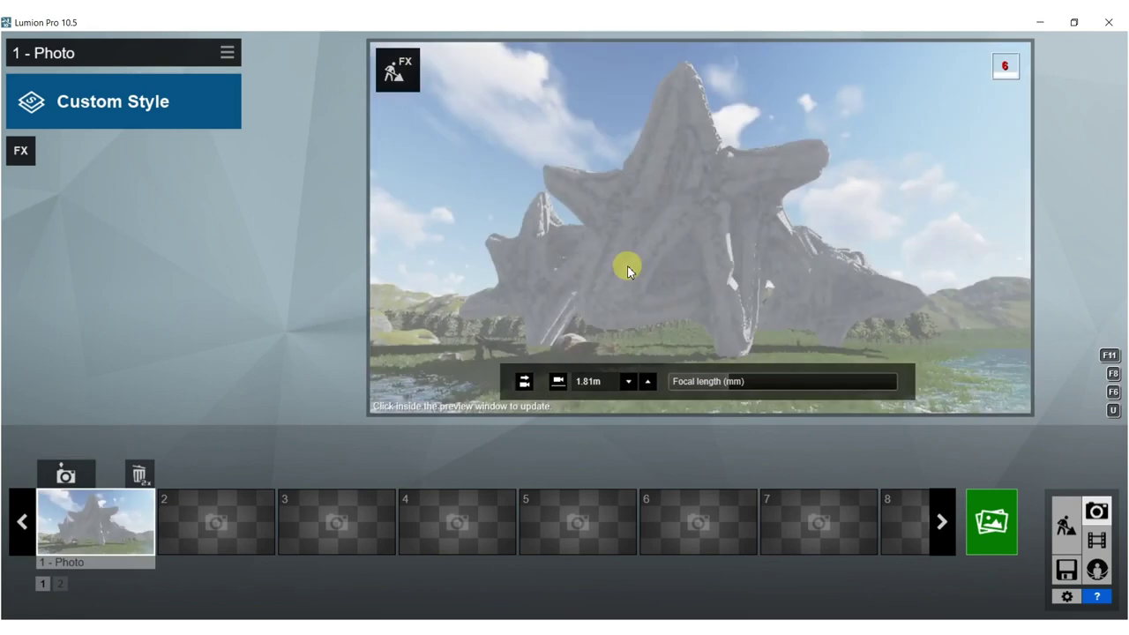
pyautogui.click(629, 271)
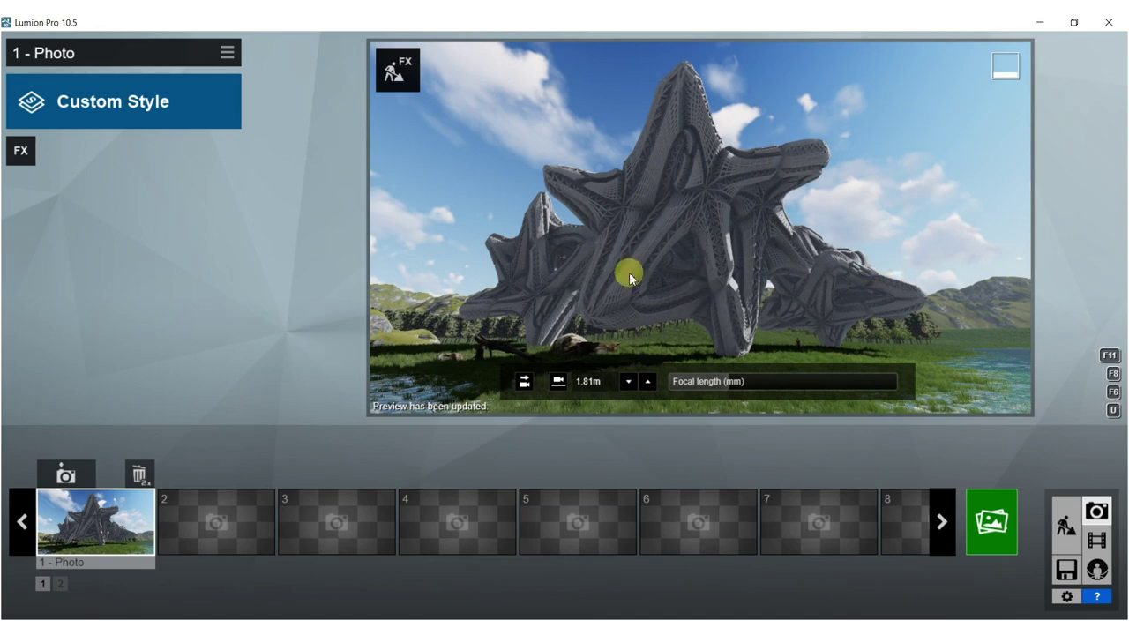
# Try the Realistic style on photo 1, then change the style to Daytime.
pyautogui.click(96, 104)
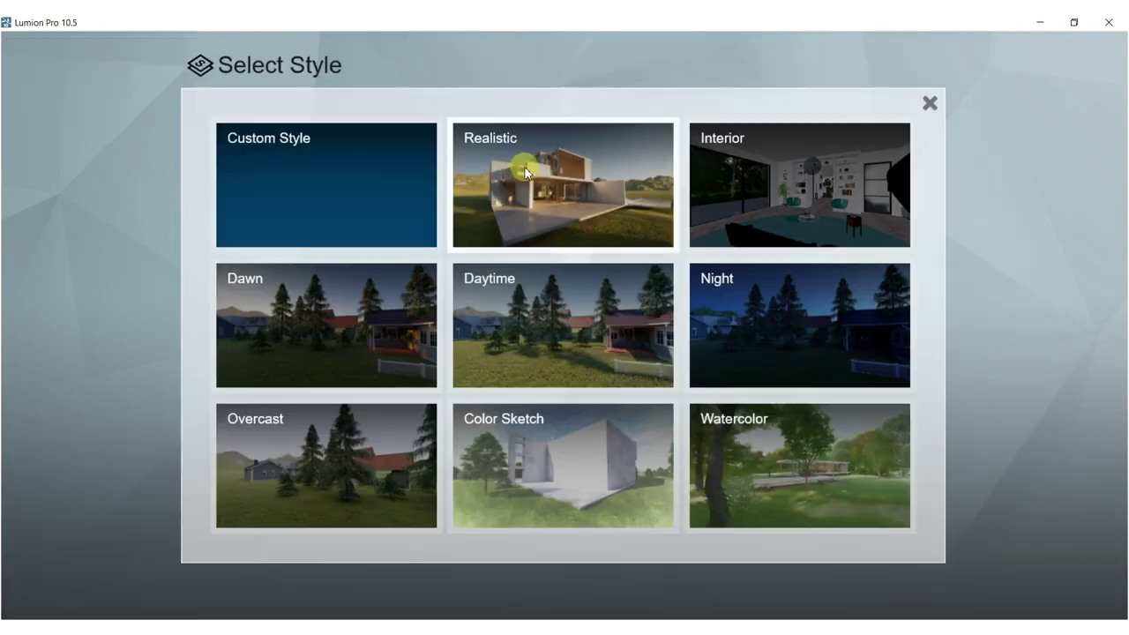
pyautogui.click(584, 163)
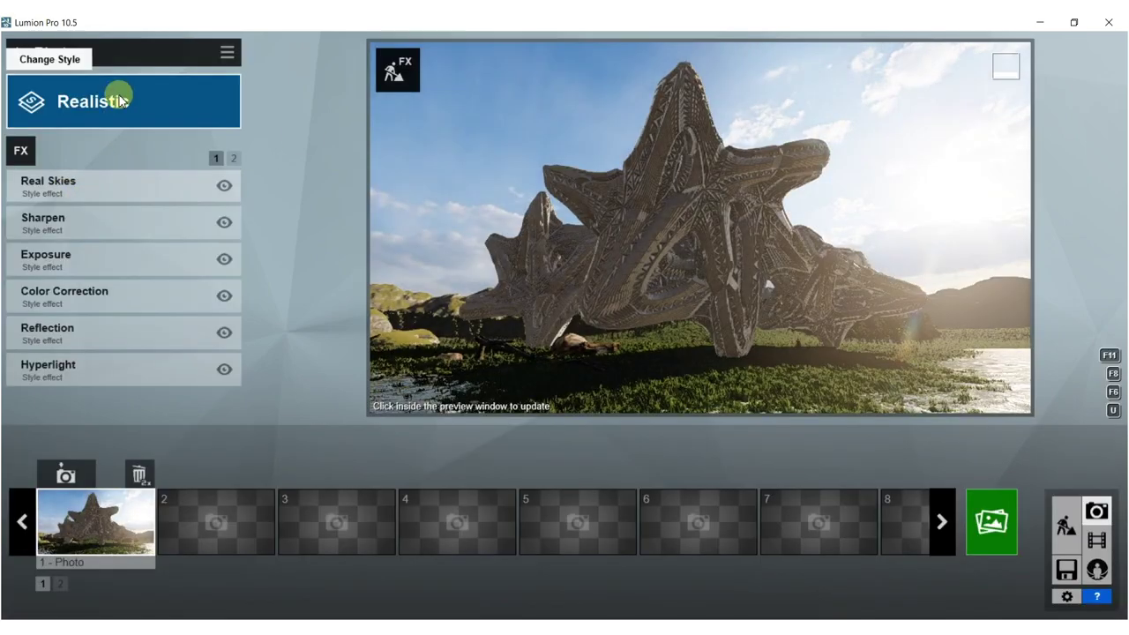
pyautogui.click(231, 122)
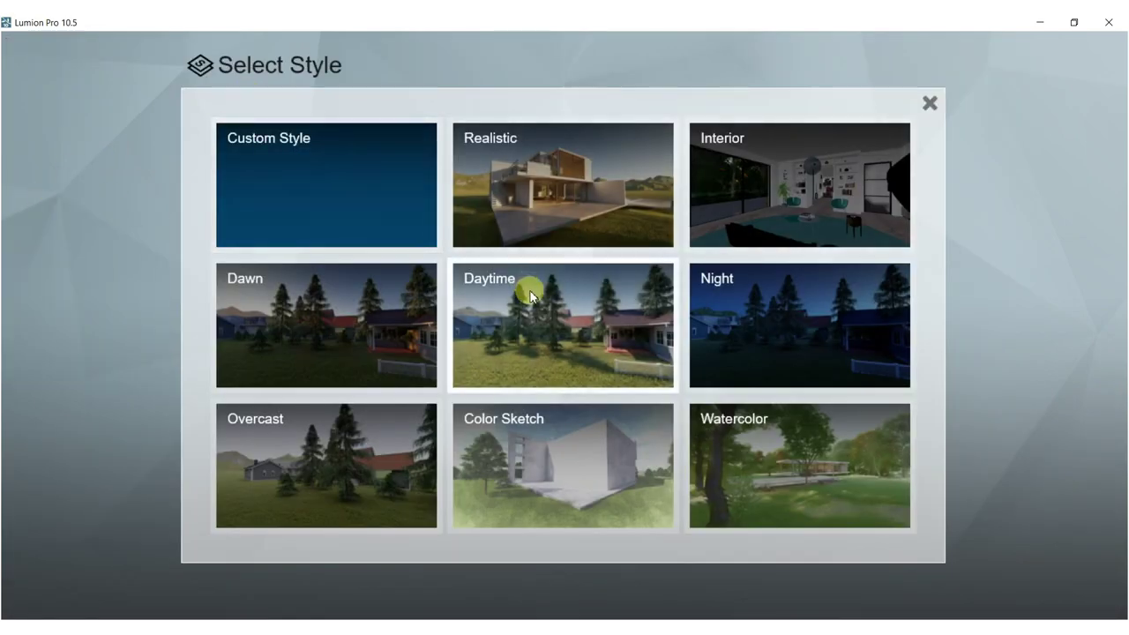
pyautogui.click(526, 288)
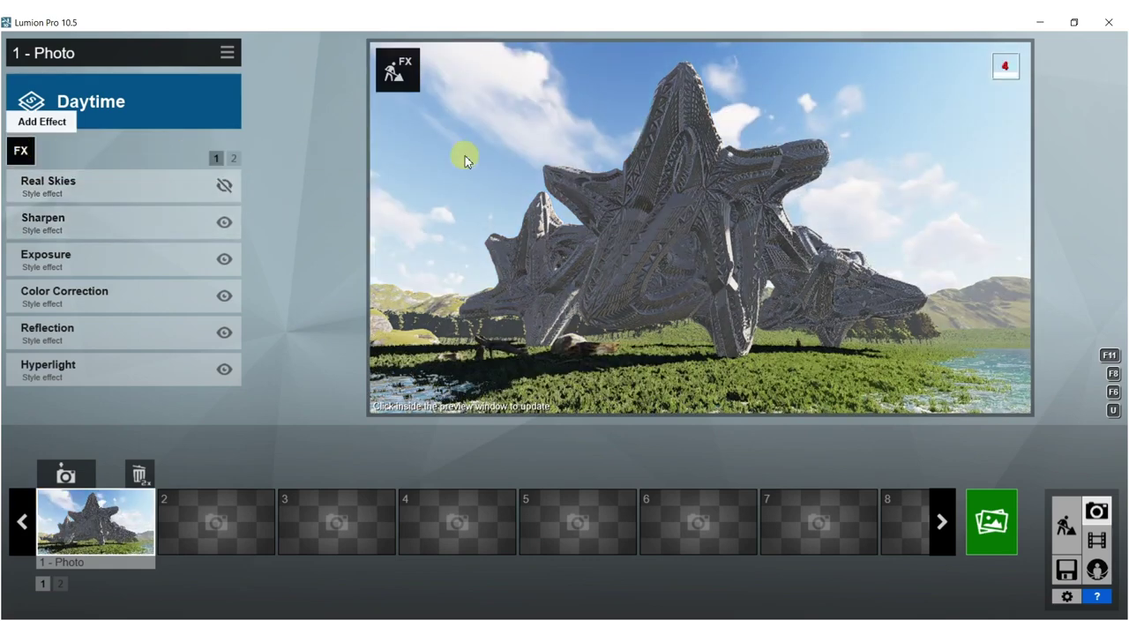
# Add the Sun effect to photo 1, set the sun height to 11.1° and refresh the preview.
pyautogui.click(20, 151)
pyautogui.click(492, 177)
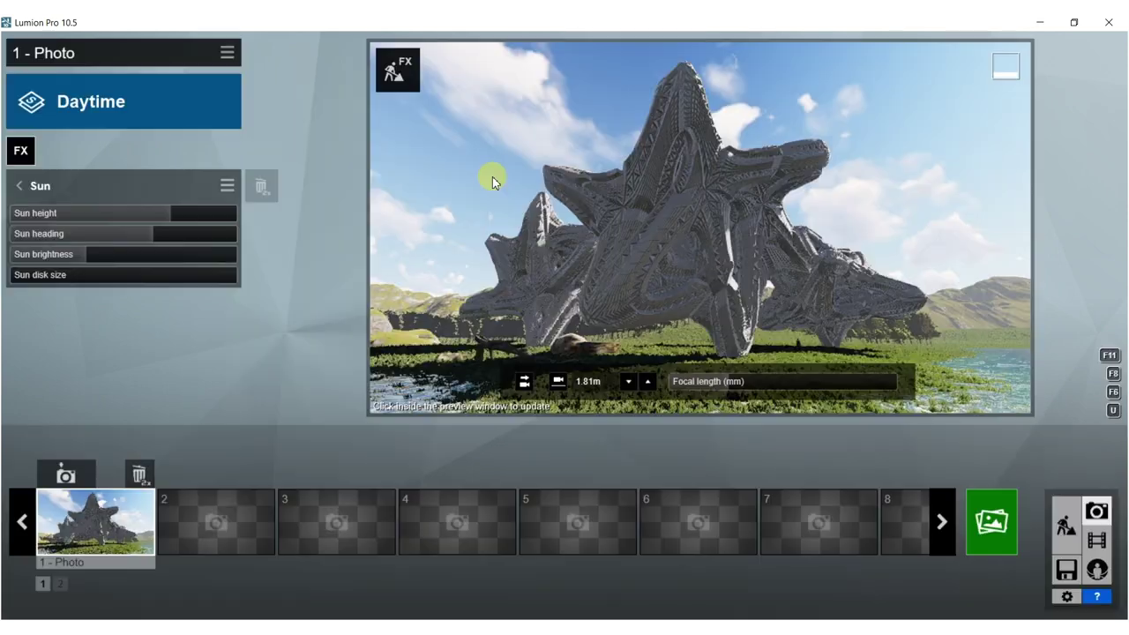
pyautogui.moveTo(168, 211); pyautogui.dragTo(138, 211)
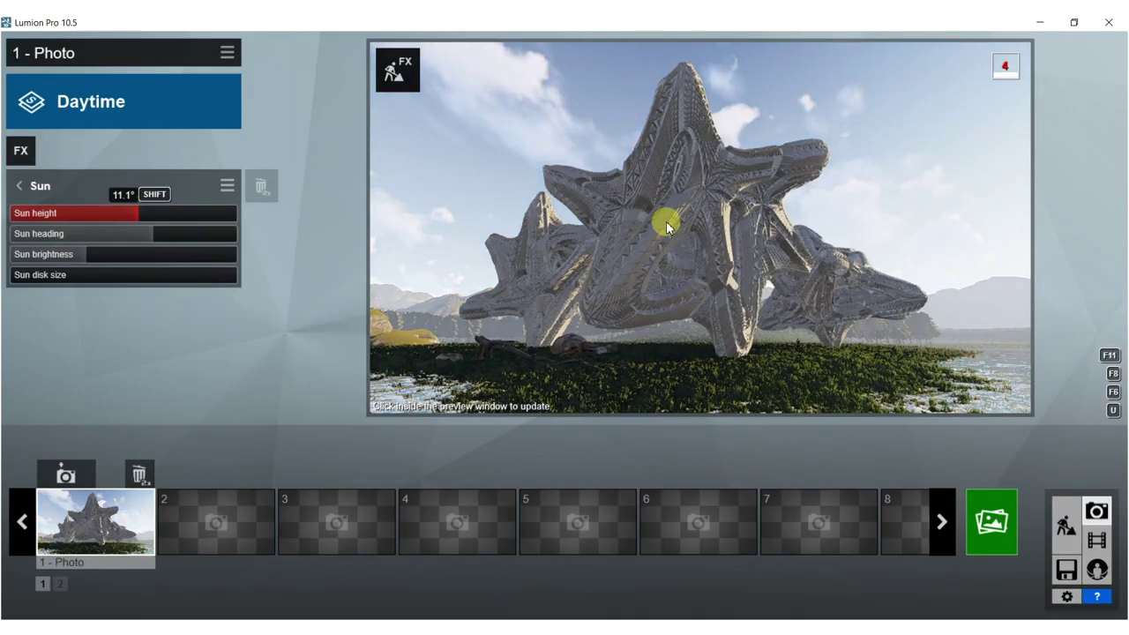
pyautogui.click(666, 222)
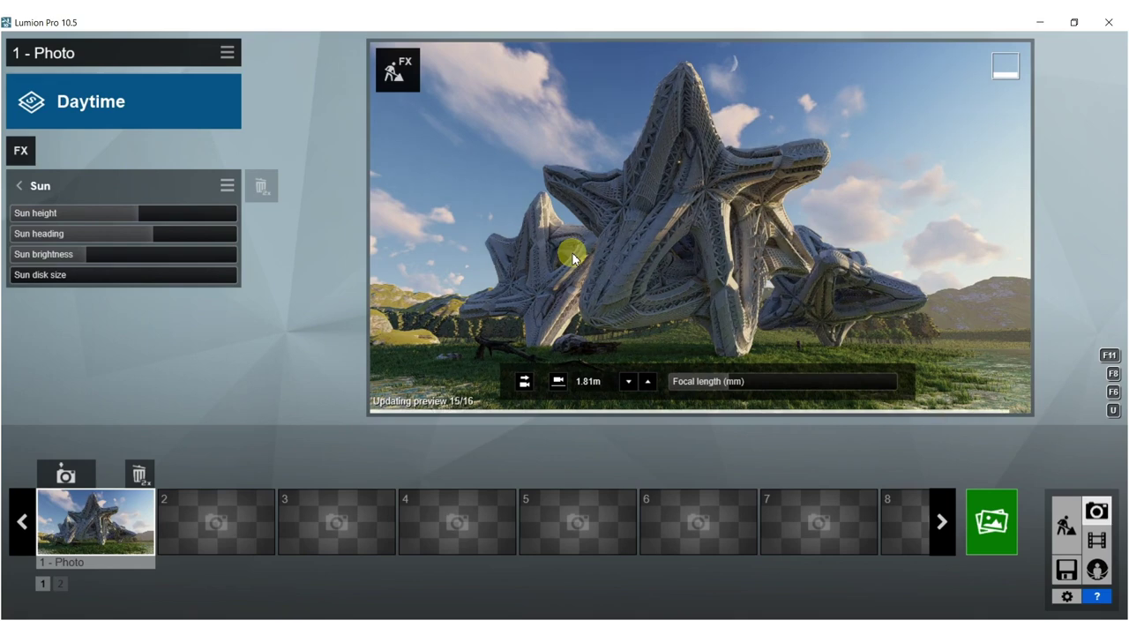
# Add the 2-Point Perspective camera effect to photo 1.
pyautogui.click(37, 184)
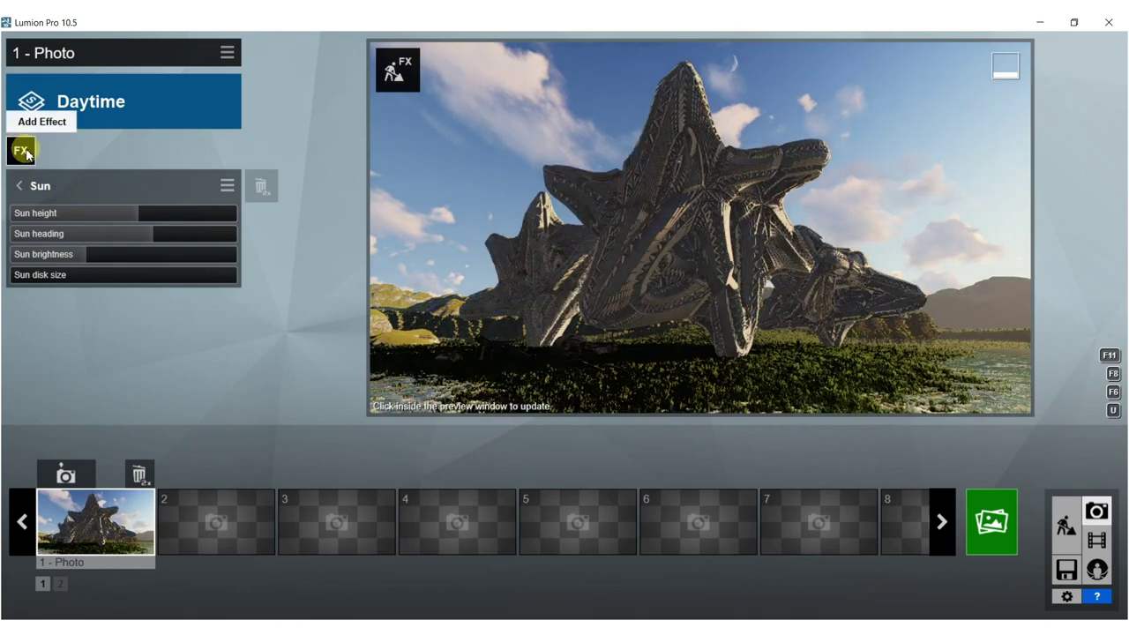
pyautogui.click(20, 146)
pyautogui.click(276, 255)
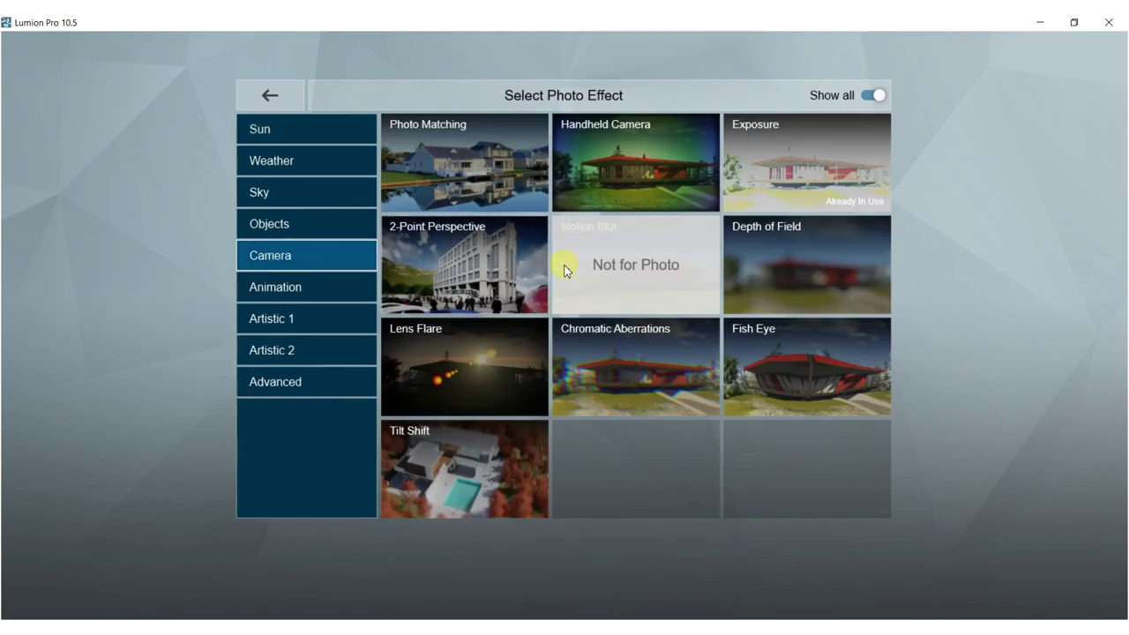
pyautogui.click(415, 263)
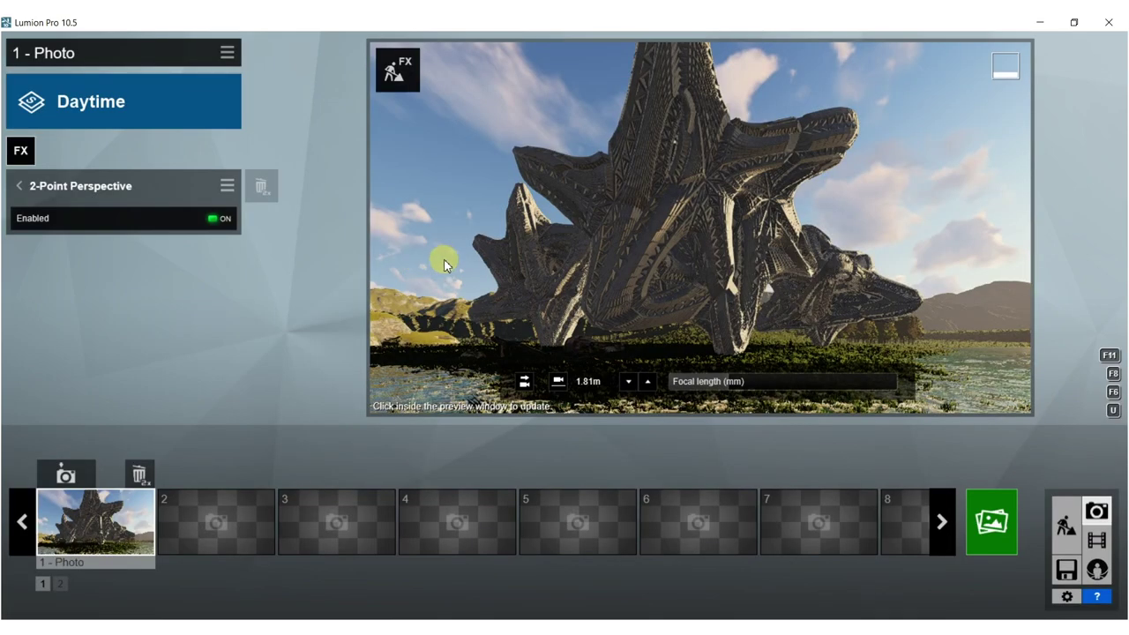
# Move the photo camera back and down to a height of 0.42 m, and increase the focal length slightly.
pyautogui.press('s')
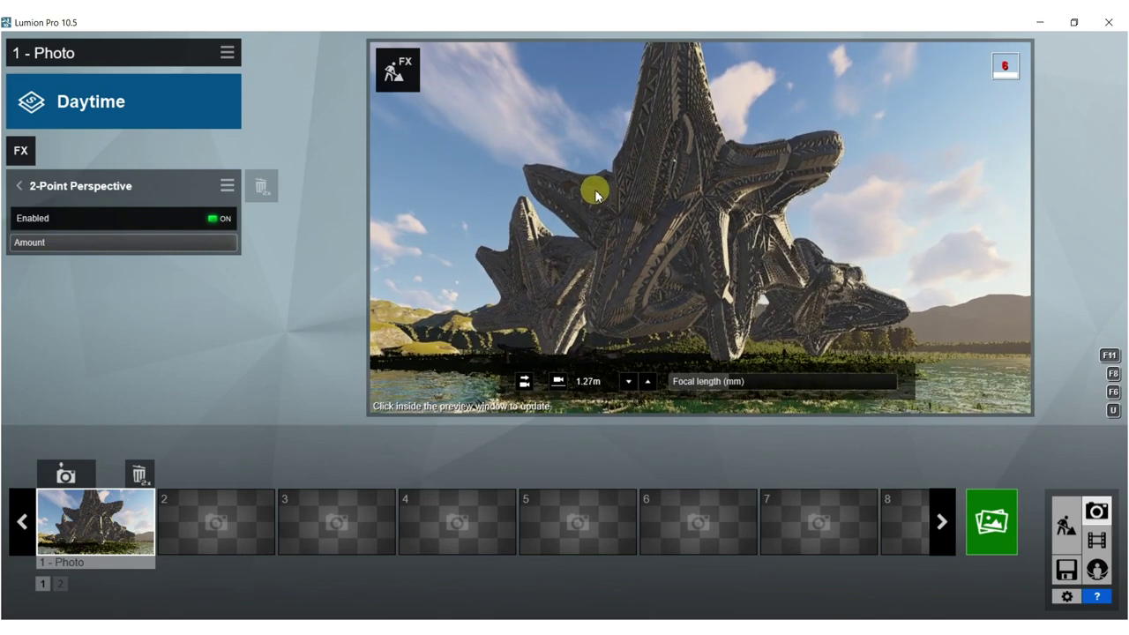
pyautogui.moveTo(700, 228); pyautogui.dragTo(699, 201, button='right')
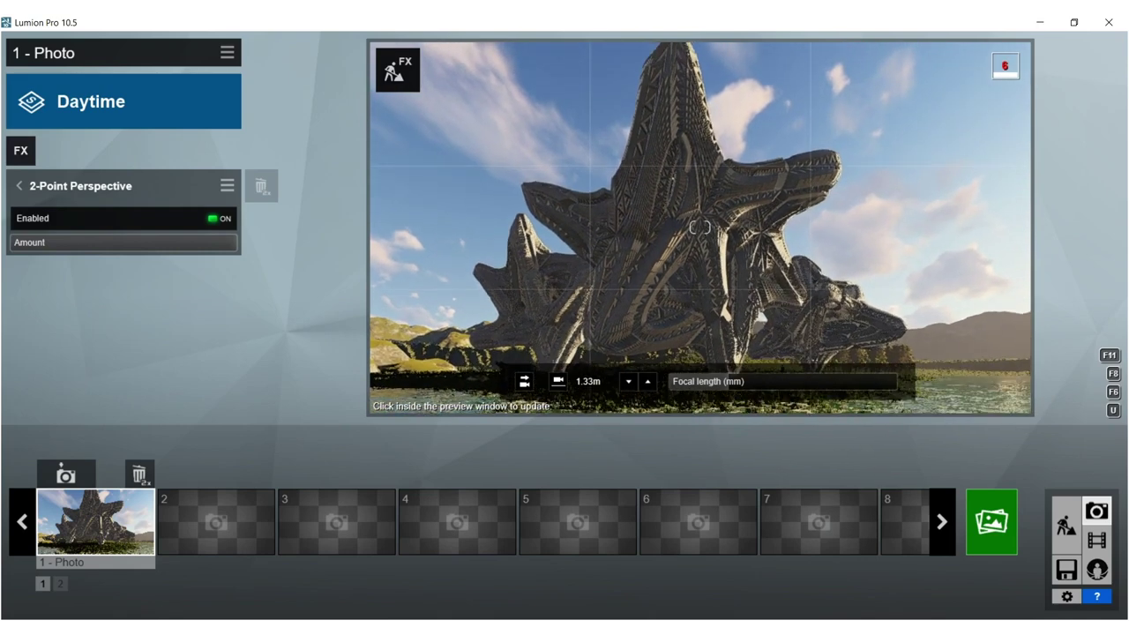
pyautogui.press('q')
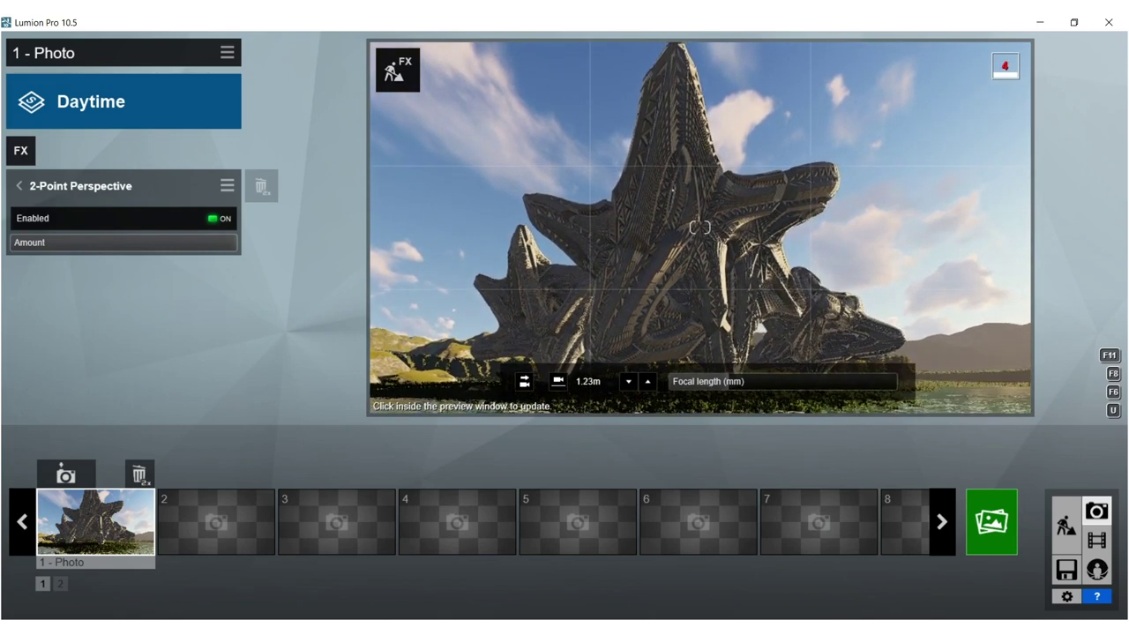
pyautogui.press('q')
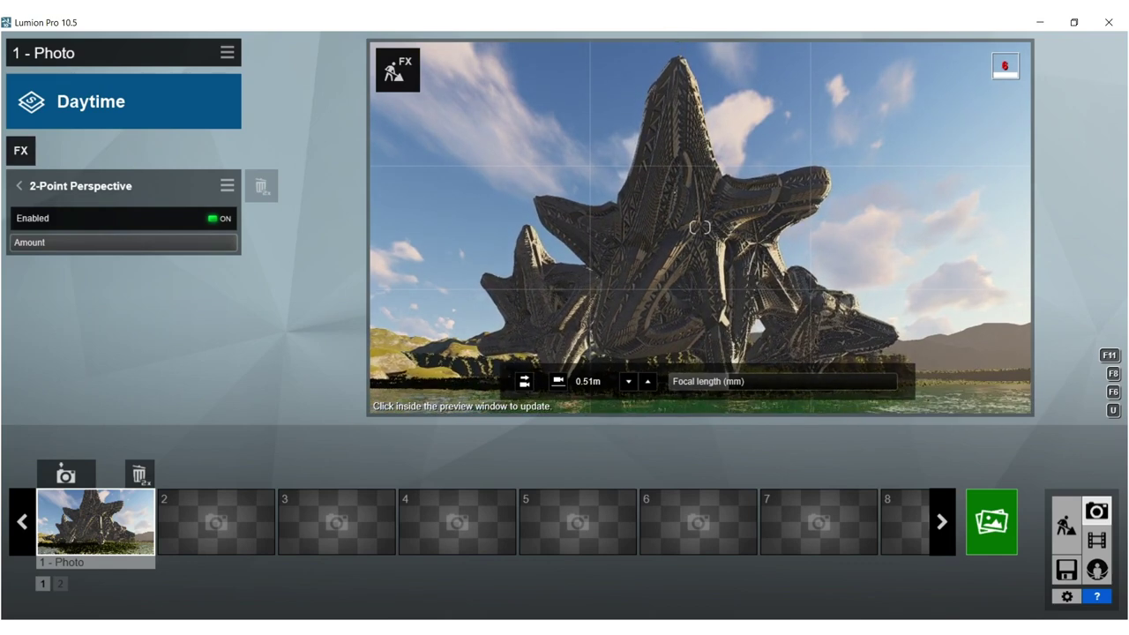
pyautogui.press('q')
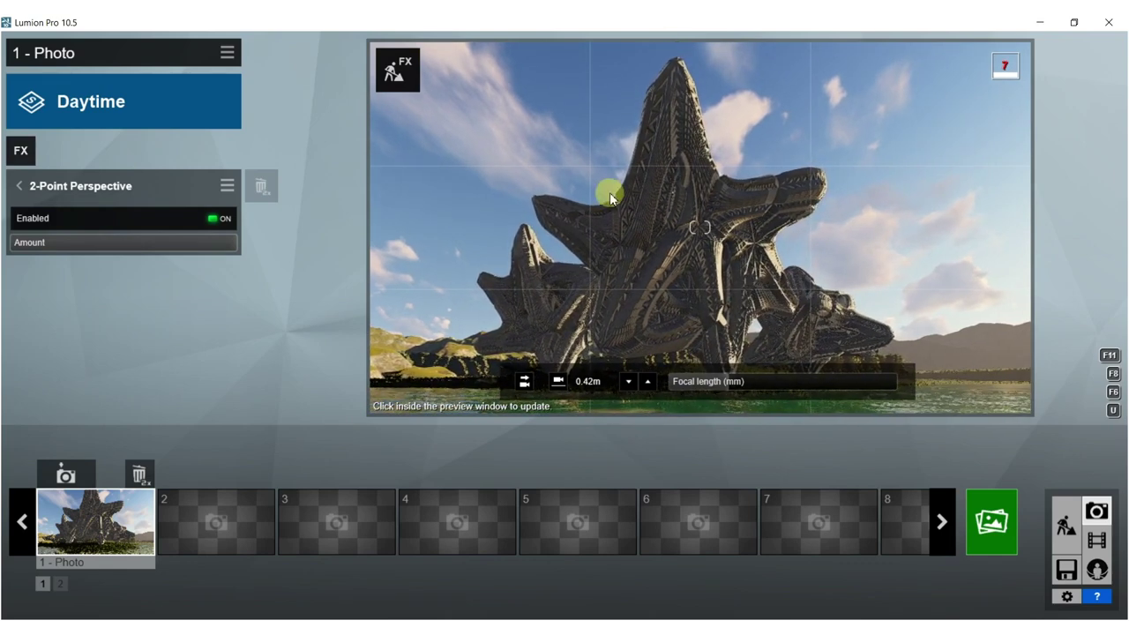
pyautogui.moveTo(729, 389); pyautogui.dragTo(750, 390)
pyautogui.moveTo(758, 388); pyautogui.dragTo(755, 386)
# Reframe the three pavilions across the water at a camera height of 1.09 m, store the view as photo 1 and refresh its preview.
pyautogui.moveTo(714, 247); pyautogui.dragTo(701, 309, button='right')
pyautogui.press('q')
pyautogui.moveTo(699, 210)
pyautogui.mouseDown(button='right')
pyautogui.moveTo(699, 198)
pyautogui.moveTo(708, 227)
pyautogui.moveTo(734, 233)
pyautogui.moveTo(688, 230)
pyautogui.mouseUp(button='right')
pyautogui.scroll(-6, 700, 252)
pyautogui.moveTo(703, 256); pyautogui.dragTo(704, 464, button='right')
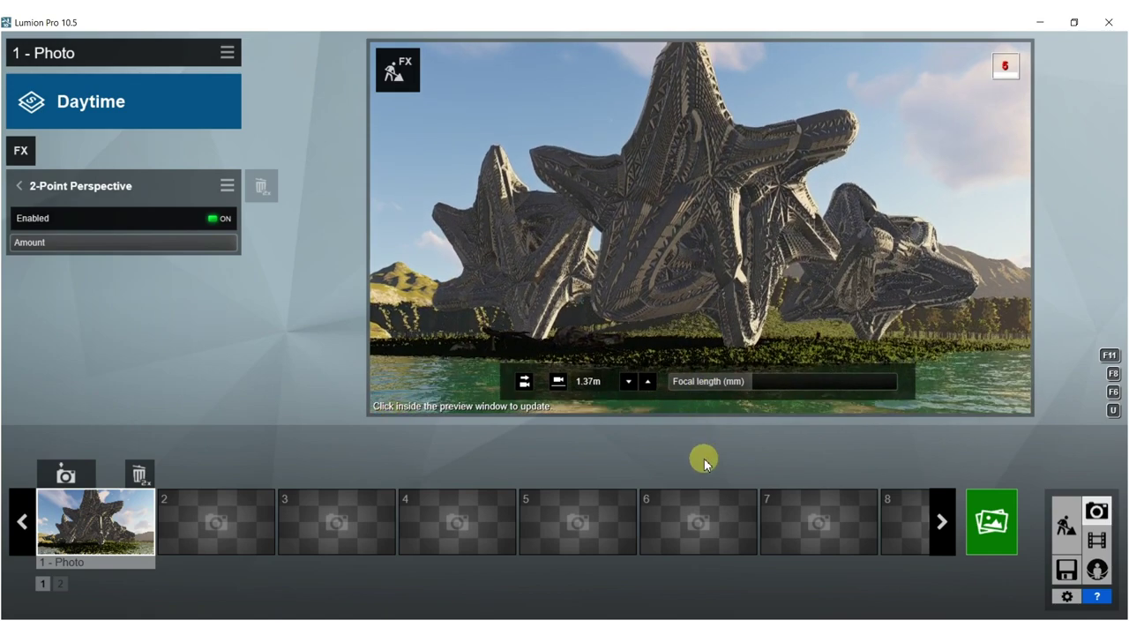
pyautogui.moveTo(711, 269); pyautogui.dragTo(711, 276, button='right')
pyautogui.moveTo(700, 227); pyautogui.dragTo(699, 227, button='right')
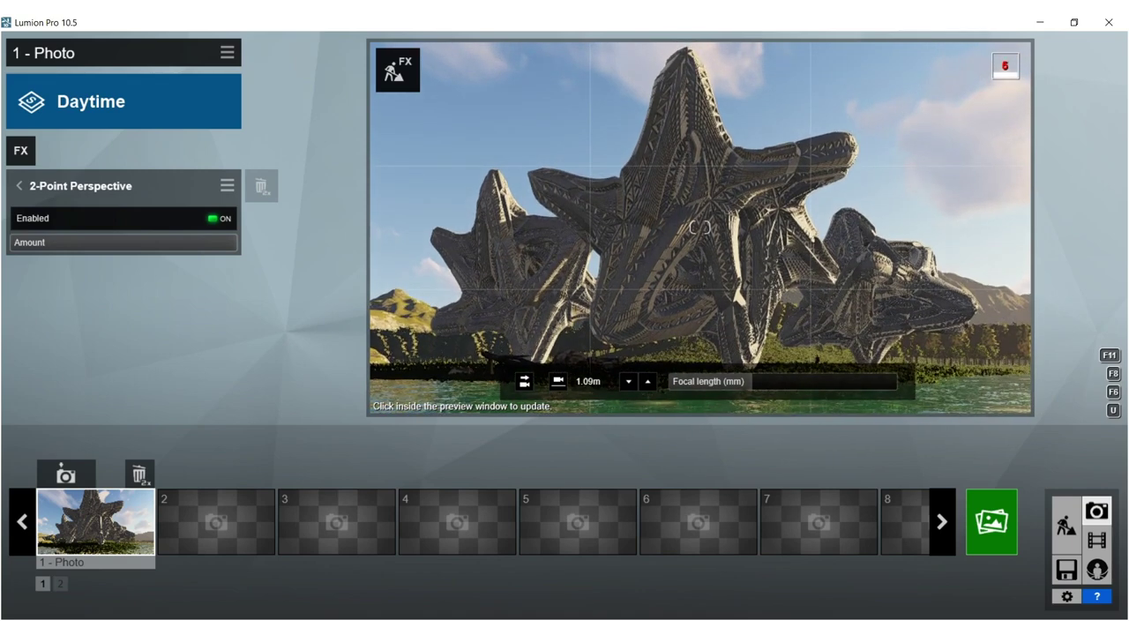
pyautogui.click(66, 479)
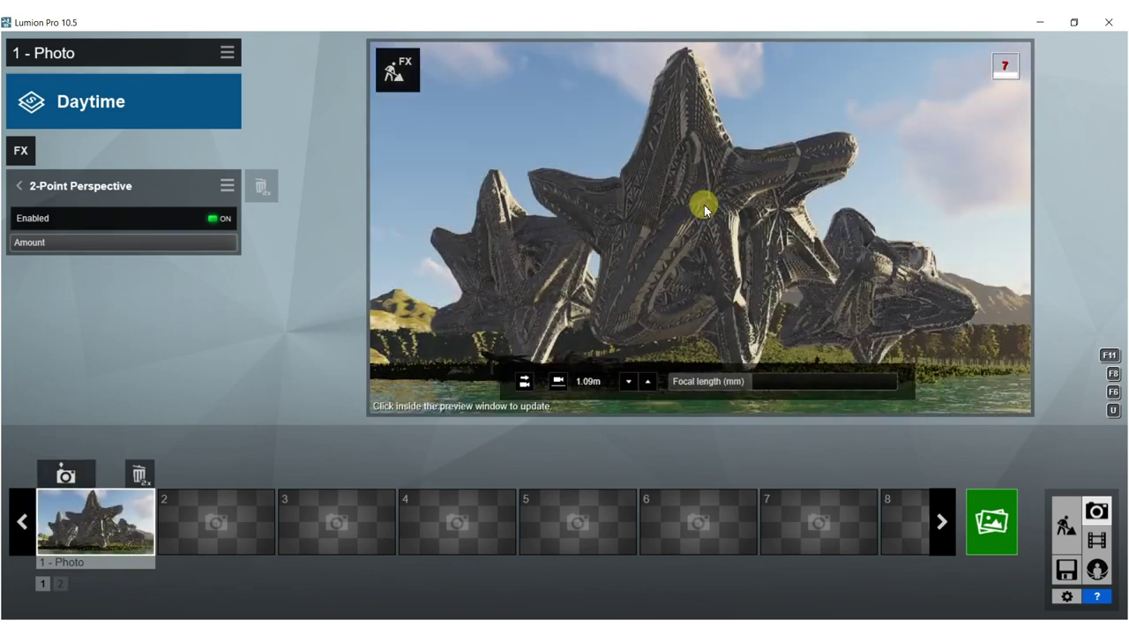
pyautogui.click(700, 208)
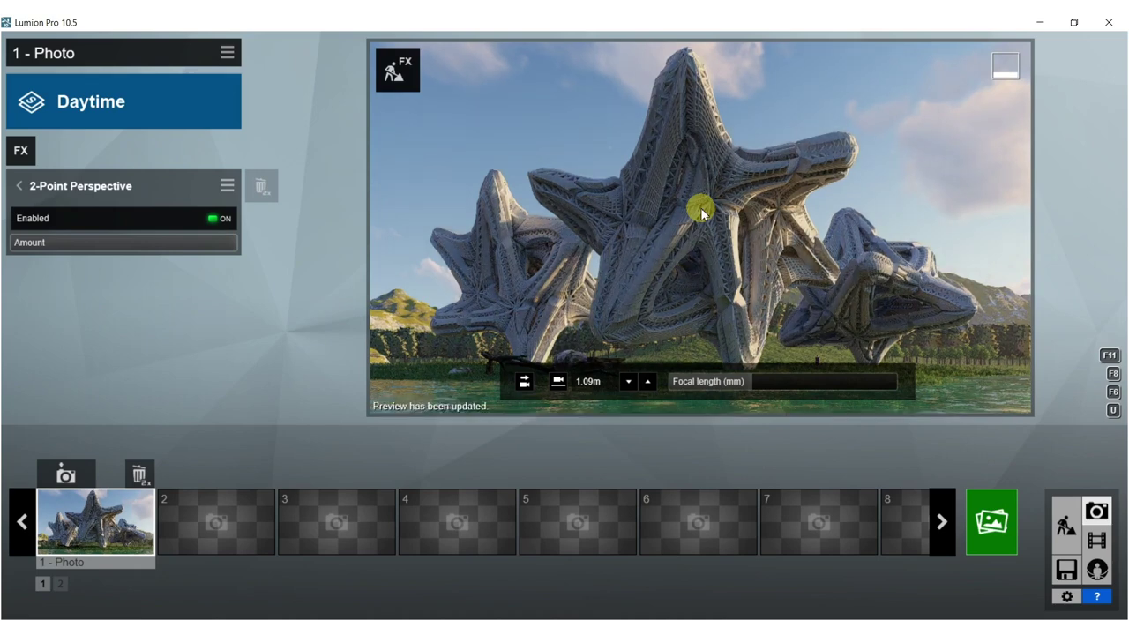
# Set the sun heading in photo 1's Sun effect to 66.6° and refresh the preview.
pyautogui.click(992, 522)
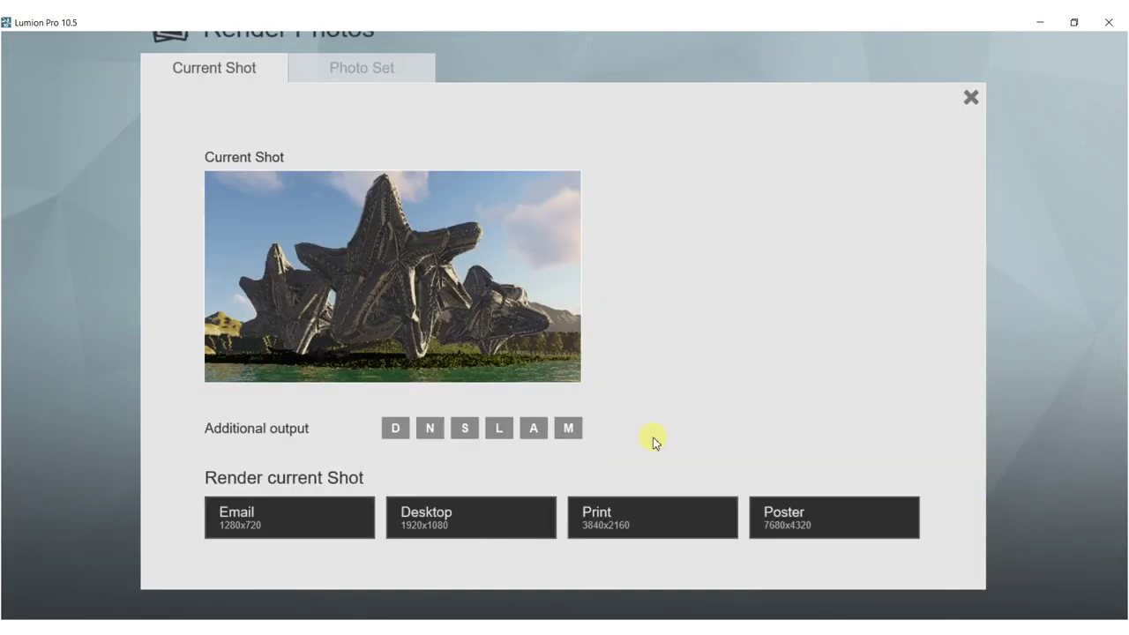
pyautogui.click(597, 518)
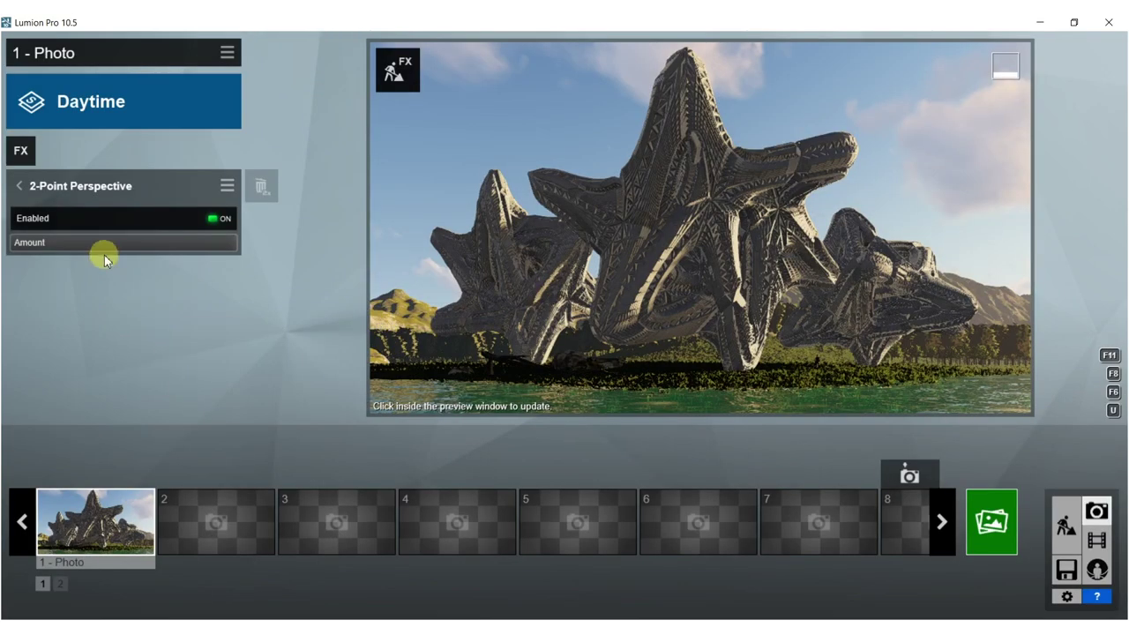
pyautogui.click(19, 186)
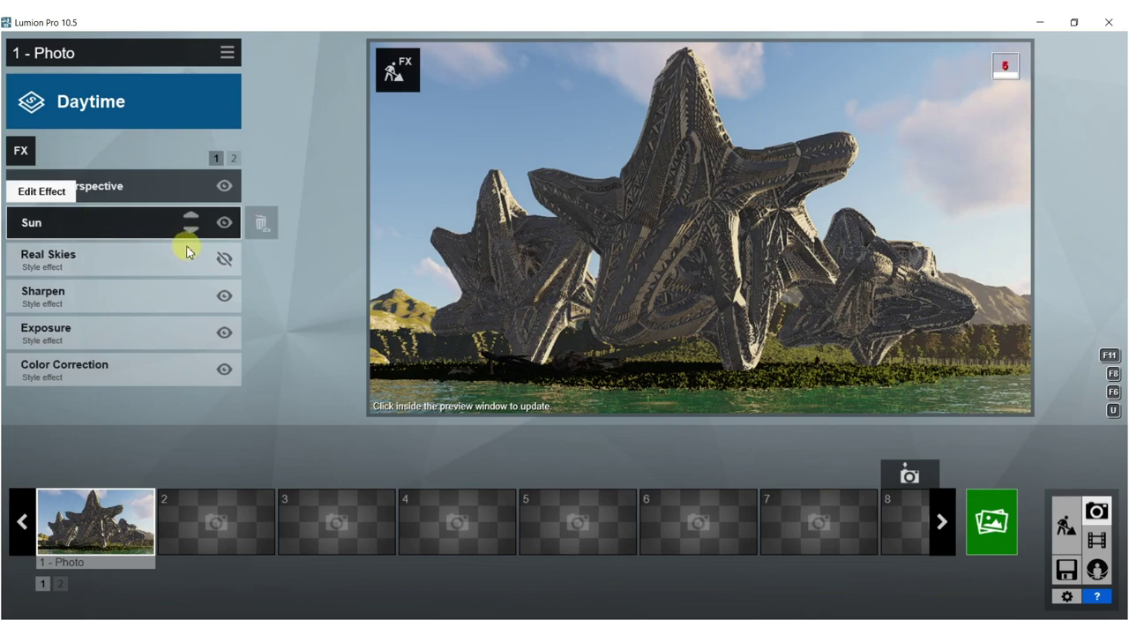
pyautogui.click(157, 227)
pyautogui.moveTo(145, 235)
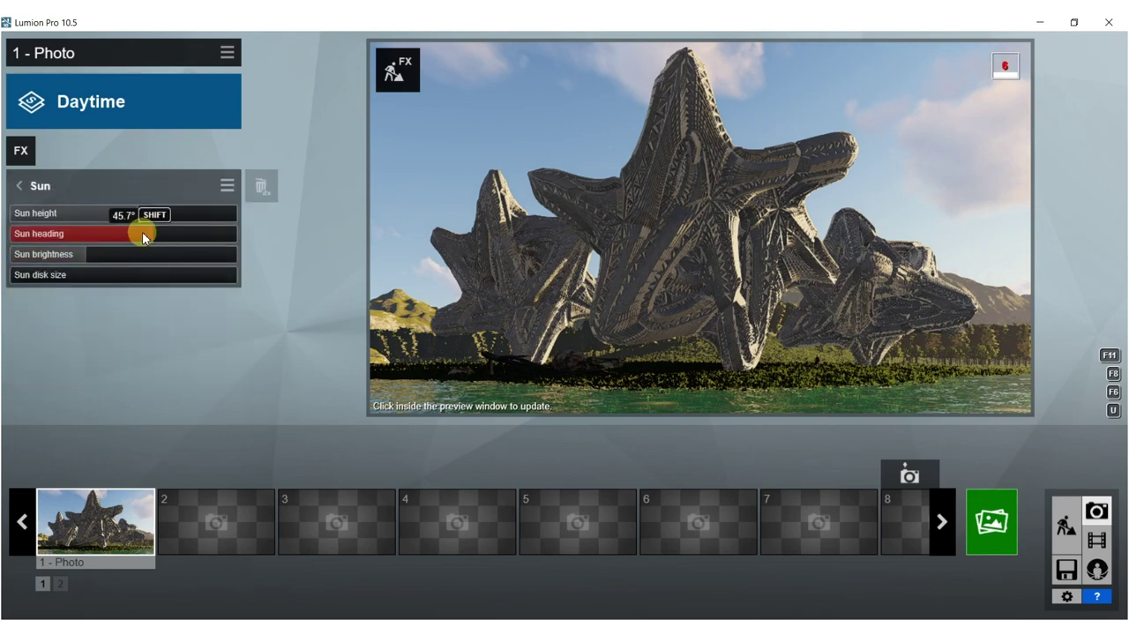
pyautogui.moveTo(142, 237); pyautogui.dragTo(165, 228)
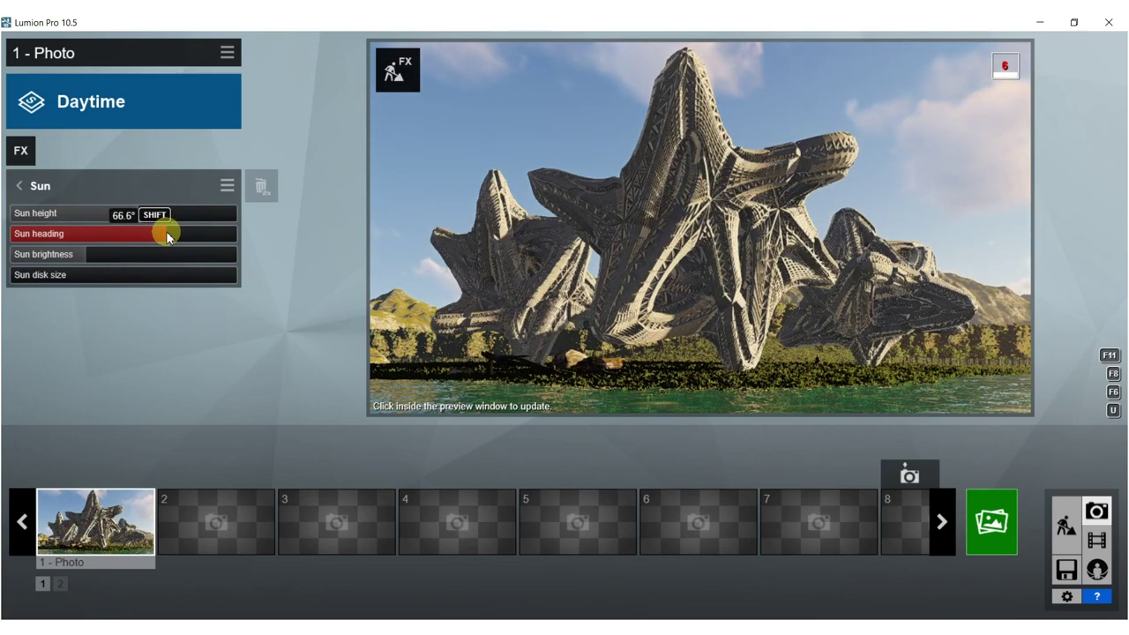
pyautogui.click(726, 237)
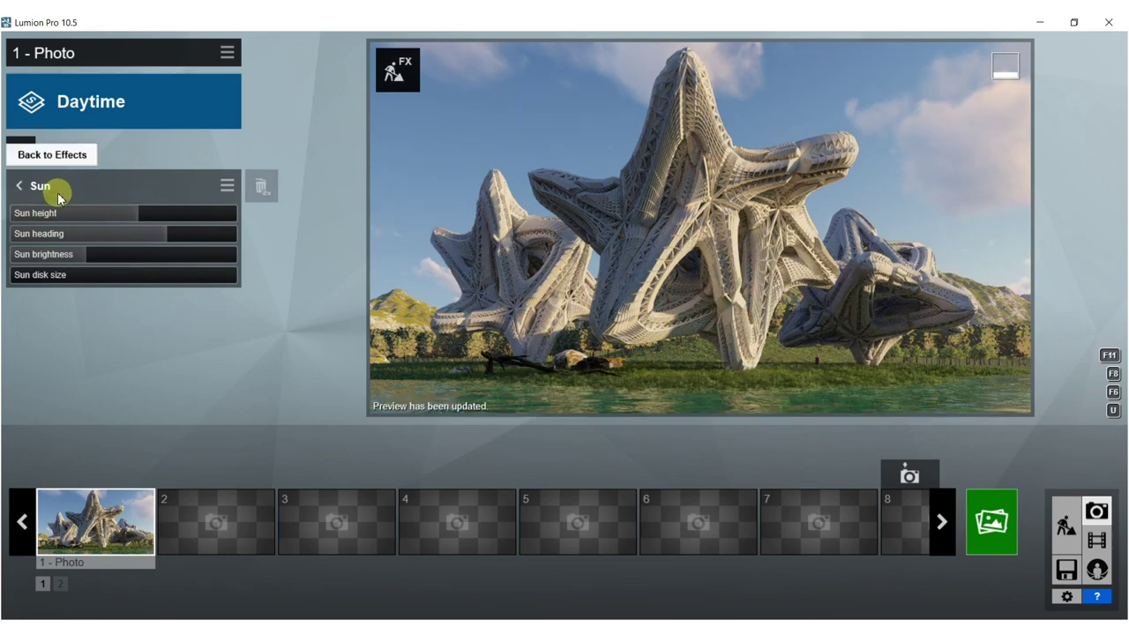
# Add the Sky and Clouds effect to photo 1.
pyautogui.click(20, 188)
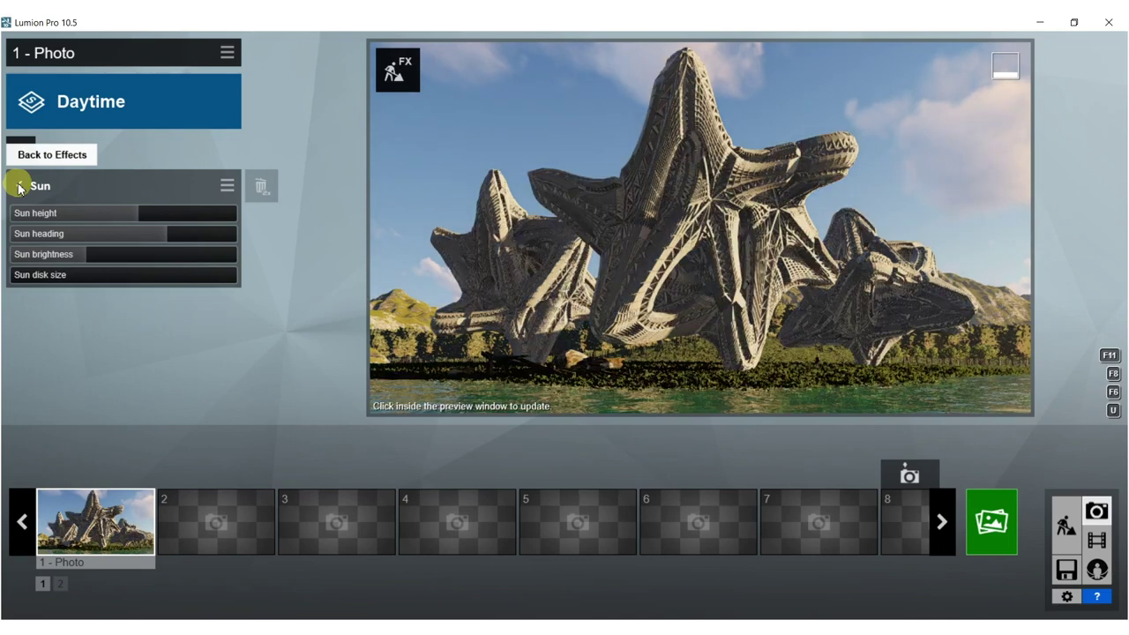
pyautogui.click(18, 187)
pyautogui.click(21, 151)
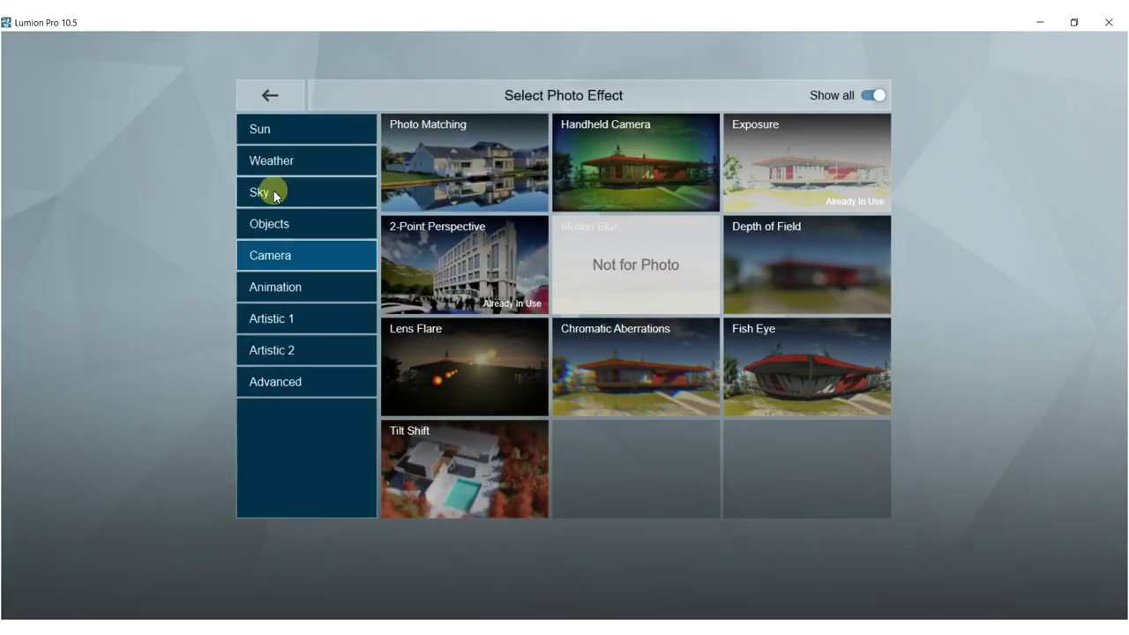
pyautogui.click(265, 191)
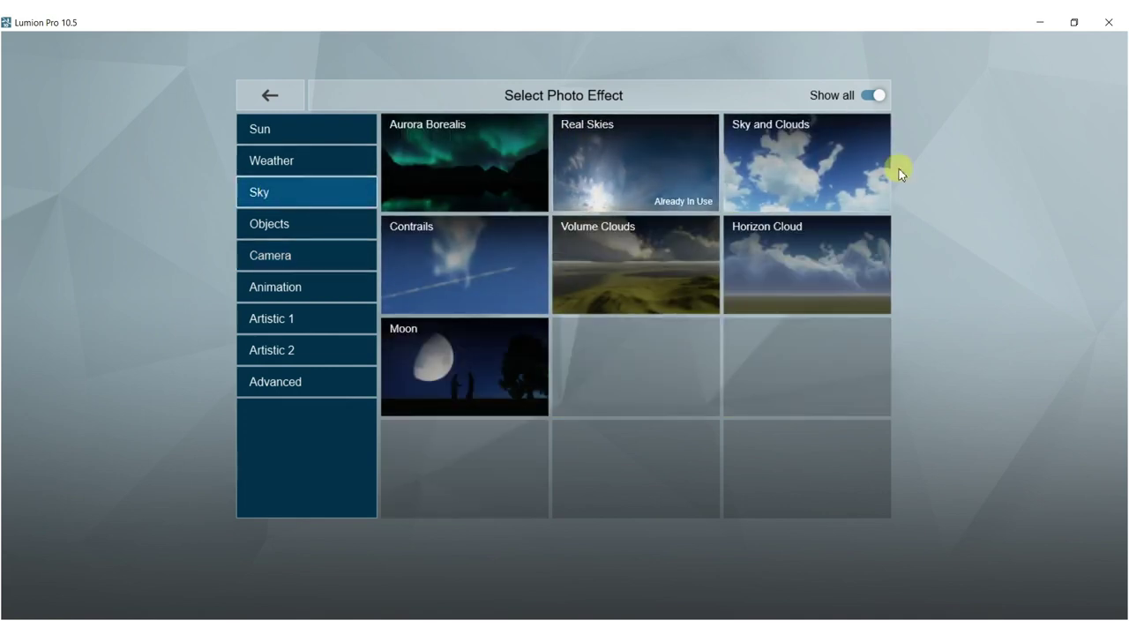
pyautogui.click(792, 159)
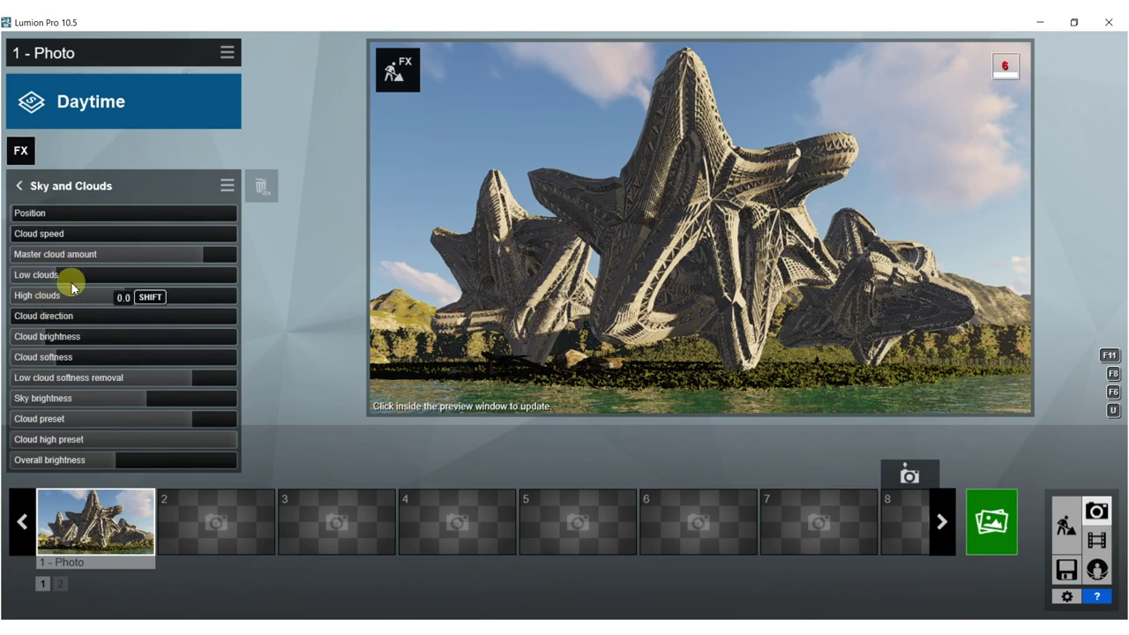
# Set low clouds to 0.2 and high clouds to 1.0 in the Sky and Clouds effect, and refresh the preview.
pyautogui.moveTo(58, 272); pyautogui.dragTo(165, 268)
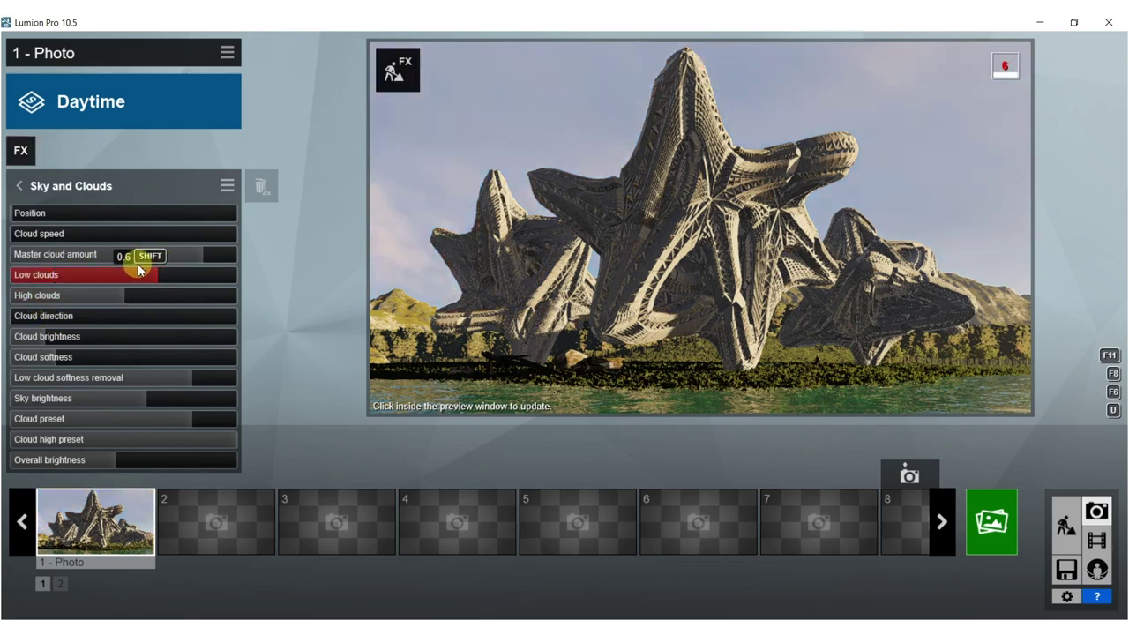
pyautogui.moveTo(125, 269); pyautogui.dragTo(68, 257)
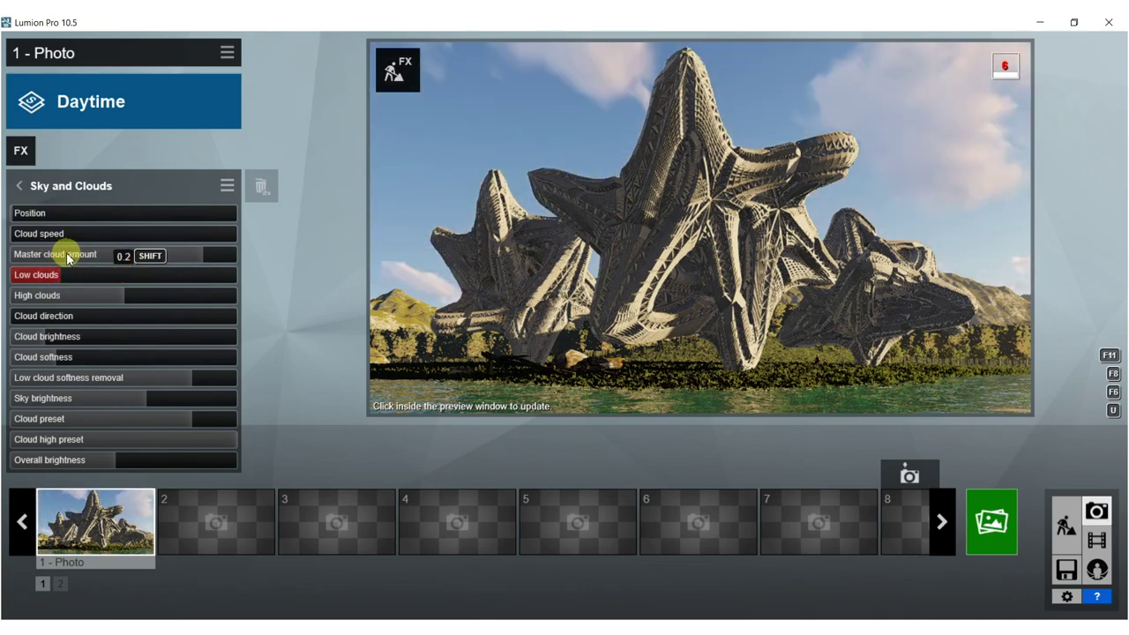
pyautogui.moveTo(143, 301)
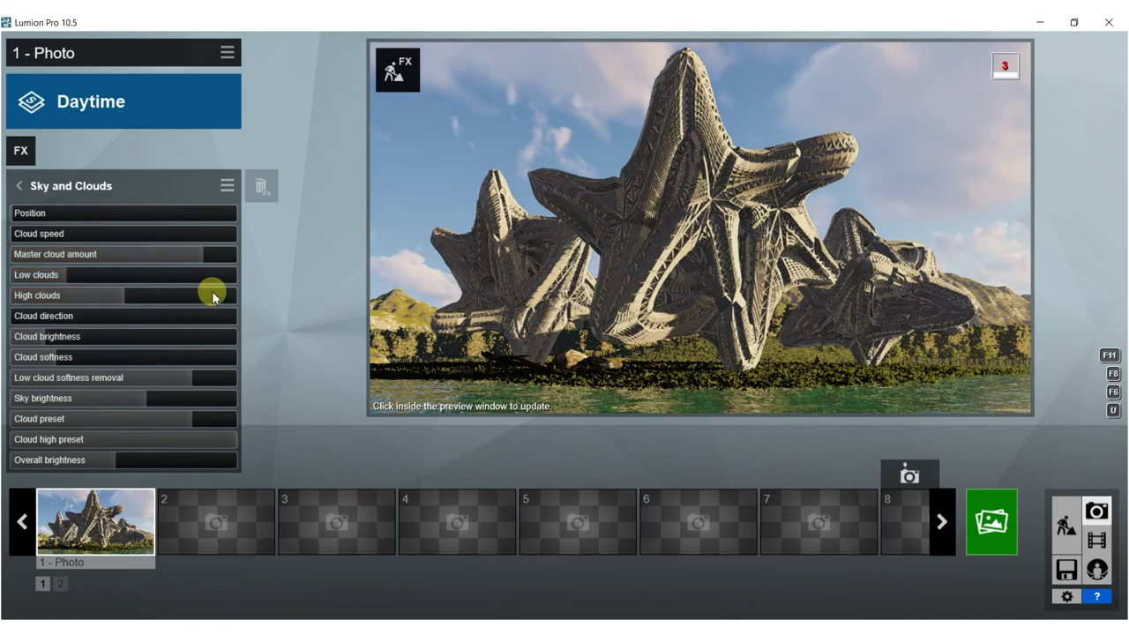
pyautogui.moveTo(147, 300); pyautogui.dragTo(176, 301)
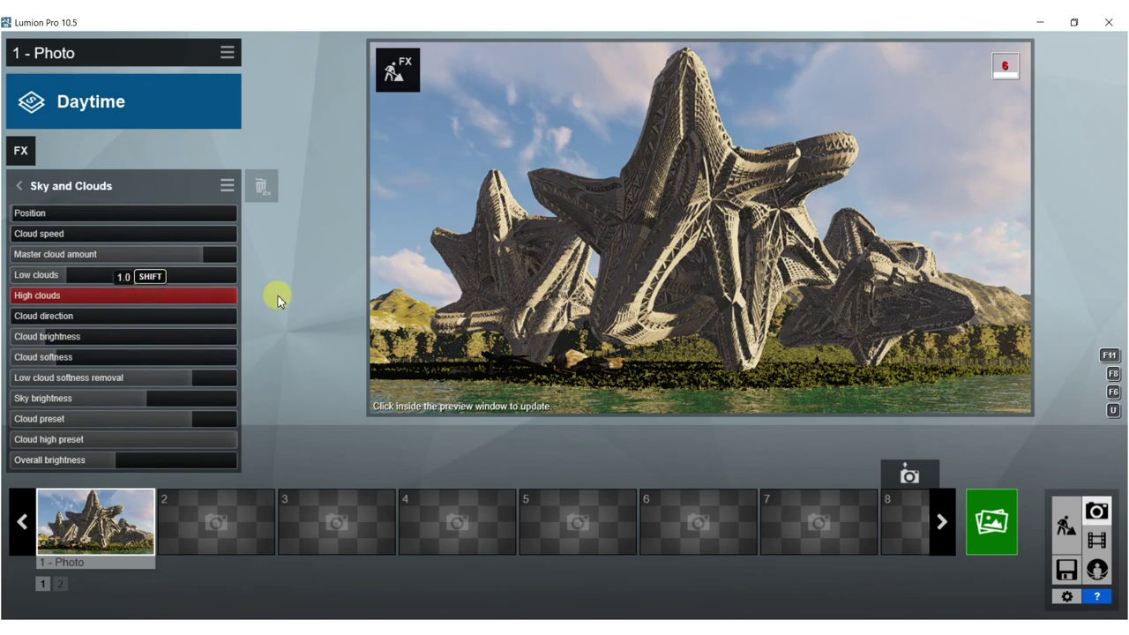
pyautogui.click(746, 300)
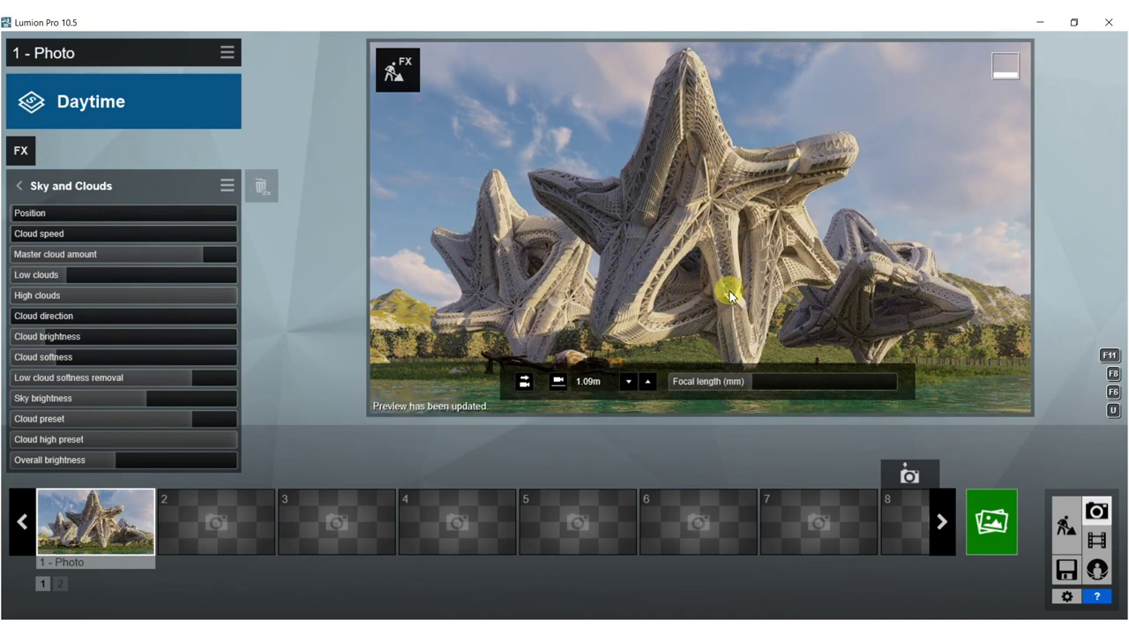
# Render the current shot at Desktop size, 1920x1080, and save it as JPG file 66 in the BOOK folder.
pyautogui.click(989, 522)
pyautogui.click(436, 529)
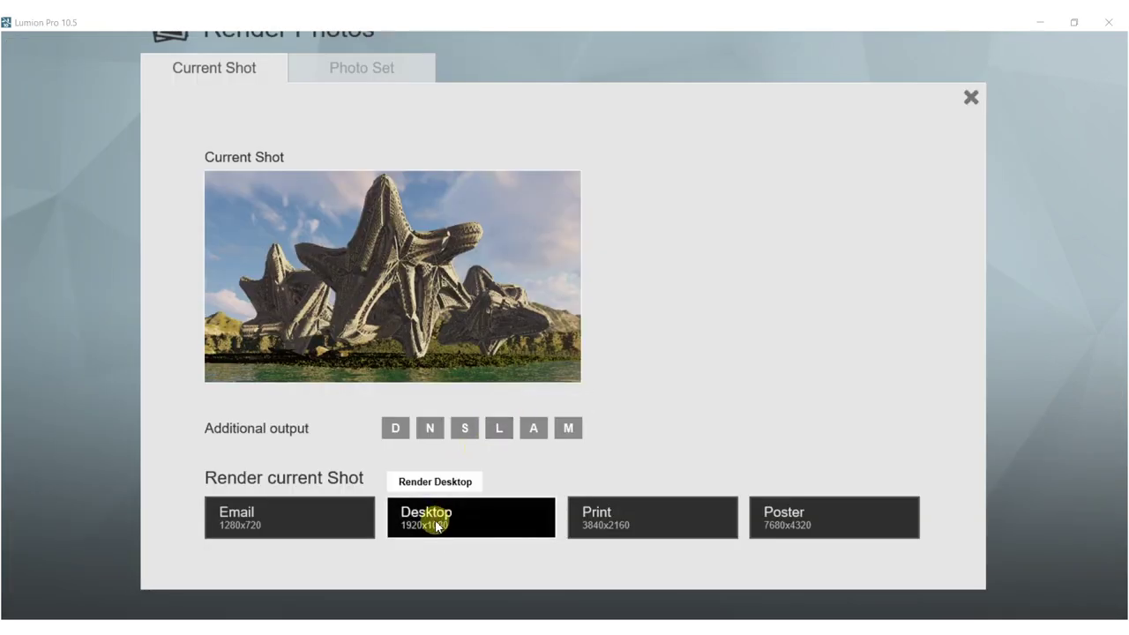
pyautogui.doubleClick(706, 250)
pyautogui.scroll(-8, 807, 269)
pyautogui.click(749, 360)
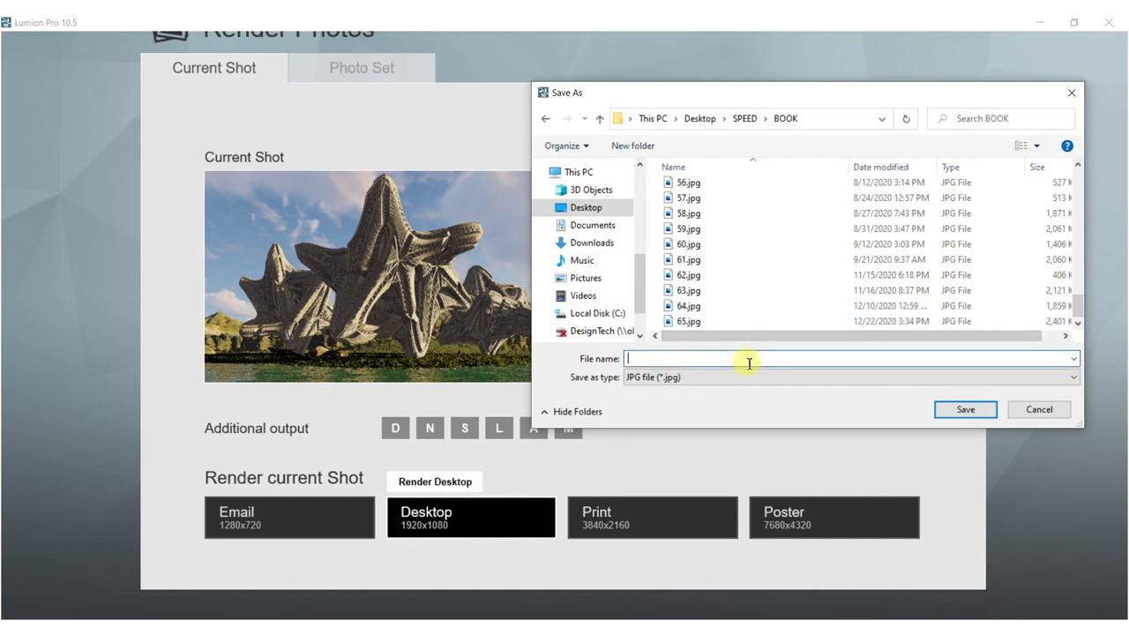
pyautogui.write('66')
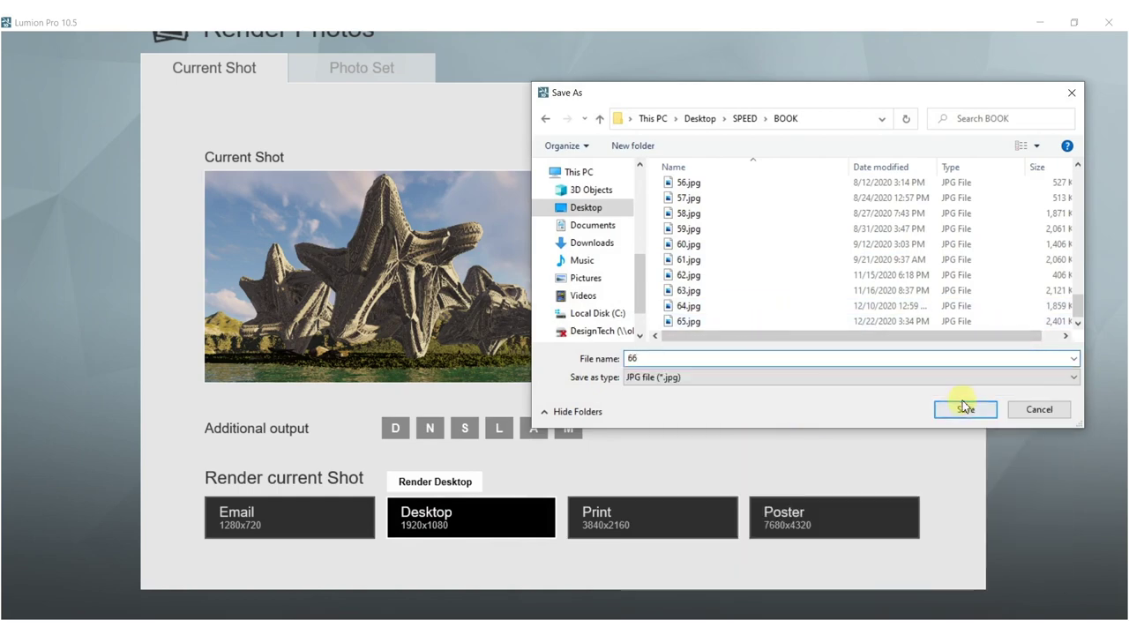
pyautogui.click(965, 411)
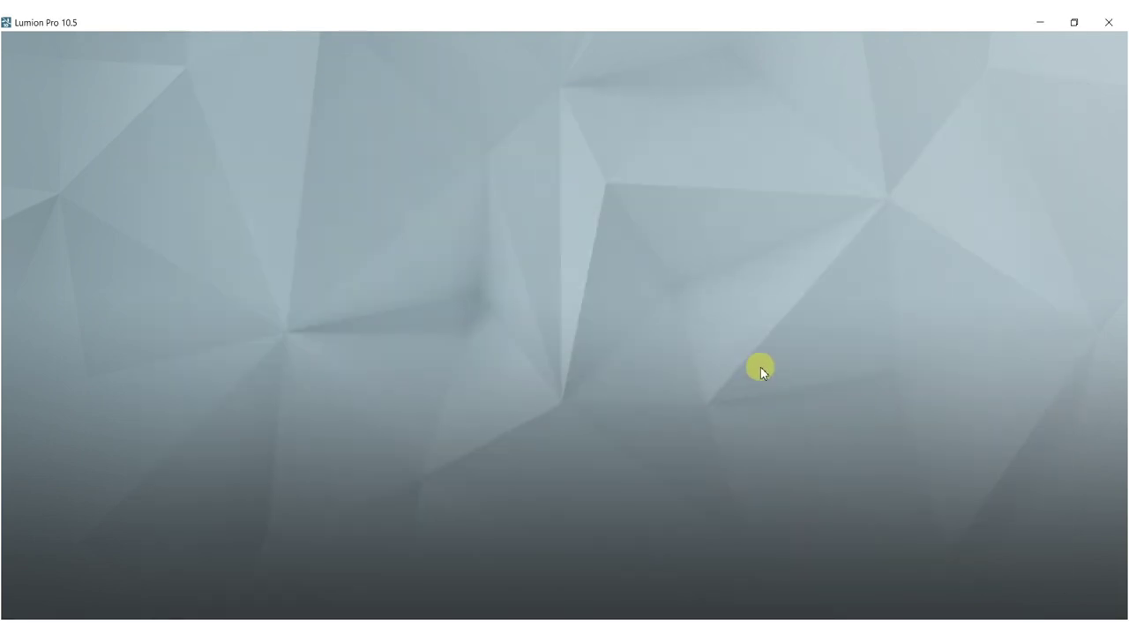
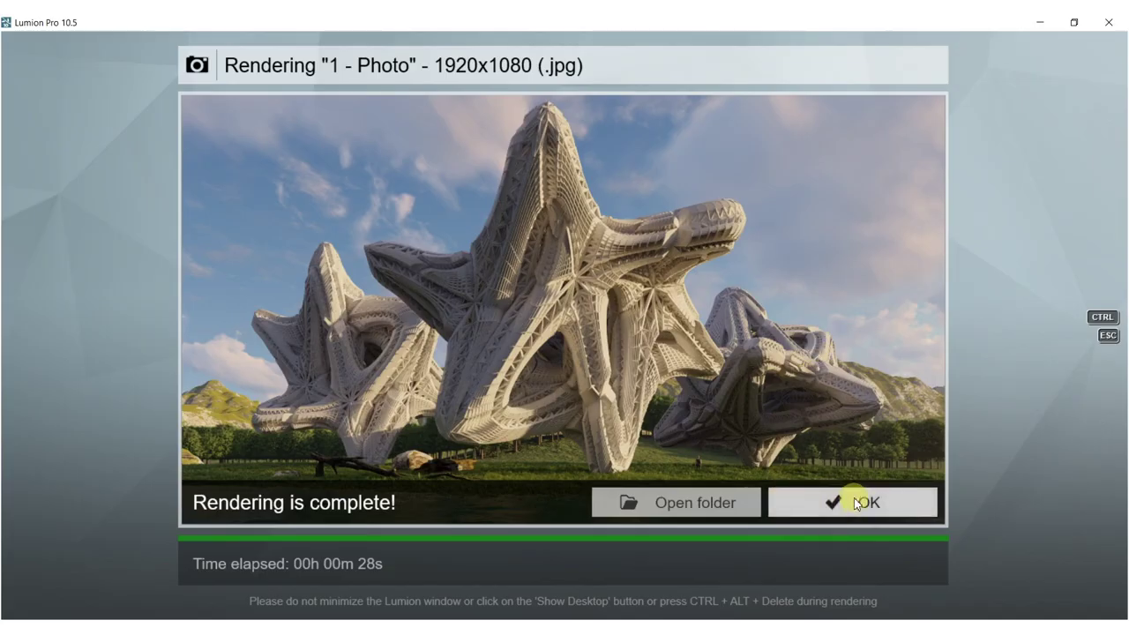
pyautogui.click(856, 501)
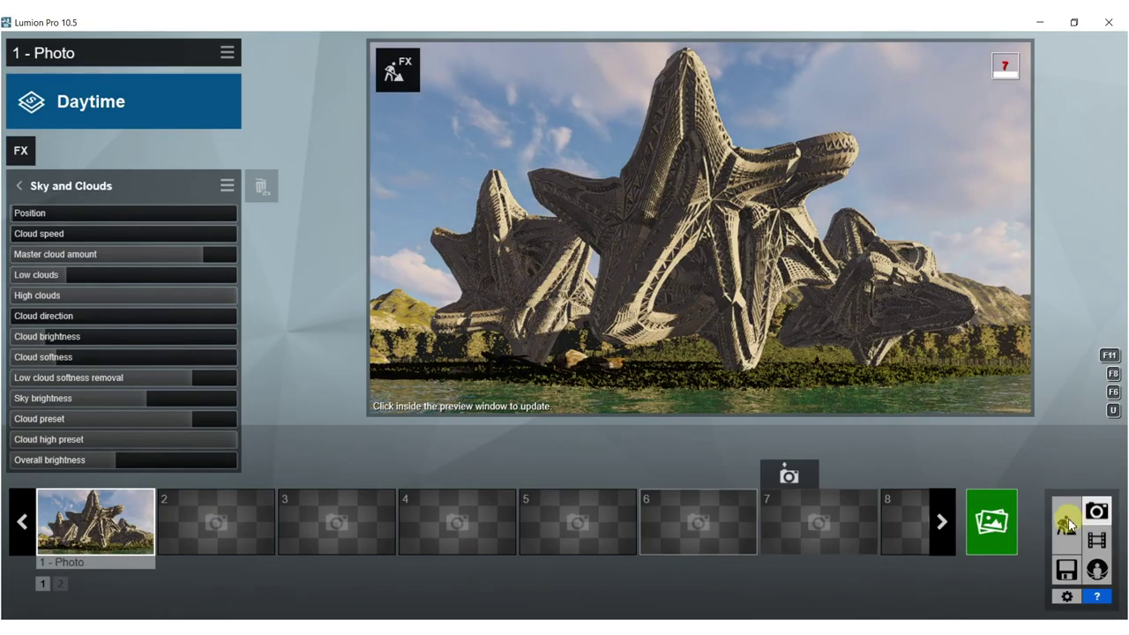
# Return to build mode and choose the large mossy rock Rocks Middle 003 from the Nature library's rocks.
pyautogui.click(1066, 524)
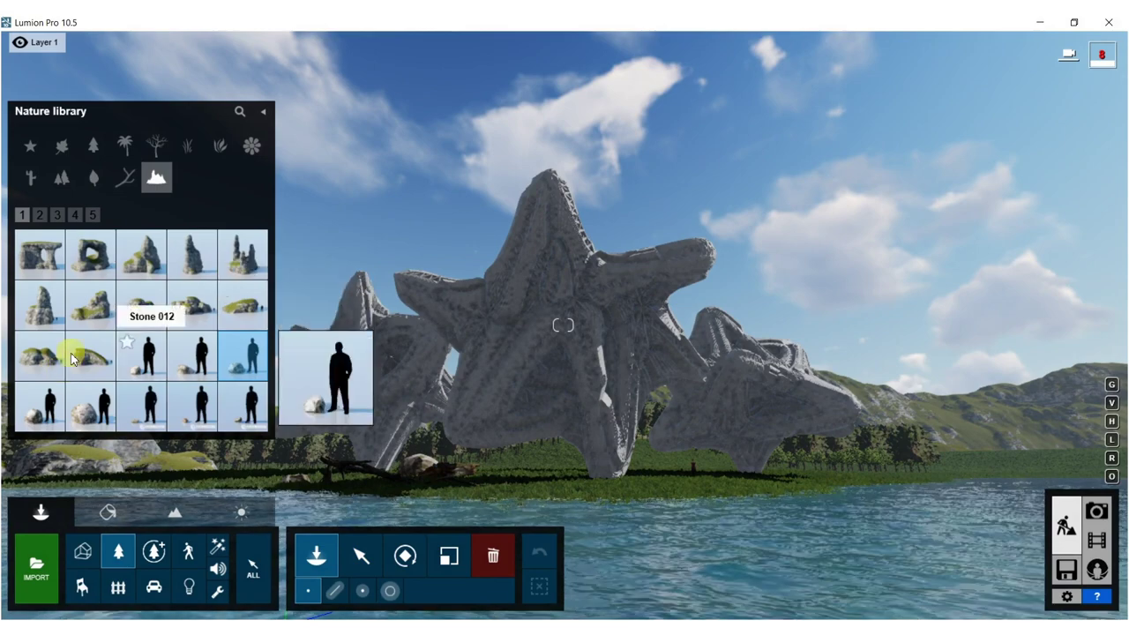
pyautogui.click(31, 216)
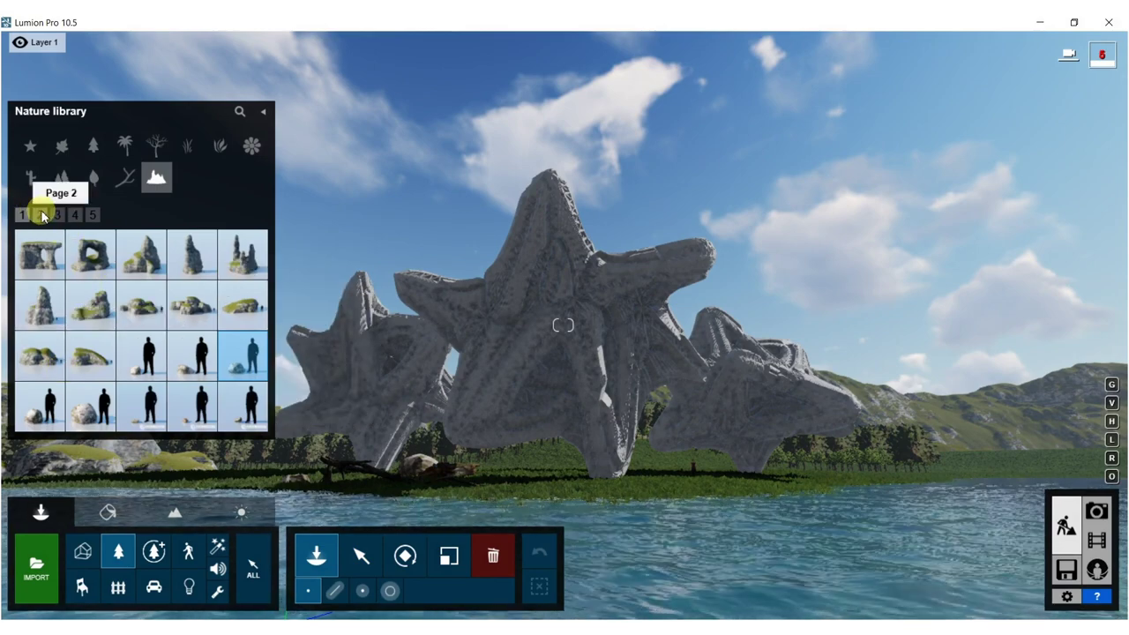
pyautogui.click(41, 215)
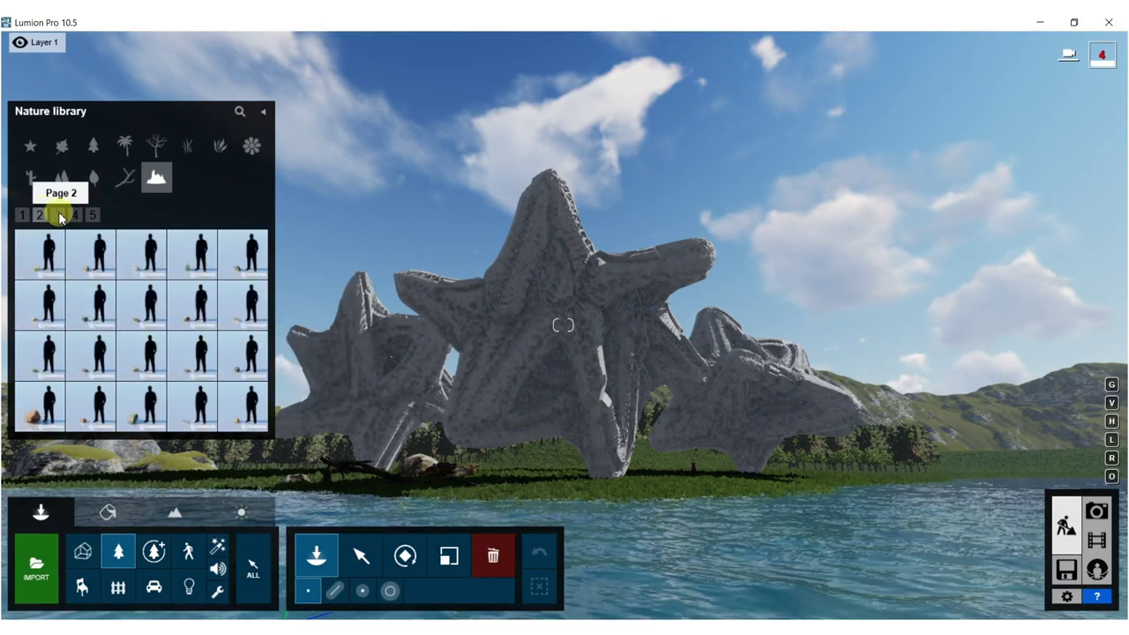
pyautogui.click(58, 215)
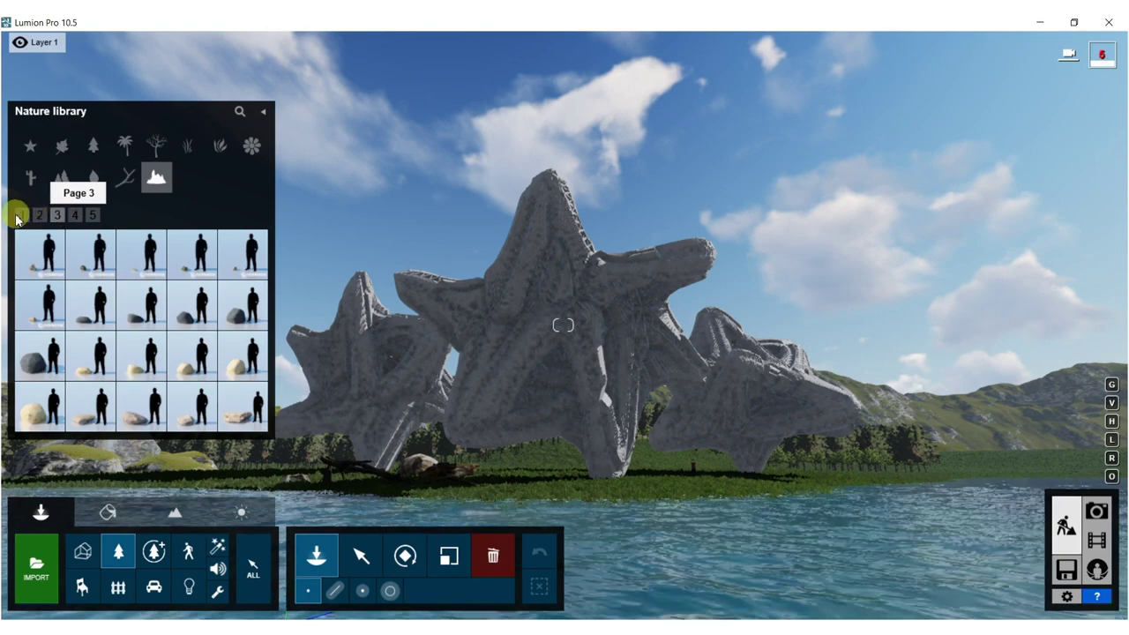
pyautogui.click(22, 215)
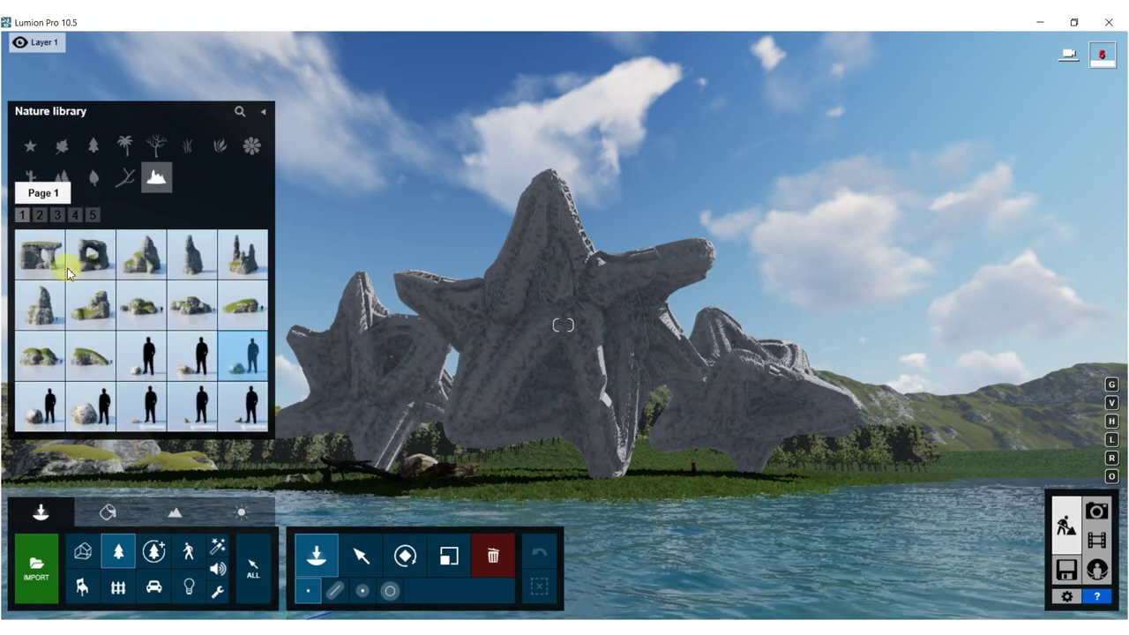
pyautogui.click(91, 361)
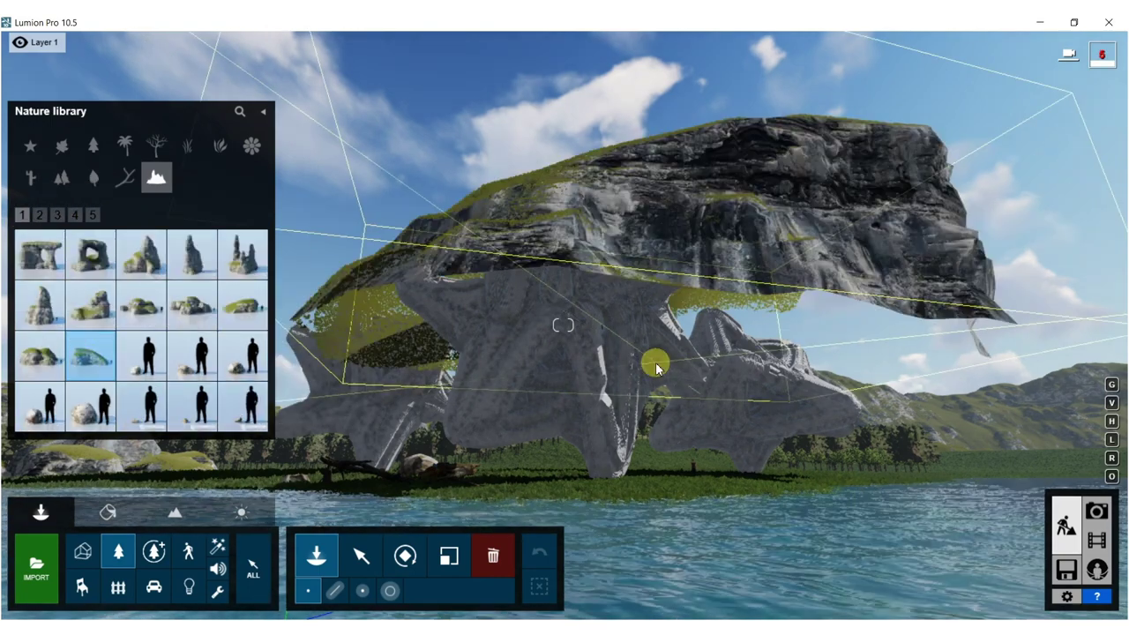
# Place the rock on the shoreline in front of the far pavilion, scale it down and rotate its rocky face toward the water.
pyautogui.moveTo(655, 363); pyautogui.dragTo(639, 468, button='right')
pyautogui.press('w')
pyautogui.press('w')
pyautogui.moveTo(706, 309); pyautogui.dragTo(612, 389, button='right')
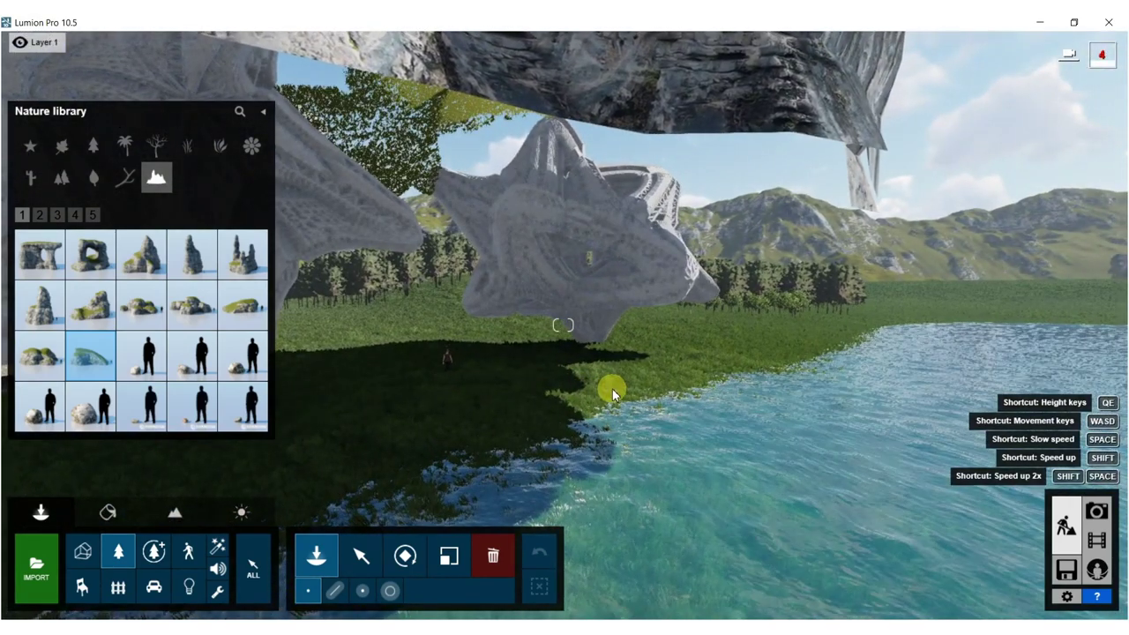
pyautogui.click(606, 389)
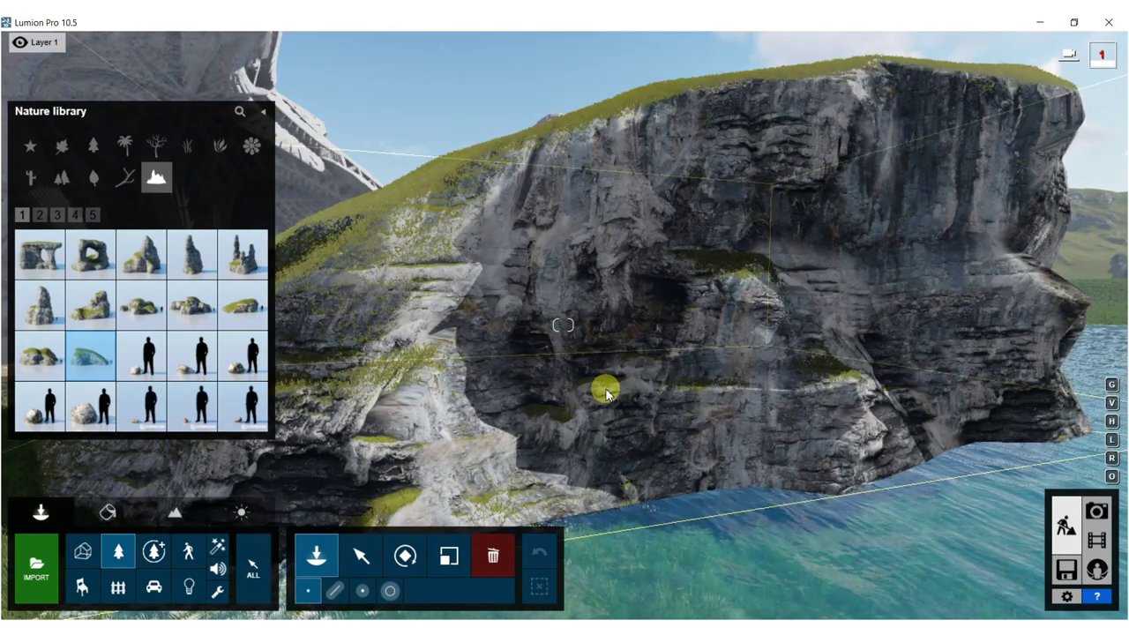
pyautogui.moveTo(606, 389); pyautogui.dragTo(606, 453)
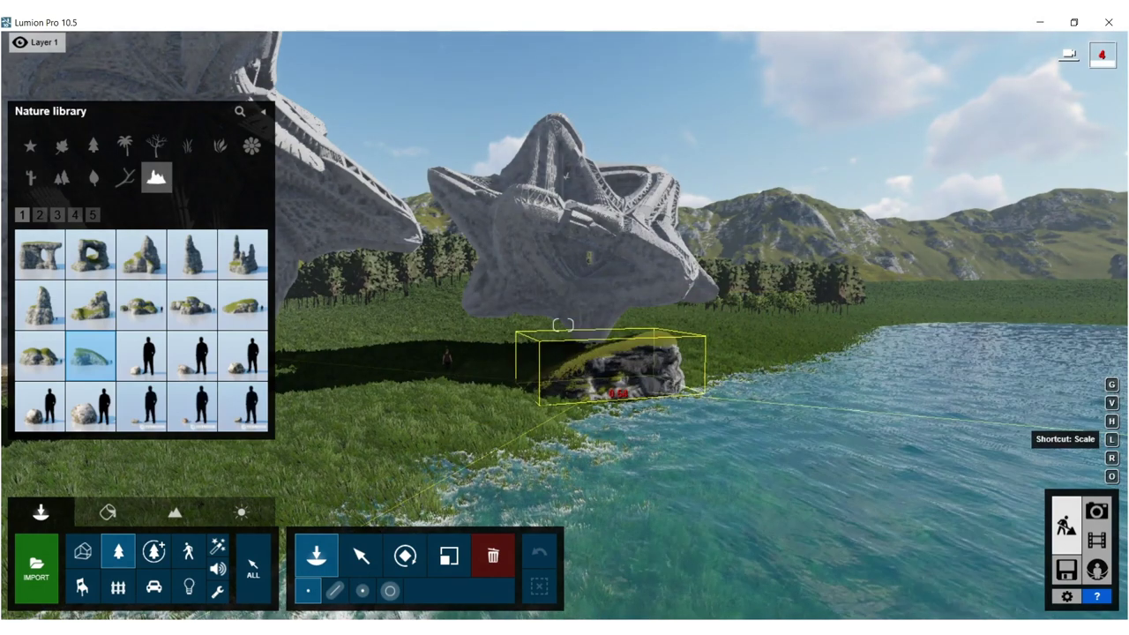
pyautogui.moveTo(615, 388); pyautogui.dragTo(594, 403)
# Lower the Rocks Middle 003 rock vertically so that it sits partly sunk into the shore.
pyautogui.click(361, 555)
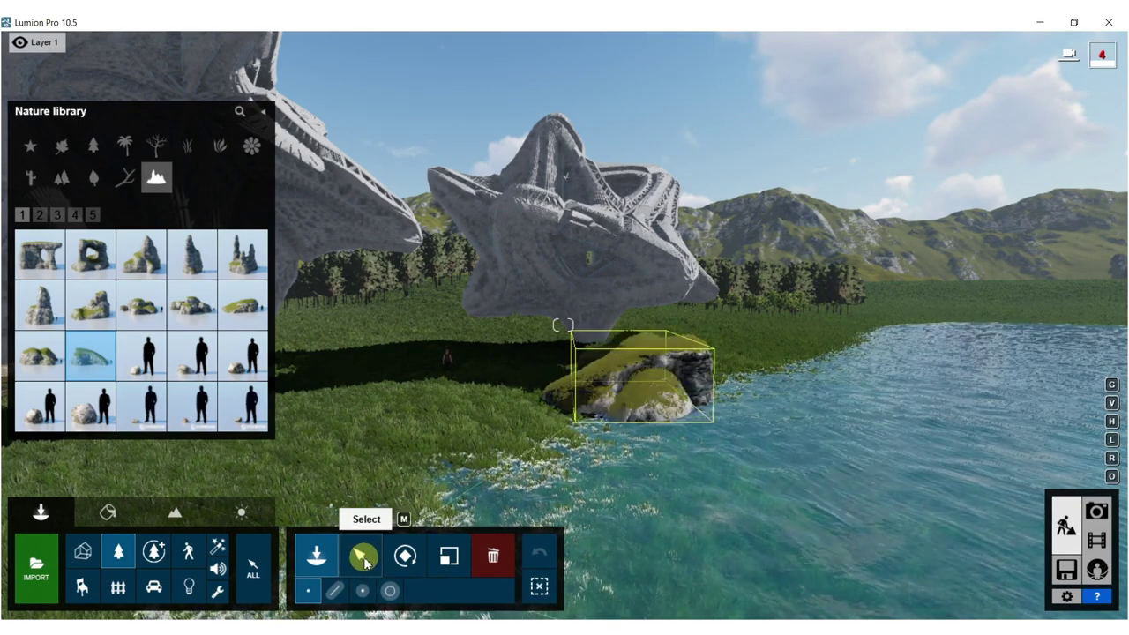
pyautogui.click(379, 590)
pyautogui.click(666, 397)
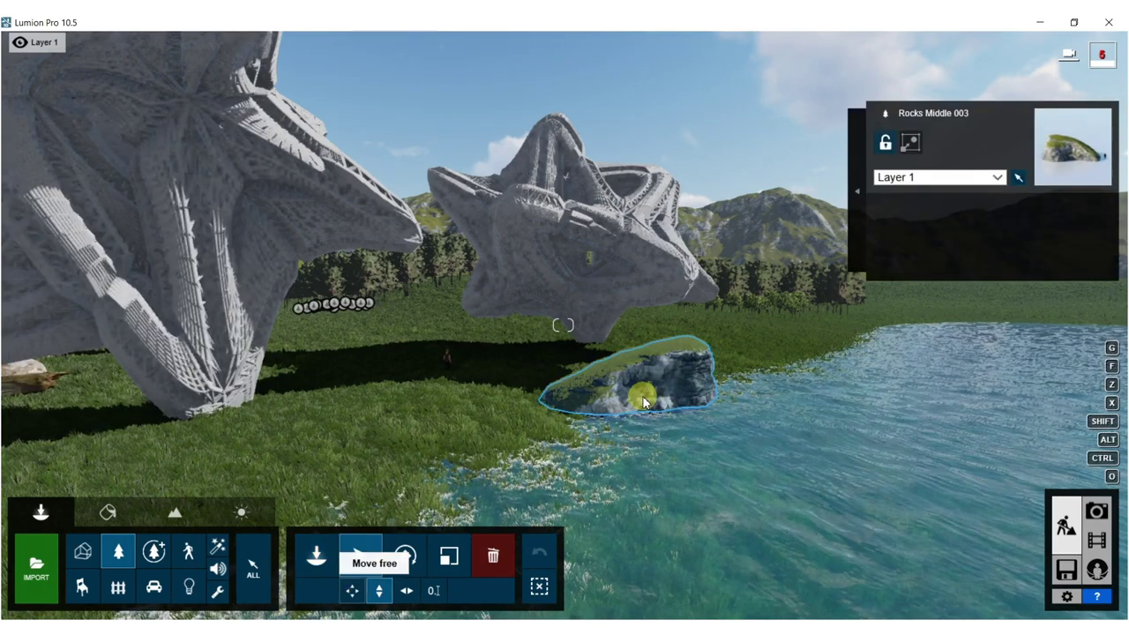
pyautogui.moveTo(628, 406); pyautogui.dragTo(629, 404)
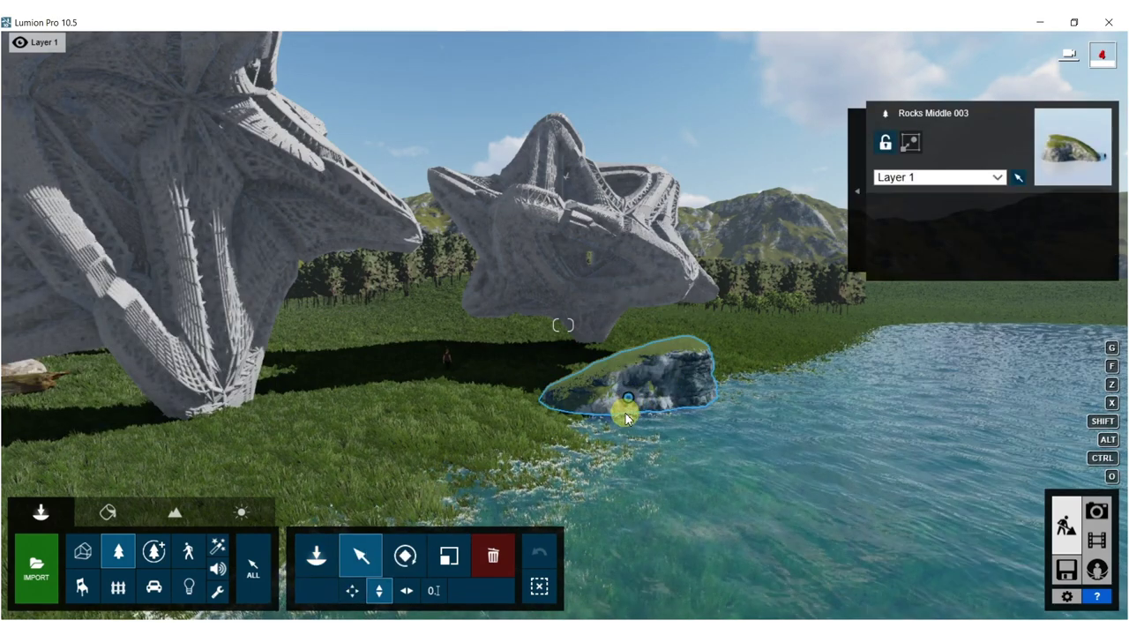
pyautogui.moveTo(622, 447); pyautogui.dragTo(322, 479)
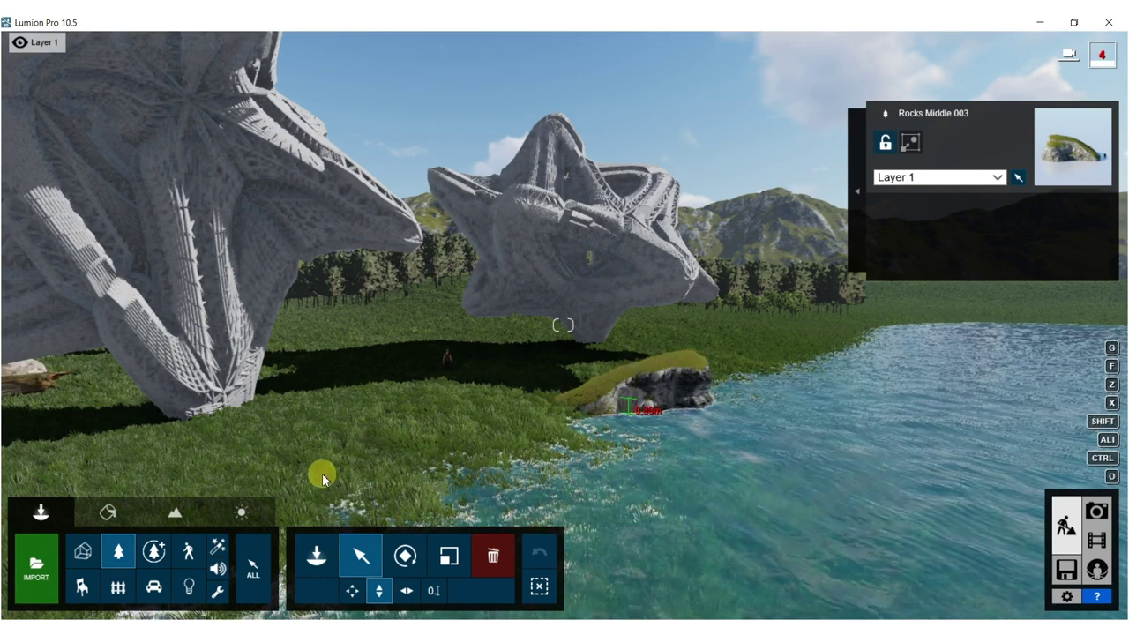
# Place two Azalea RT Patch shrubs on the grass beside the large shoreline rock.
pyautogui.click(118, 551)
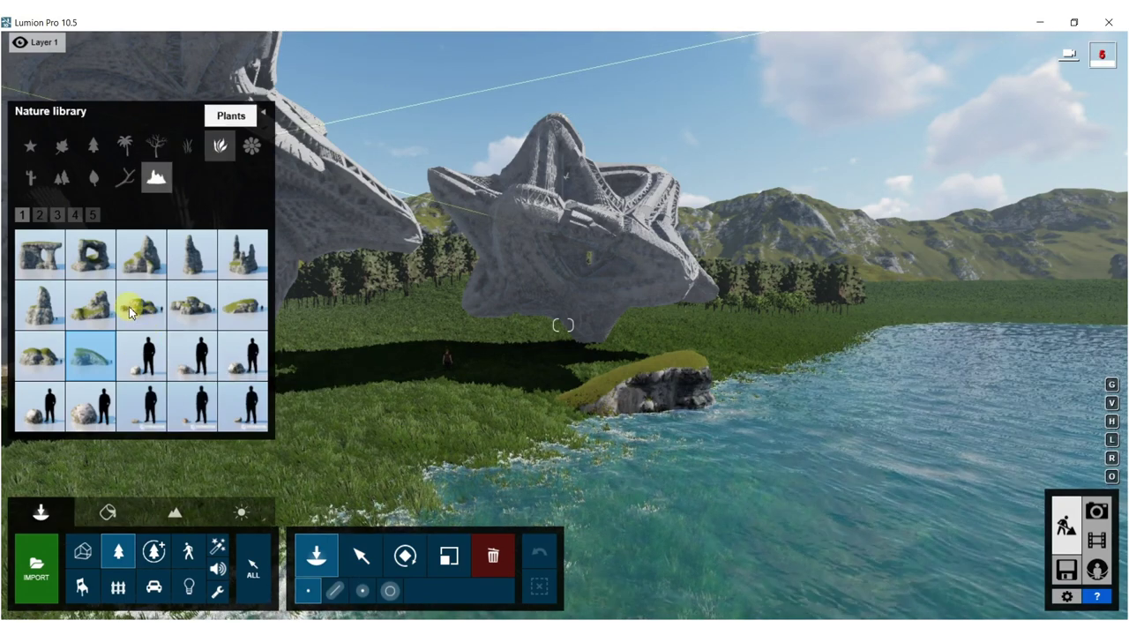
pyautogui.click(187, 313)
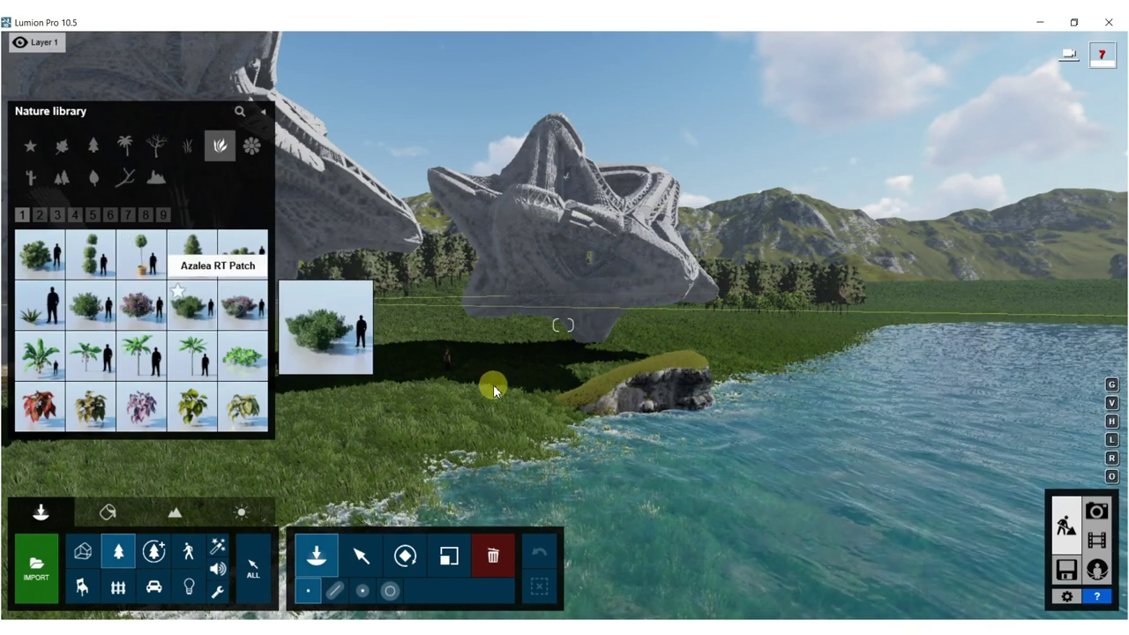
pyautogui.click(540, 413)
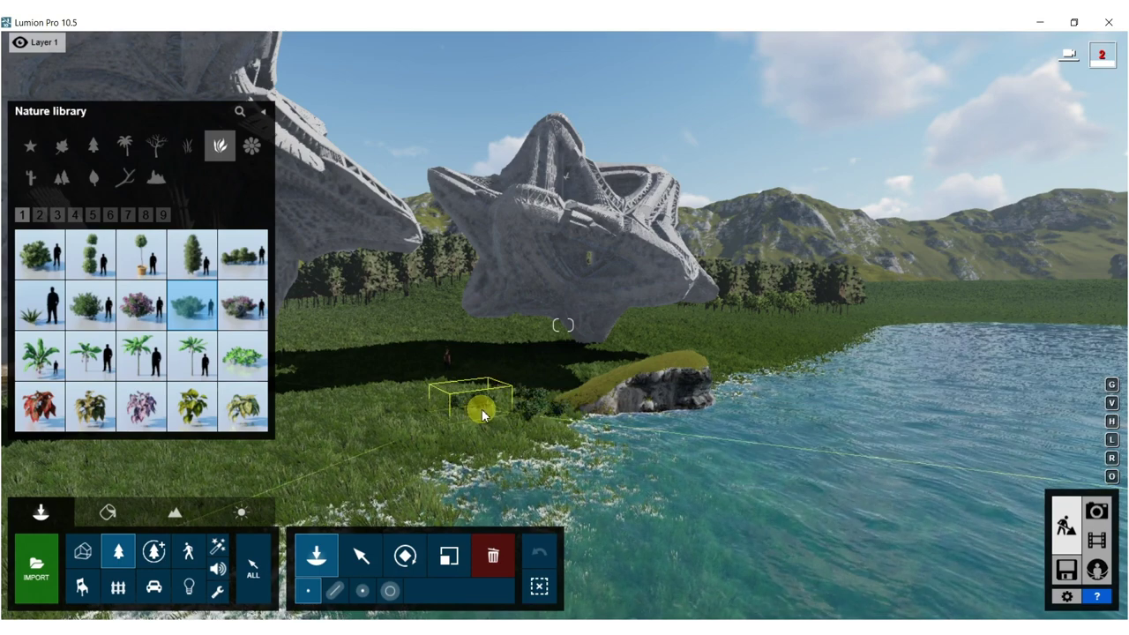
pyautogui.click(505, 412)
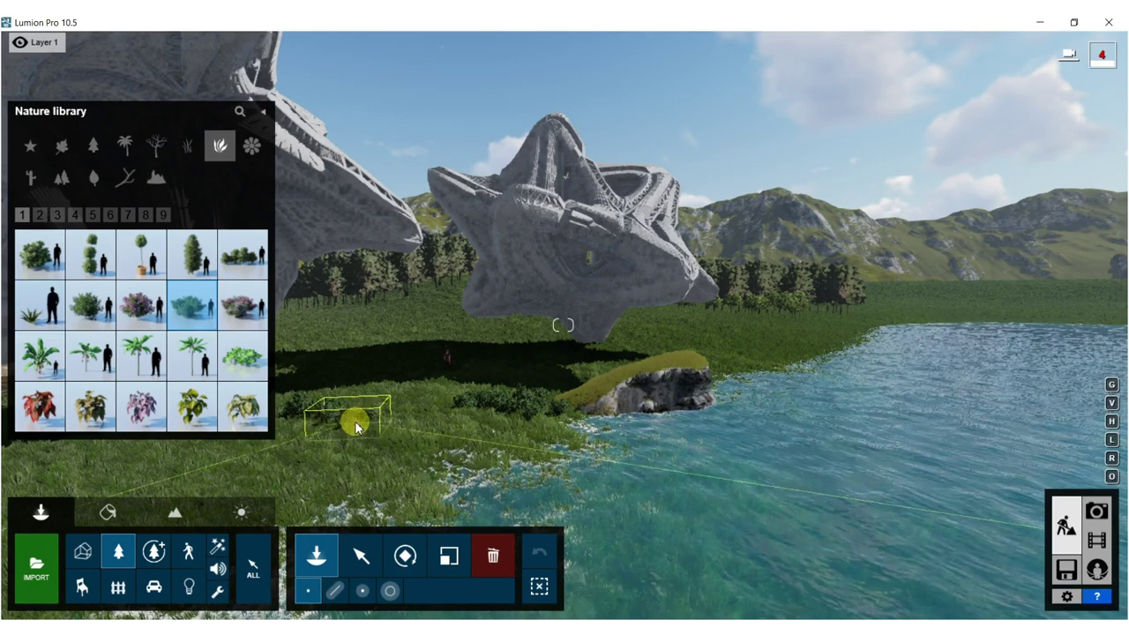
# Place three more azalea shrubs around the small stone near the fallen branch on the opposite side of the shore.
pyautogui.moveTo(235, 428); pyautogui.dragTo(57, 418, button='right')
pyautogui.moveTo(557, 325)
pyautogui.mouseDown(button='right')
pyautogui.moveTo(463, 306)
pyautogui.moveTo(668, 379)
pyautogui.moveTo(573, 323)
pyautogui.moveTo(613, 313)
pyautogui.mouseUp(button='right')
pyautogui.press('w')
pyautogui.press('a')
pyautogui.moveTo(213, 427)
pyautogui.mouseDown(button='right')
pyautogui.moveTo(391, 433)
pyautogui.moveTo(421, 409)
pyautogui.moveTo(431, 418)
pyautogui.mouseUp(button='right')
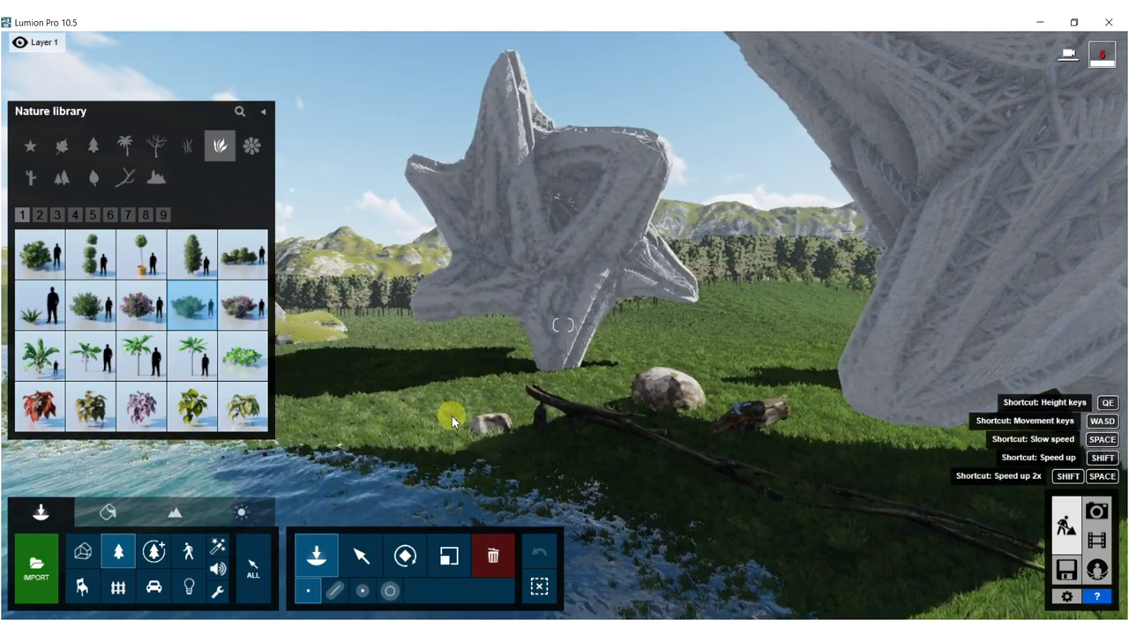
pyautogui.click(453, 415)
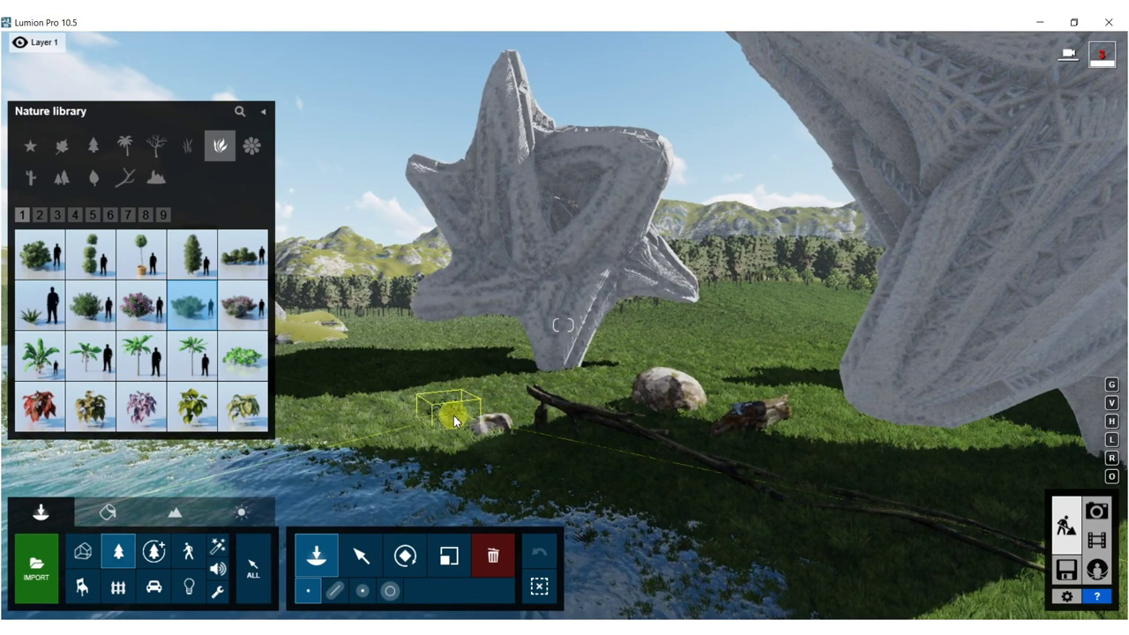
pyautogui.click(476, 402)
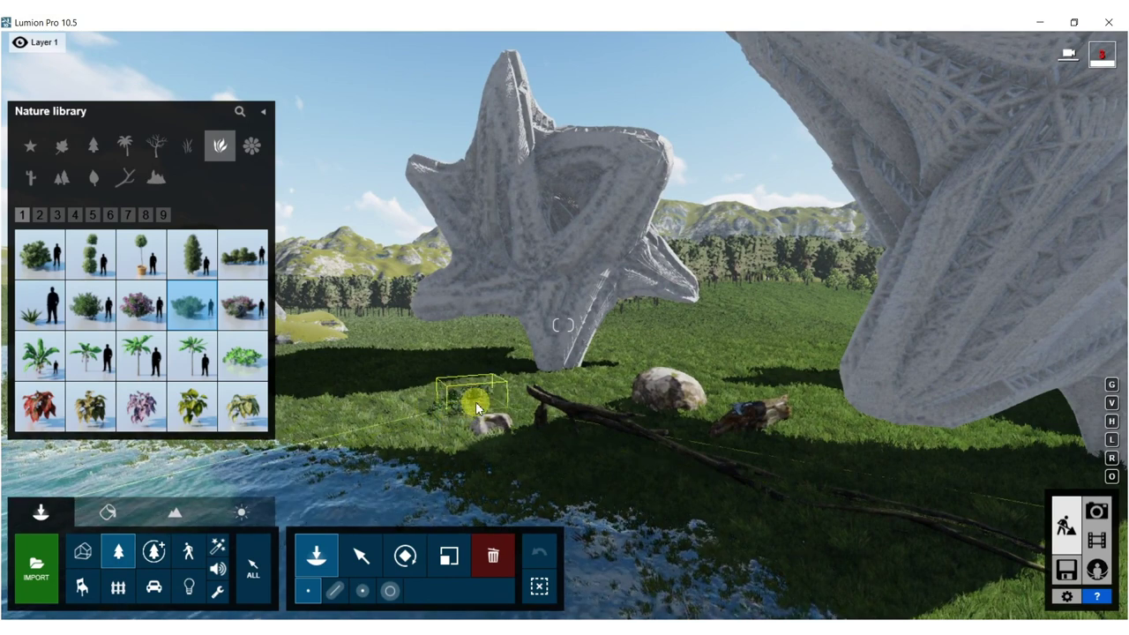
pyautogui.click(399, 402)
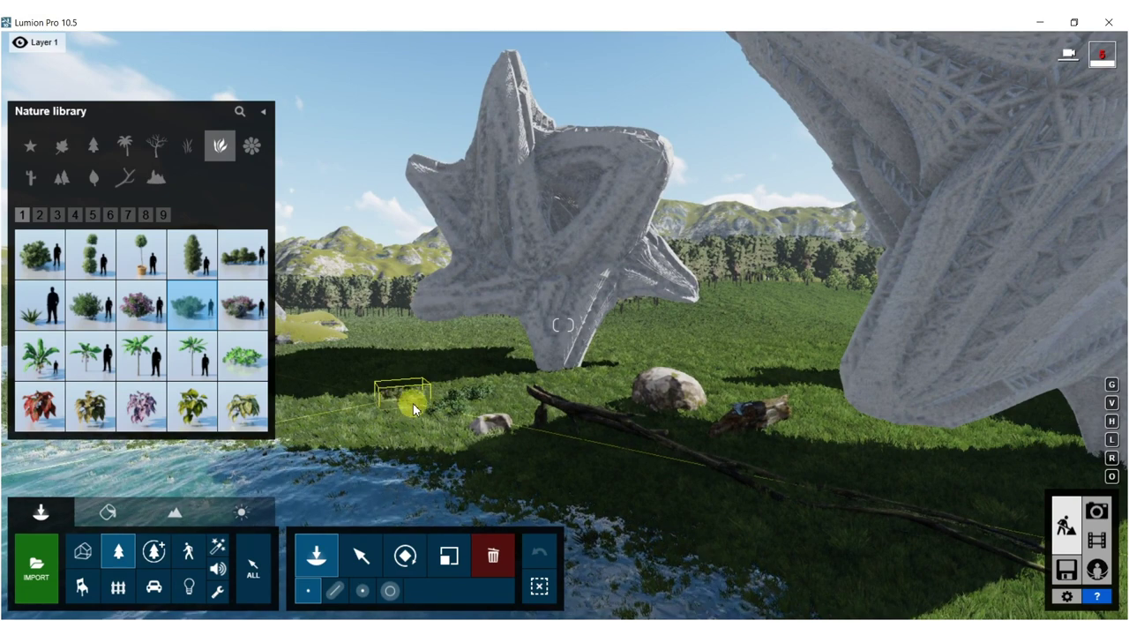
# Return to photo mode and restore the saved camera view of photo 1.
pyautogui.click(1094, 513)
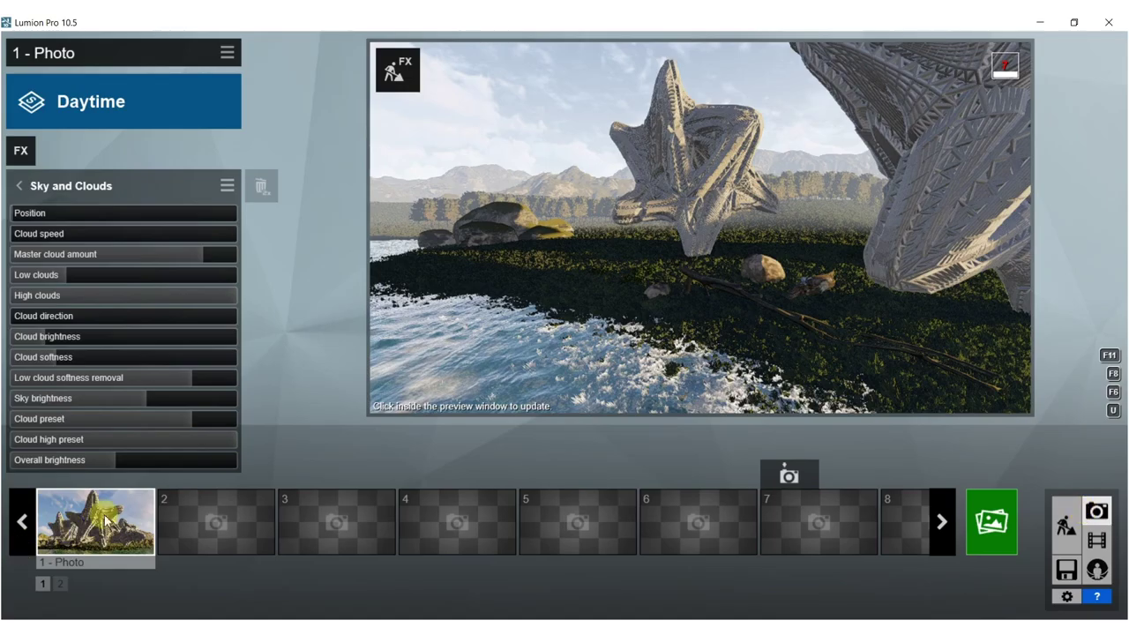
pyautogui.hotkey('shift', '1')
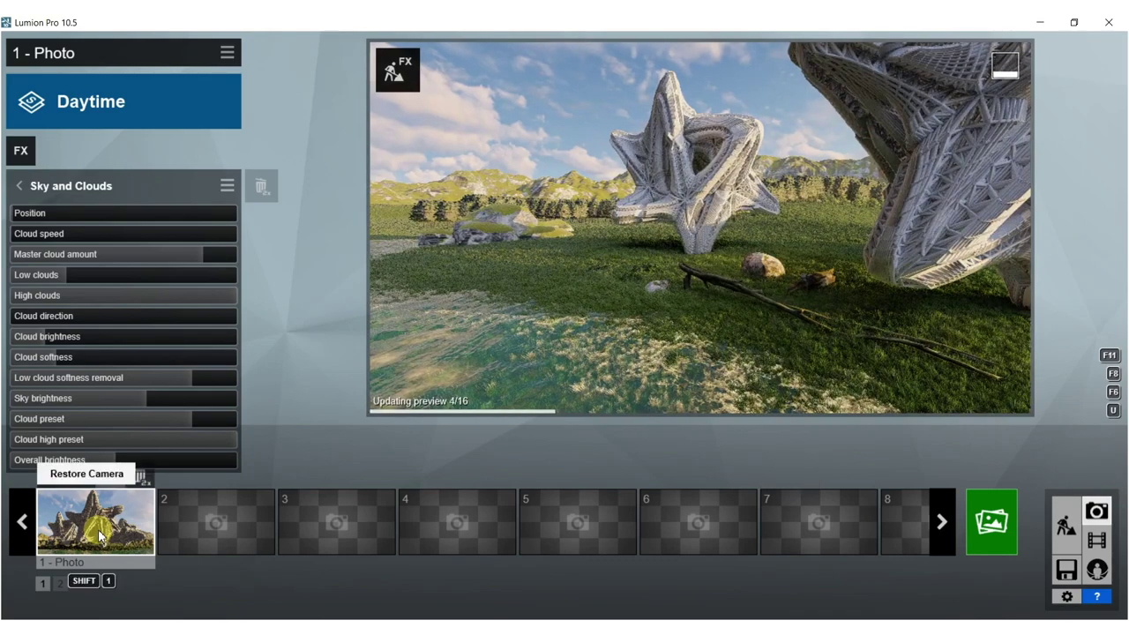
pyautogui.click(99, 536)
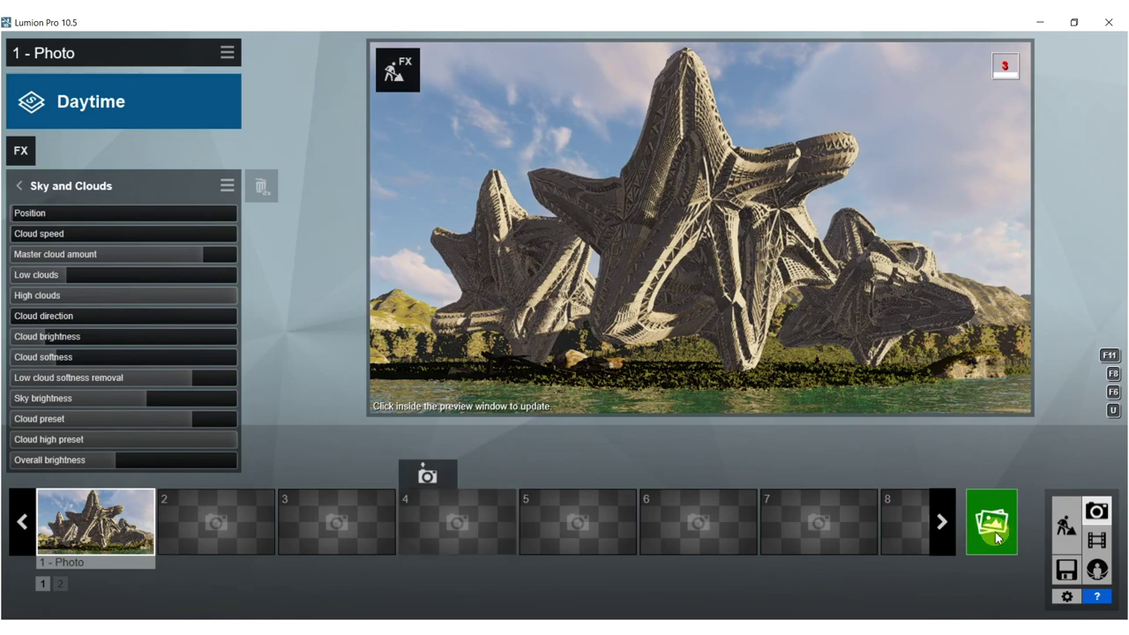
# Render the current shot at Desktop size, 1920x1080, and overwrite the existing JPG file 66.
pyautogui.click(989, 528)
pyautogui.click(448, 518)
pyautogui.scroll(-18, 819, 270)
pyautogui.click(693, 321)
pyautogui.click(965, 409)
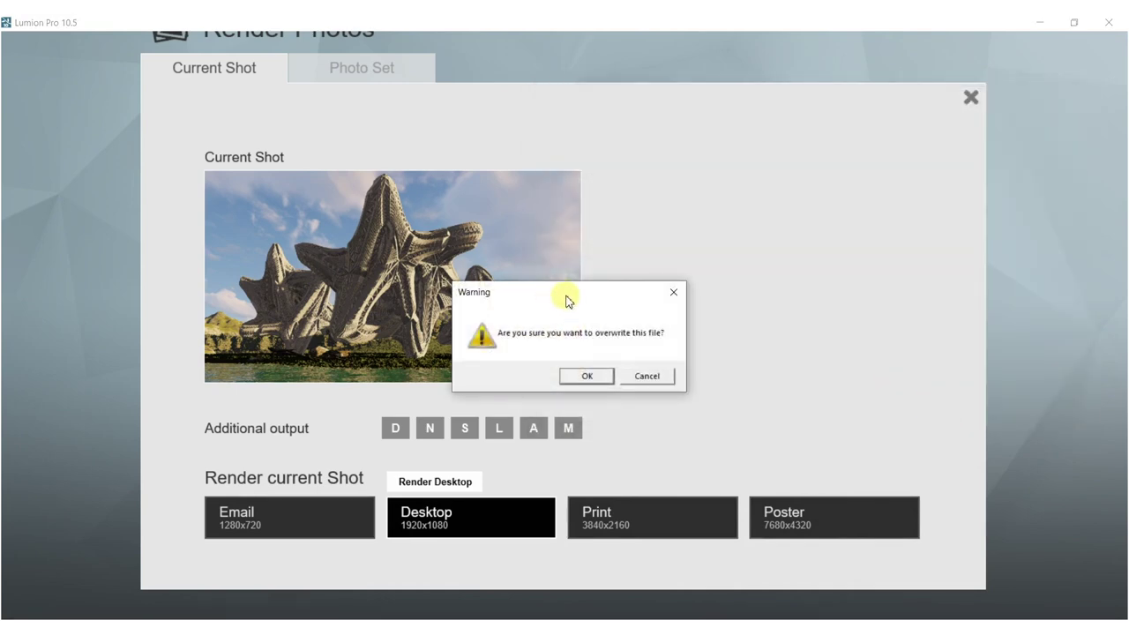
pyautogui.click(588, 376)
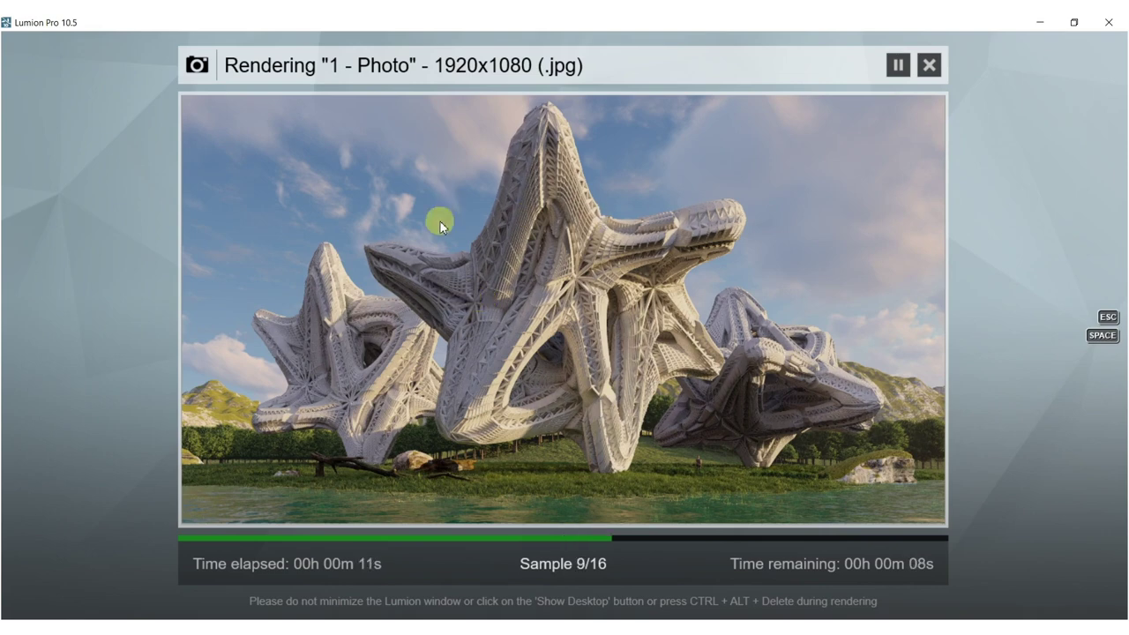
# Switch to the 66.jpg render in Photoshop and lighten the shoreline rock and right pavilion with a 301 px brush, midtones, 32% exposure.
pyautogui.click(937, 615)
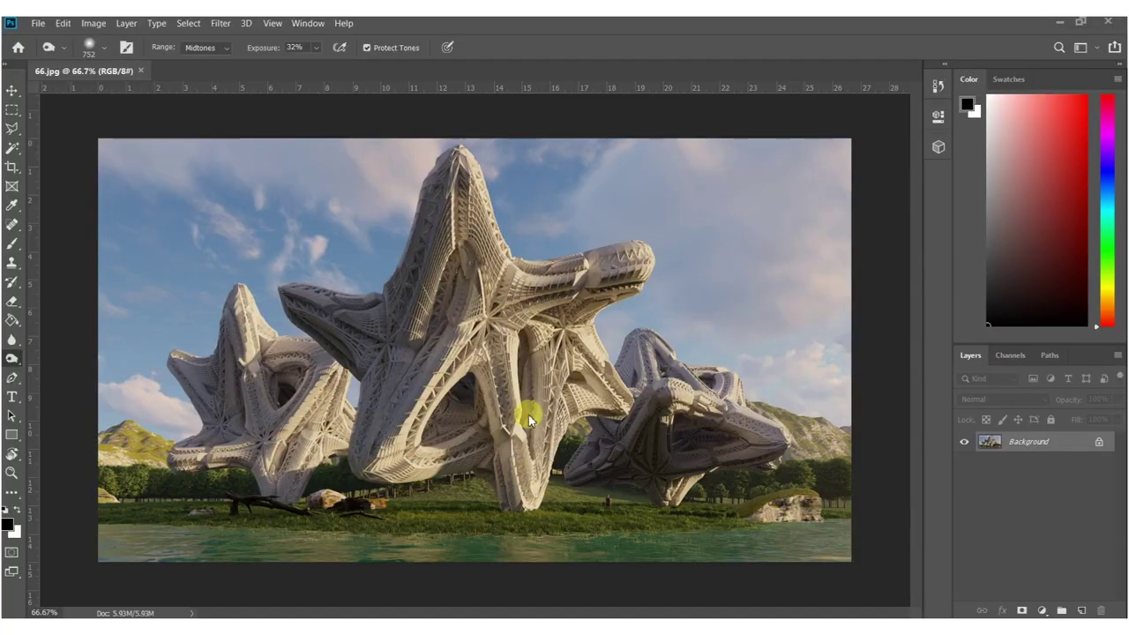
pyautogui.keyDown('alt'); pyautogui.moveTo(502, 397); pyautogui.dragTo(459, 396, button='right'); pyautogui.keyUp('alt')
pyautogui.moveTo(802, 527)
pyautogui.keyDown('alt'); pyautogui.mouseDown(button='right')
pyautogui.moveTo(782, 494)
pyautogui.moveTo(777, 503)
pyautogui.mouseUp(button='right'); pyautogui.keyUp('alt')
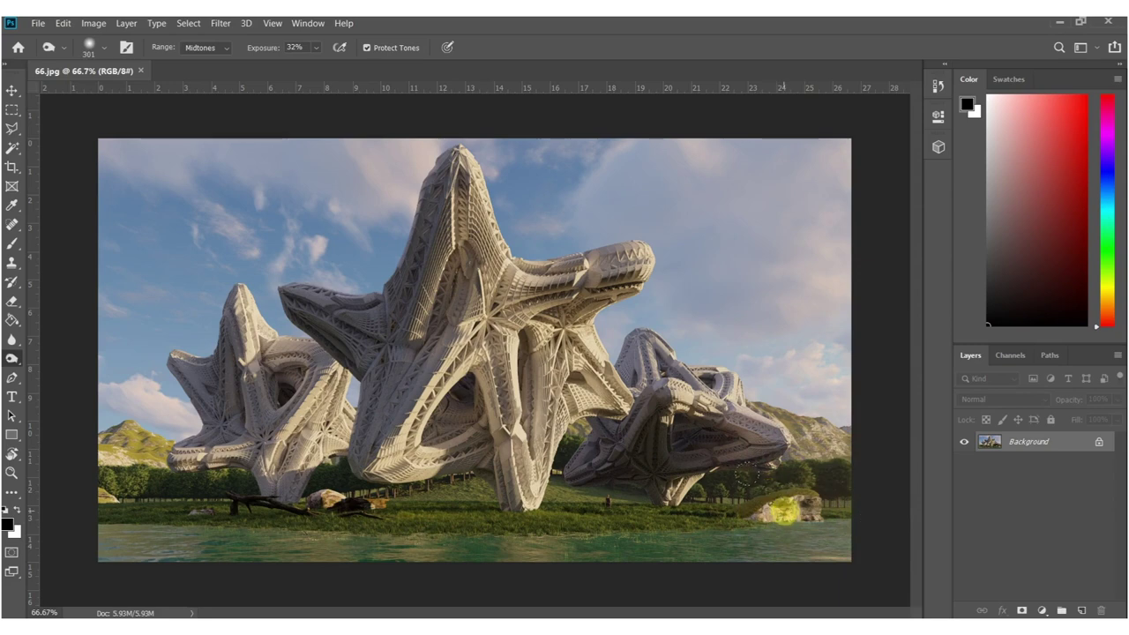
pyautogui.moveTo(776, 503)
pyautogui.mouseDown()
pyautogui.moveTo(797, 509)
pyautogui.moveTo(526, 526)
pyautogui.moveTo(745, 514)
pyautogui.mouseUp()
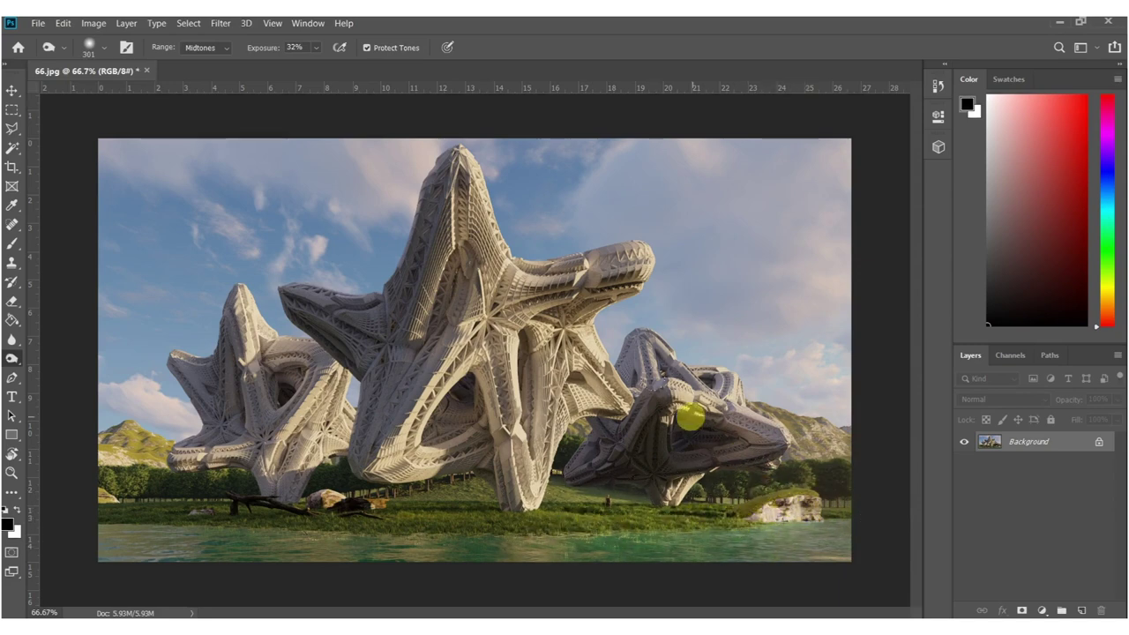
pyautogui.moveTo(682, 436)
pyautogui.mouseDown()
pyautogui.moveTo(685, 391)
pyautogui.moveTo(738, 421)
pyautogui.moveTo(731, 436)
pyautogui.moveTo(693, 411)
pyautogui.mouseUp()
# Lighten the central pavilion's midtones with a 488 px brush, and brighten the left pavilion with a smaller brush.
pyautogui.moveTo(277, 340)
pyautogui.keyDown('alt'); pyautogui.mouseDown(button='right')
pyautogui.moveTo(379, 361)
pyautogui.moveTo(492, 327)
pyautogui.mouseUp(button='right'); pyautogui.keyUp('alt')
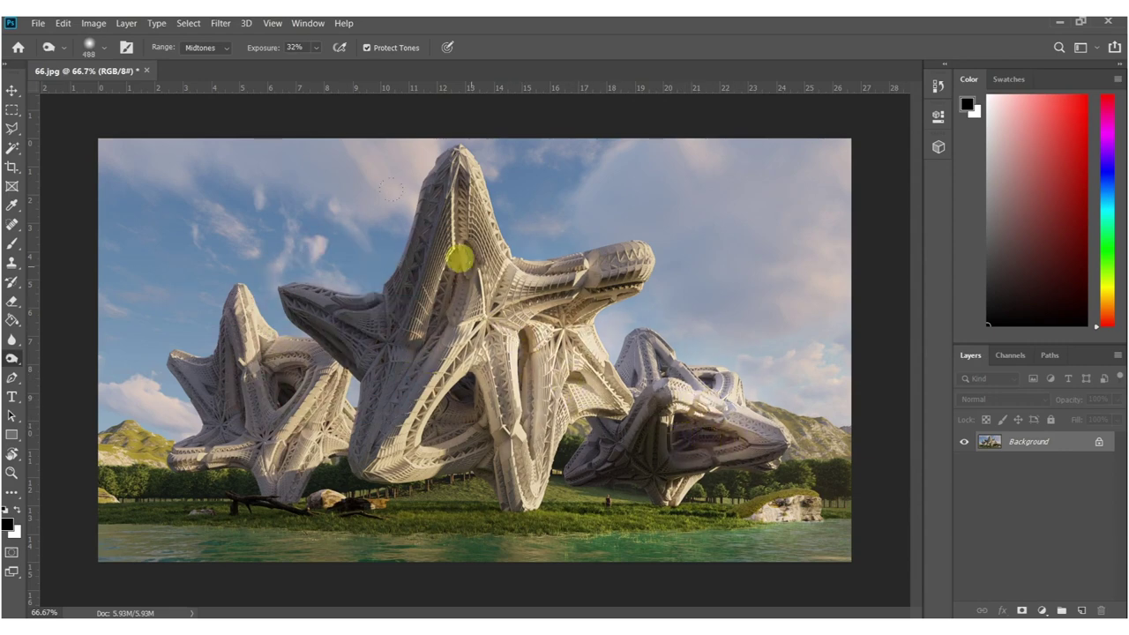
pyautogui.moveTo(382, 361)
pyautogui.mouseDown()
pyautogui.moveTo(435, 300)
pyautogui.moveTo(449, 224)
pyautogui.moveTo(424, 320)
pyautogui.moveTo(450, 315)
pyautogui.mouseUp()
pyautogui.keyDown('alt'); pyautogui.moveTo(267, 425); pyautogui.dragTo(232, 411, button='right'); pyautogui.keyUp('alt')
pyautogui.moveTo(307, 428); pyautogui.dragTo(307, 452)
# Lighten the logs and stones with a 234 px brush and the grass along the right shore with a 327 px brush.
pyautogui.moveTo(310, 447)
pyautogui.keyDown('alt'); pyautogui.mouseDown(button='right')
pyautogui.moveTo(235, 403)
pyautogui.moveTo(233, 388)
pyautogui.mouseUp(button='right'); pyautogui.keyUp('alt')
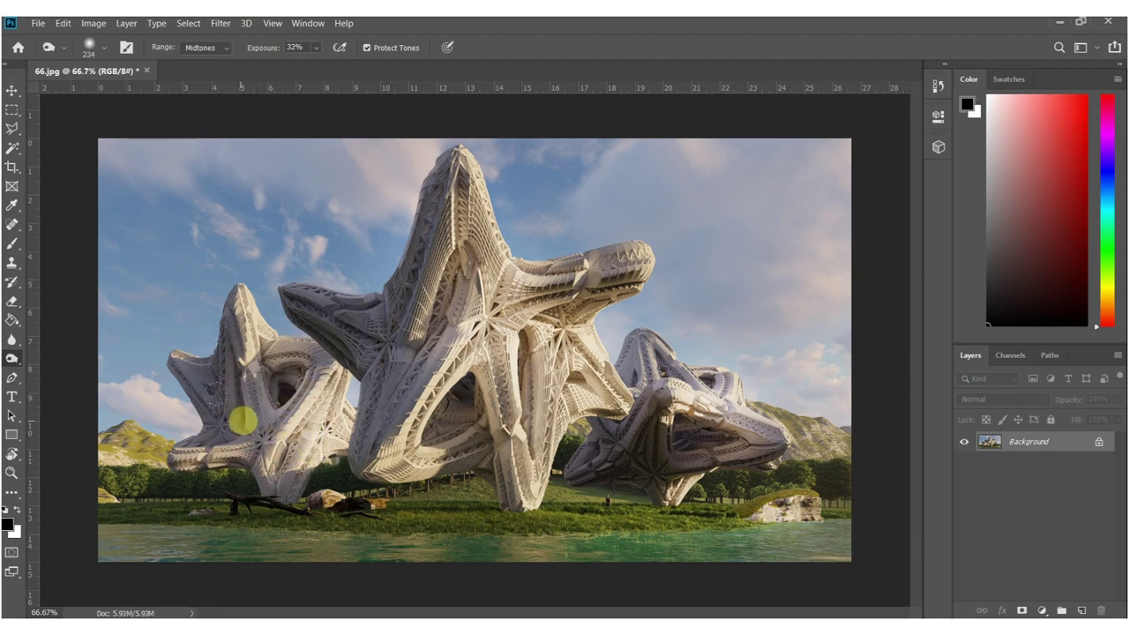
pyautogui.moveTo(225, 510)
pyautogui.mouseDown()
pyautogui.moveTo(118, 529)
pyautogui.moveTo(385, 517)
pyautogui.moveTo(96, 515)
pyautogui.moveTo(373, 523)
pyautogui.mouseUp()
pyautogui.keyDown('alt'); pyautogui.moveTo(420, 505); pyautogui.dragTo(503, 505, button='right'); pyautogui.keyUp('alt')
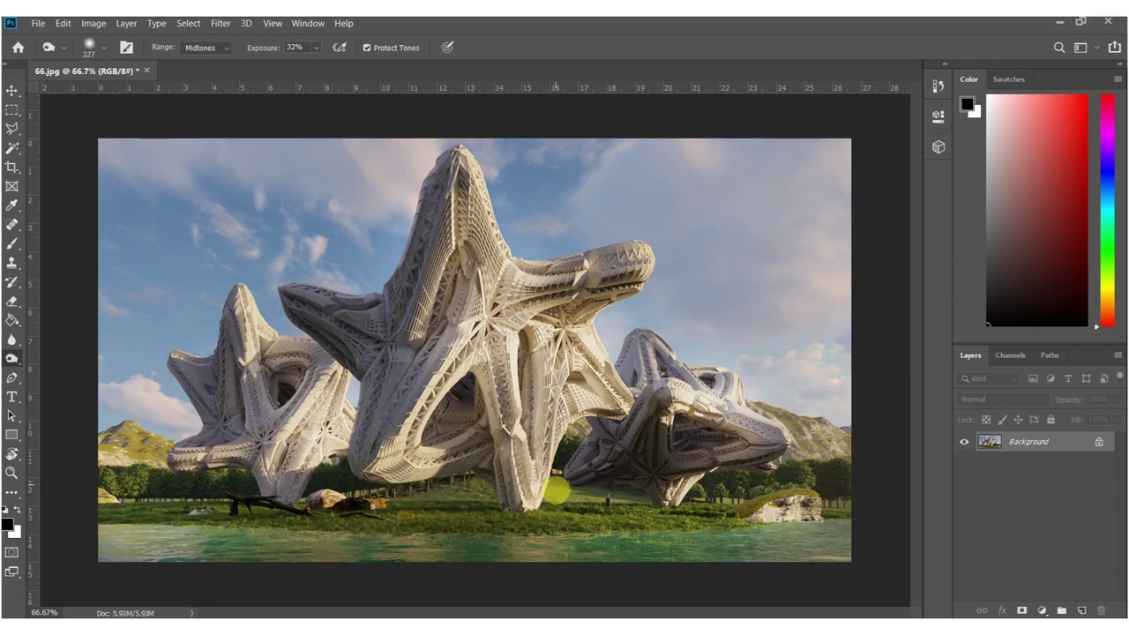
pyautogui.moveTo(562, 479)
pyautogui.mouseDown()
pyautogui.moveTo(691, 459)
pyautogui.moveTo(733, 496)
pyautogui.moveTo(845, 516)
pyautogui.mouseUp()
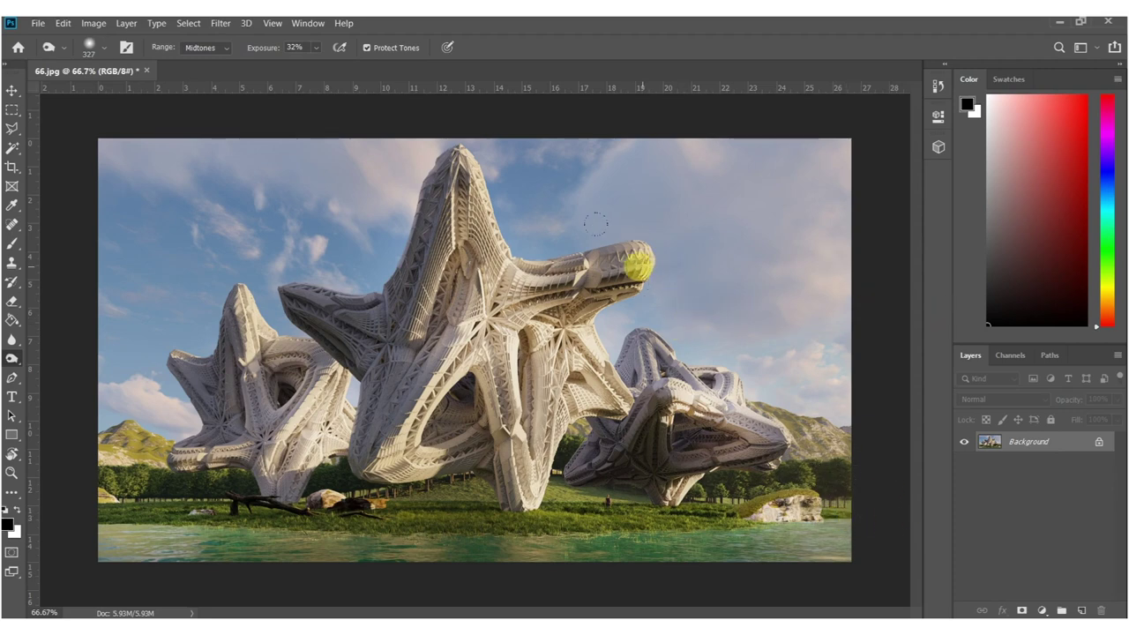
# Brighten smaller details across the three pavilions with a 193 px brush at 32% exposure.
pyautogui.keyDown('alt'); pyautogui.moveTo(391, 453); pyautogui.dragTo(366, 455, button='right'); pyautogui.keyUp('alt')
pyautogui.moveTo(256, 438); pyautogui.dragTo(217, 428)
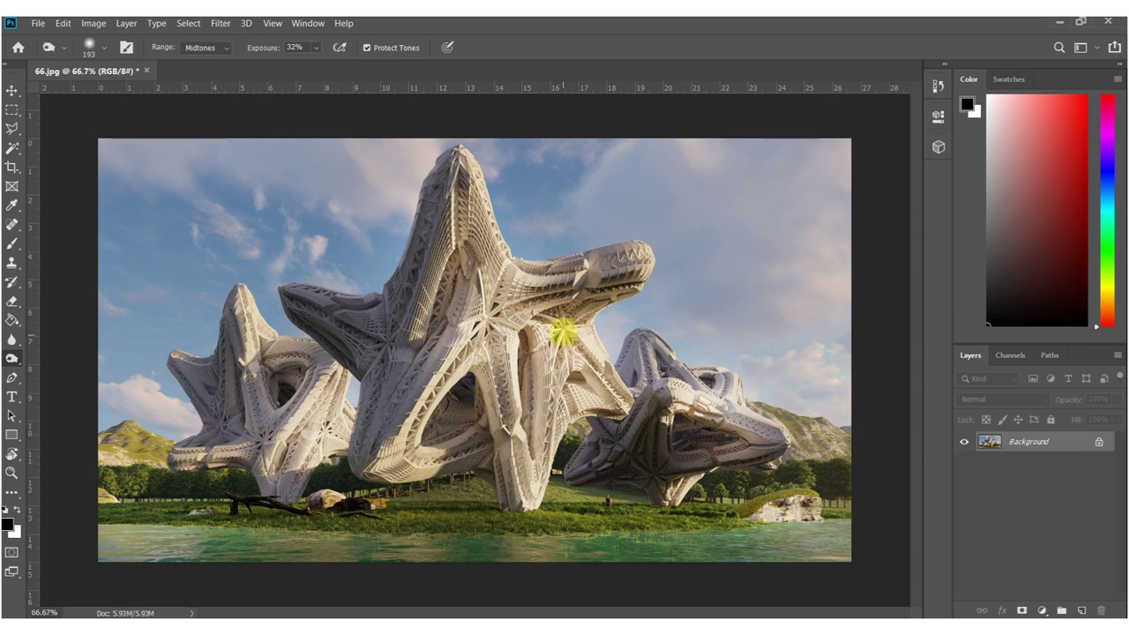
pyautogui.moveTo(713, 435)
pyautogui.mouseDown()
pyautogui.moveTo(696, 444)
pyautogui.moveTo(680, 429)
pyautogui.moveTo(711, 433)
pyautogui.moveTo(635, 479)
pyautogui.moveTo(481, 411)
pyautogui.moveTo(448, 418)
pyautogui.moveTo(460, 406)
pyautogui.moveTo(256, 514)
pyautogui.moveTo(315, 514)
pyautogui.moveTo(408, 550)
pyautogui.moveTo(789, 550)
pyautogui.moveTo(405, 408)
pyautogui.mouseUp()
pyautogui.moveTo(446, 251)
pyautogui.mouseDown()
pyautogui.moveTo(441, 293)
pyautogui.moveTo(438, 285)
pyautogui.mouseUp()
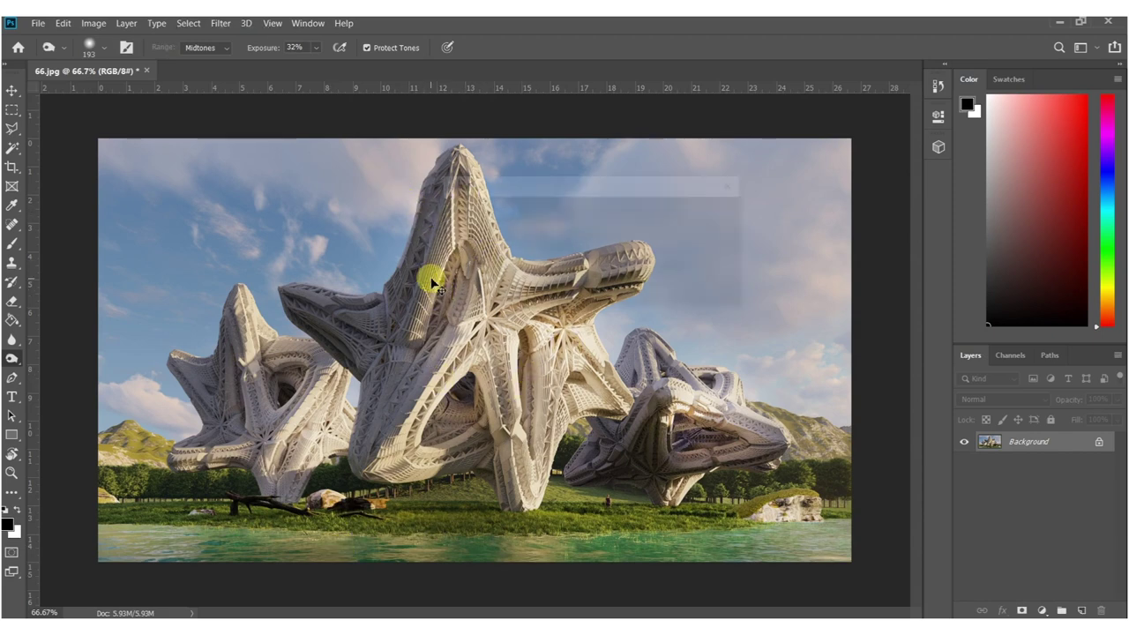
# Add a new layer and paint soft black bands along the image's lower and upper edges with a 402 px brush at 100% opacity.
pyautogui.hotkey('ctrl', 'shift', 'n')
pyautogui.click(702, 218)
pyautogui.keyDown('alt'); pyautogui.scroll(-3, 605, 327); pyautogui.keyUp('alt')
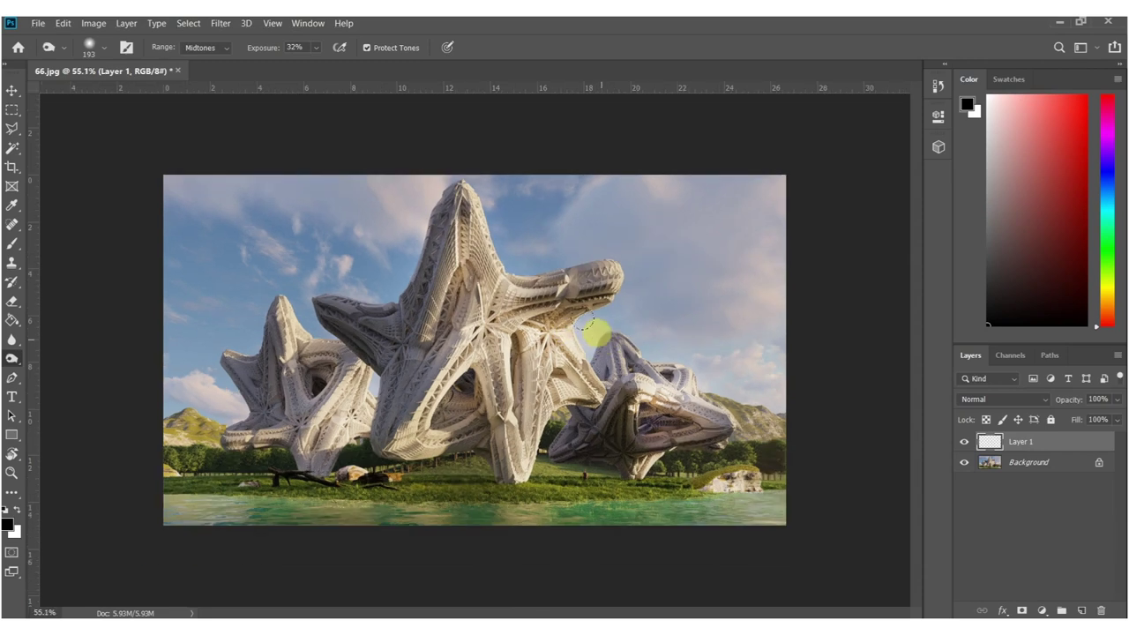
pyautogui.press('b')
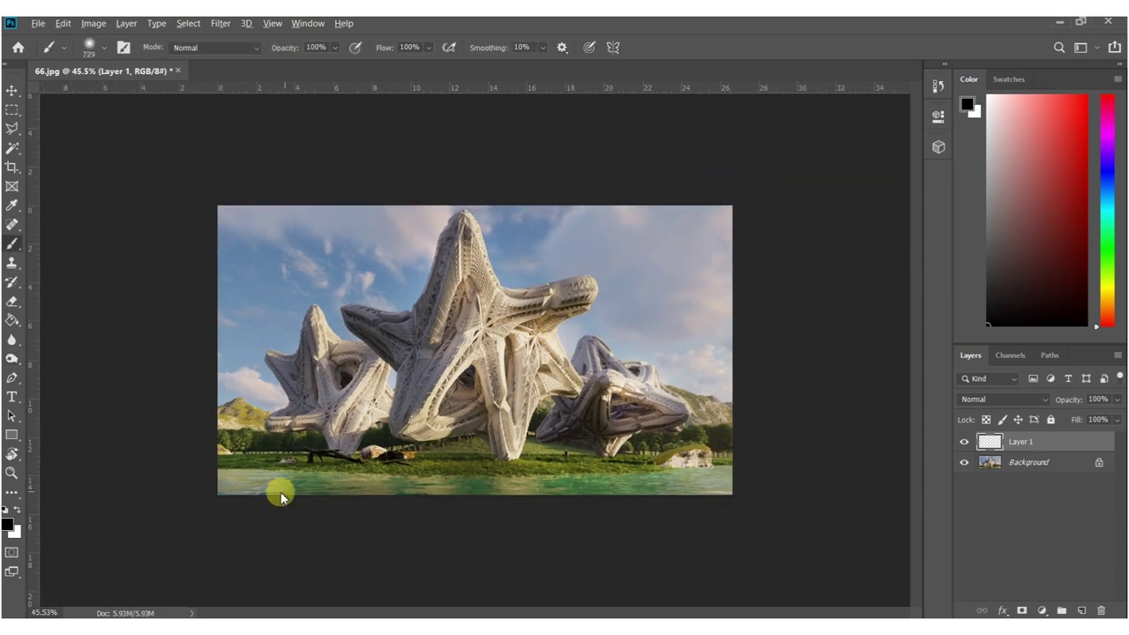
pyautogui.moveTo(250, 497); pyautogui.dragTo(782, 541)
pyautogui.hotkey('ctrl', 'z')
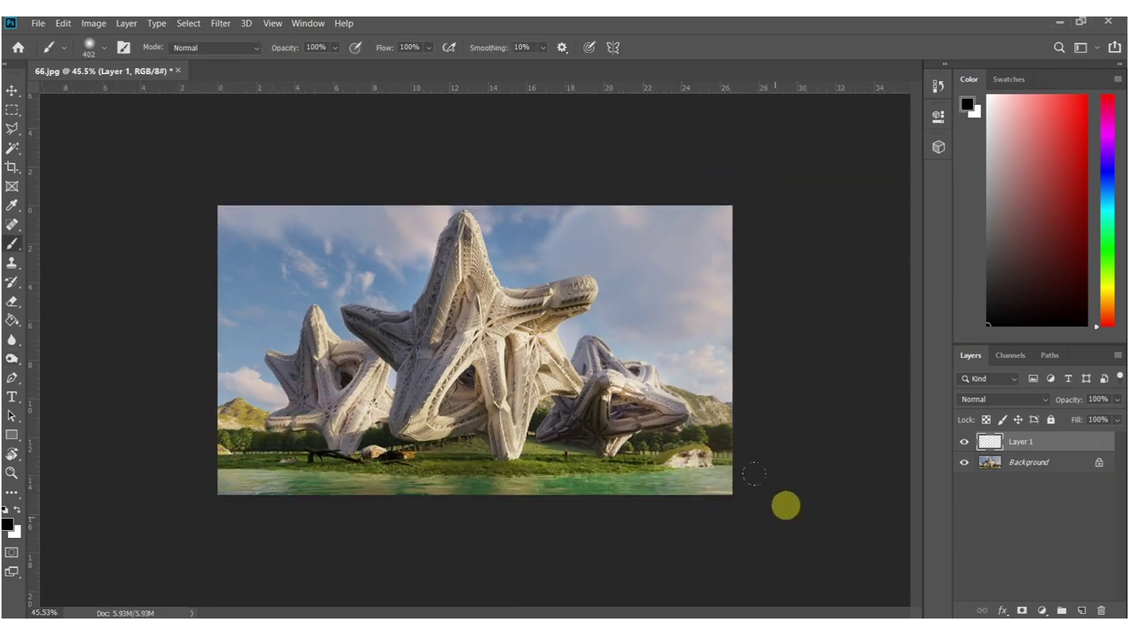
pyautogui.moveTo(702, 518); pyautogui.dragTo(263, 519)
pyautogui.moveTo(181, 179)
pyautogui.mouseDown()
pyautogui.moveTo(747, 192)
pyautogui.moveTo(641, 179)
pyautogui.moveTo(244, 174)
pyautogui.moveTo(288, 215)
pyautogui.mouseUp()
# Stretch the black edge layer upward to 102.41% height.
pyautogui.hotkey('ctrl', 't')
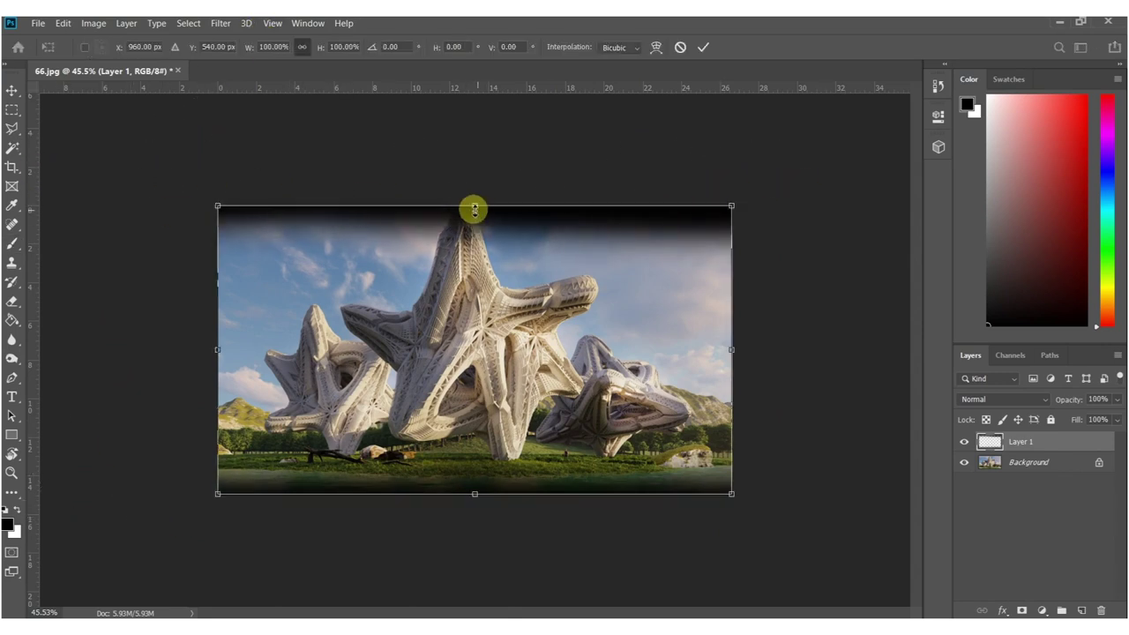
pyautogui.moveTo(477, 205); pyautogui.dragTo(475, 200)
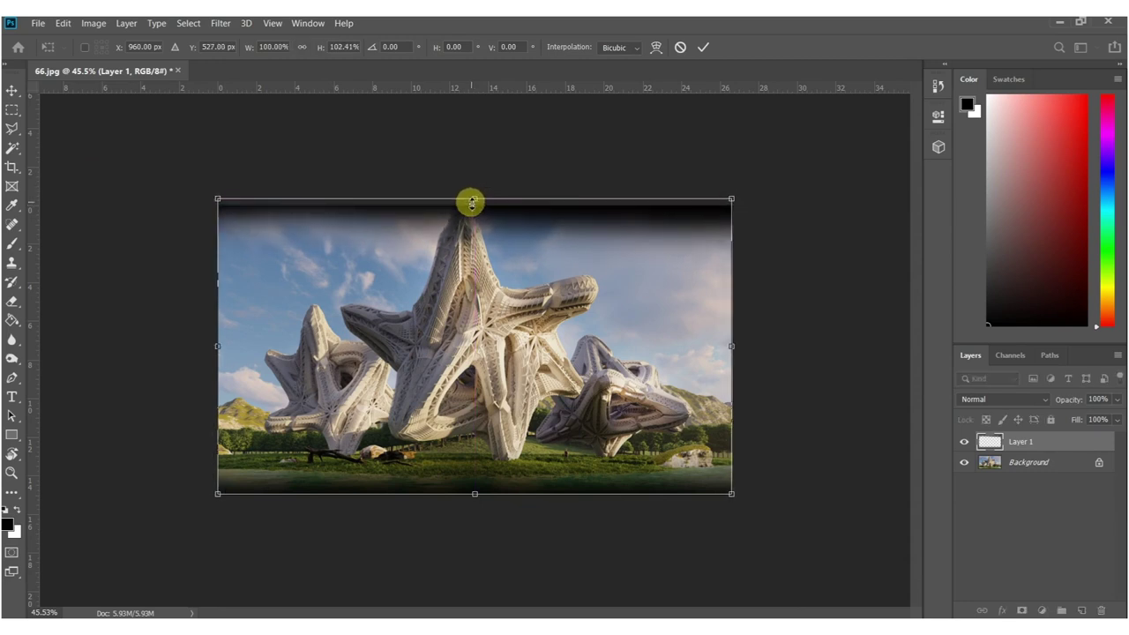
pyautogui.press('Return')
# Lower the opacity of Layer 1 to 53% and set up a 587 px eraser.
pyautogui.press('b')
pyautogui.moveTo(1047, 404); pyautogui.dragTo(1034, 404)
pyautogui.press('e')
pyautogui.keyDown('alt'); pyautogui.moveTo(579, 328); pyautogui.dragTo(661, 328, button='right'); pyautogui.keyUp('alt')
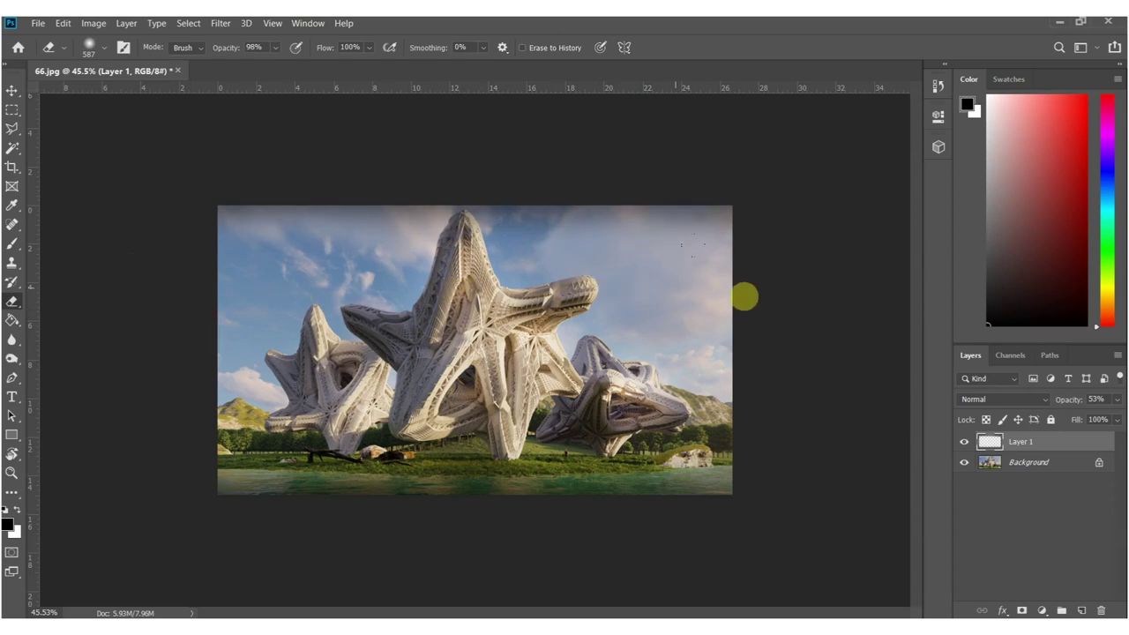
# Make the Background layer active for the Dodge tool at 193 px, midtones, 32% exposure, and check the overall image.
pyautogui.press('o')
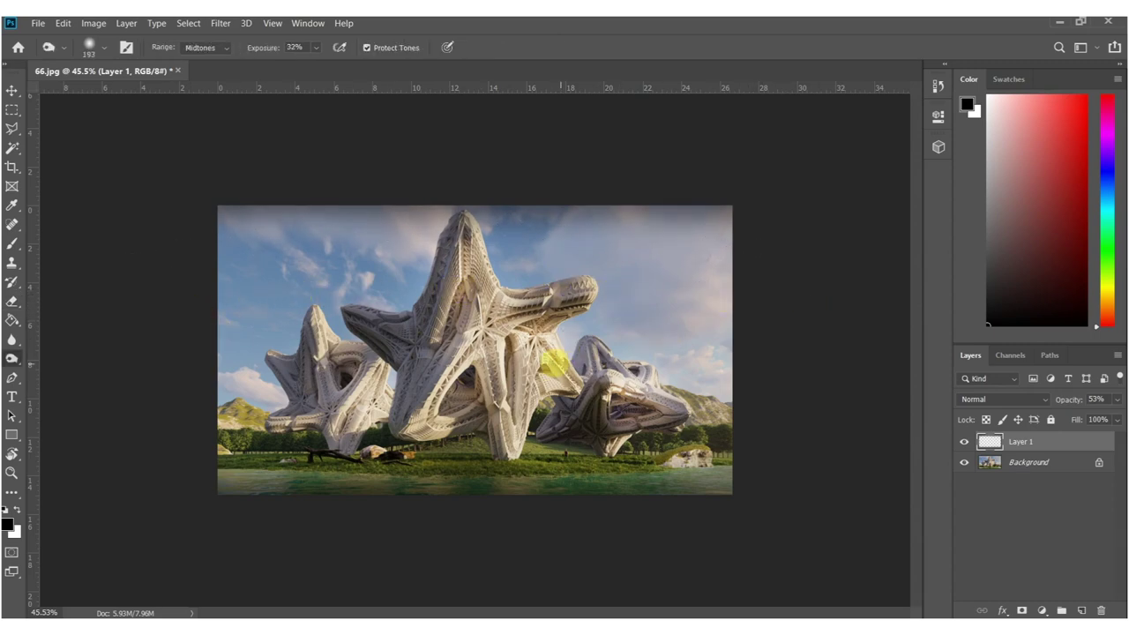
pyautogui.keyDown('alt'); pyautogui.scroll(5, 472, 331); pyautogui.keyUp('alt')
pyautogui.keyDown('alt'); pyautogui.scroll(-2, 508, 315); pyautogui.keyUp('alt')
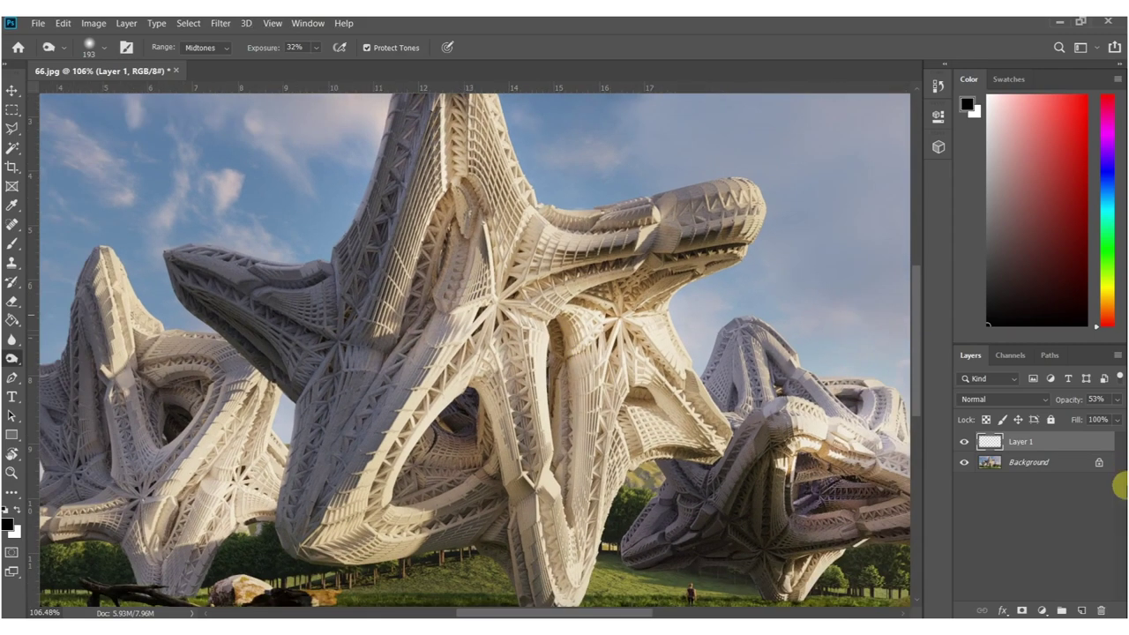
pyautogui.click(990, 462)
pyautogui.keyDown('alt'); pyautogui.scroll(-2, 737, 446); pyautogui.keyUp('alt')
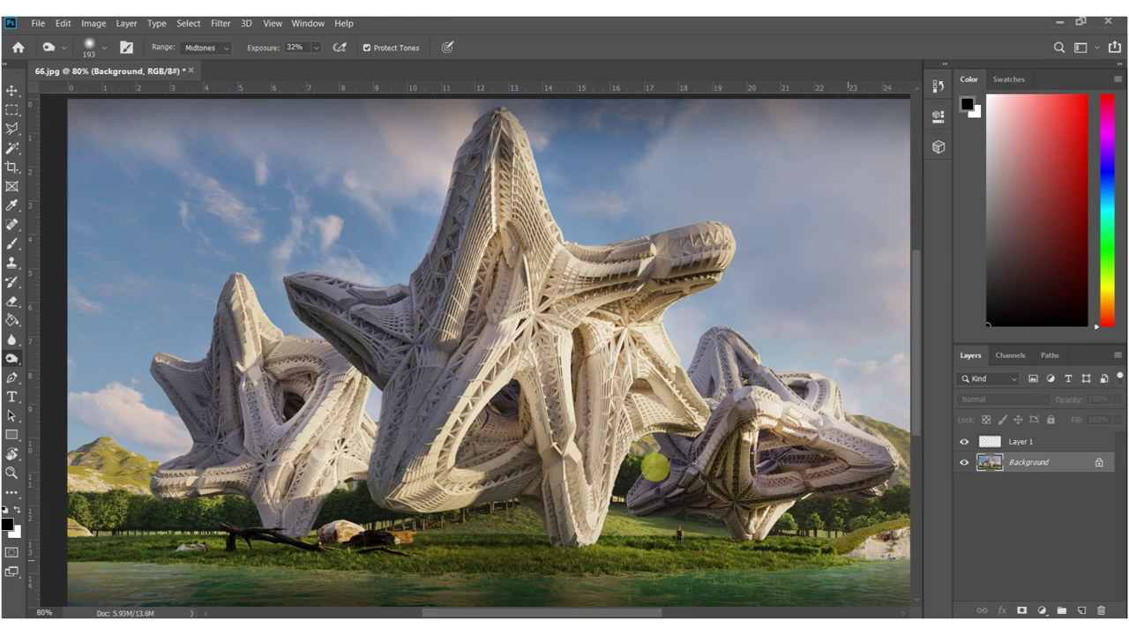
pyautogui.keyDown('alt'); pyautogui.scroll(-3, 652, 388); pyautogui.keyUp('alt')
pyautogui.keyDown('alt'); pyautogui.scroll(3, 519, 390); pyautogui.keyUp('alt')
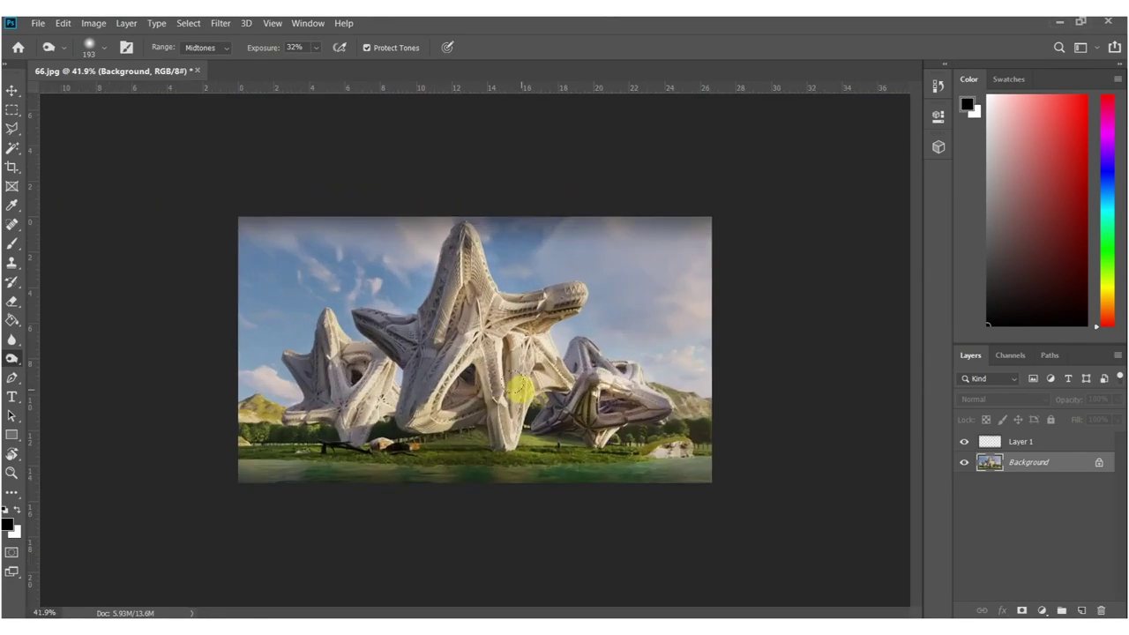